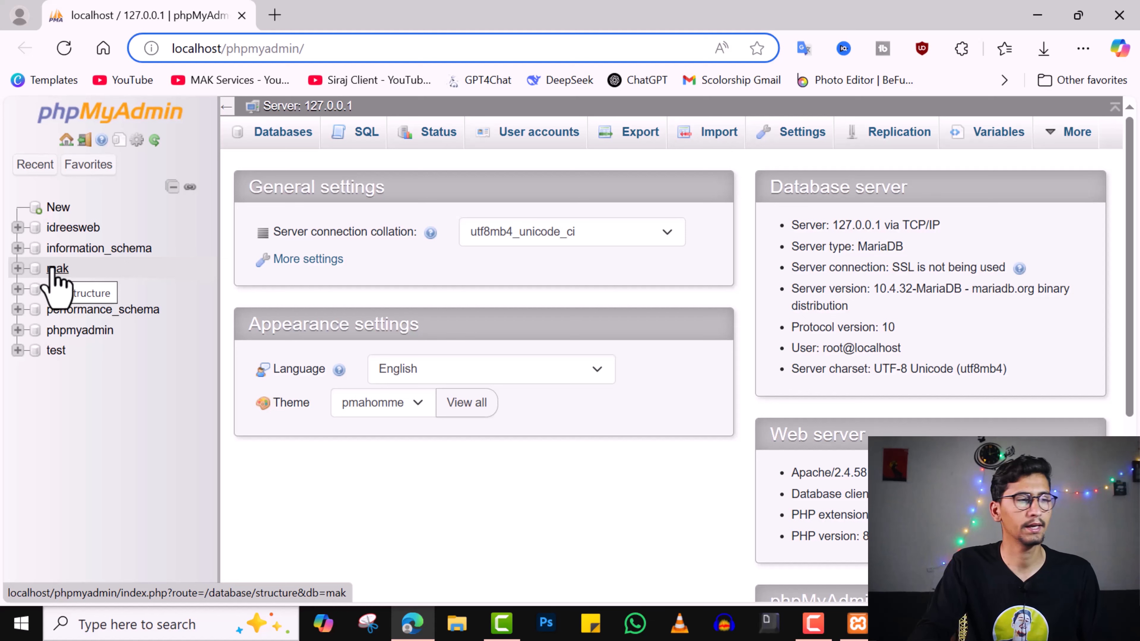
Go to the local WordPress site at localhost/mak and look over its home page
{"action": "left_click", "coordinate": [56, 269]}
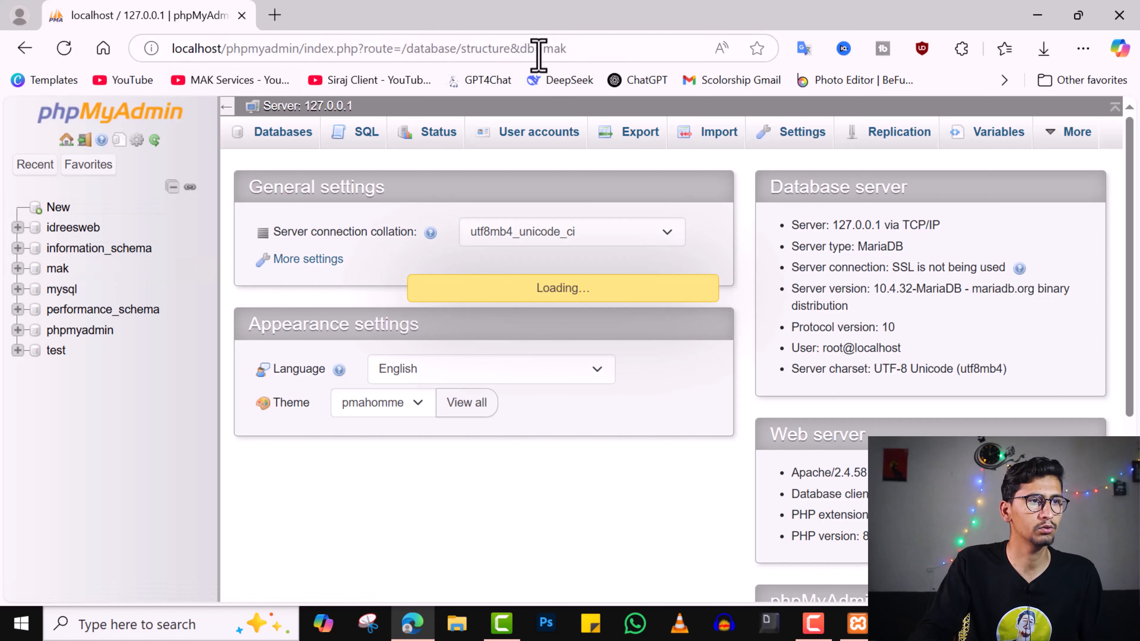
{"action": "mouse_move", "coordinate": [542, 49]}
{"action": "left_mouse_down"}
{"action": "mouse_move", "coordinate": [227, 56]}
{"action": "mouse_move", "coordinate": [229, 46]}
{"action": "mouse_move", "coordinate": [542, 44]}
{"action": "left_mouse_up"}
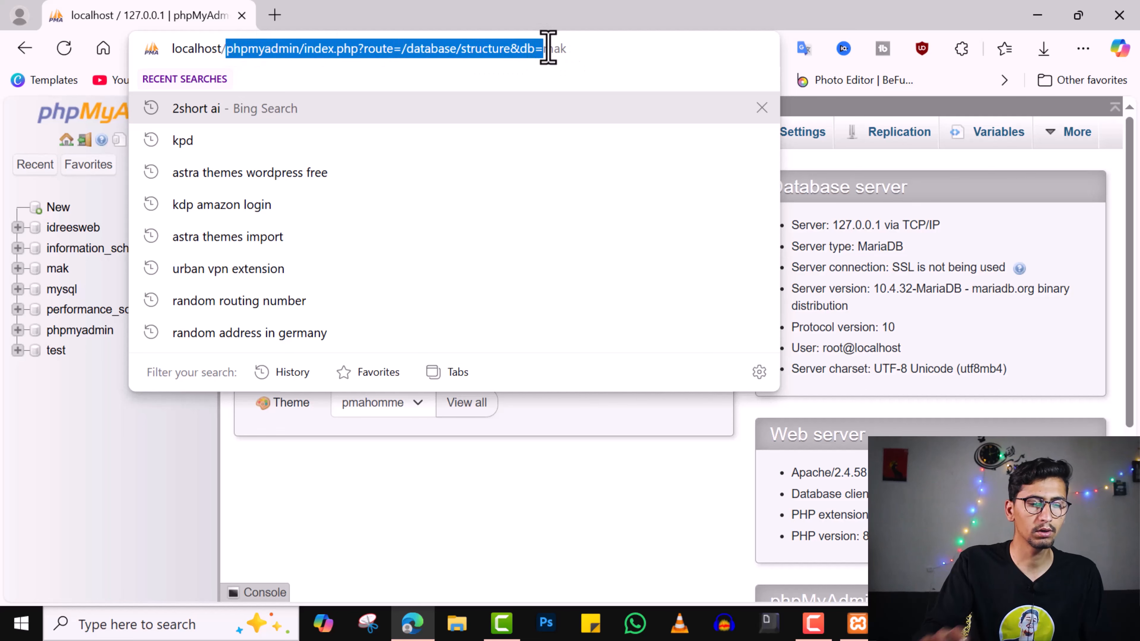
{"action": "key", "text": "BackSpace"}
{"action": "key", "text": "Return"}
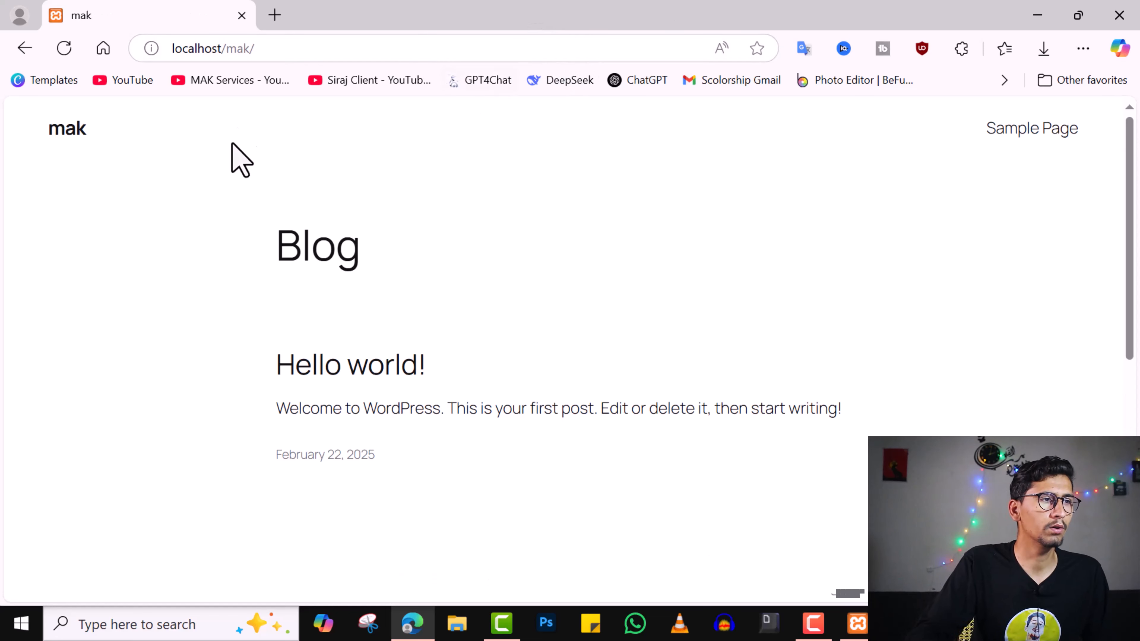
{"action": "left_click_drag", "start_coordinate": [3, 132], "coordinate": [674, 448]}
{"action": "scroll", "coordinate": [650, 442], "scroll_direction": "down", "scroll_amount": 7}
{"action": "left_click", "coordinate": [646, 447]}
{"action": "scroll", "coordinate": [481, 481], "scroll_direction": "up", "scroll_amount": 10}
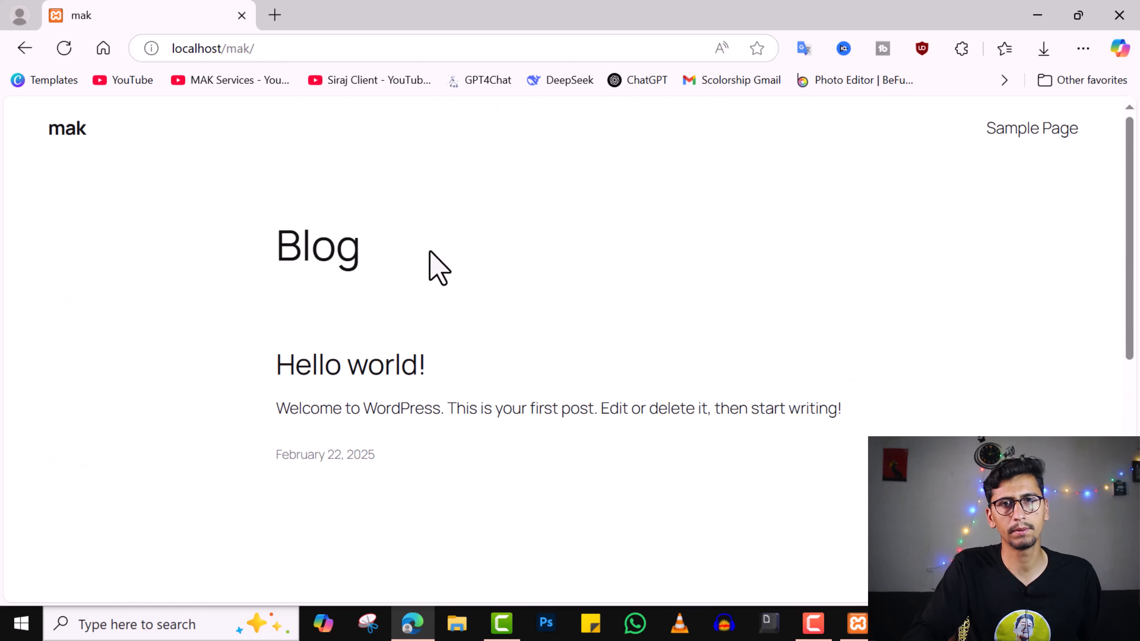
Open the site's admin login page at localhost/mak/wp-admin
{"action": "left_click", "coordinate": [411, 58]}
{"action": "left_click", "coordinate": [413, 56]}
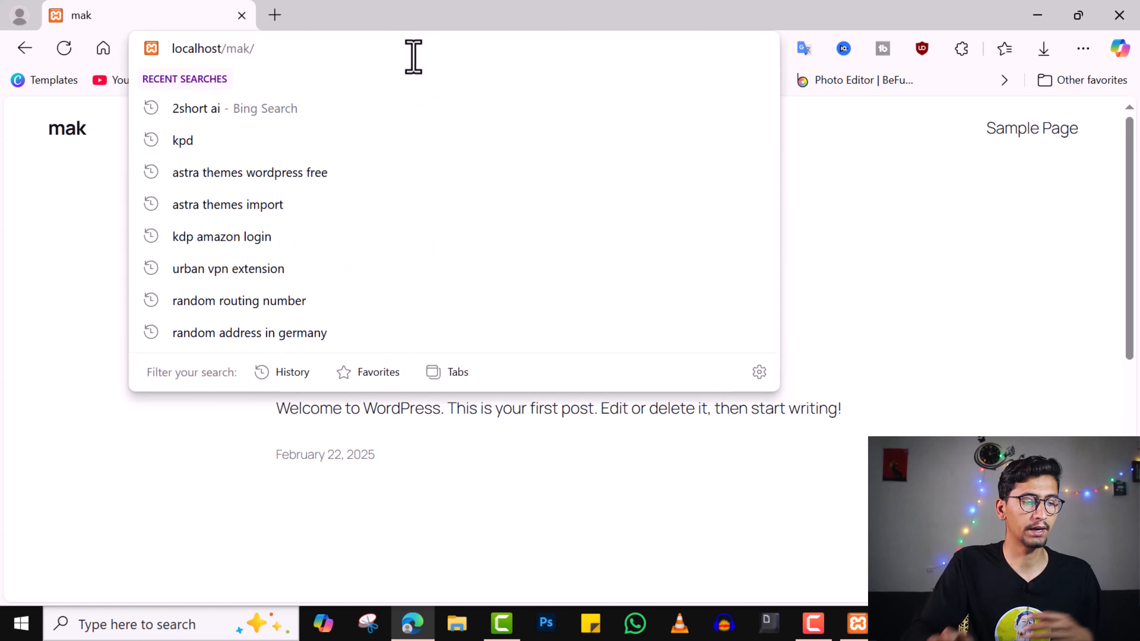
{"action": "type", "text": "wp-admin"}
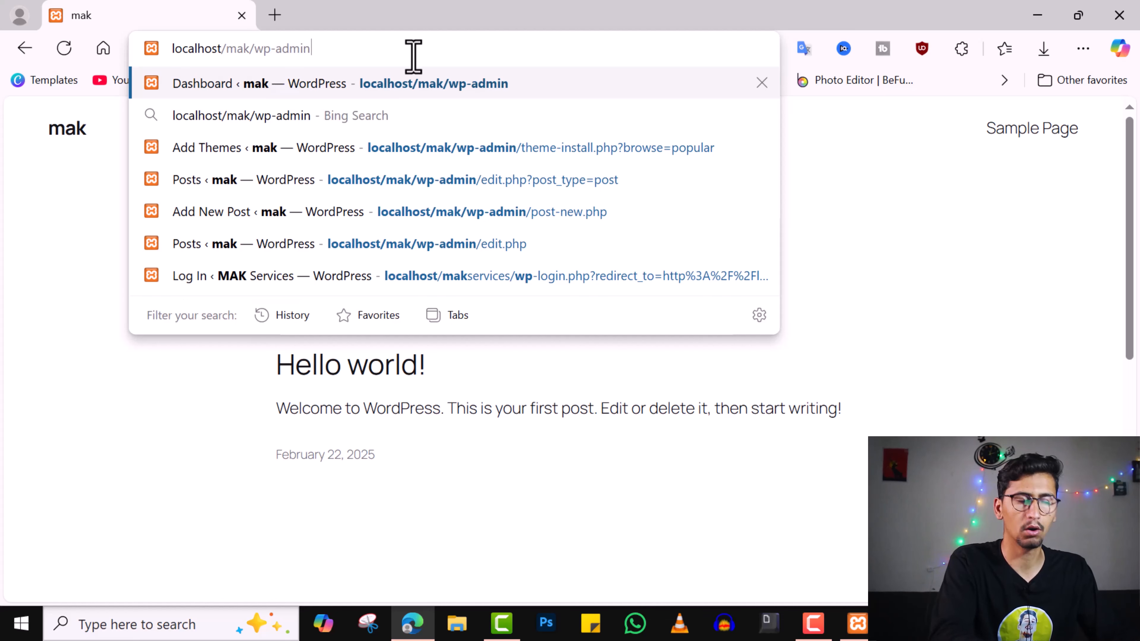
{"action": "key", "text": "Return"}
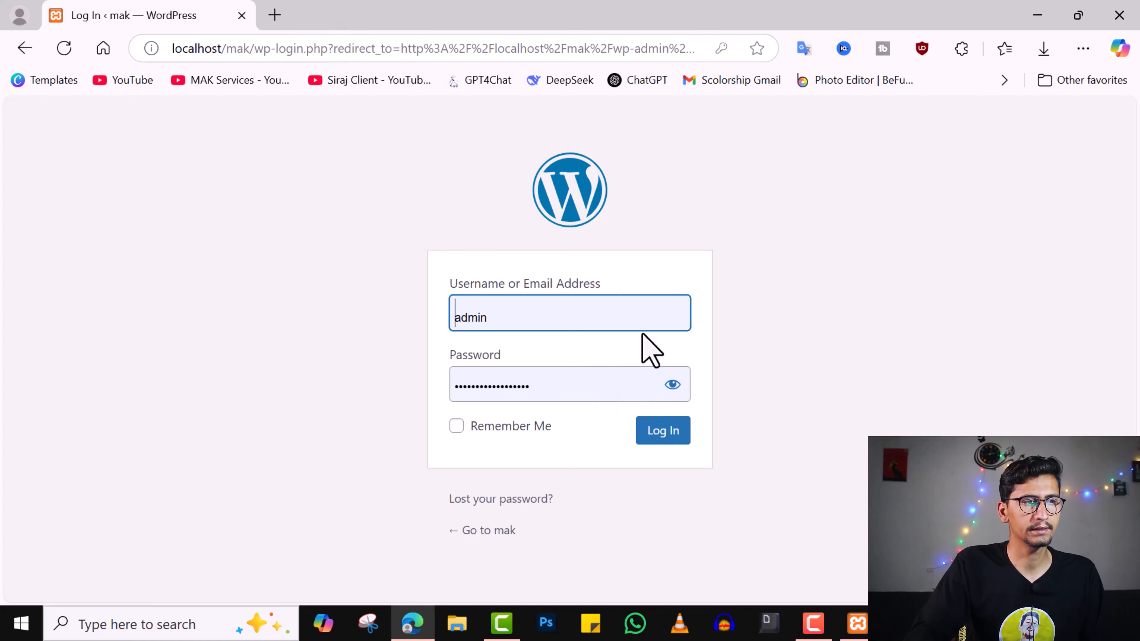
Fill in the saved root username and its account password, and log in to the site's admin area
{"action": "left_click", "coordinate": [641, 322]}
{"action": "left_click", "coordinate": [522, 444]}
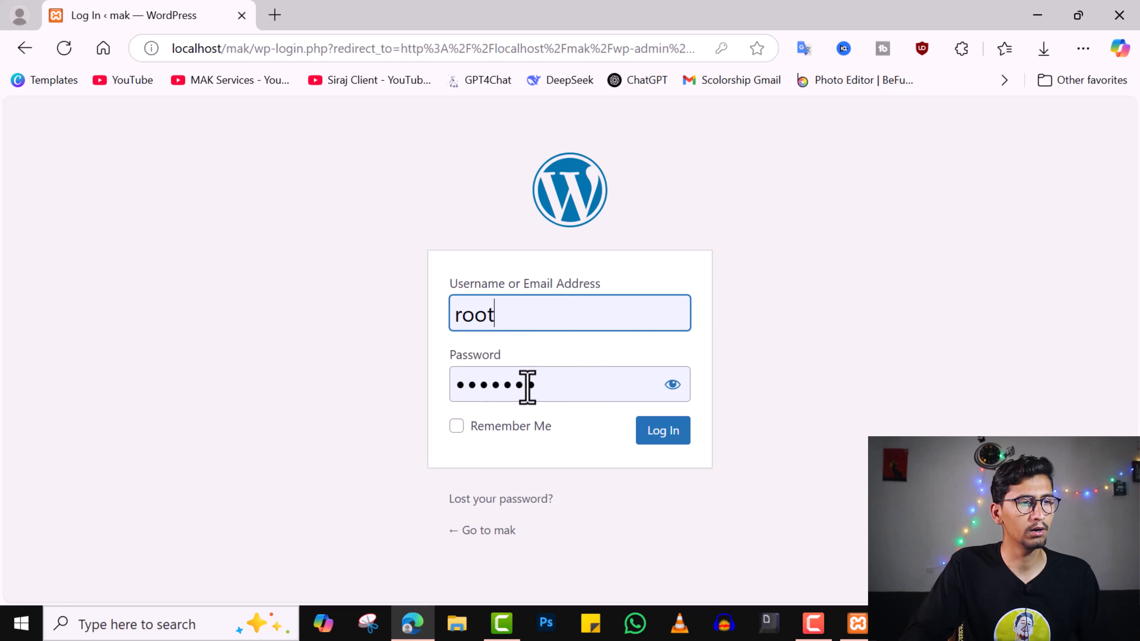
{"action": "left_click", "coordinate": [669, 429]}
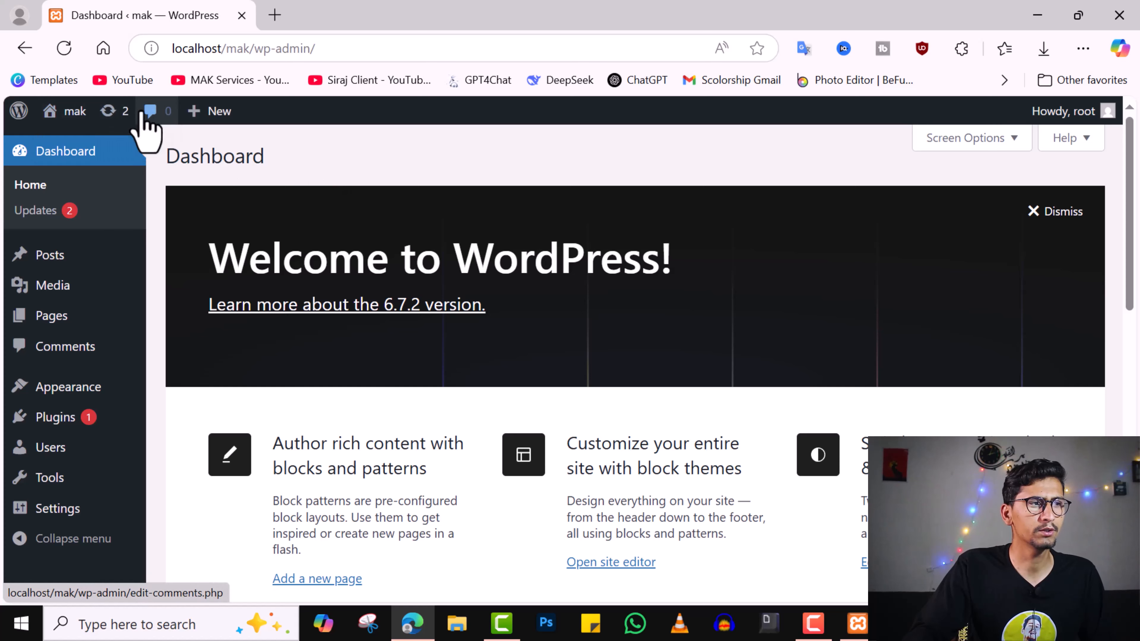
{"action": "mouse_move", "coordinate": [24, 116]}
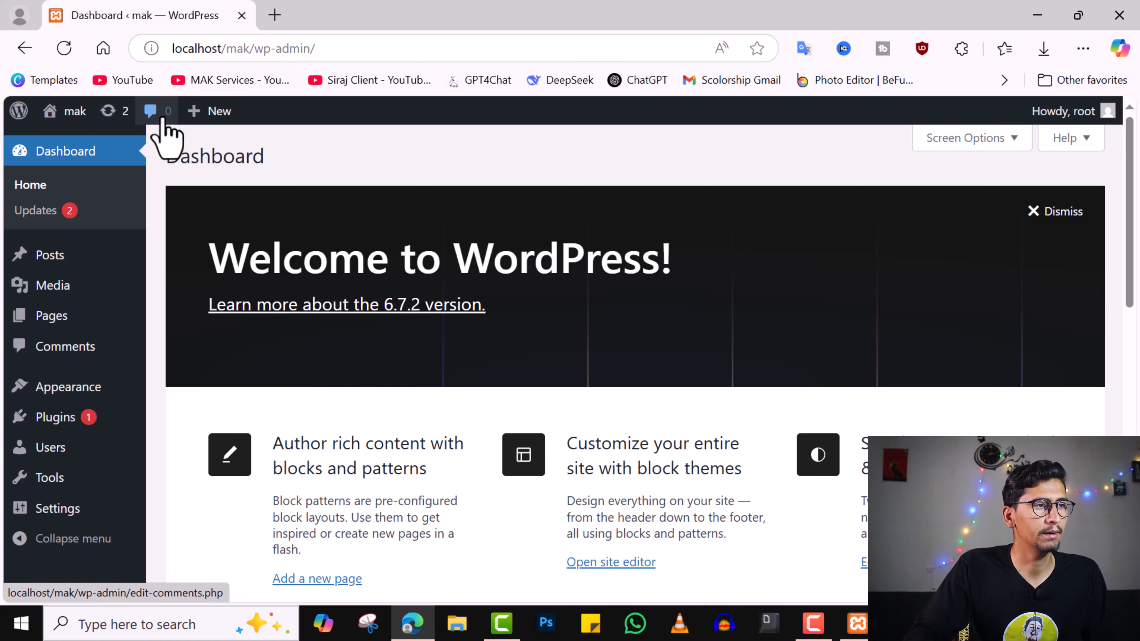
{"action": "mouse_move", "coordinate": [217, 112]}
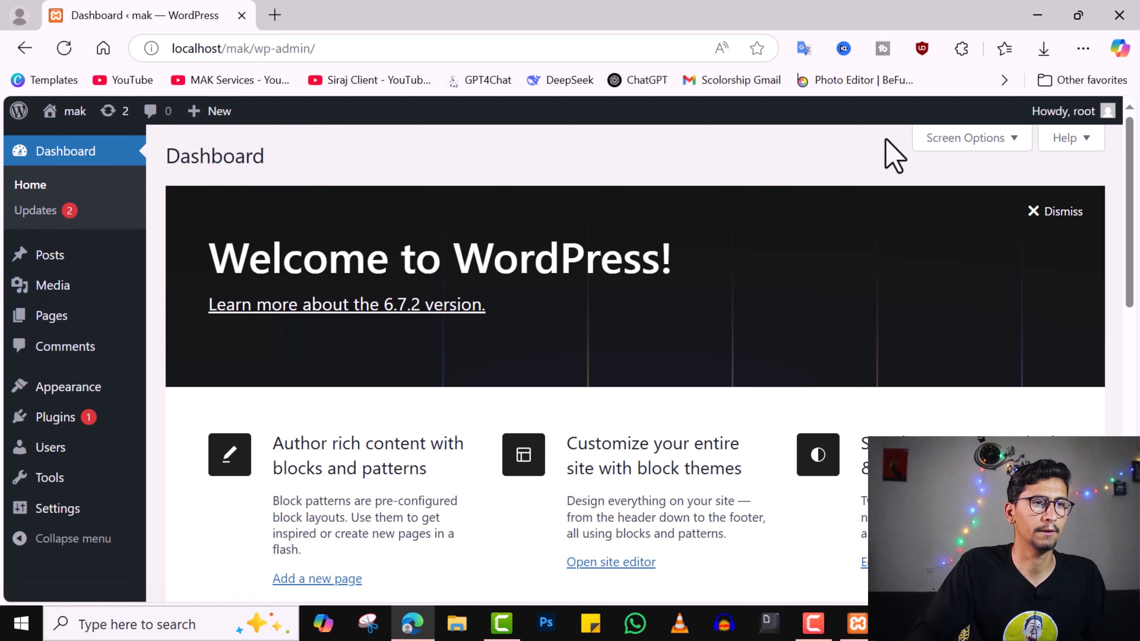
{"action": "mouse_move", "coordinate": [1086, 111]}
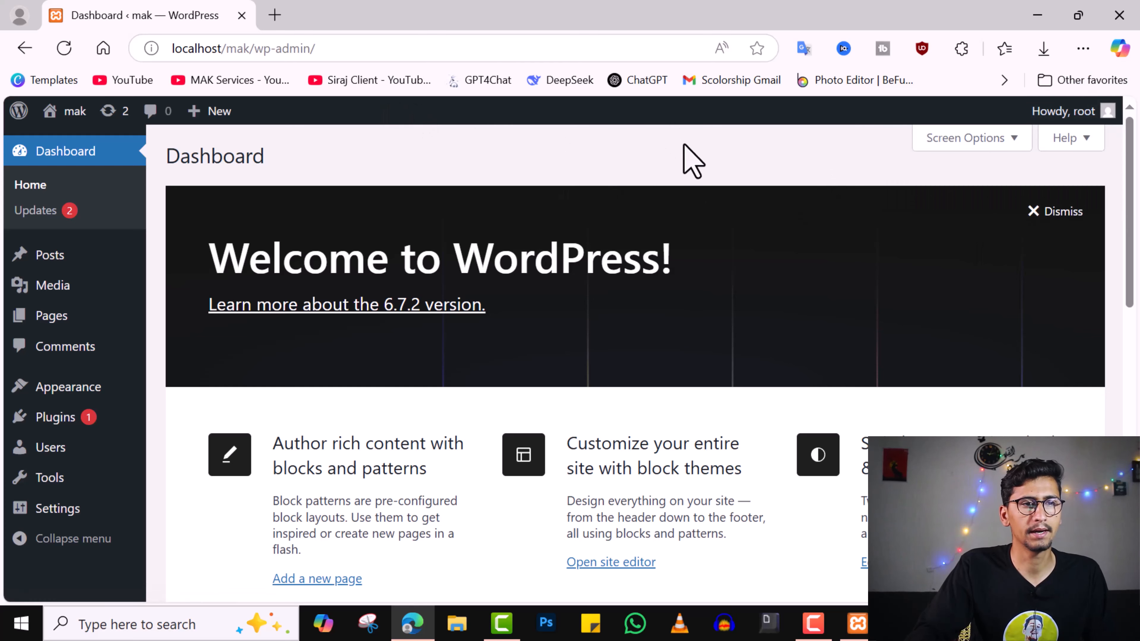
Hide Site Health Status, At a Glance, Activity, Quick Draft, WordPress Events and News, and Welcome in the dashboard's screen options
{"action": "left_click", "coordinate": [943, 140]}
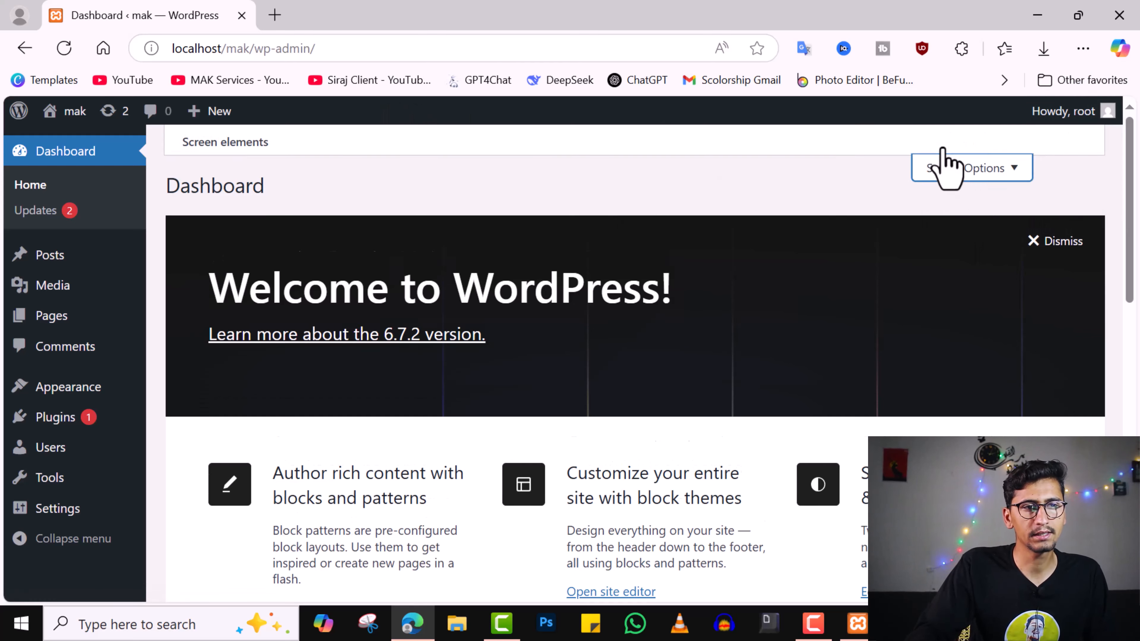
{"action": "left_click", "coordinate": [187, 236]}
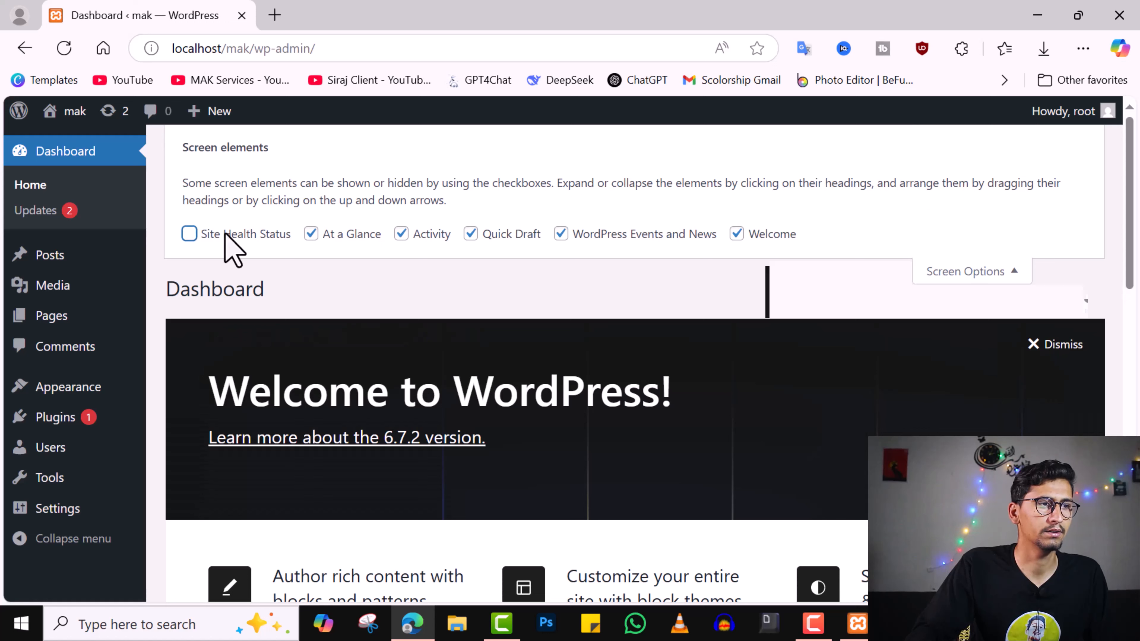
{"action": "left_click", "coordinate": [311, 235]}
{"action": "left_click", "coordinate": [402, 234]}
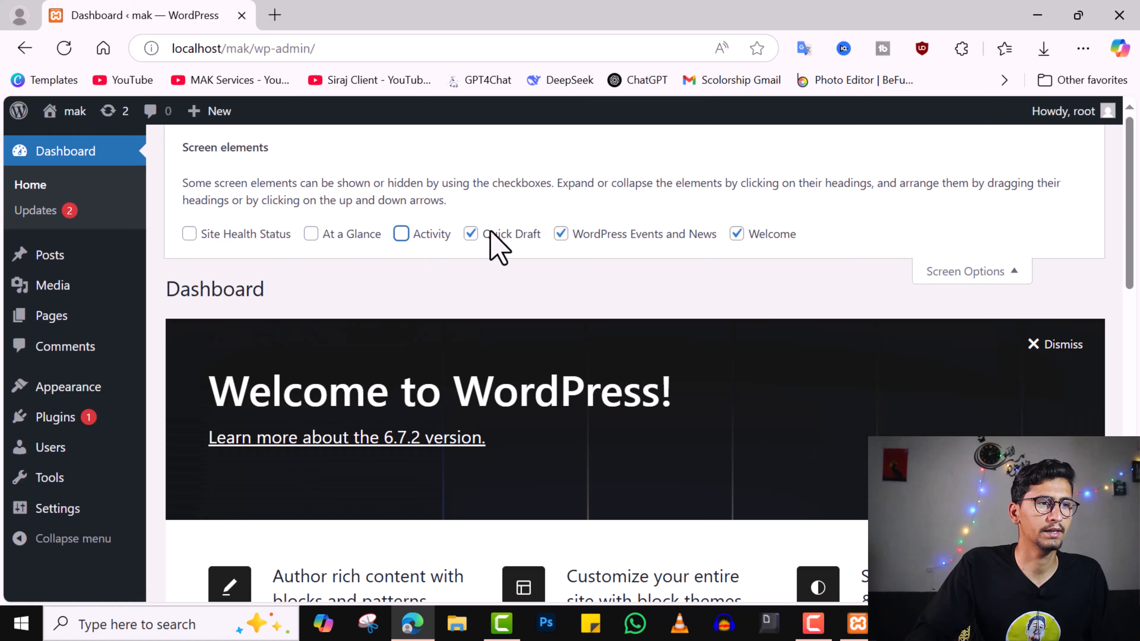
{"action": "left_click", "coordinate": [507, 236]}
{"action": "left_click", "coordinate": [562, 236]}
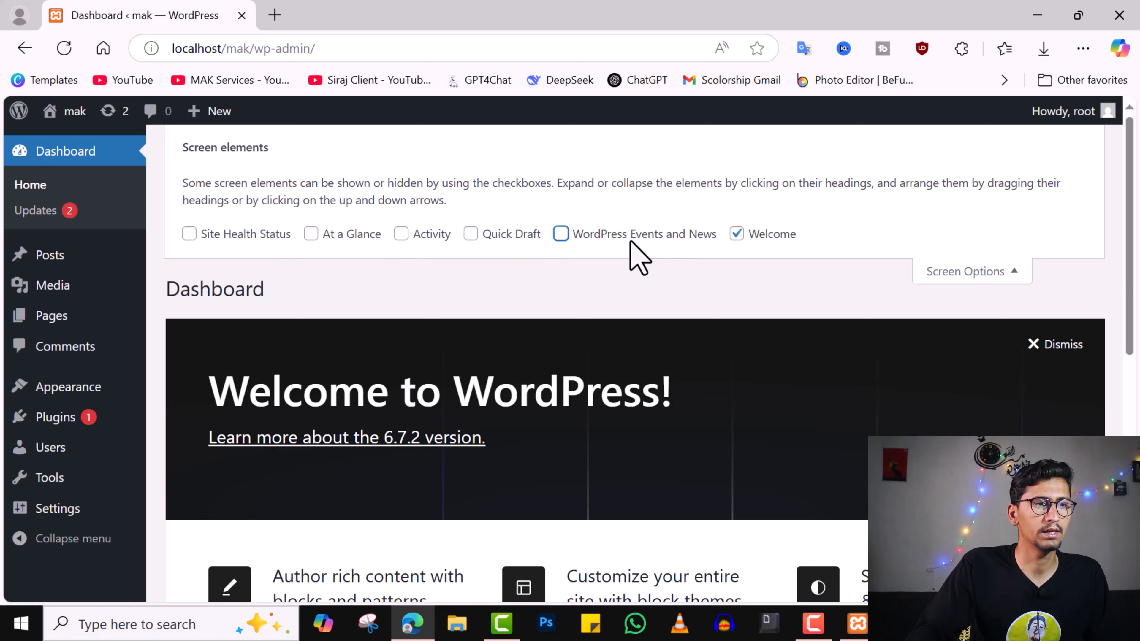
{"action": "left_click", "coordinate": [736, 234]}
Show all the hidden dashboard elements again and close the screen options
{"action": "left_click", "coordinate": [736, 234]}
{"action": "left_click", "coordinate": [561, 236]}
{"action": "left_click", "coordinate": [470, 237]}
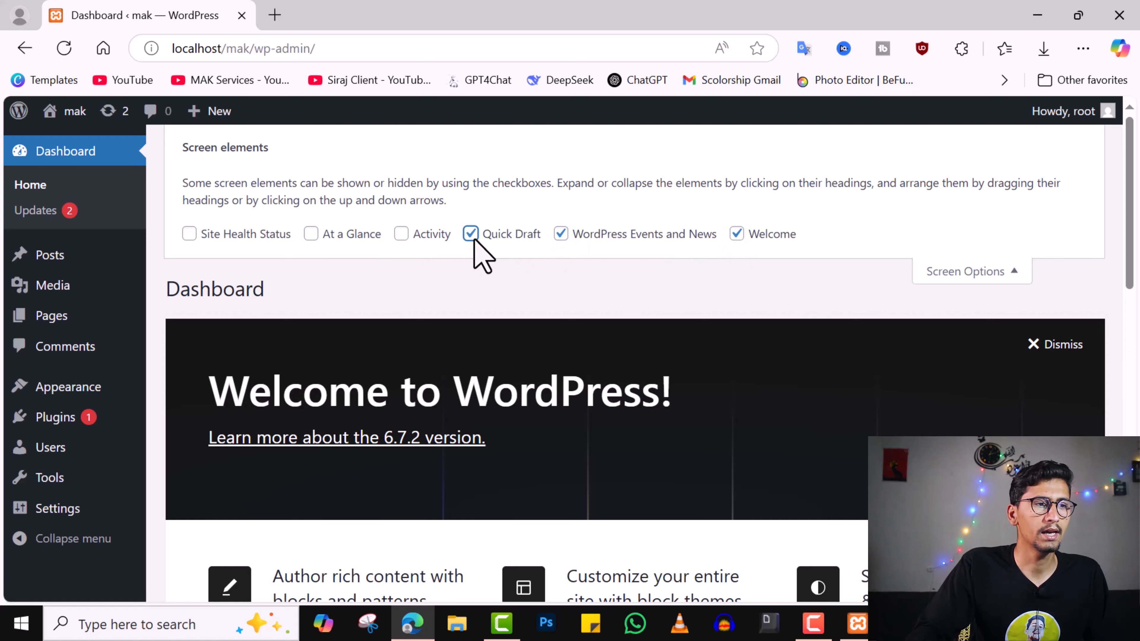
{"action": "left_click", "coordinate": [372, 234]}
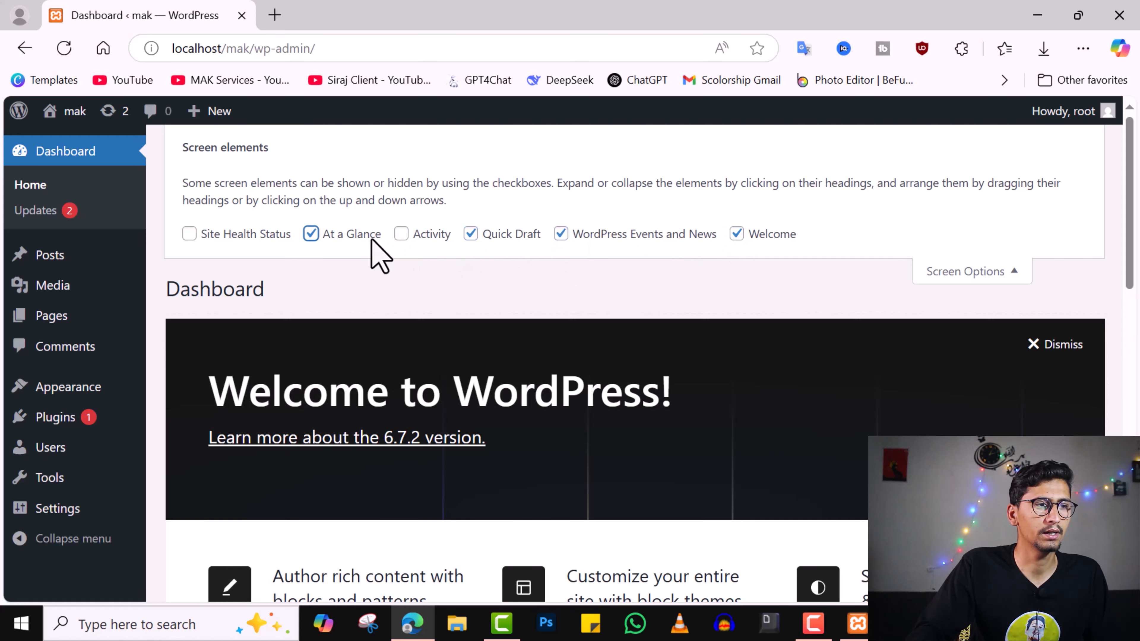
{"action": "left_click", "coordinate": [401, 234]}
{"action": "left_click", "coordinate": [984, 271]}
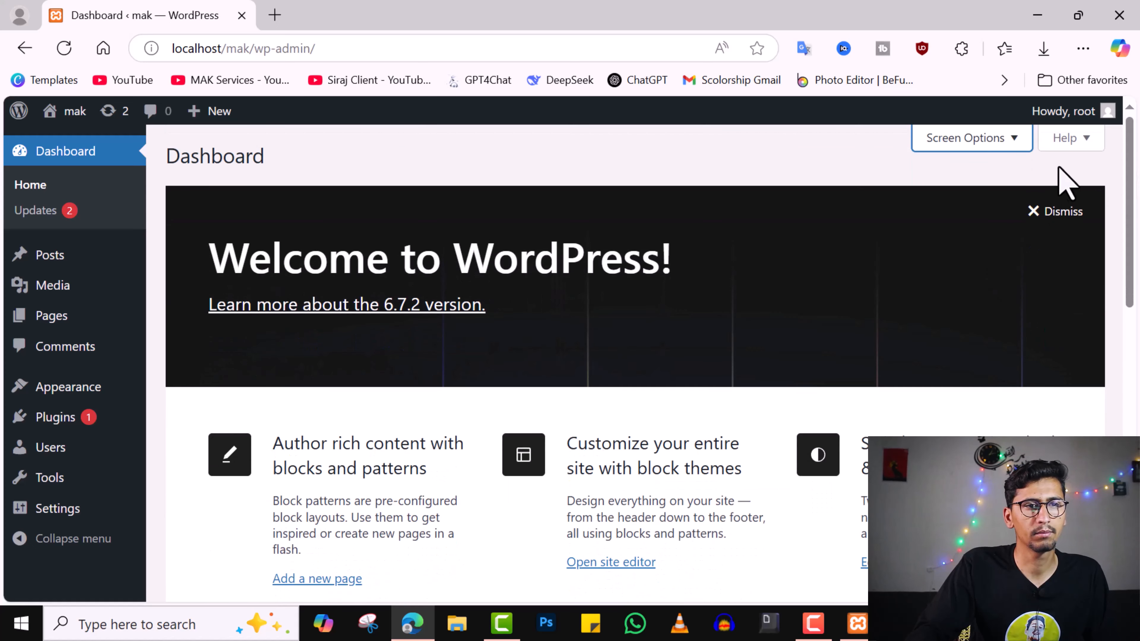
Open the dashboard help, look over the dashboard's widgets from Site Health Status to Events and News, and close the help
{"action": "left_click", "coordinate": [1067, 139]}
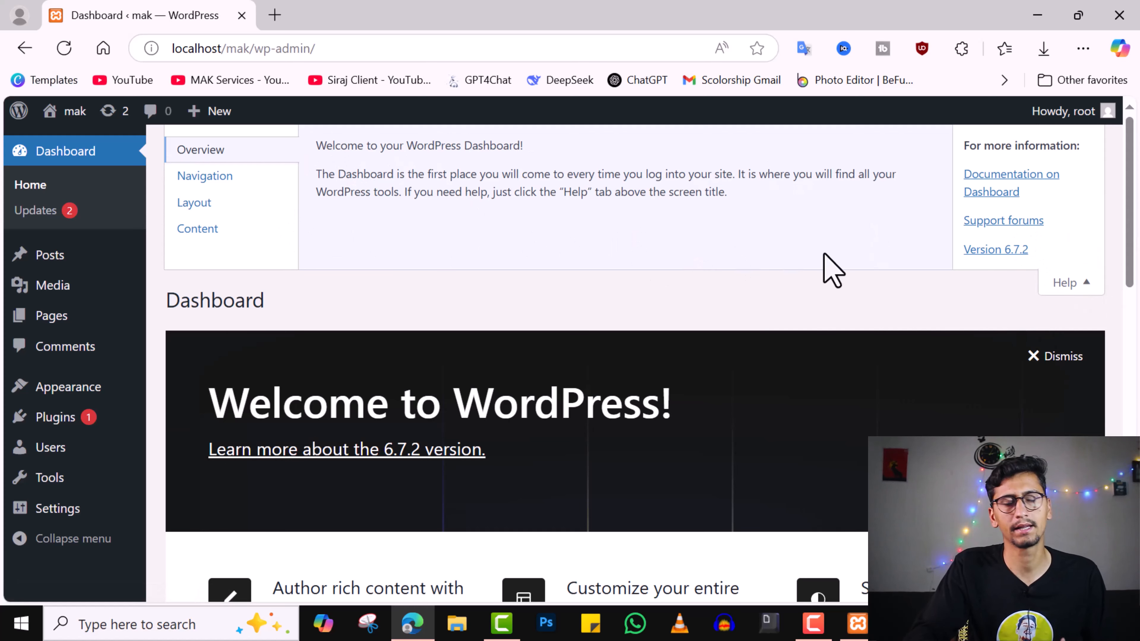
{"action": "scroll", "coordinate": [713, 331], "scroll_direction": "down", "scroll_amount": 12}
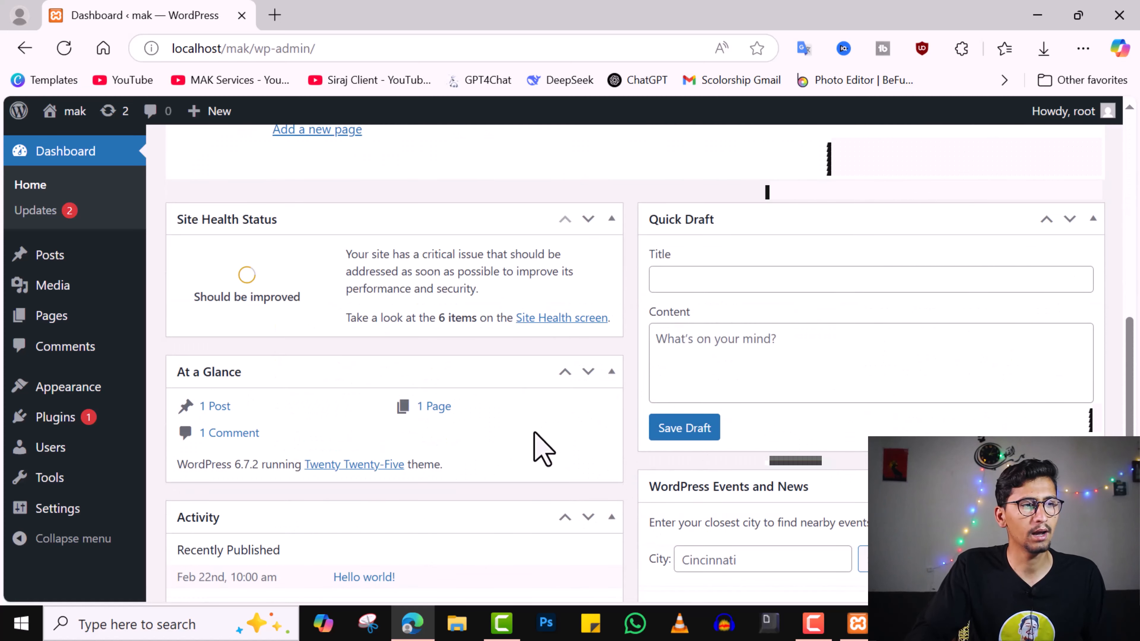
{"action": "scroll", "coordinate": [699, 471], "scroll_direction": "up", "scroll_amount": 12}
{"action": "scroll", "coordinate": [759, 446], "scroll_direction": "down", "scroll_amount": 15}
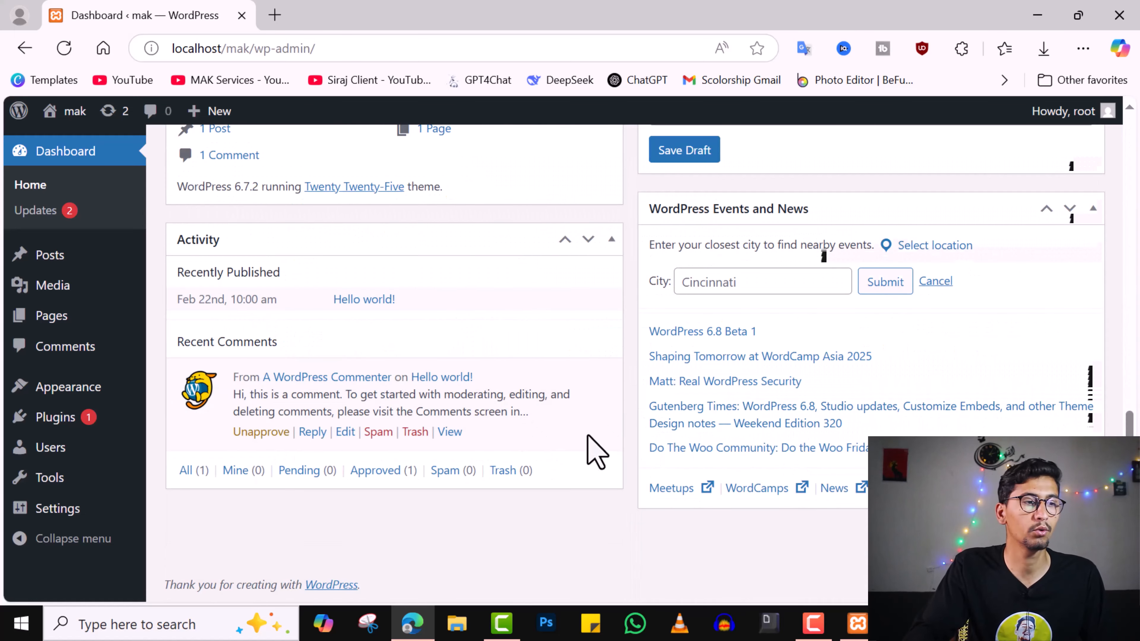
{"action": "scroll", "coordinate": [597, 452], "scroll_direction": "up", "scroll_amount": 15}
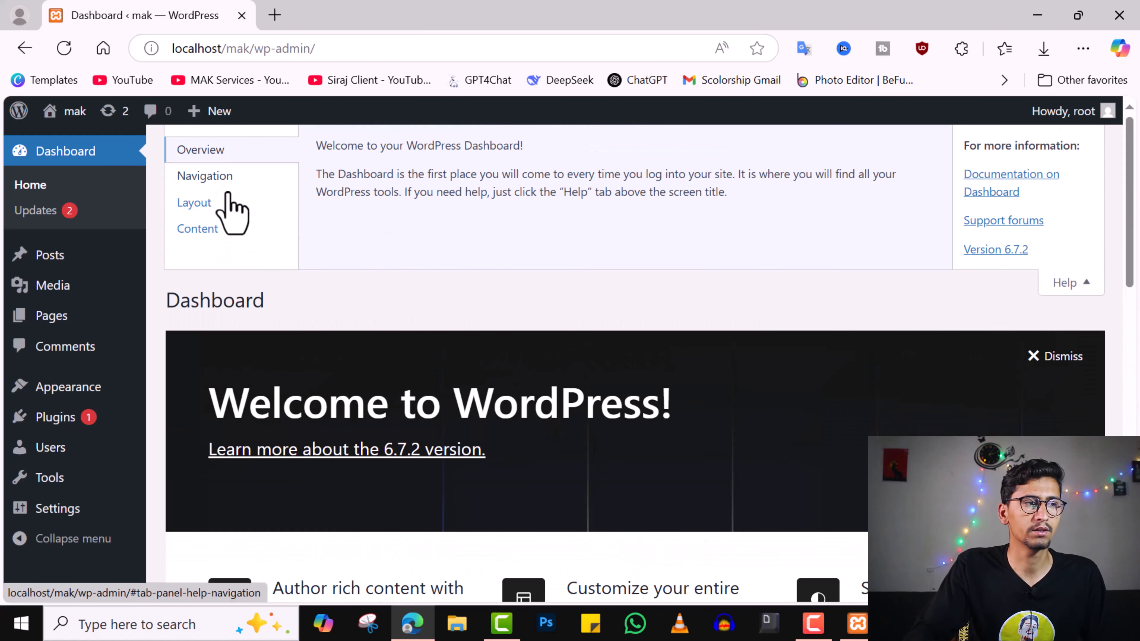
{"action": "left_click", "coordinate": [1049, 280]}
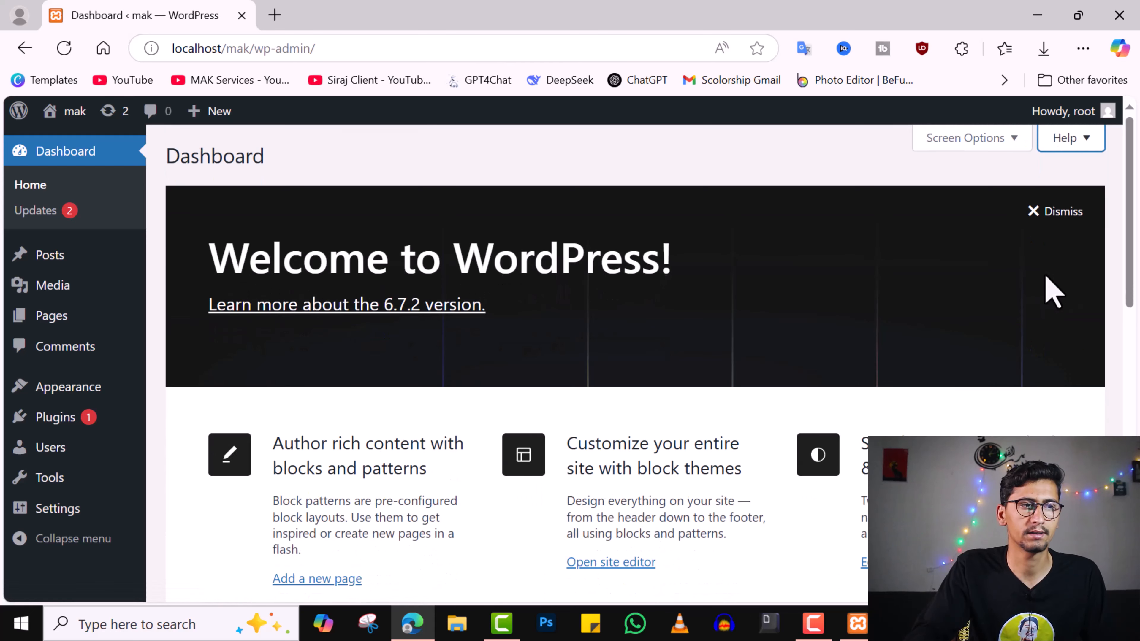
Open the WordPress Updates page and review the core version and plugin updates, briefly selecting and deselecting the Akismet Anti-spam plugin
{"action": "left_click", "coordinate": [43, 208]}
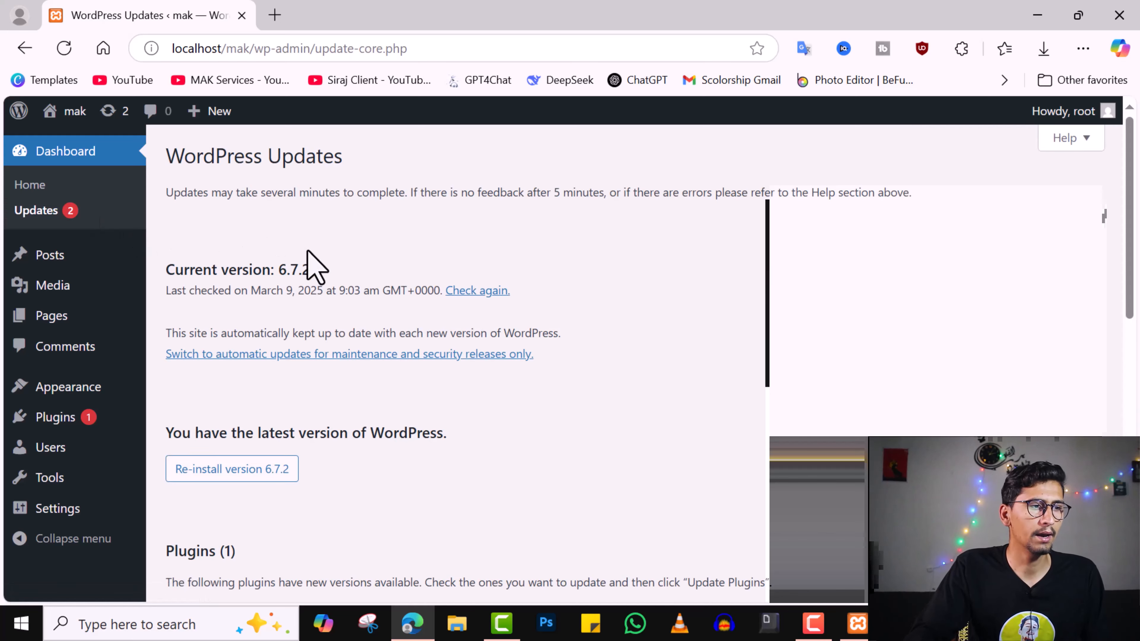
{"action": "scroll", "coordinate": [304, 292], "scroll_direction": "down", "scroll_amount": 5}
{"action": "scroll", "coordinate": [288, 261], "scroll_direction": "up", "scroll_amount": 5}
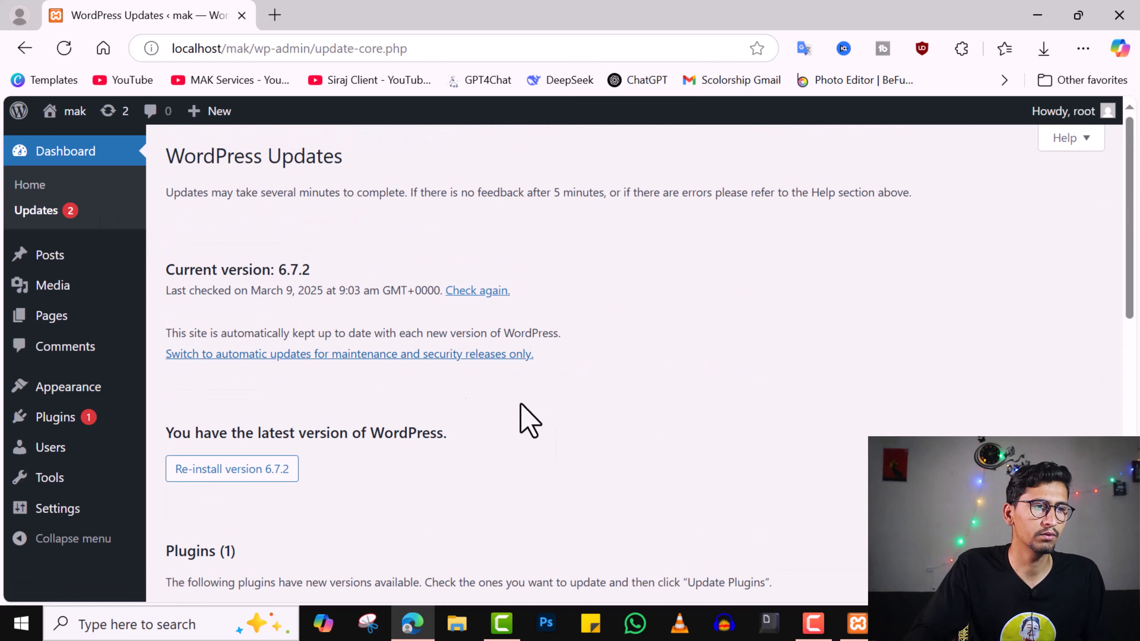
{"action": "left_click_drag", "start_coordinate": [445, 433], "coordinate": [256, 434]}
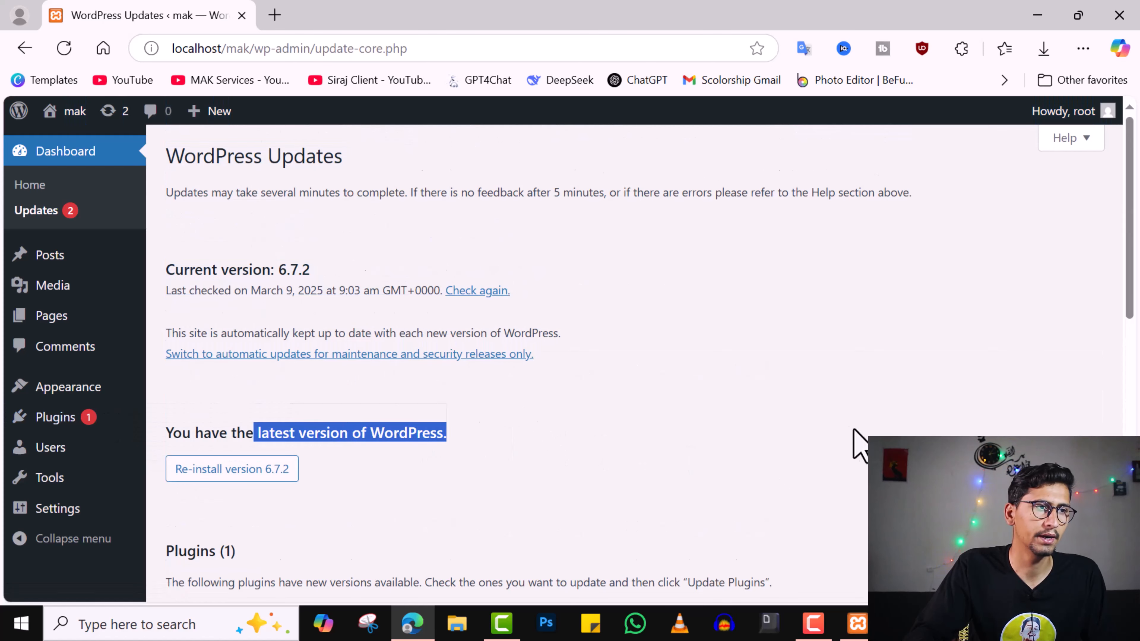
{"action": "scroll", "coordinate": [854, 430], "scroll_direction": "down", "scroll_amount": 5}
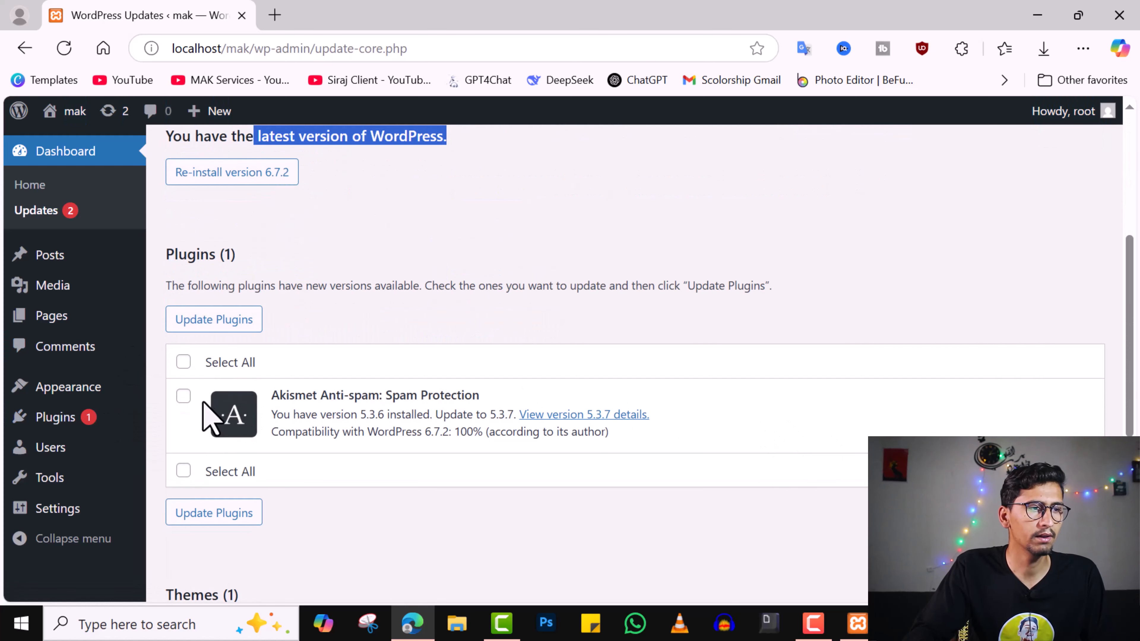
{"action": "left_click", "coordinate": [194, 395]}
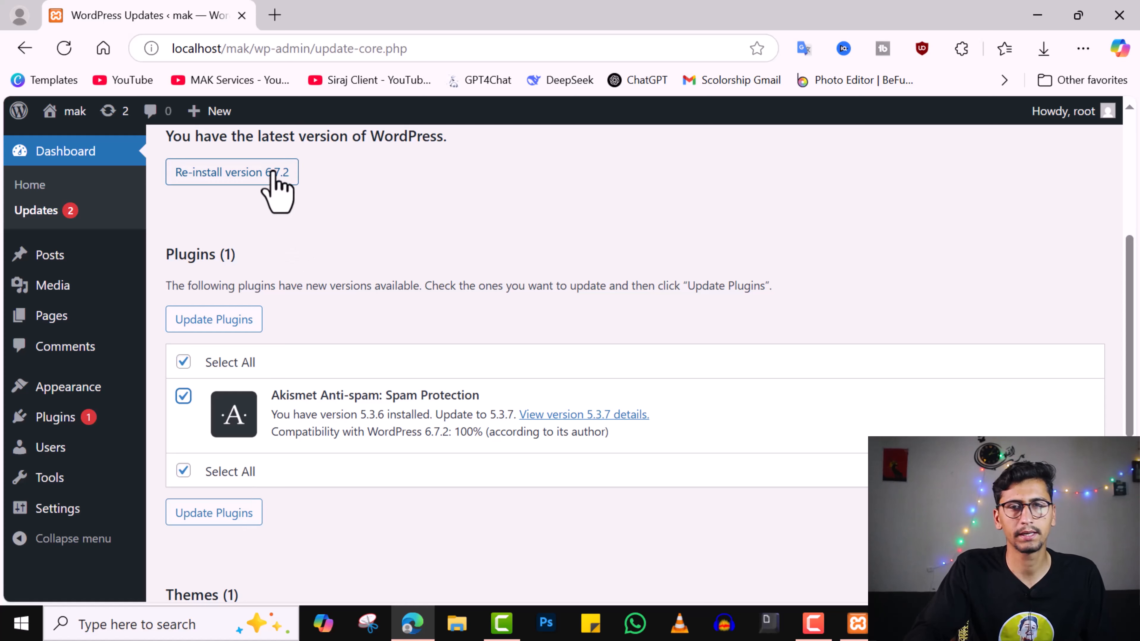
{"action": "left_click", "coordinate": [202, 364]}
Open the list of all posts and open the live mak site in a new browser tab
{"action": "mouse_move", "coordinate": [94, 257]}
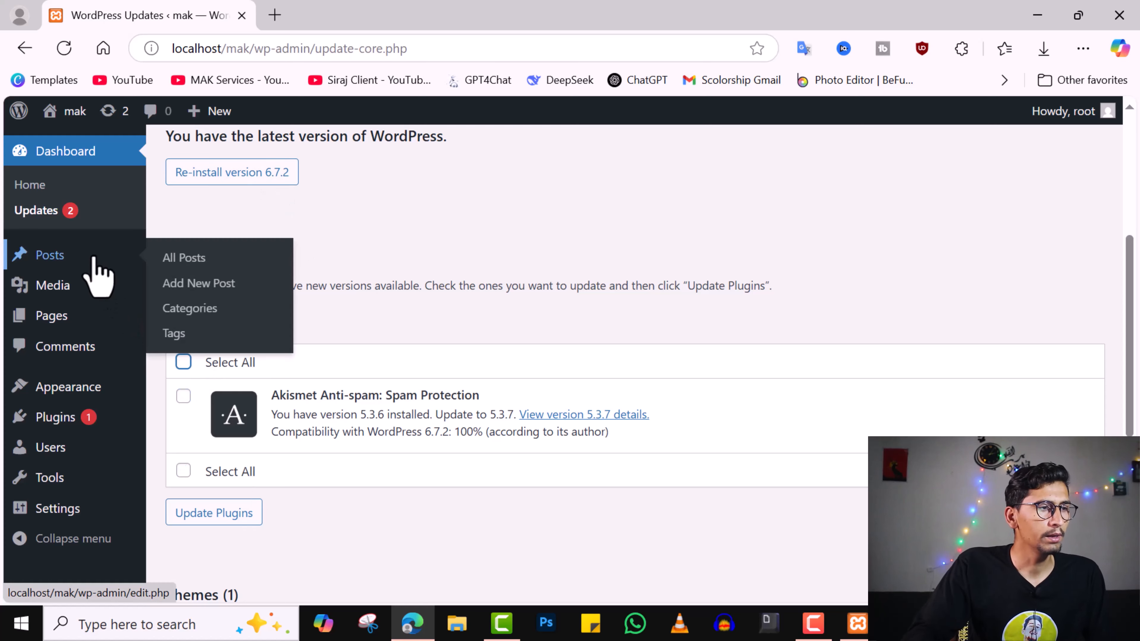
{"action": "left_click", "coordinate": [178, 265]}
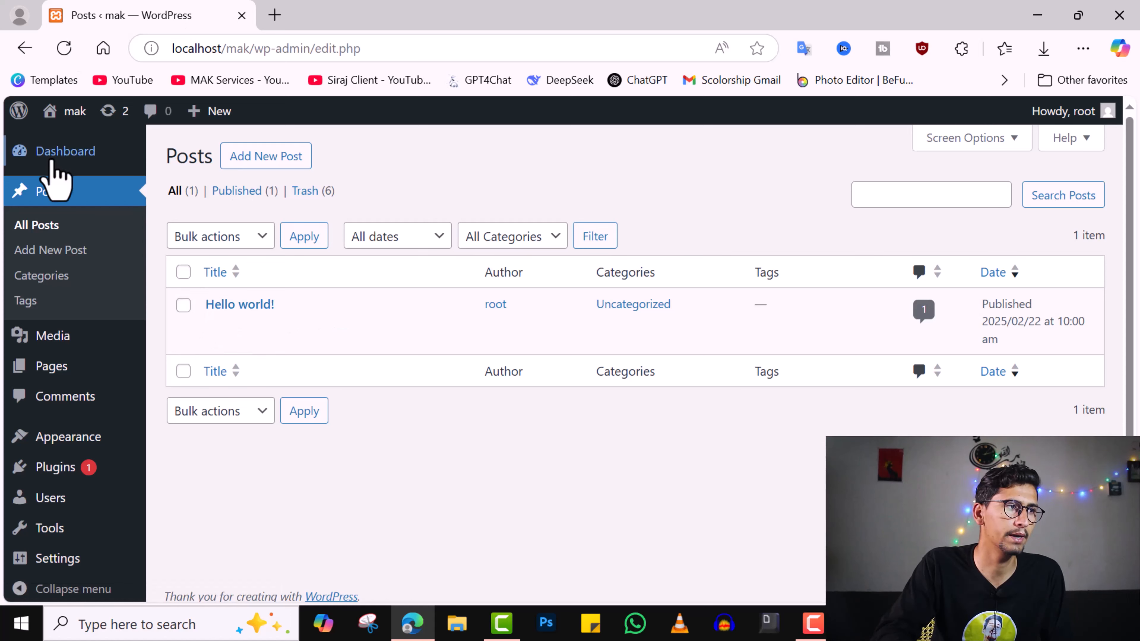
{"action": "mouse_move", "coordinate": [67, 117]}
{"action": "right_click", "coordinate": [66, 143]}
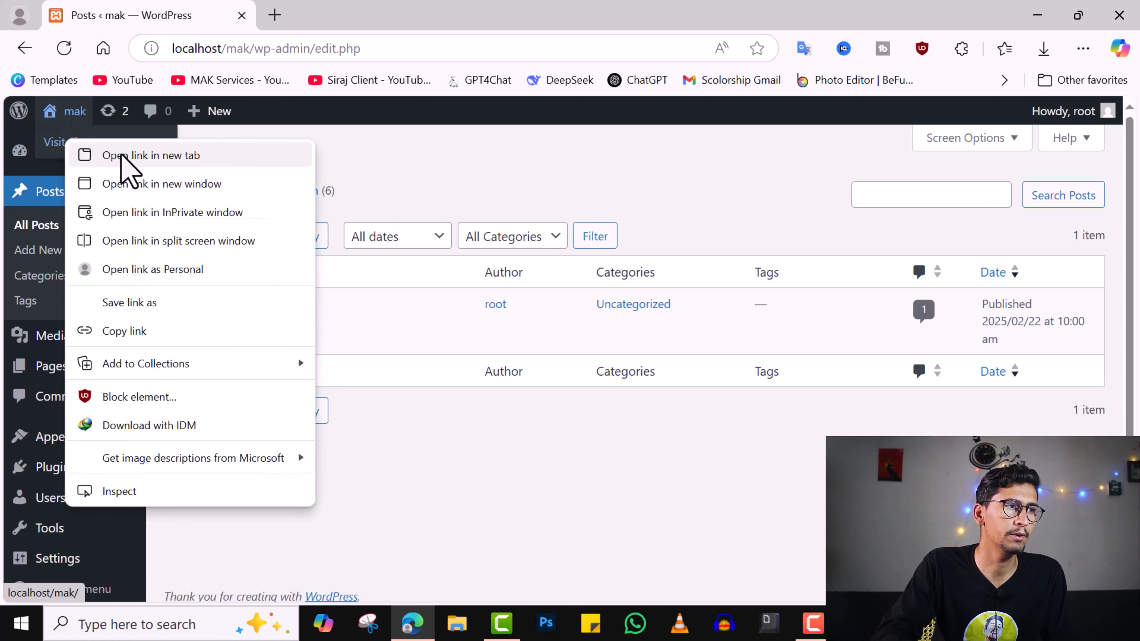
{"action": "left_click", "coordinate": [96, 156]}
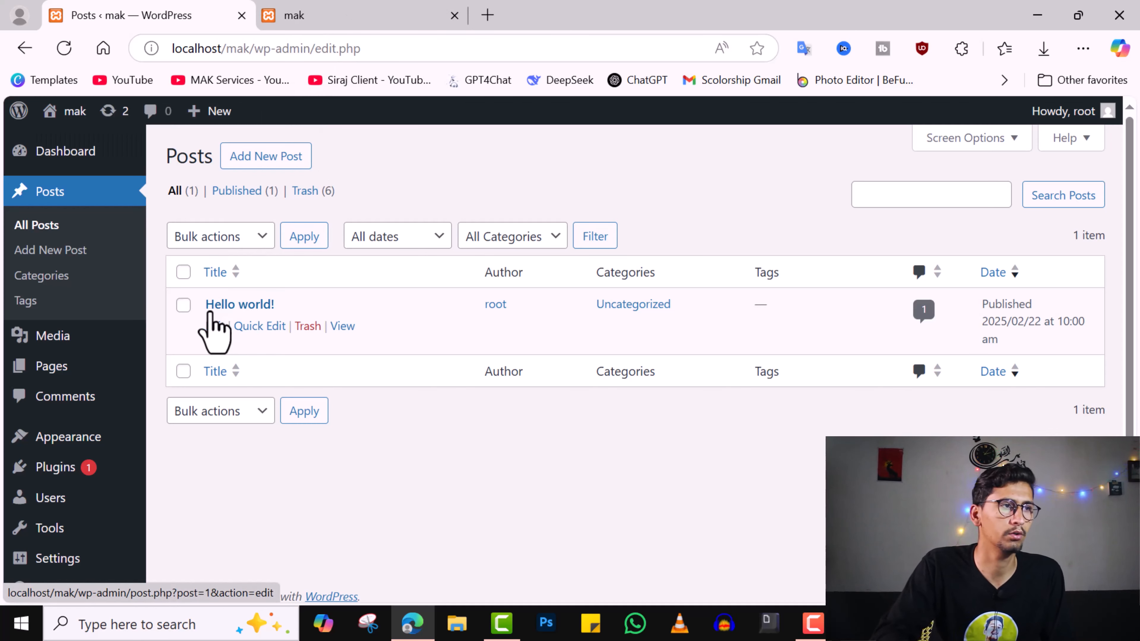
Switch to the live site and examine the Hello world! post title on its Blog page
{"action": "key", "text": "ctrl+Tab"}
{"action": "triple_click", "coordinate": [354, 393]}
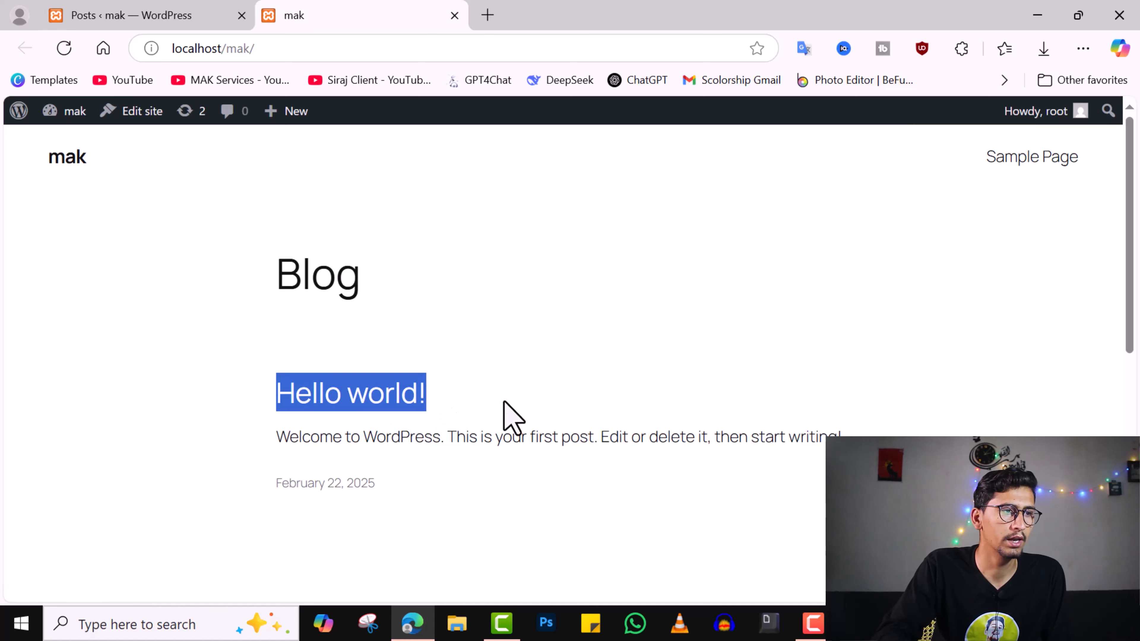
{"action": "left_click", "coordinate": [521, 334]}
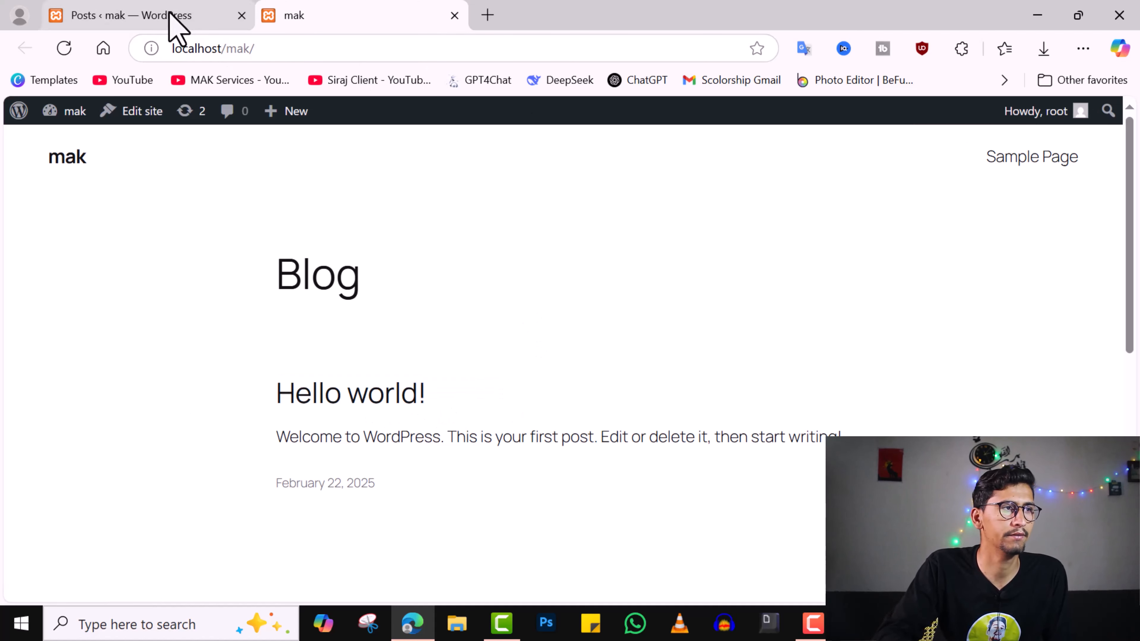
Return to the admin posts list and look over the post search field and the Hello world! post's row actions
{"action": "left_click", "coordinate": [176, 26]}
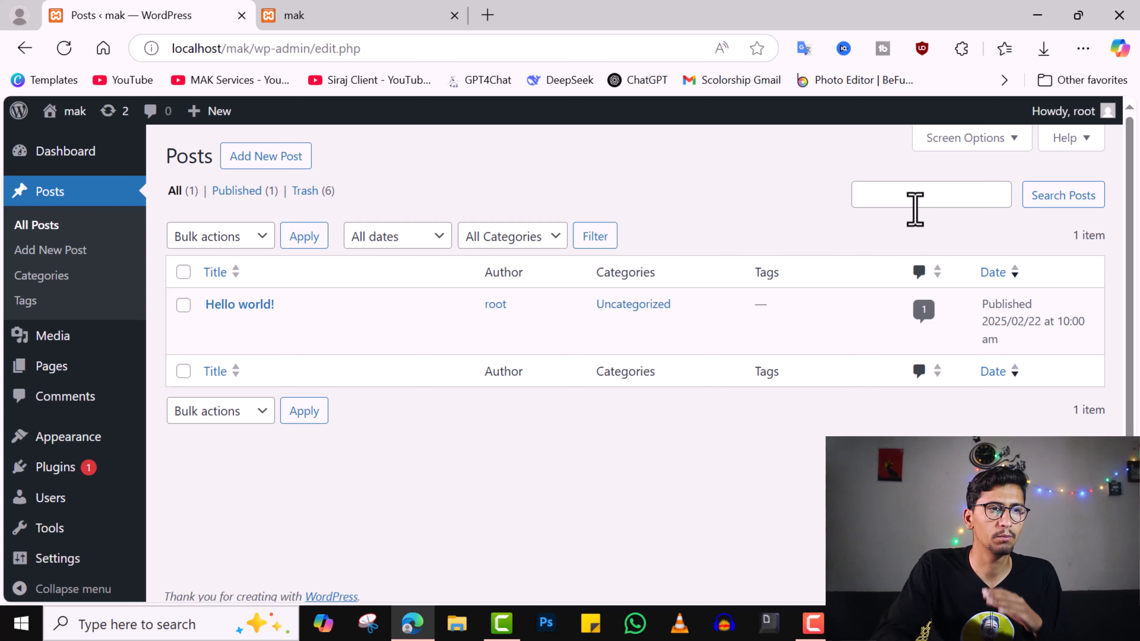
{"action": "left_click", "coordinate": [969, 192]}
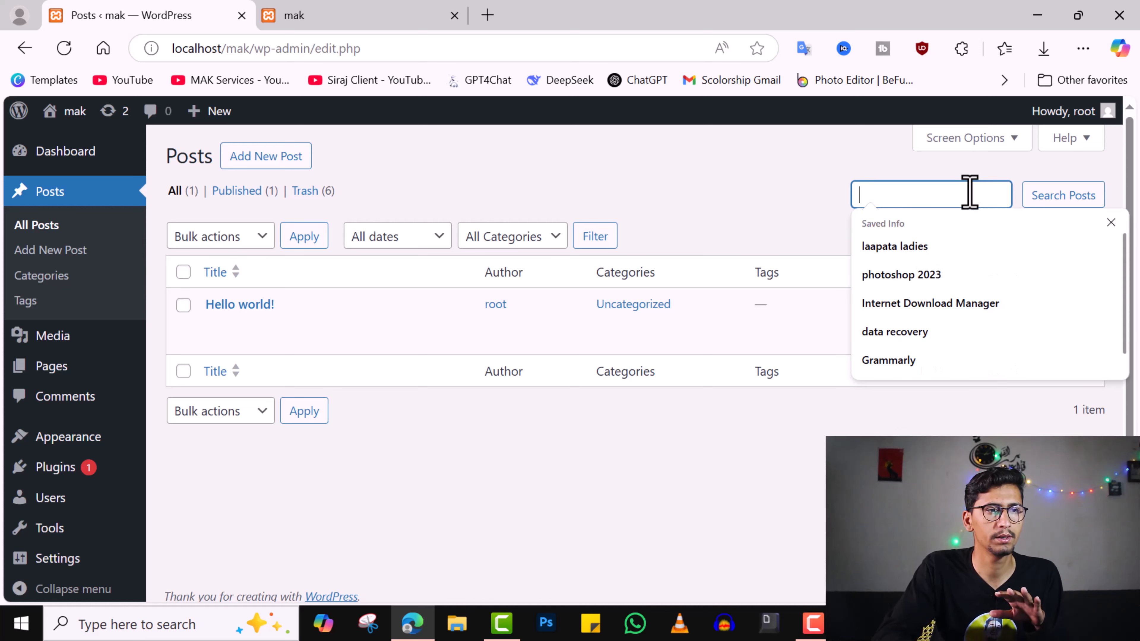
{"action": "left_click", "coordinate": [813, 190]}
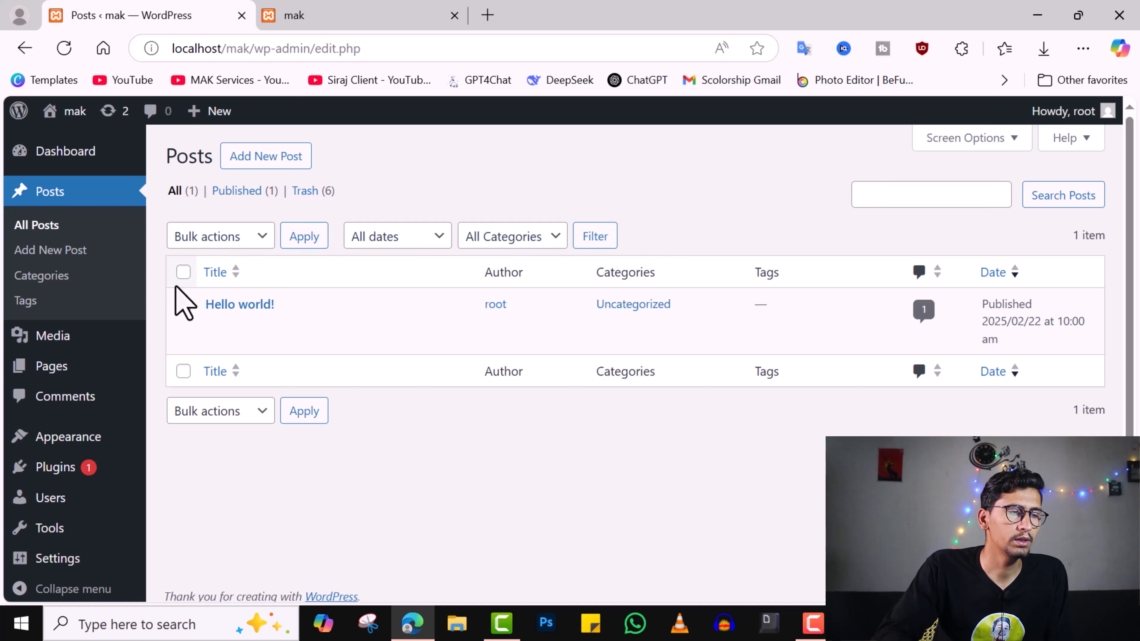
{"action": "mouse_move", "coordinate": [185, 322]}
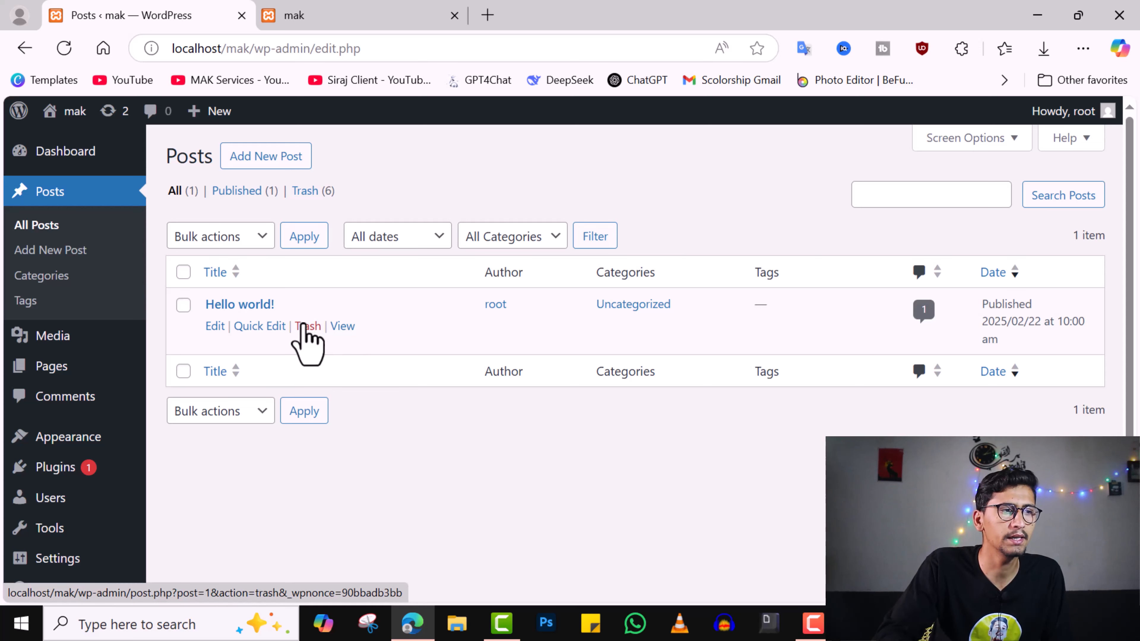
Permanently delete the trashed post "7-Zip: The Best Free File Archiver You Need to Try" and list the published posts
{"action": "left_click", "coordinate": [329, 192]}
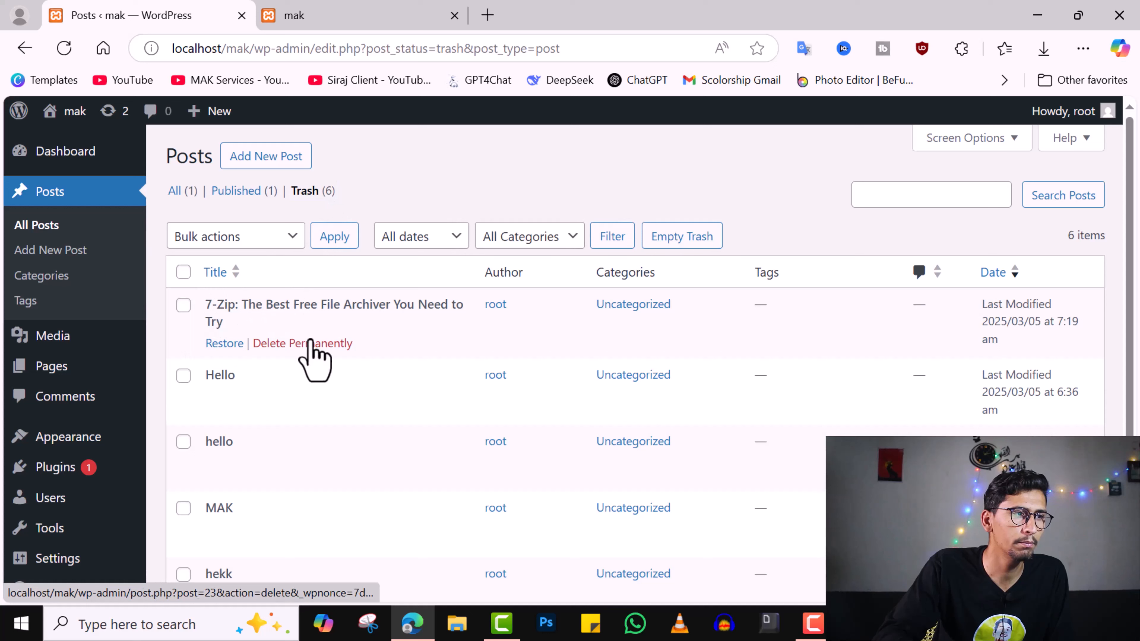
{"action": "left_click", "coordinate": [310, 343]}
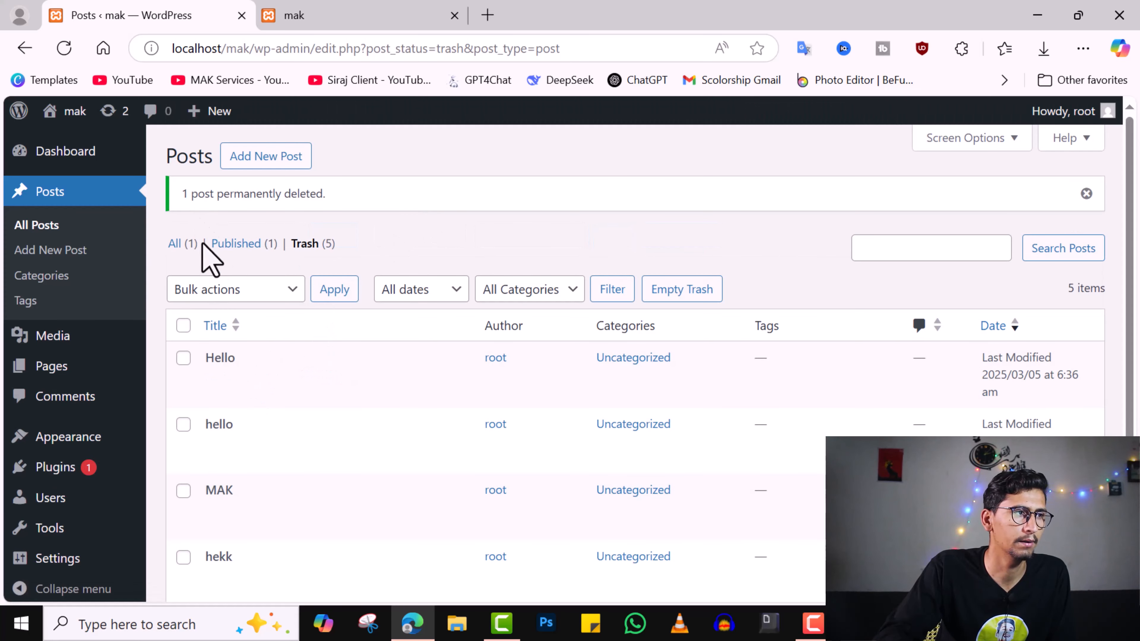
{"action": "left_click", "coordinate": [241, 244]}
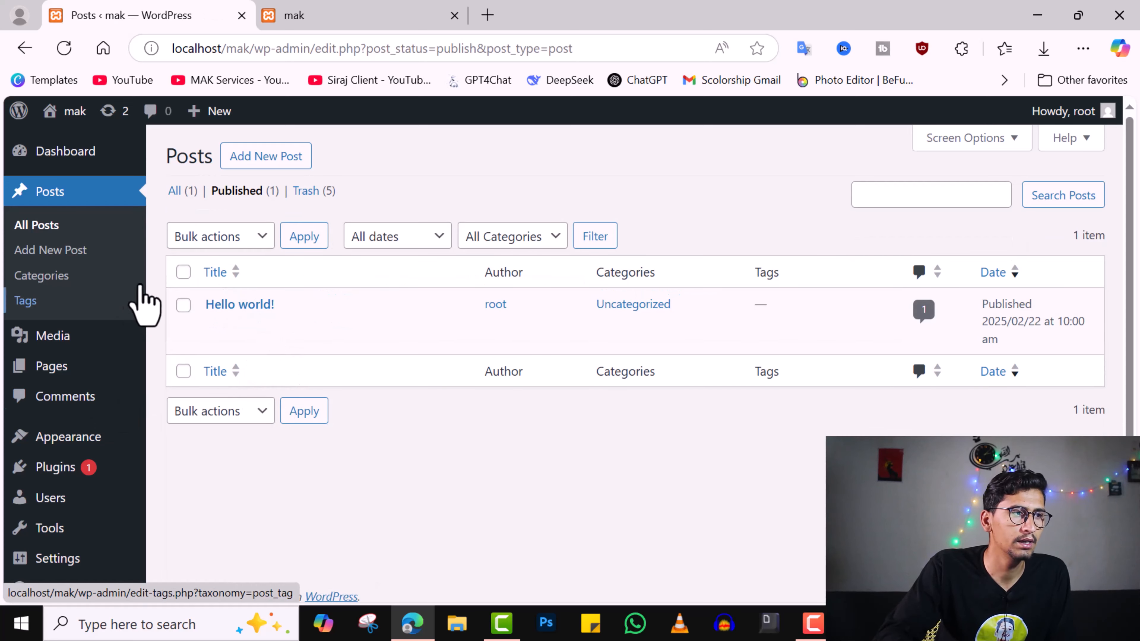
Select all published posts, apply the bulk Edit action, and update the Hello world! post with the Uncategorized category ticked
{"action": "left_click", "coordinate": [230, 236]}
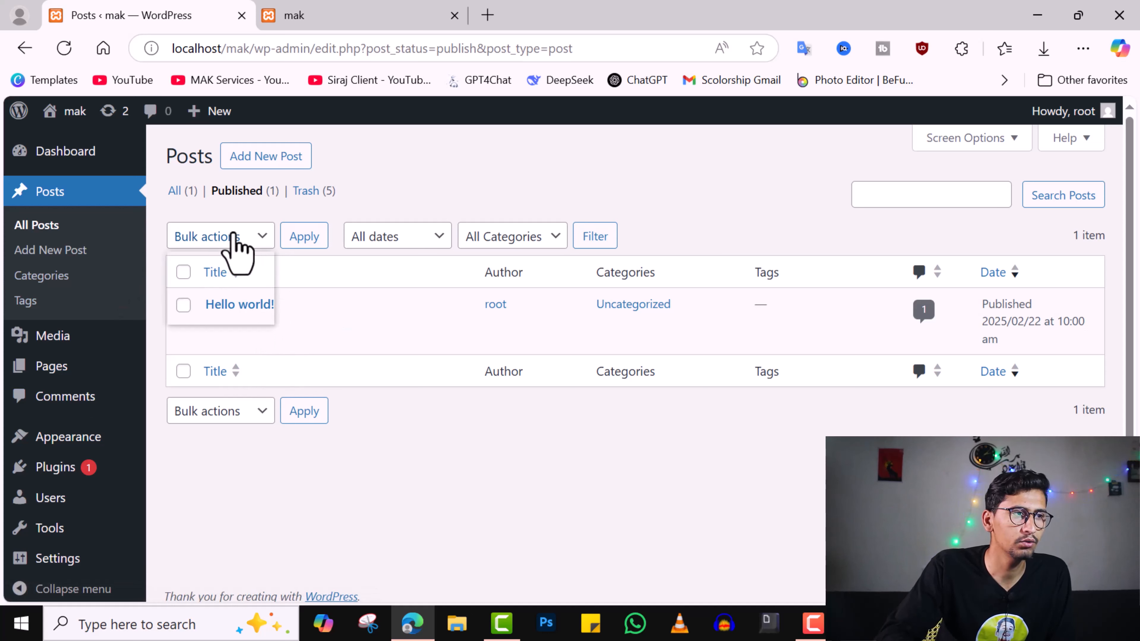
{"action": "left_click", "coordinate": [215, 294]}
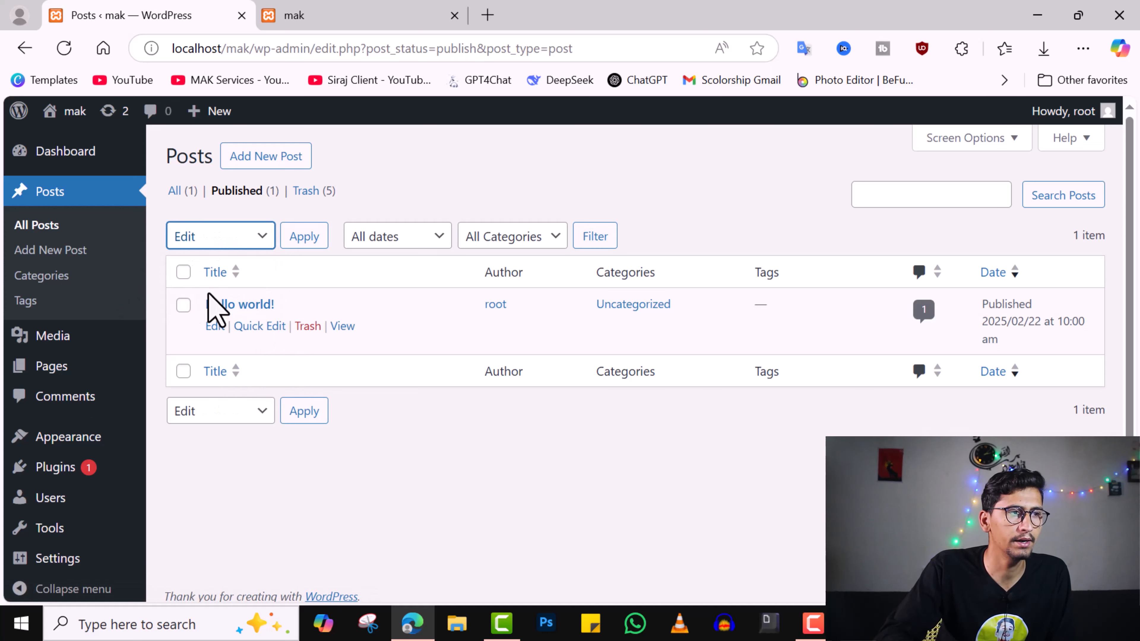
{"action": "left_click", "coordinate": [183, 273]}
{"action": "left_click", "coordinate": [229, 236]}
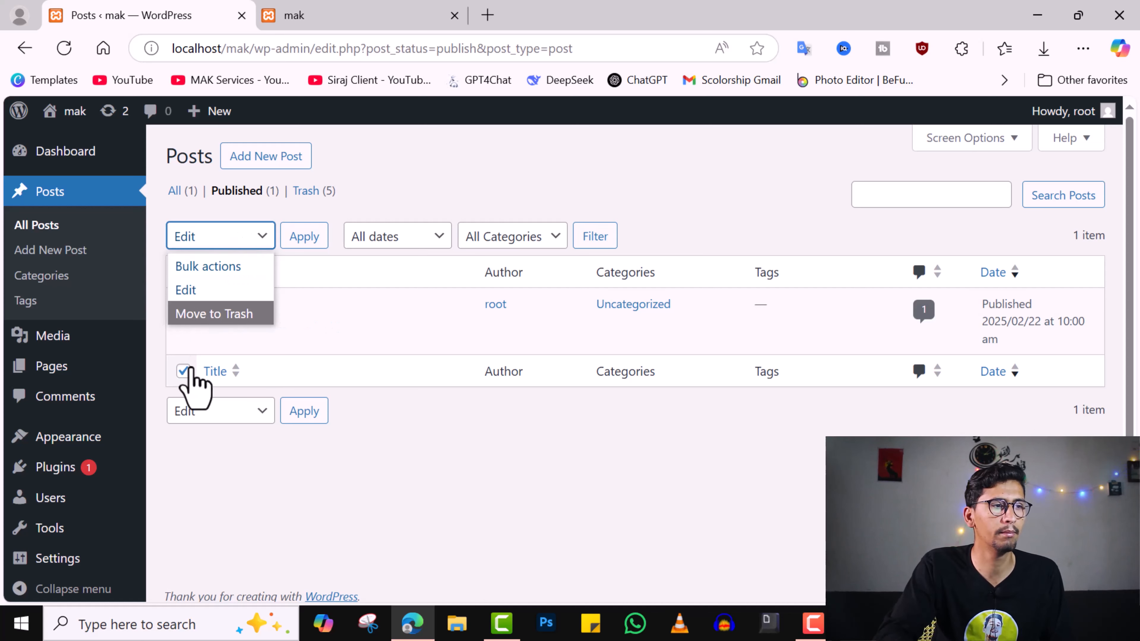
{"action": "left_click", "coordinate": [392, 433]}
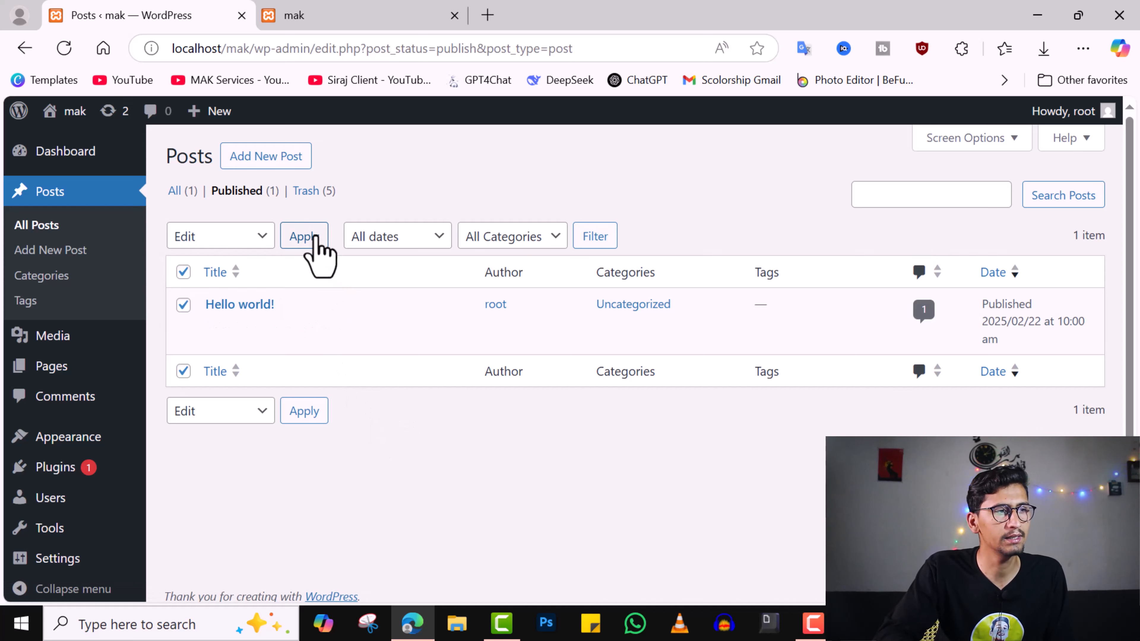
{"action": "left_click", "coordinate": [303, 236]}
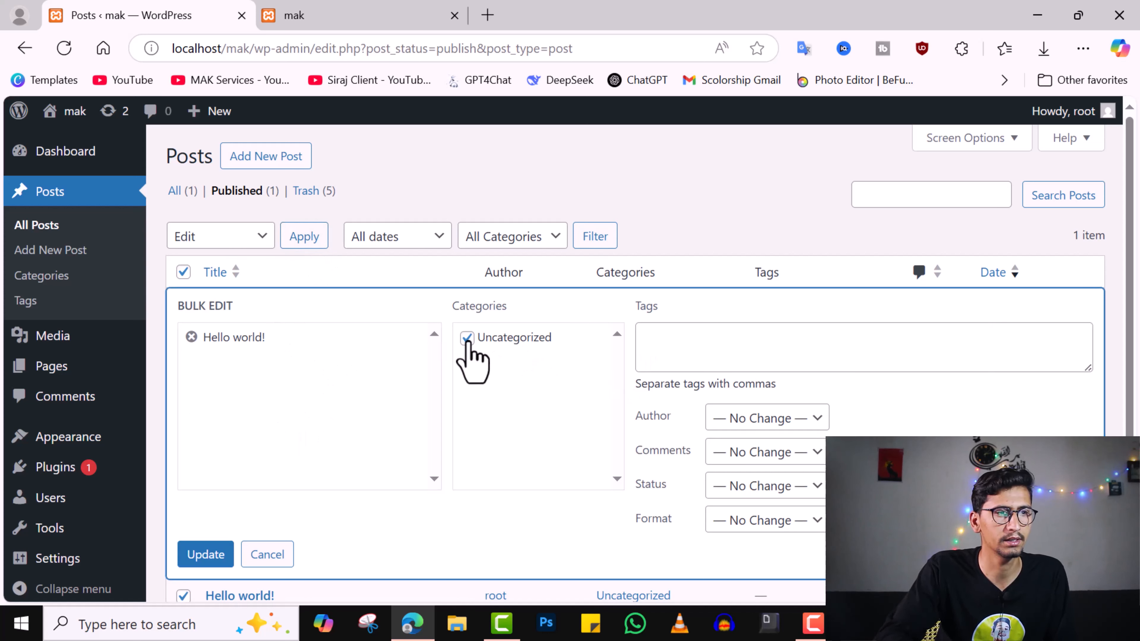
{"action": "left_click", "coordinate": [675, 347]}
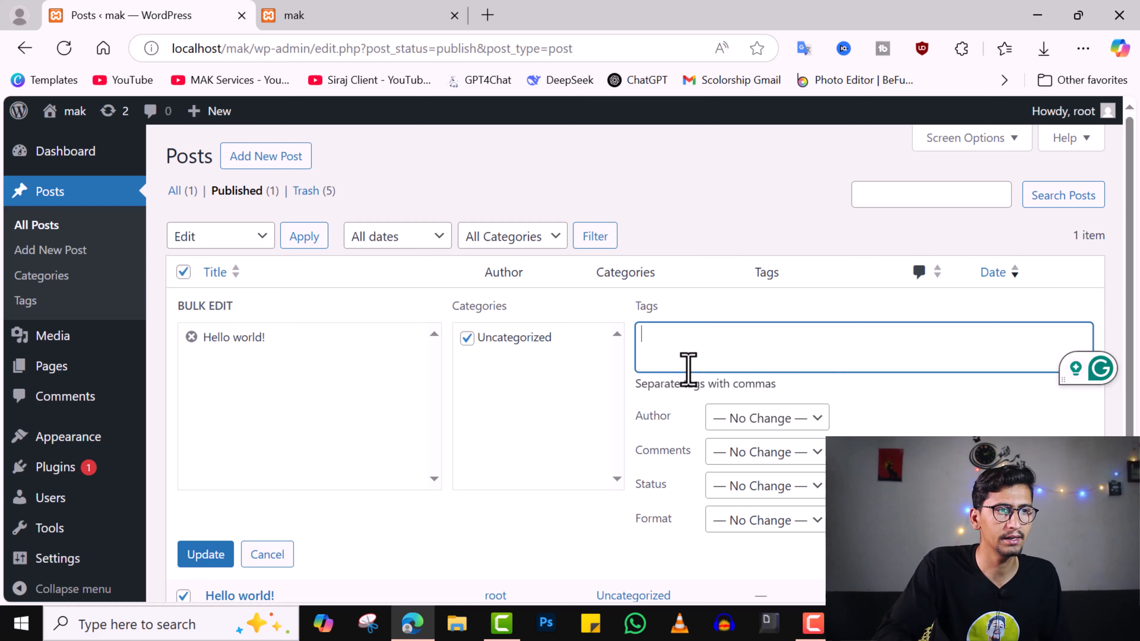
{"action": "left_click", "coordinate": [223, 559]}
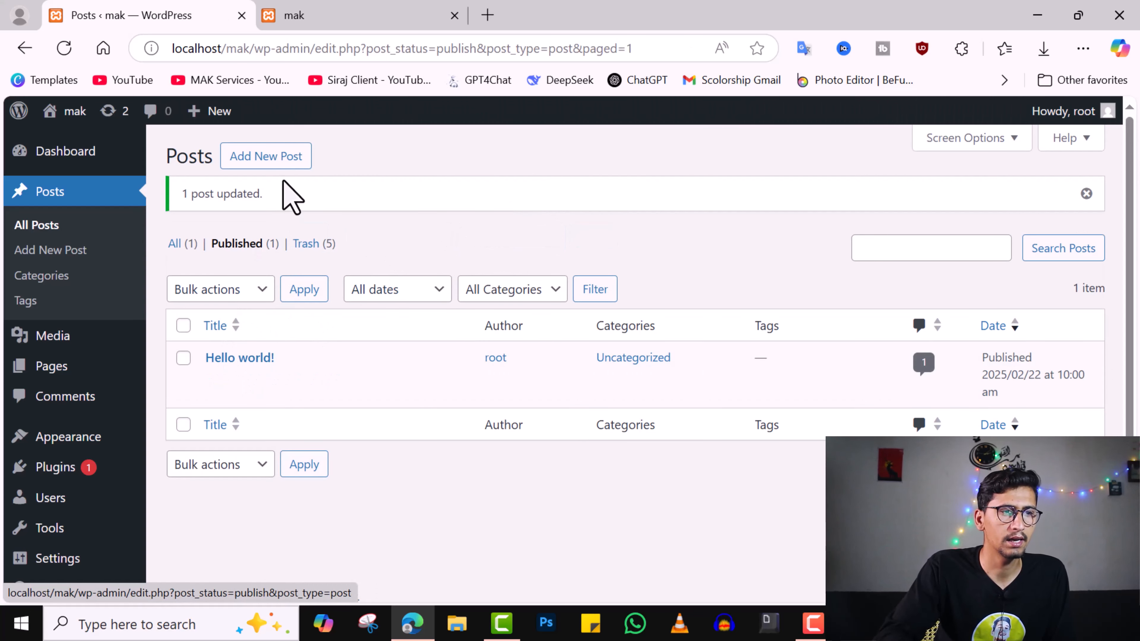
Start a new post and open the block library beside the empty title and body
{"action": "left_click", "coordinate": [292, 158]}
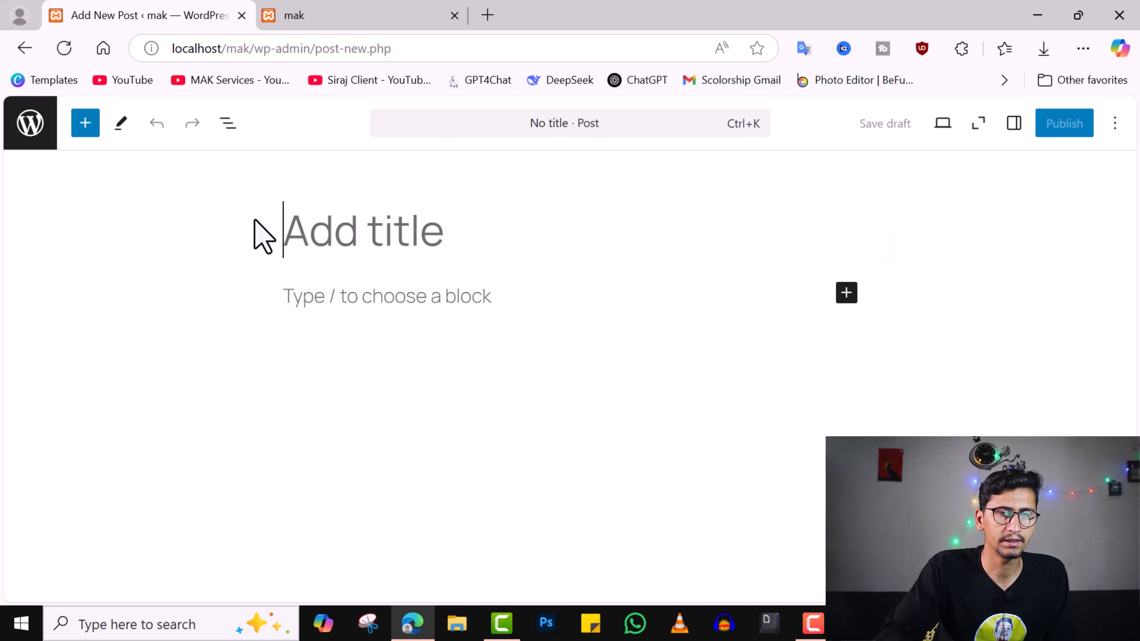
{"action": "left_click", "coordinate": [601, 311]}
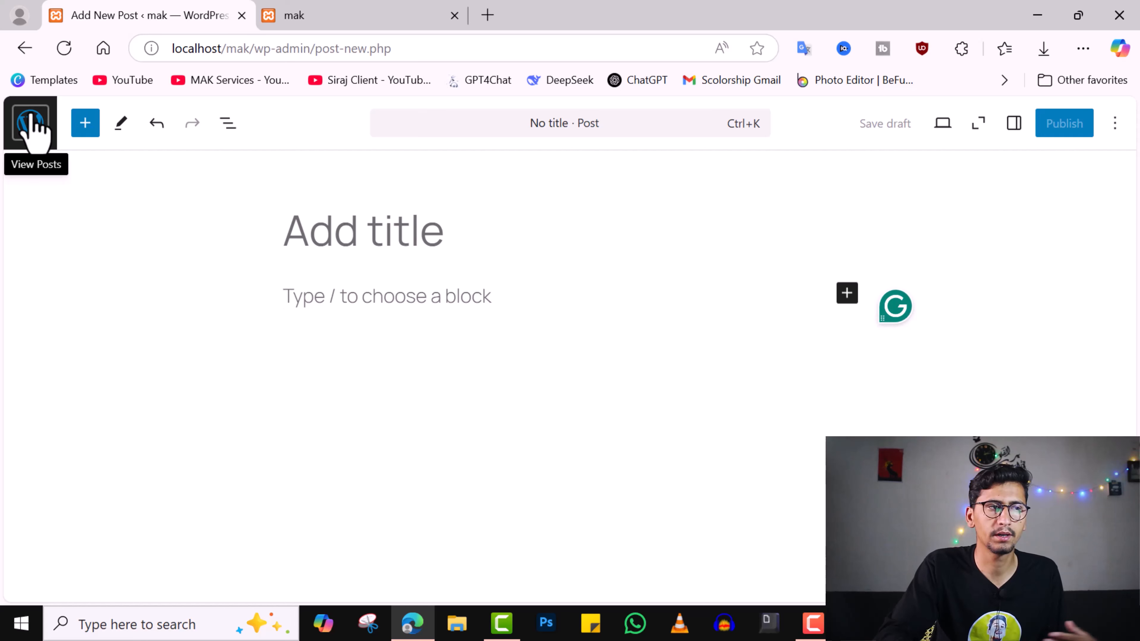
{"action": "left_click", "coordinate": [92, 127]}
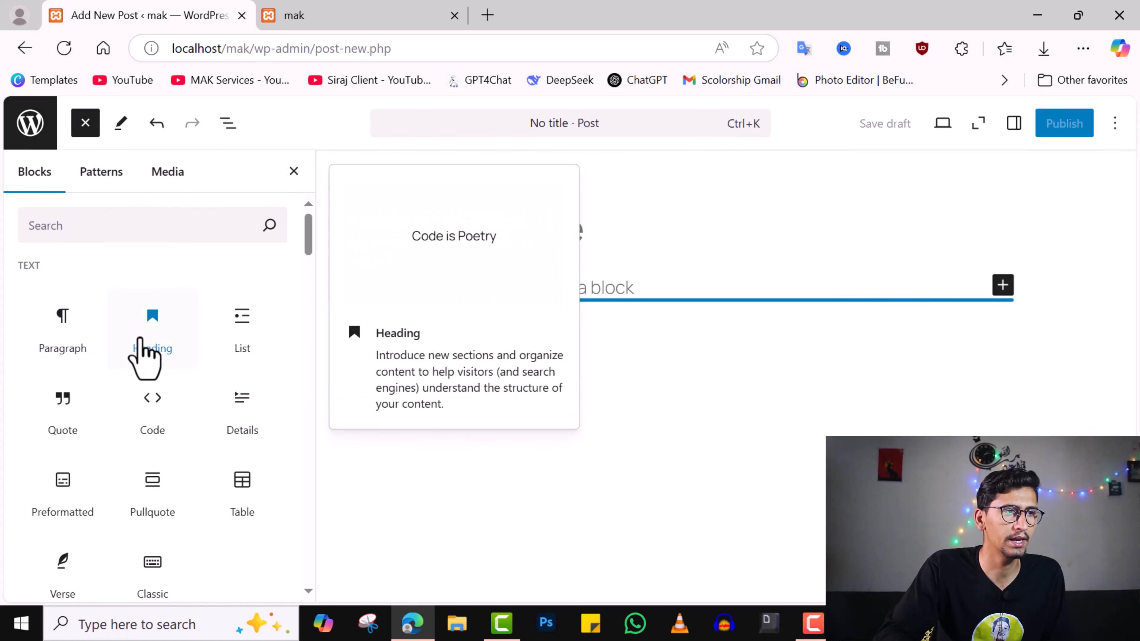
{"action": "left_click", "coordinate": [467, 229]}
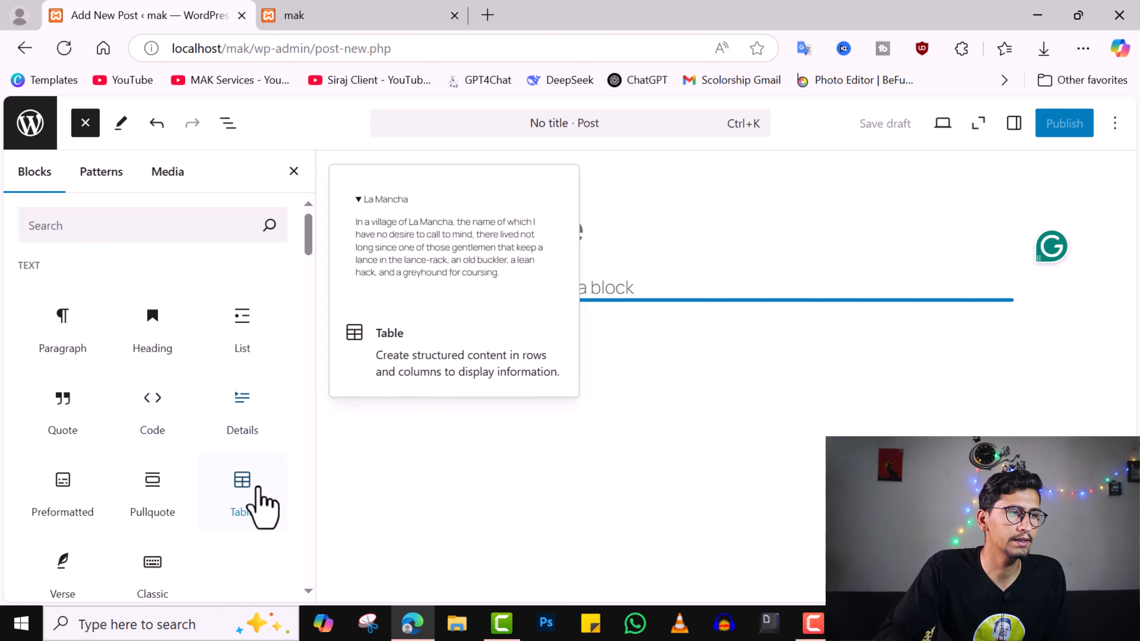
Browse the available blocks through the Text, Media, Design, Widgets and Theme groups, and check the Edit and Select tool modes
{"action": "scroll", "coordinate": [257, 484], "scroll_direction": "down", "scroll_amount": 5}
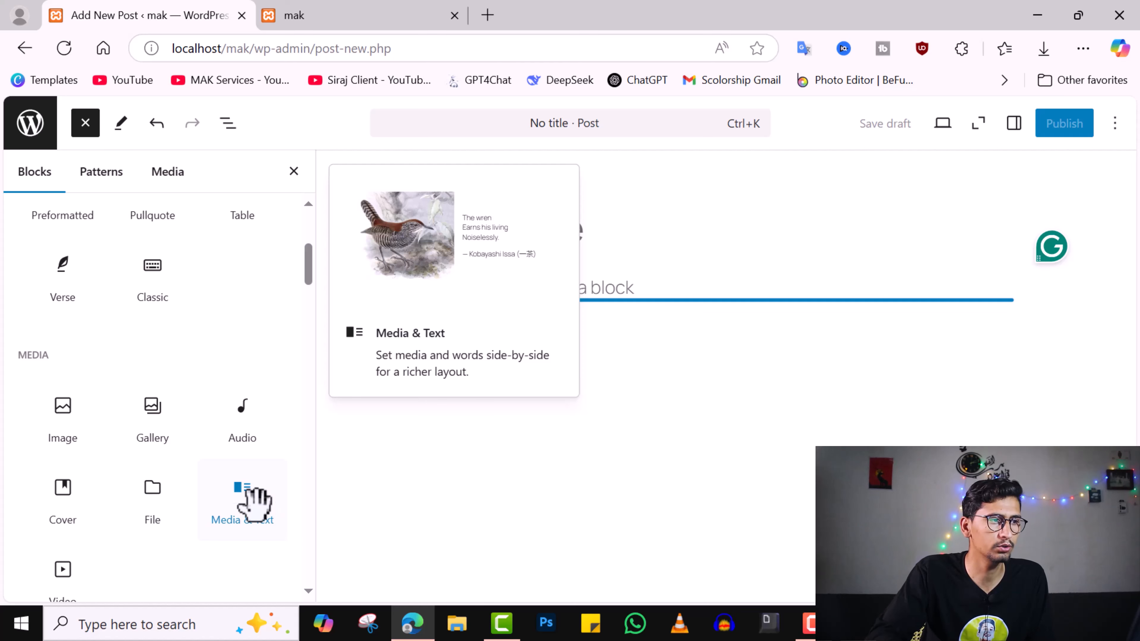
{"action": "scroll", "coordinate": [114, 466], "scroll_direction": "down", "scroll_amount": 5}
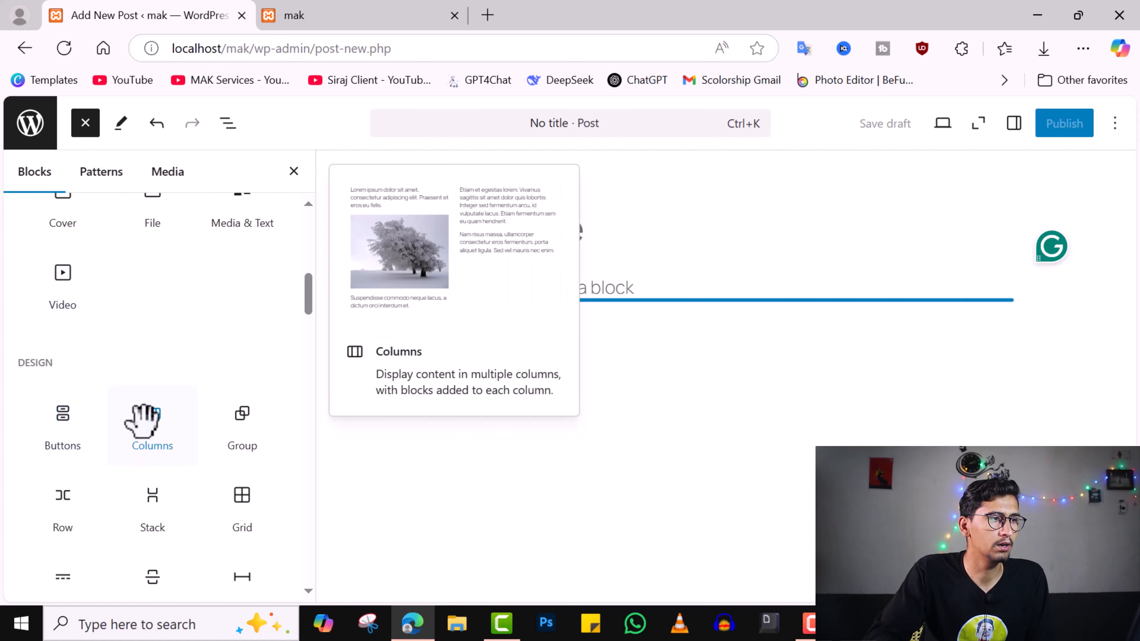
{"action": "scroll", "coordinate": [203, 449], "scroll_direction": "down", "scroll_amount": 5}
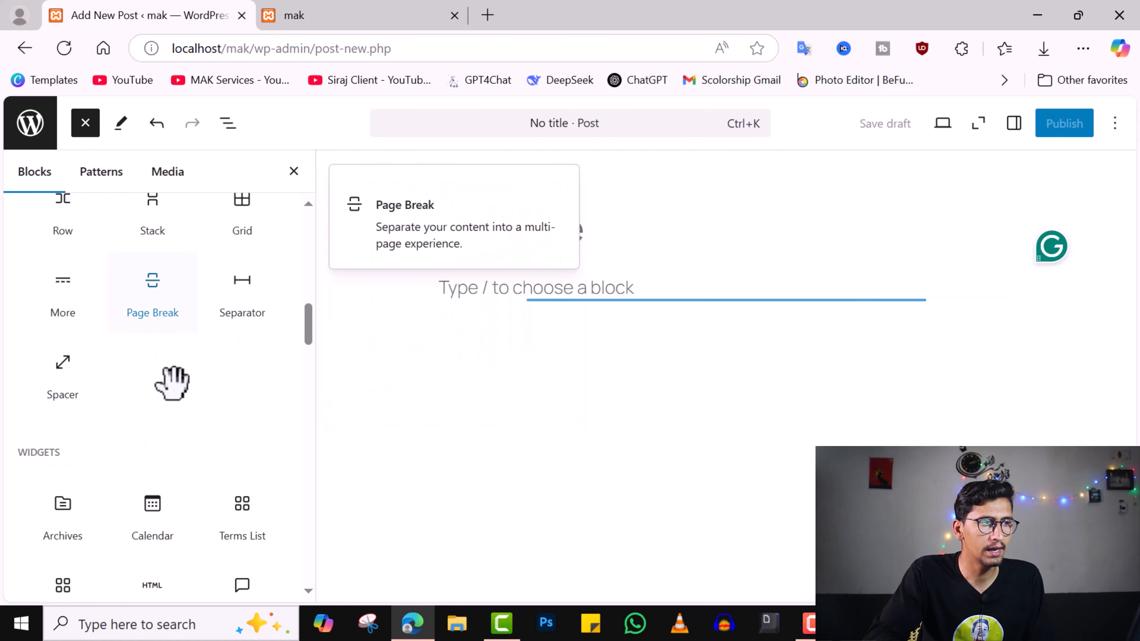
{"action": "scroll", "coordinate": [125, 465], "scroll_direction": "down", "scroll_amount": 5}
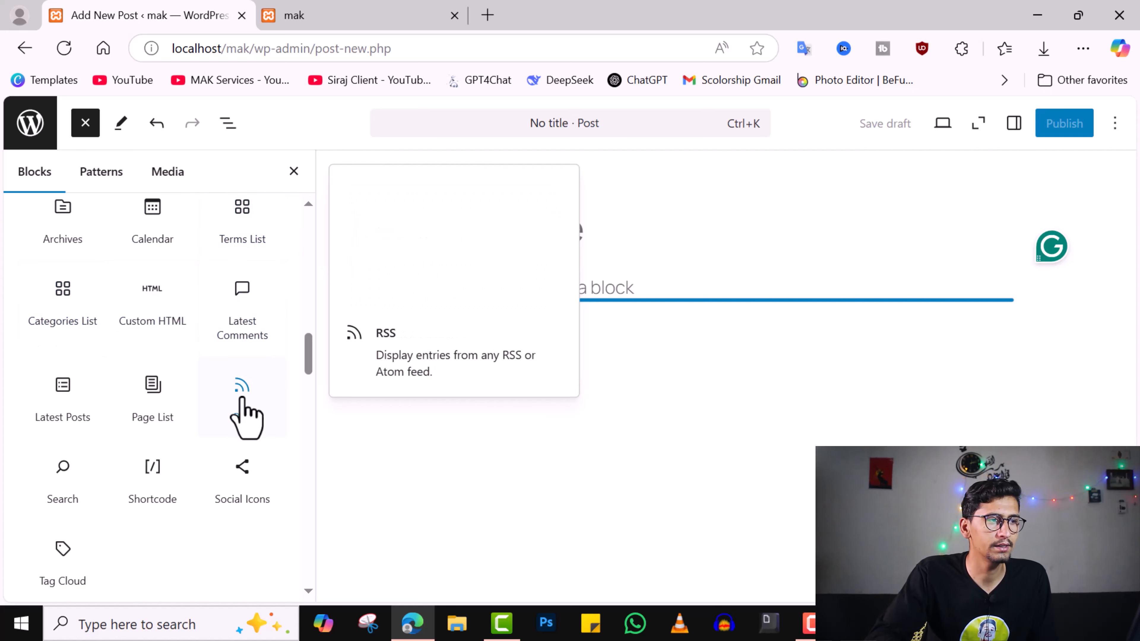
{"action": "scroll", "coordinate": [67, 436], "scroll_direction": "up", "scroll_amount": 10}
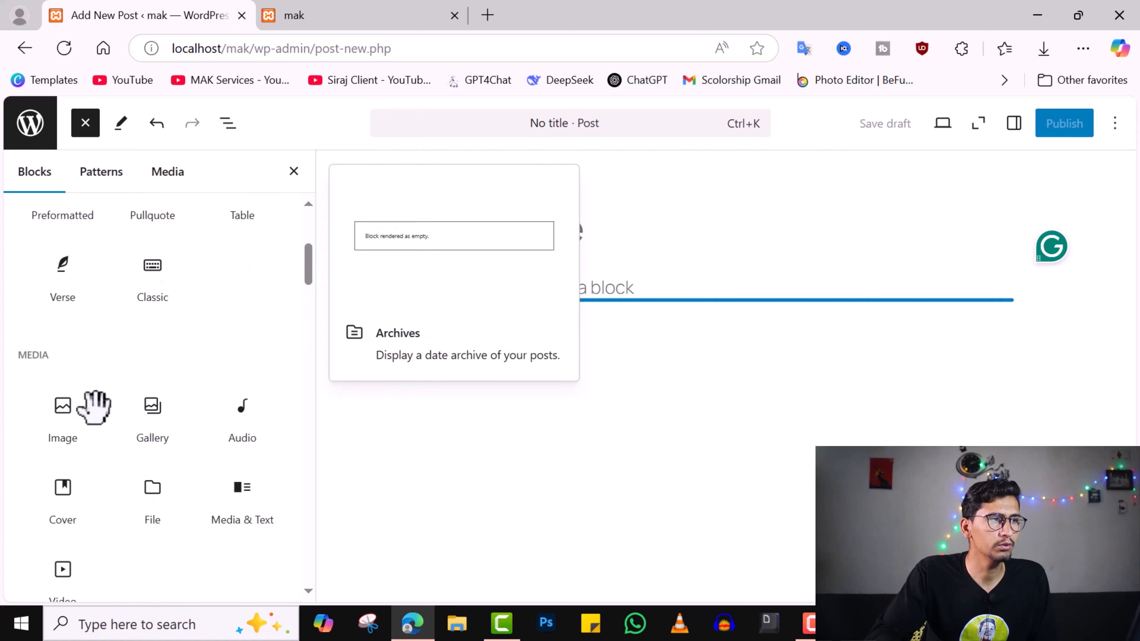
{"action": "scroll", "coordinate": [130, 453], "scroll_direction": "down", "scroll_amount": 1}
{"action": "scroll", "coordinate": [130, 454], "scroll_direction": "down", "scroll_amount": 10}
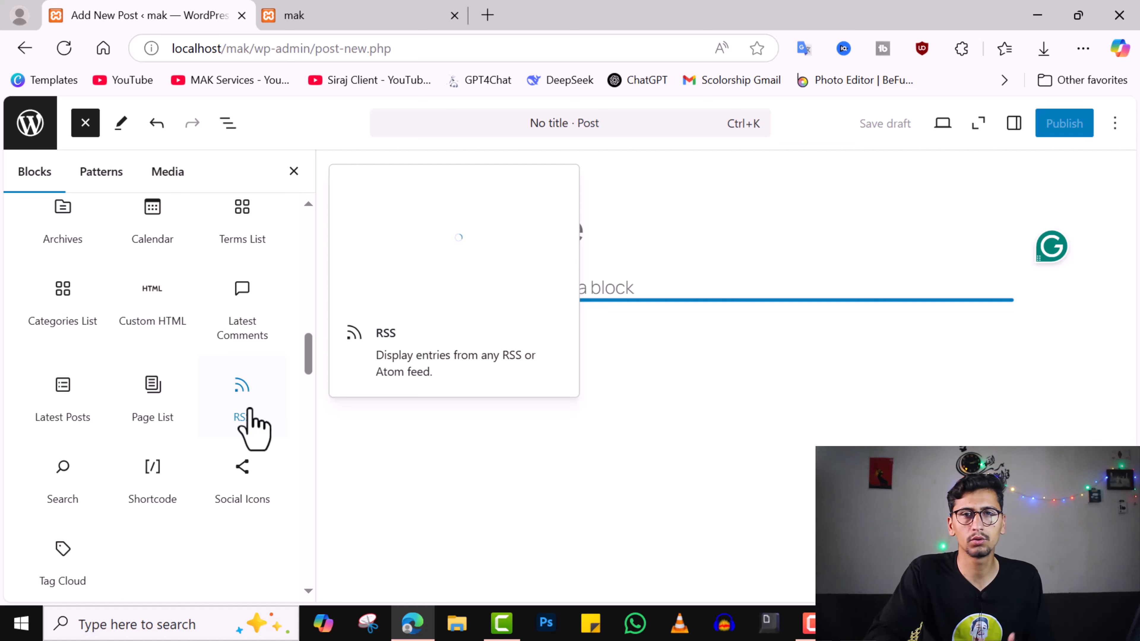
{"action": "scroll", "coordinate": [161, 470], "scroll_direction": "down", "scroll_amount": 5}
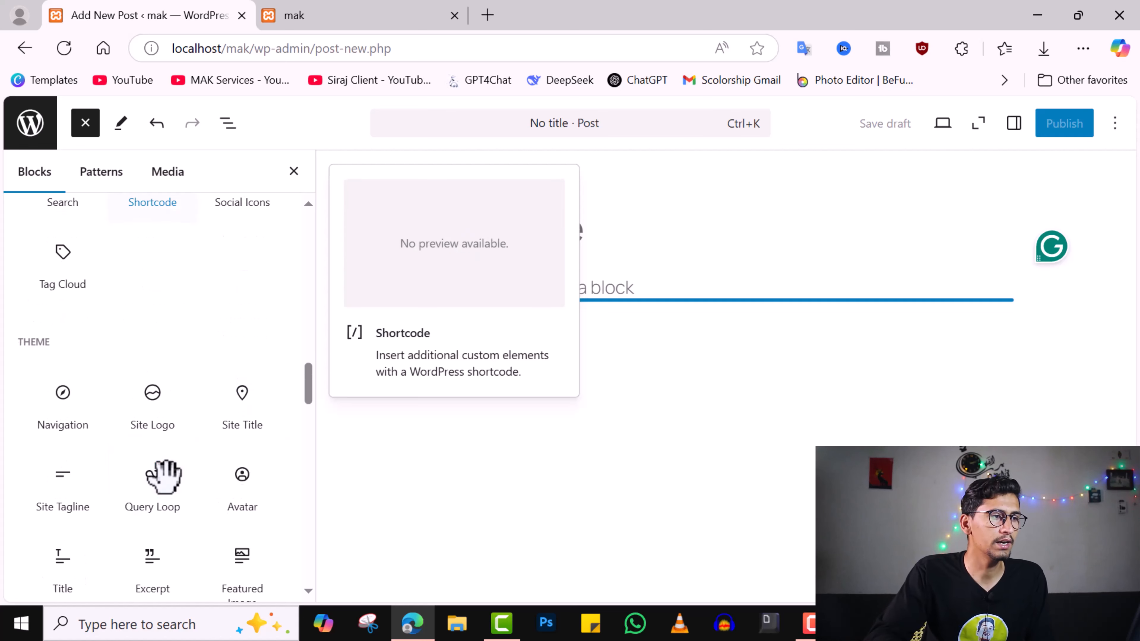
{"action": "scroll", "coordinate": [150, 449], "scroll_direction": "down", "scroll_amount": 5}
{"action": "scroll", "coordinate": [153, 443], "scroll_direction": "down", "scroll_amount": 5}
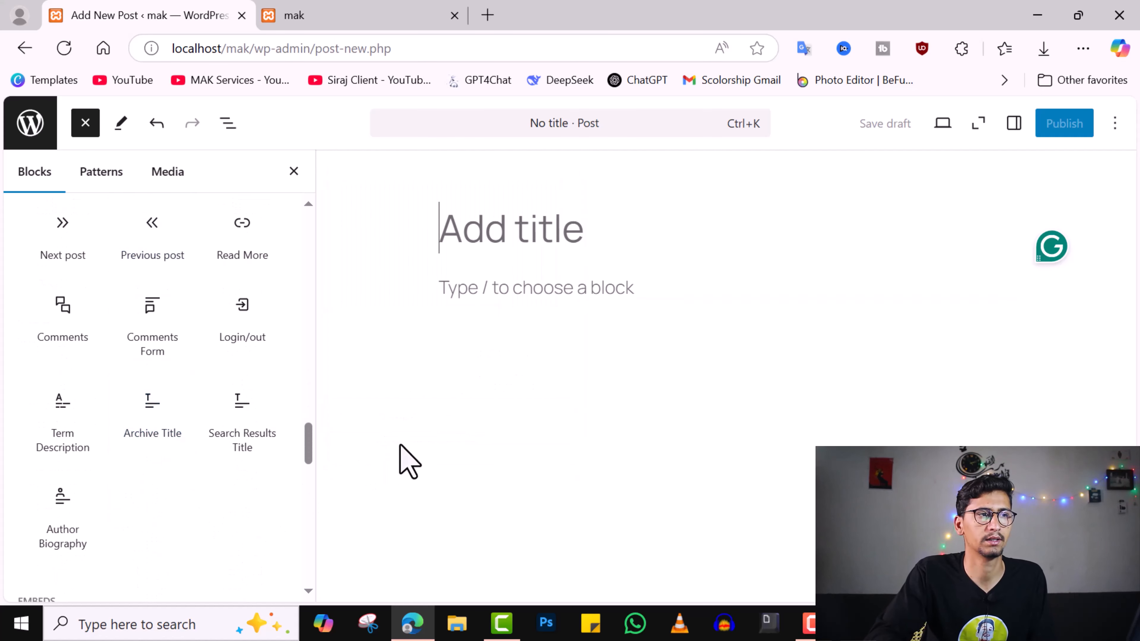
{"action": "left_click", "coordinate": [122, 131]}
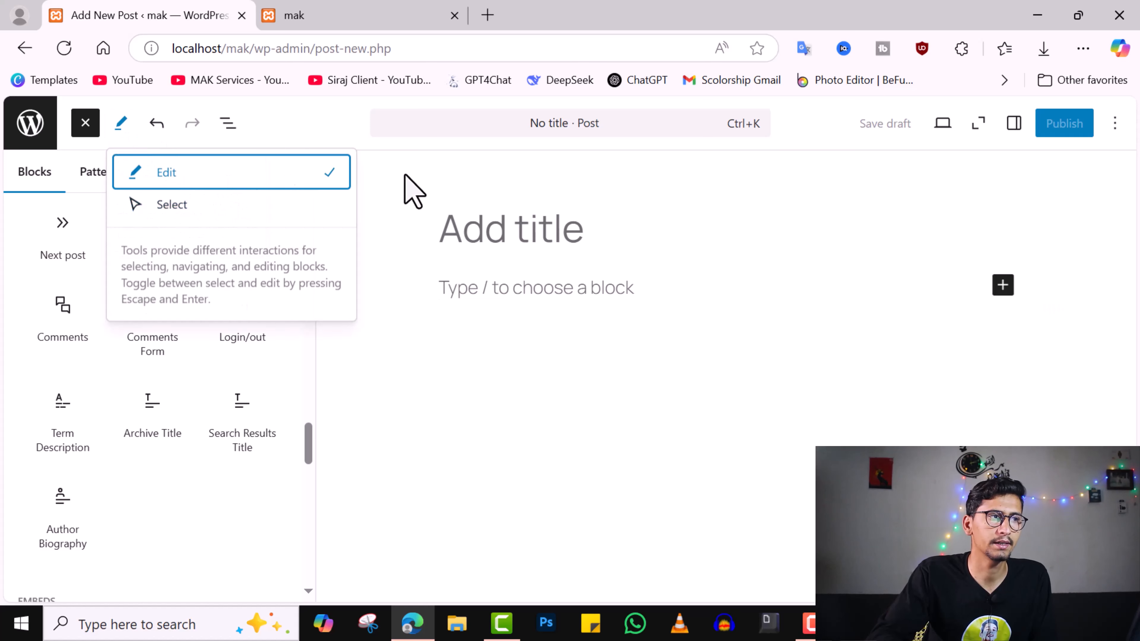
{"action": "left_click", "coordinate": [451, 173]}
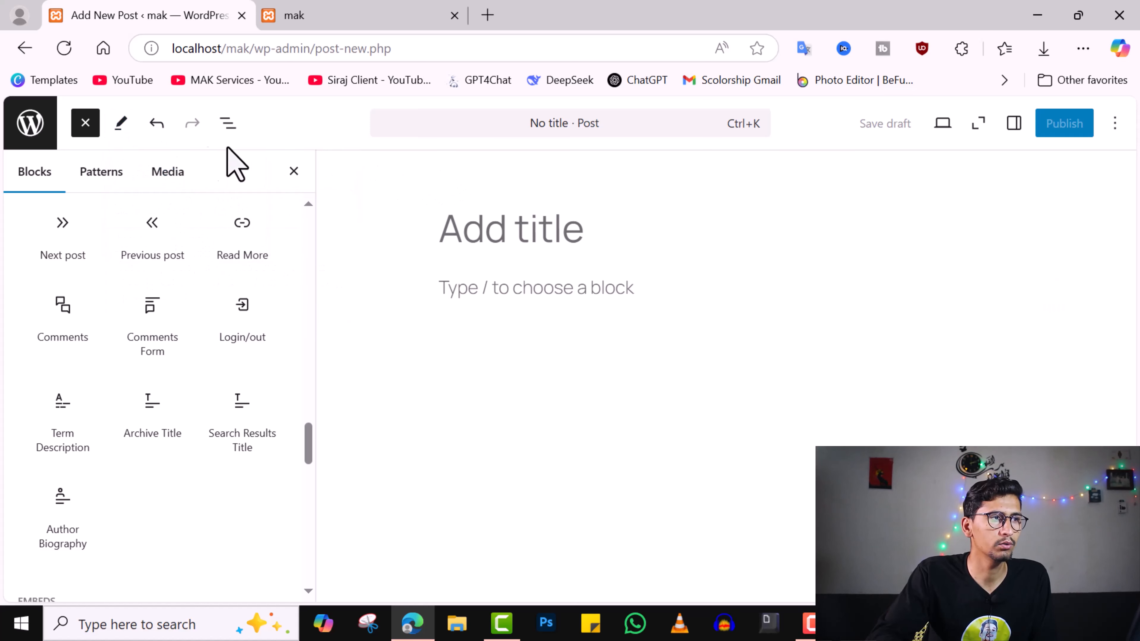
Show all block patterns and insert the Grid pattern into the new post
{"action": "left_click", "coordinate": [104, 182]}
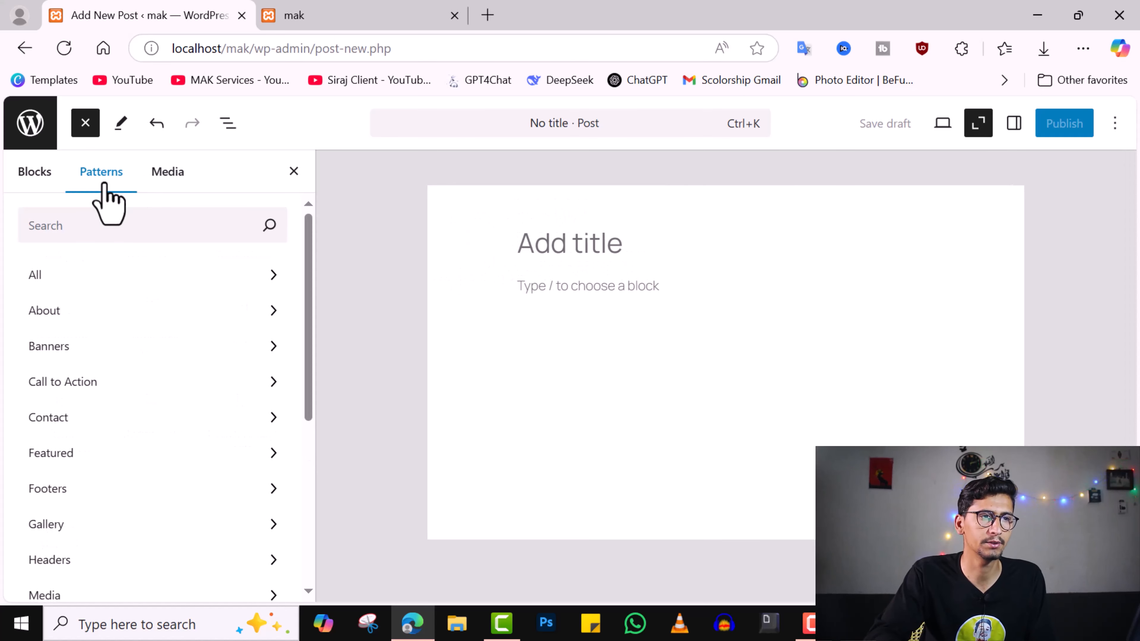
{"action": "left_click", "coordinate": [88, 278]}
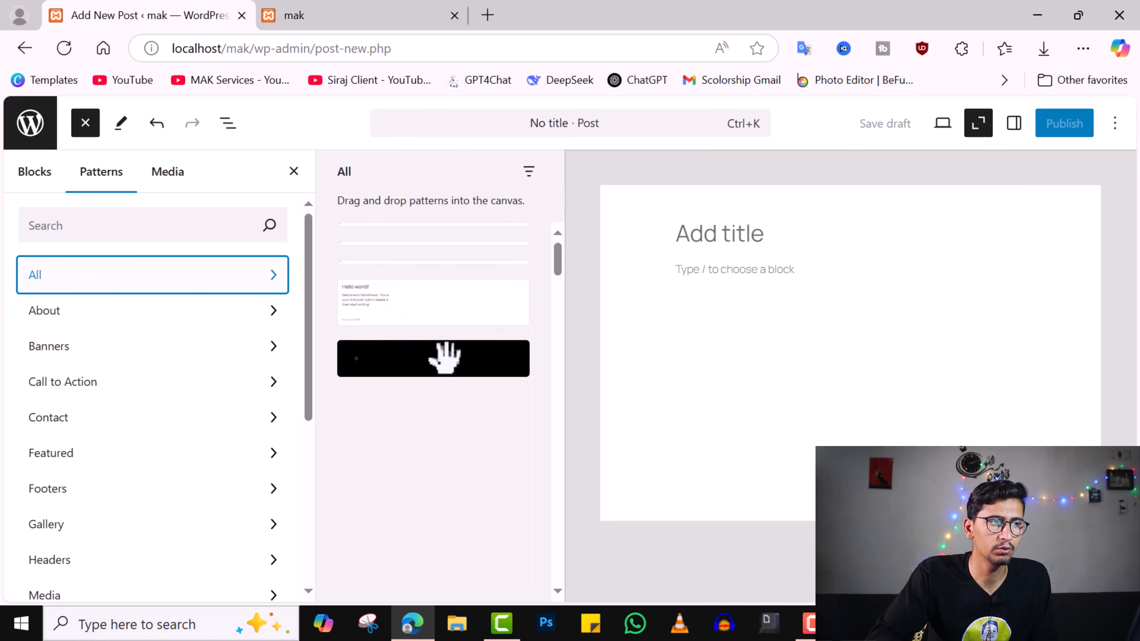
{"action": "left_click", "coordinate": [445, 314]}
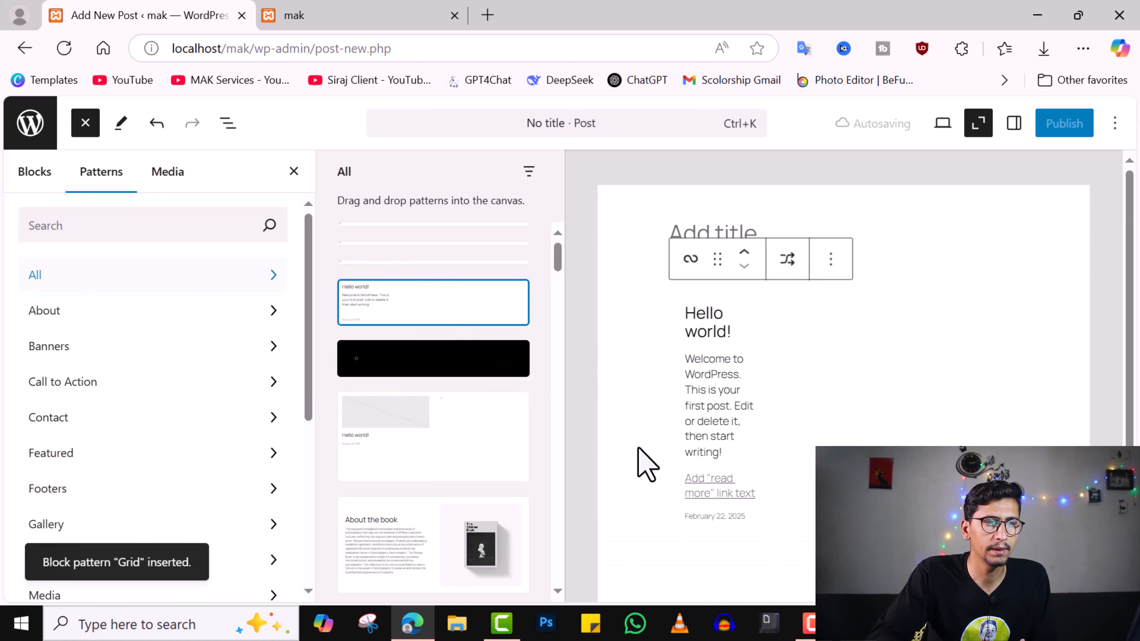
Add the posts pattern with an image placeholder above the Hello world! title, and insert the "Banner with book description" pattern
{"action": "scroll", "coordinate": [645, 455], "scroll_direction": "down", "scroll_amount": 1}
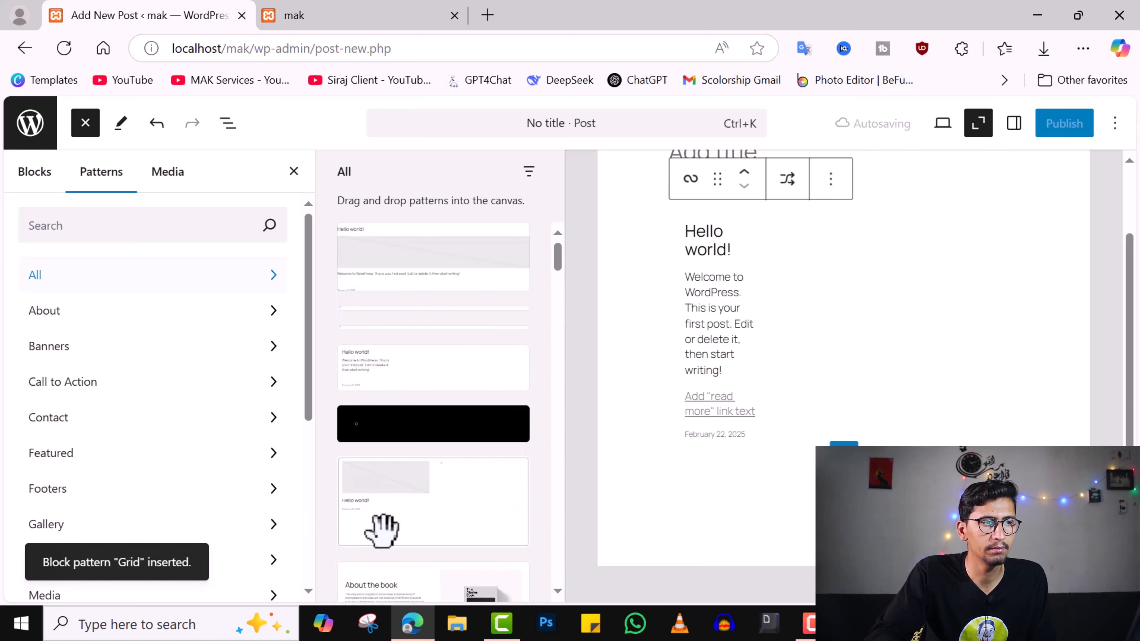
{"action": "left_click_drag", "start_coordinate": [479, 502], "coordinate": [903, 438]}
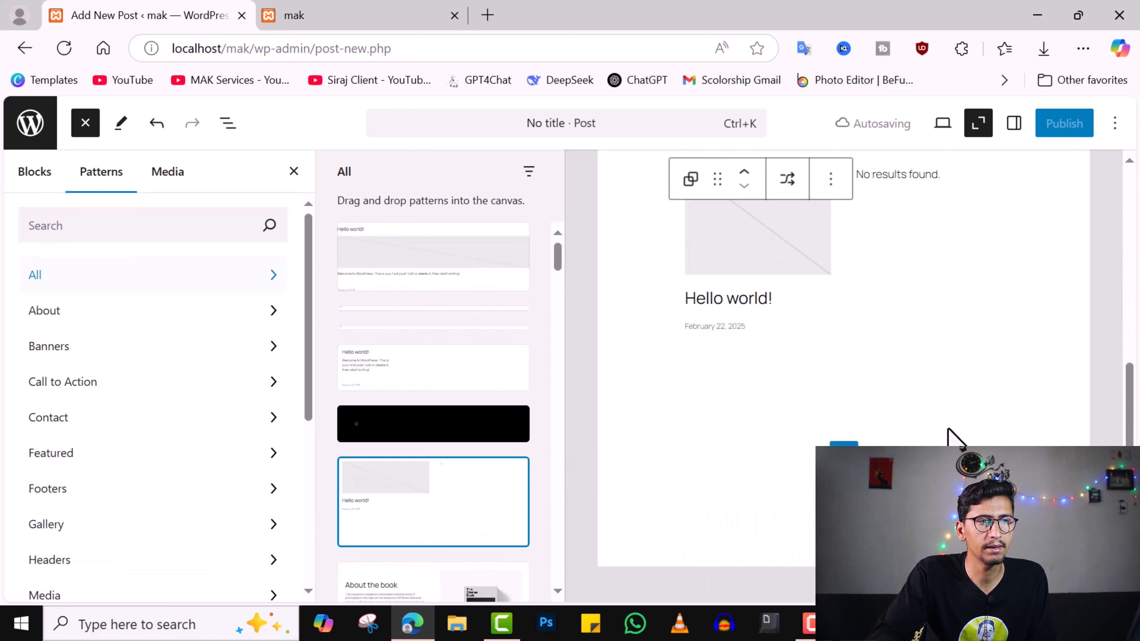
{"action": "scroll", "coordinate": [808, 404], "scroll_direction": "up", "scroll_amount": 5}
{"action": "scroll", "coordinate": [489, 331], "scroll_direction": "down", "scroll_amount": 5}
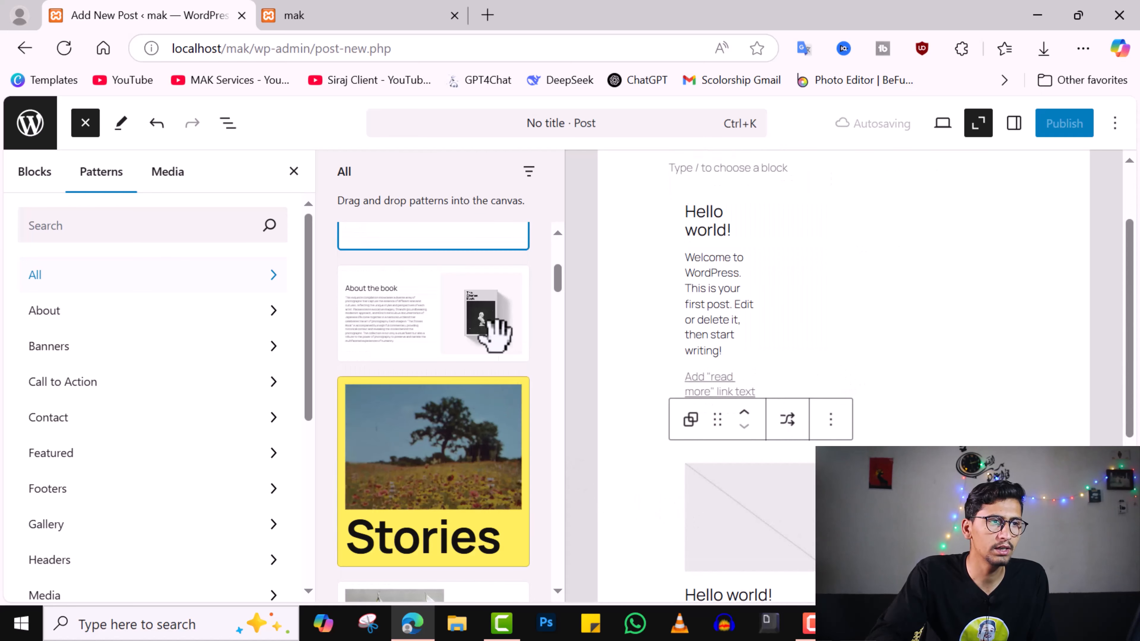
{"action": "left_click", "coordinate": [487, 321]}
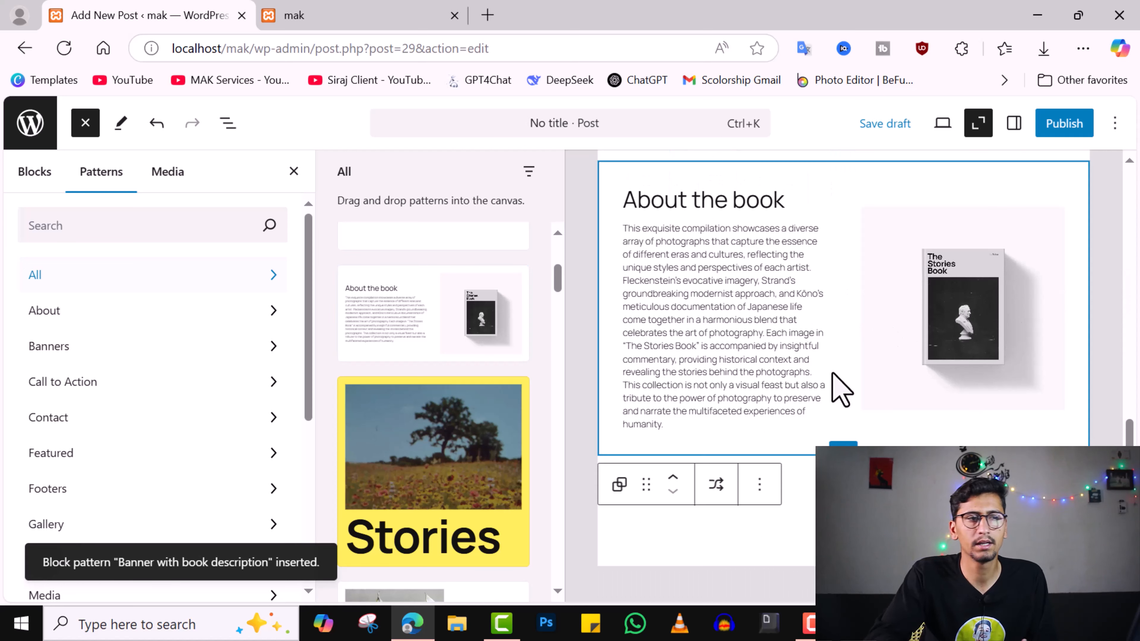
Look through the pattern categories and the full pattern list, and show the About patterns
{"action": "scroll", "coordinate": [254, 509], "scroll_direction": "down", "scroll_amount": 5}
{"action": "scroll", "coordinate": [402, 433], "scroll_direction": "down", "scroll_amount": 8}
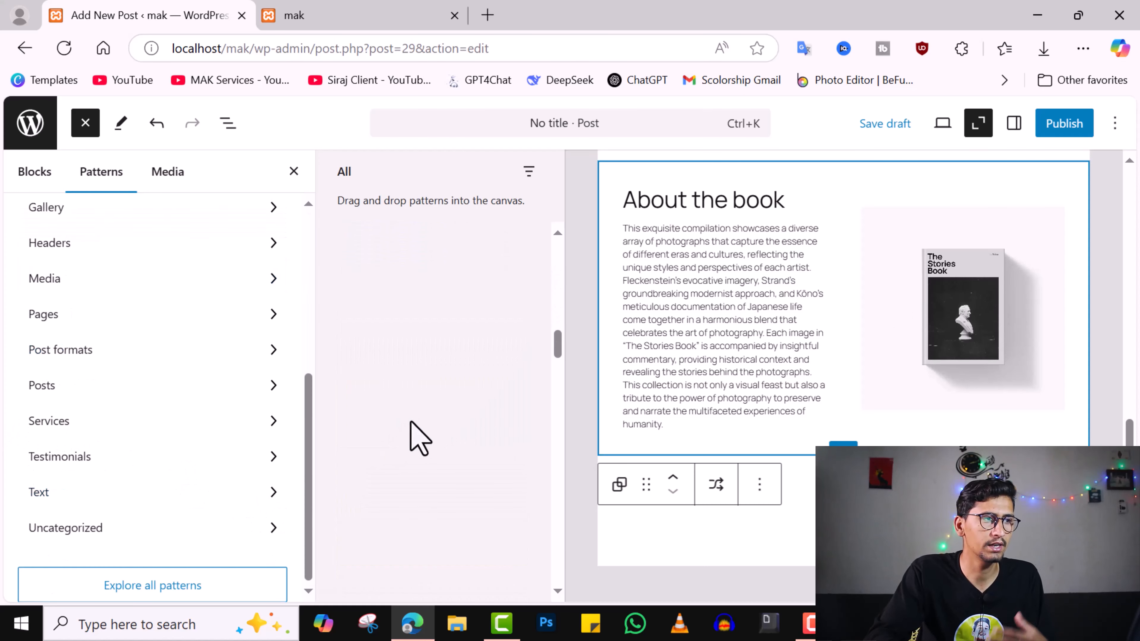
{"action": "scroll", "coordinate": [417, 413], "scroll_direction": "up", "scroll_amount": 8}
{"action": "scroll", "coordinate": [183, 311], "scroll_direction": "up", "scroll_amount": 6}
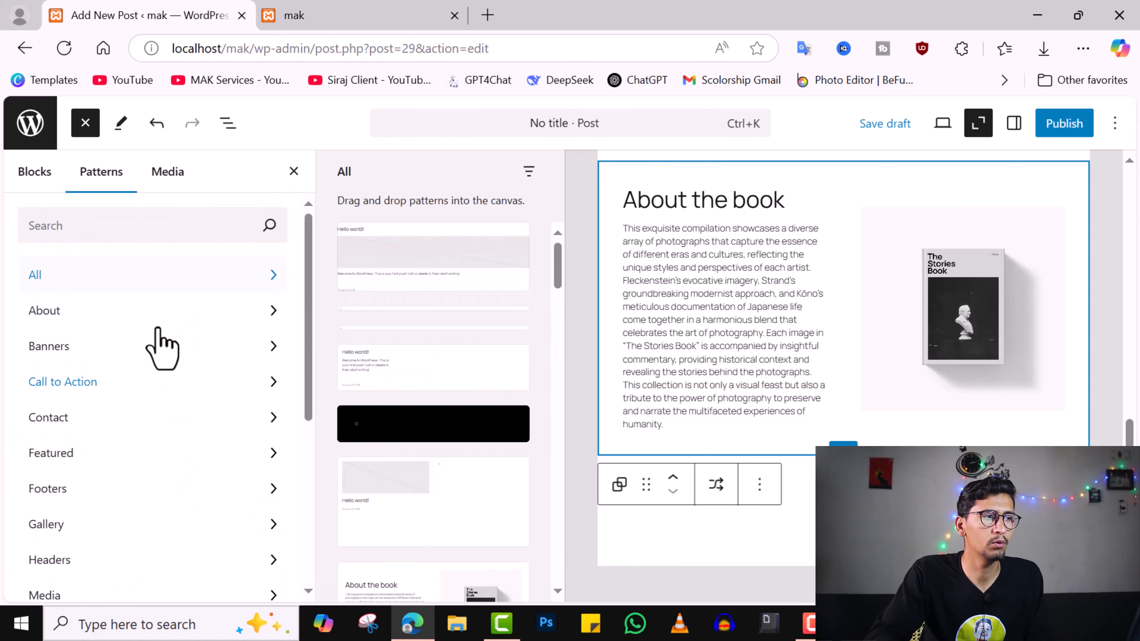
{"action": "left_click", "coordinate": [176, 324]}
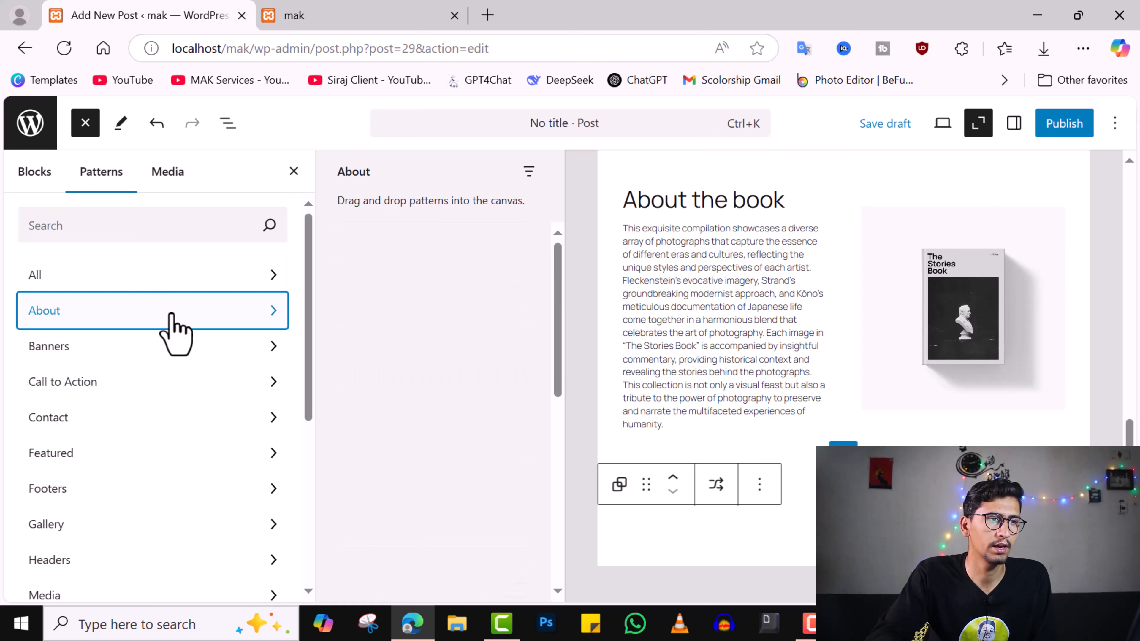
{"action": "scroll", "coordinate": [180, 350], "scroll_direction": "down", "scroll_amount": 6}
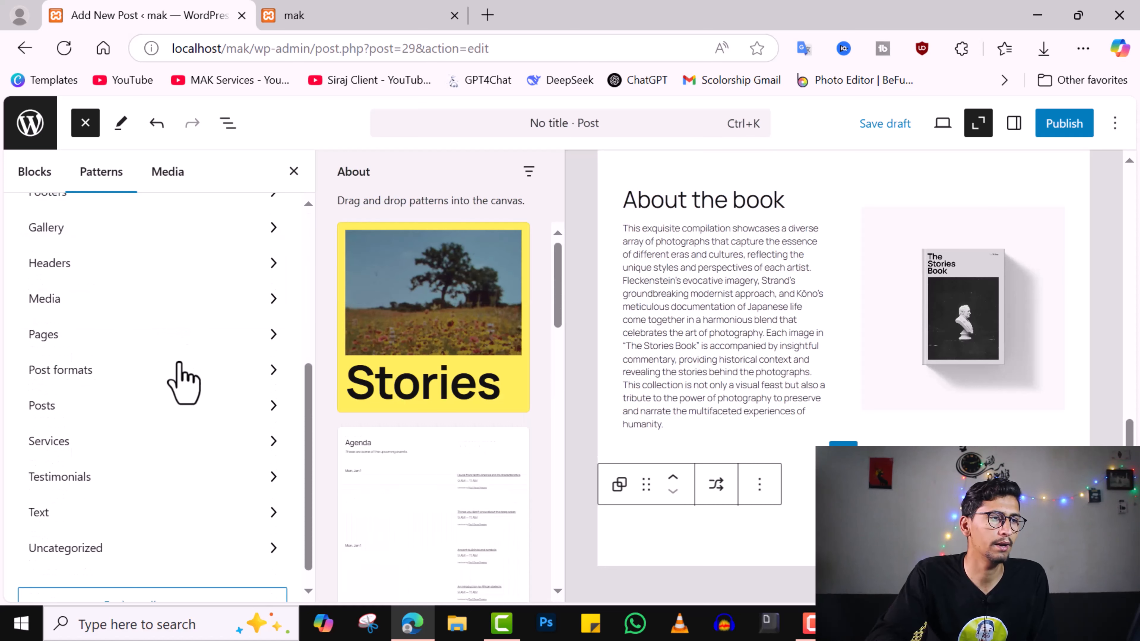
Browse the Images and Openverse media sources, and check the Media Library before closing it
{"action": "left_click", "coordinate": [169, 187]}
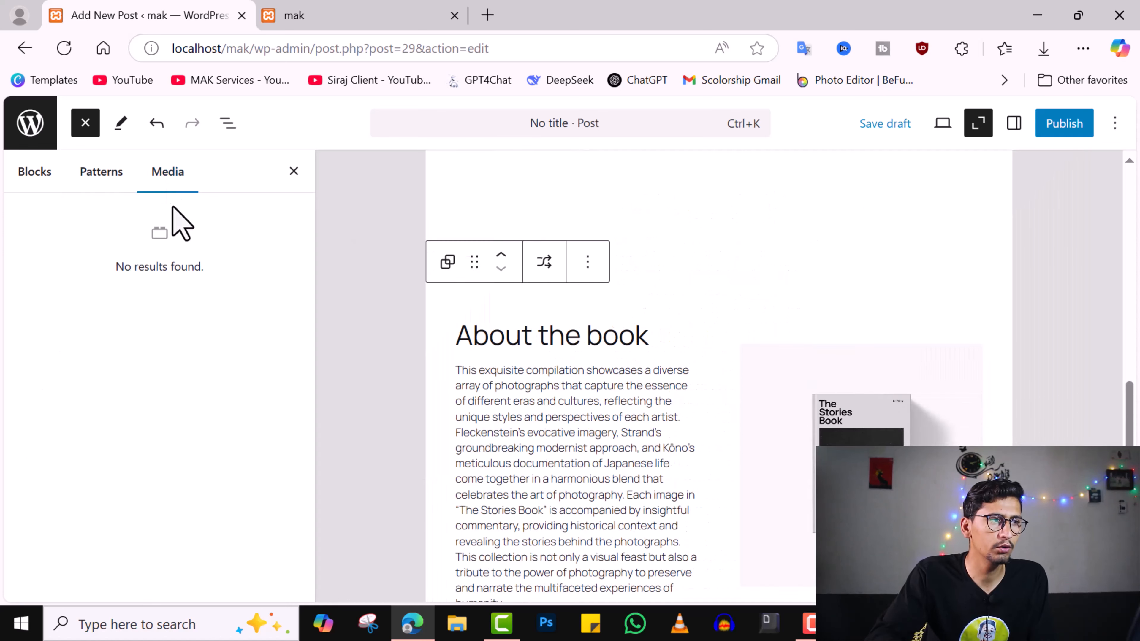
{"action": "left_click", "coordinate": [177, 221]}
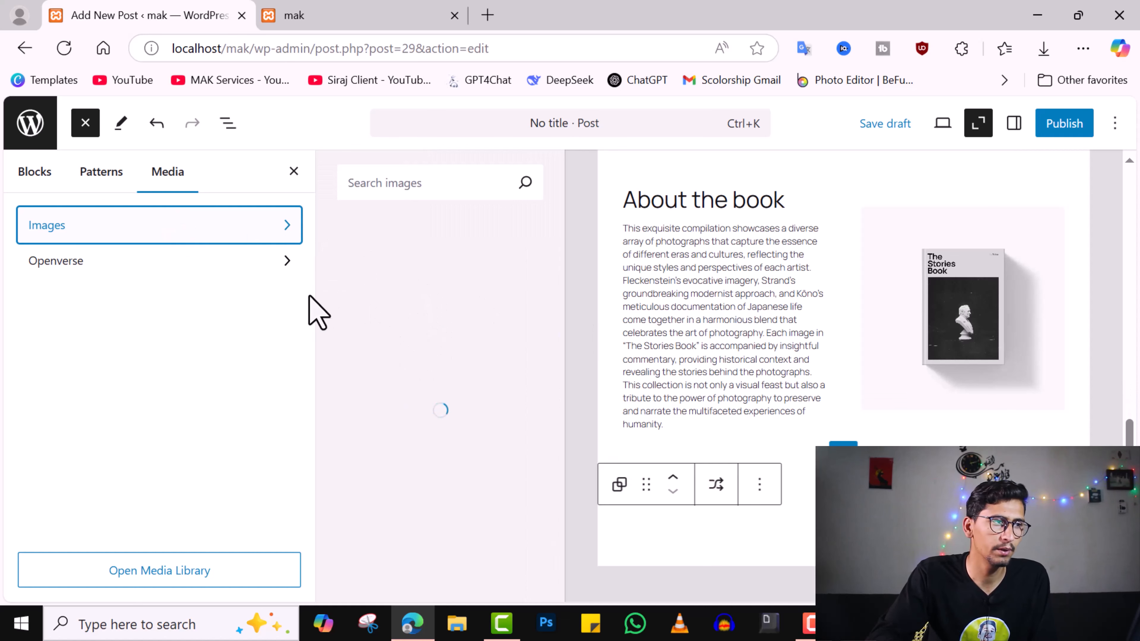
{"action": "left_click", "coordinate": [280, 265]}
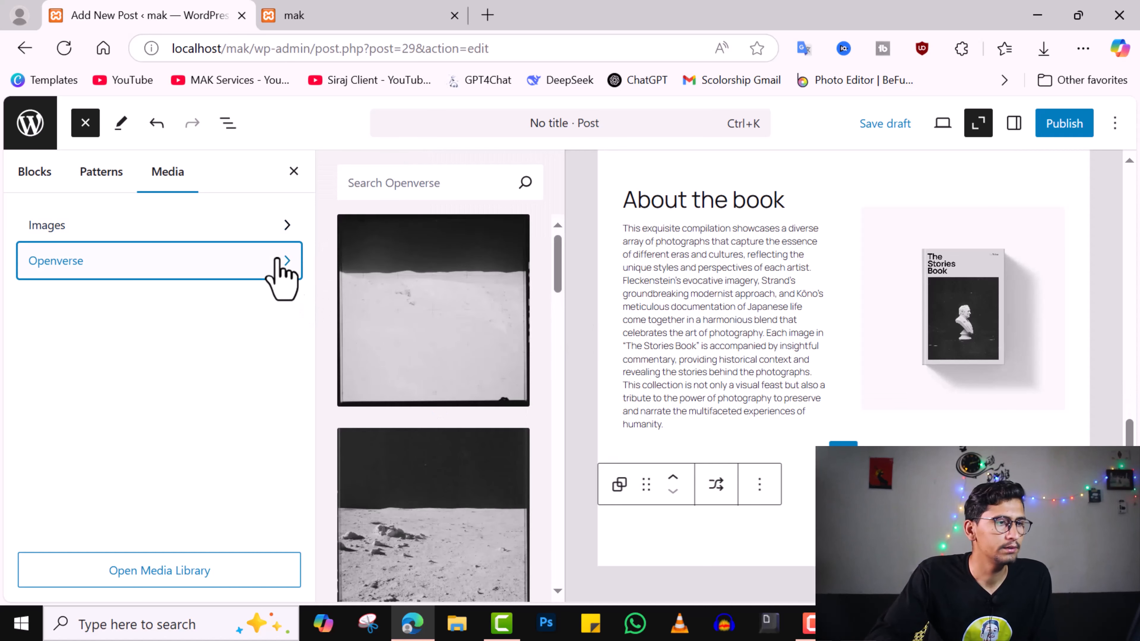
{"action": "scroll", "coordinate": [392, 333], "scroll_direction": "down", "scroll_amount": 3}
{"action": "scroll", "coordinate": [406, 344], "scroll_direction": "down", "scroll_amount": 5}
{"action": "scroll", "coordinate": [406, 343], "scroll_direction": "up", "scroll_amount": 2}
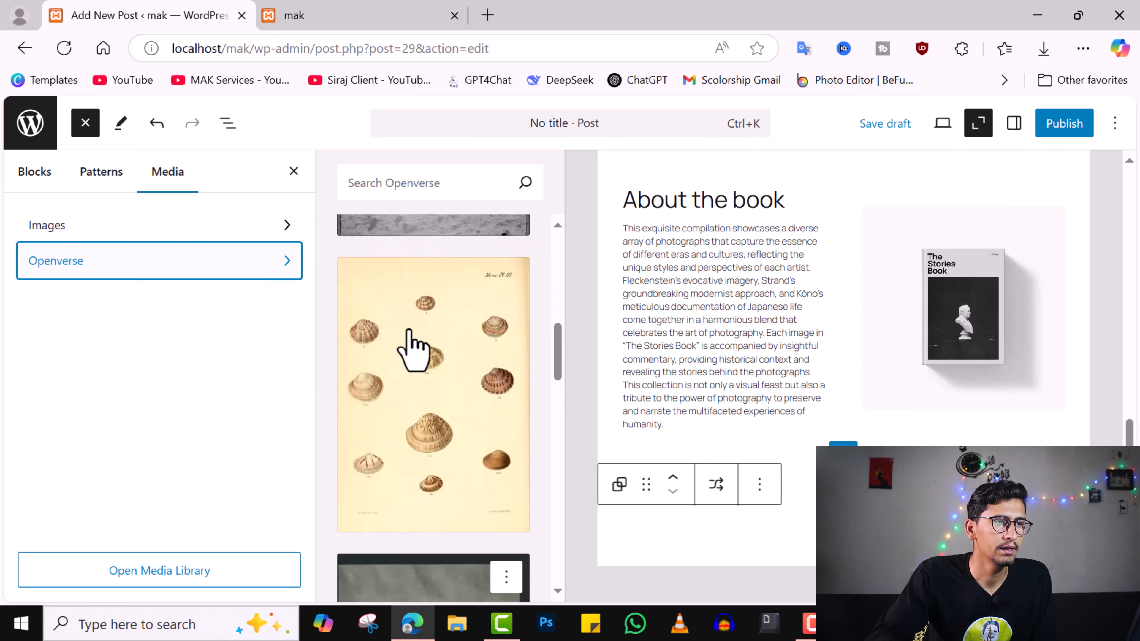
{"action": "left_click", "coordinate": [419, 191]}
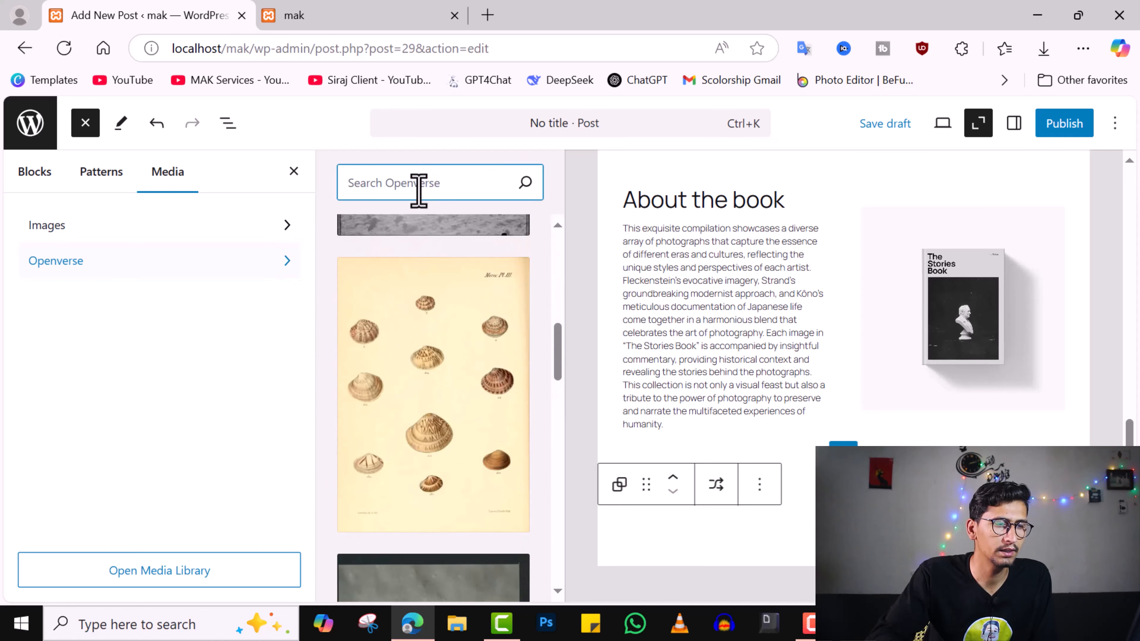
{"action": "left_click", "coordinate": [175, 578]}
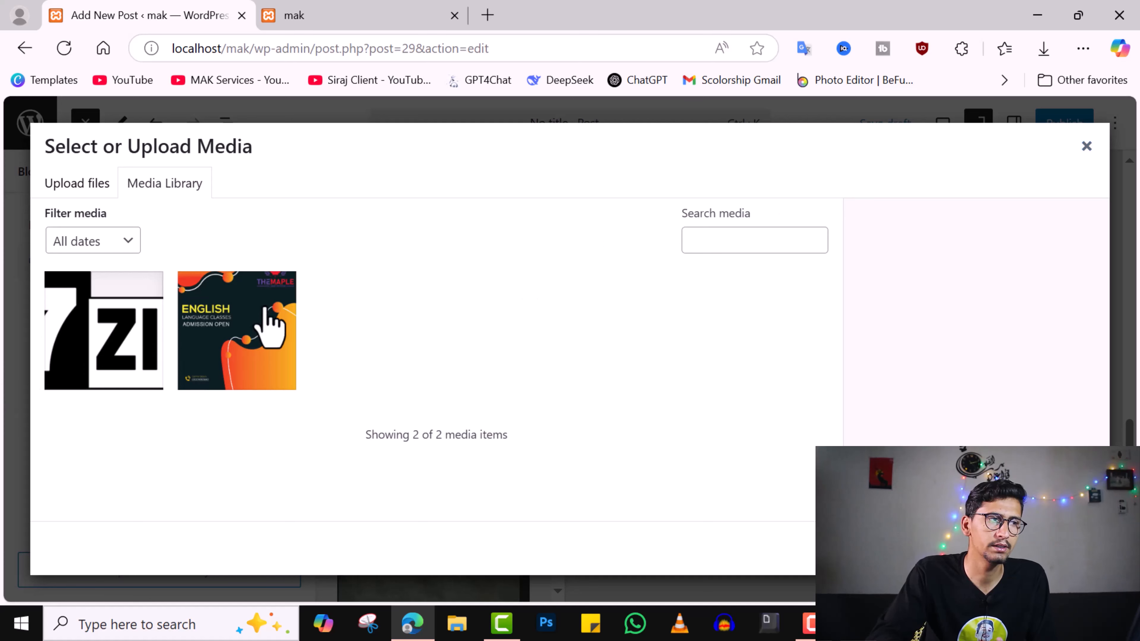
{"action": "left_click", "coordinate": [1086, 146]}
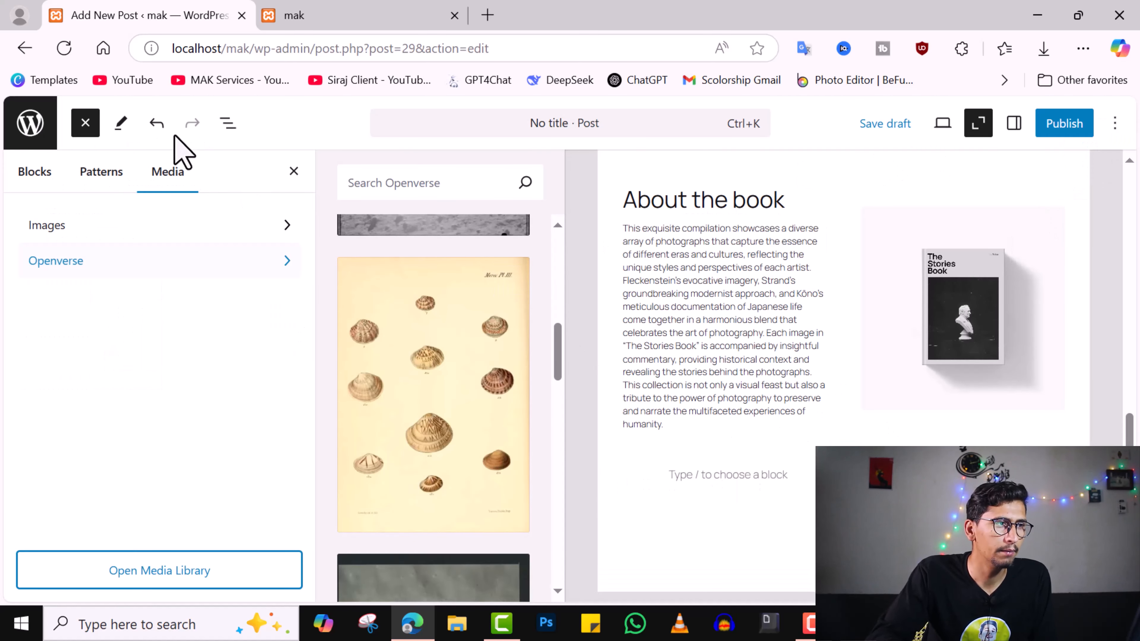
Undo all the pattern insertions in the post and close the block inserter
{"action": "left_click", "coordinate": [167, 125]}
{"action": "left_click", "coordinate": [167, 126]}
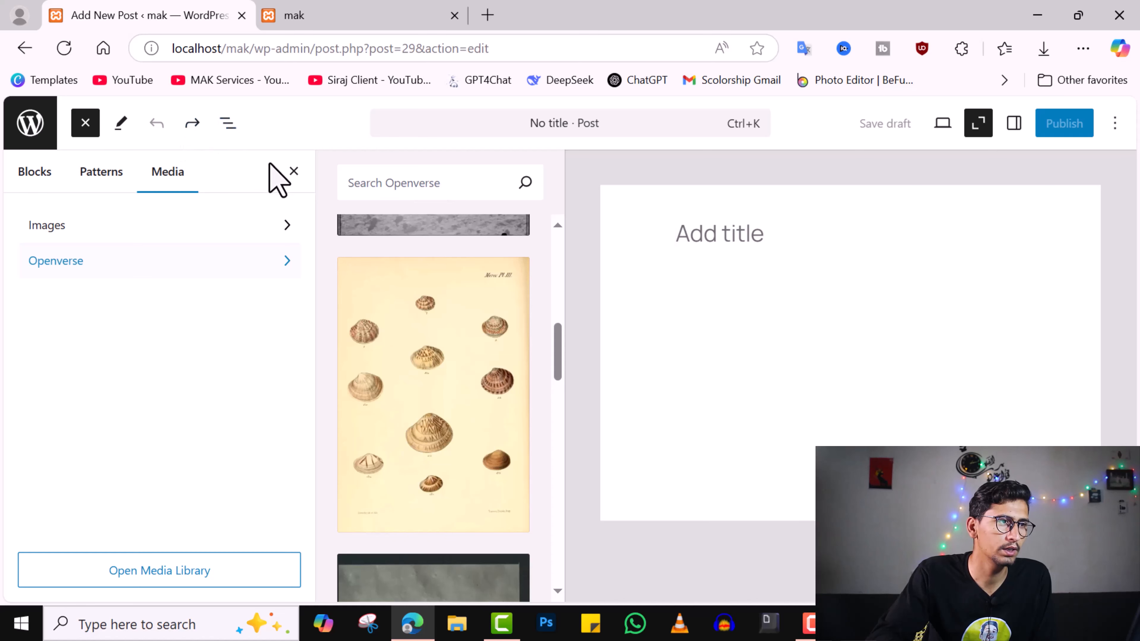
{"action": "left_click", "coordinate": [284, 168]}
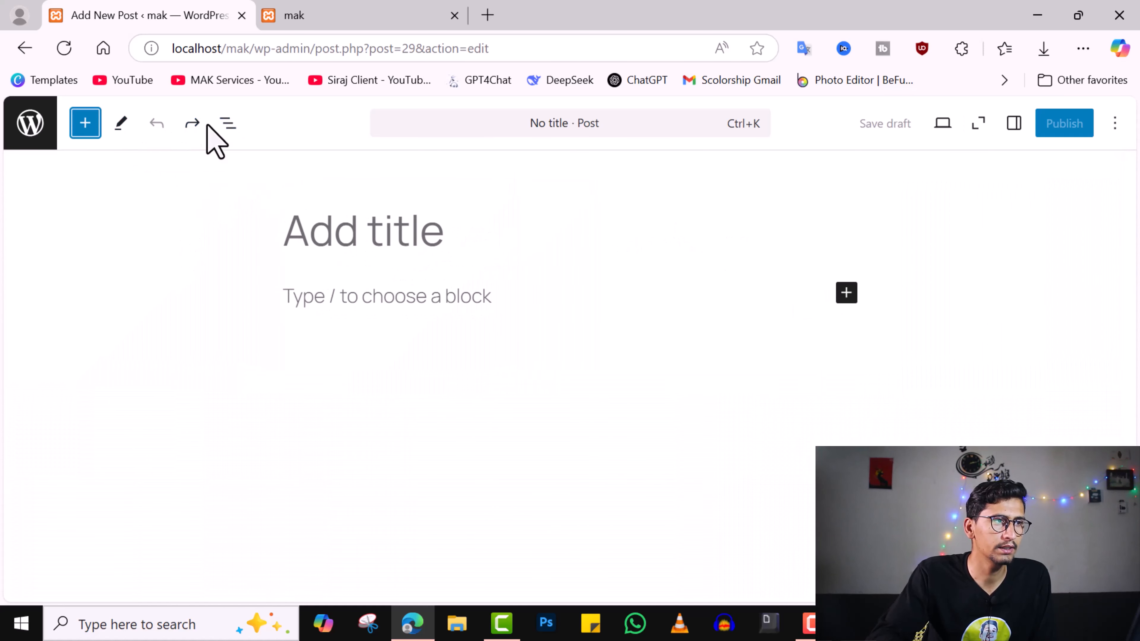
Examine the document overview's List View and the Outline's character, word and reading-time figures, and close the overview
{"action": "left_click", "coordinate": [228, 123]}
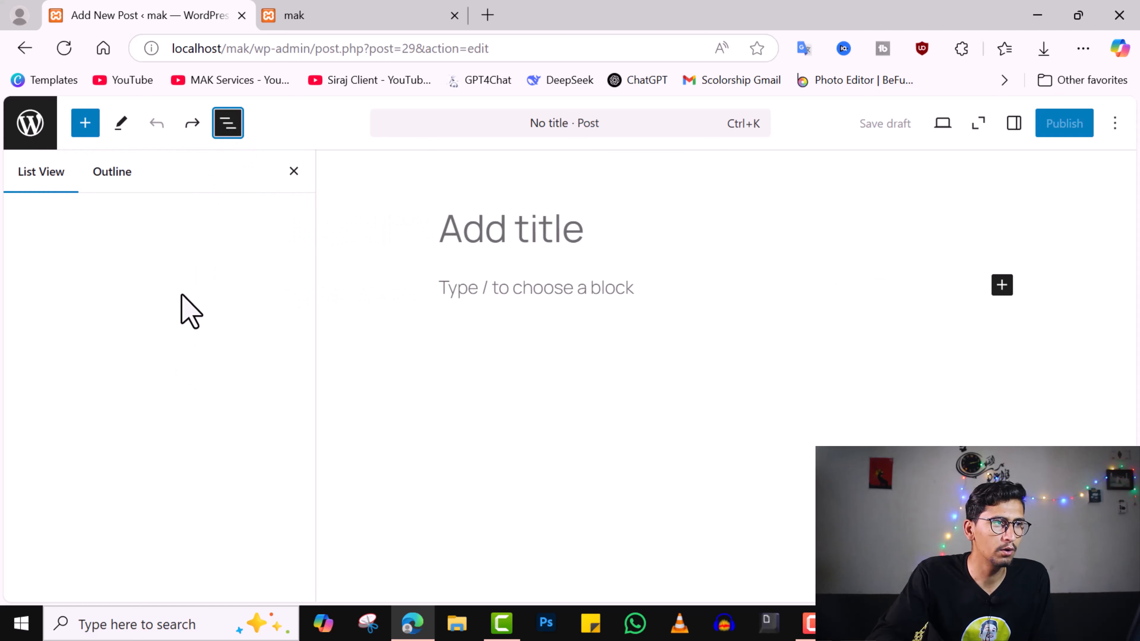
{"action": "left_click", "coordinate": [527, 242]}
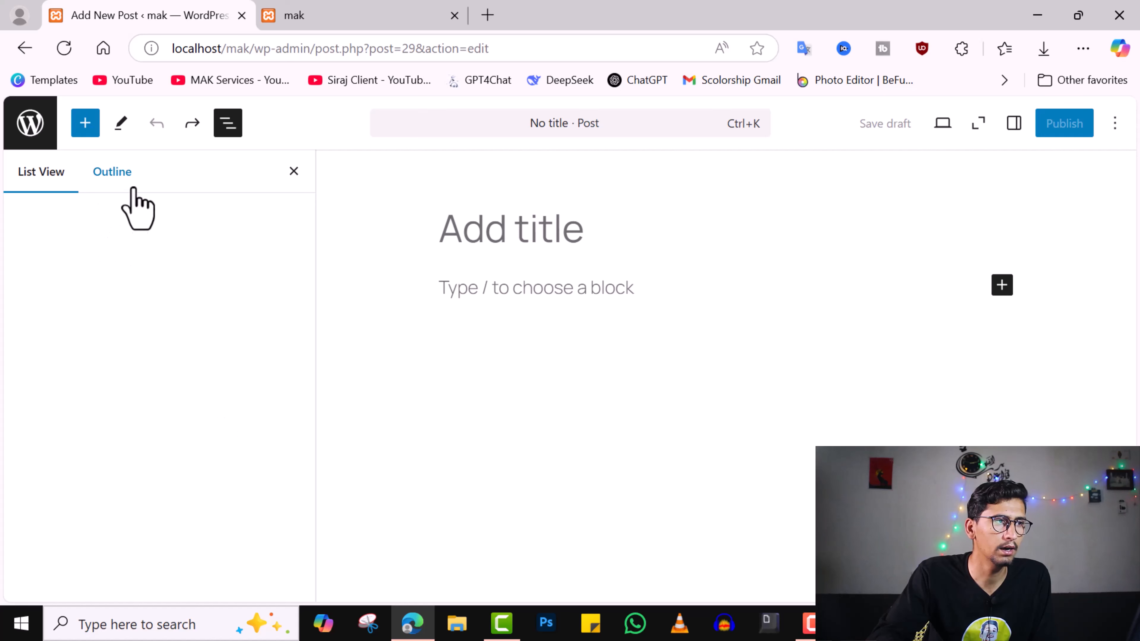
{"action": "left_click", "coordinate": [118, 179]}
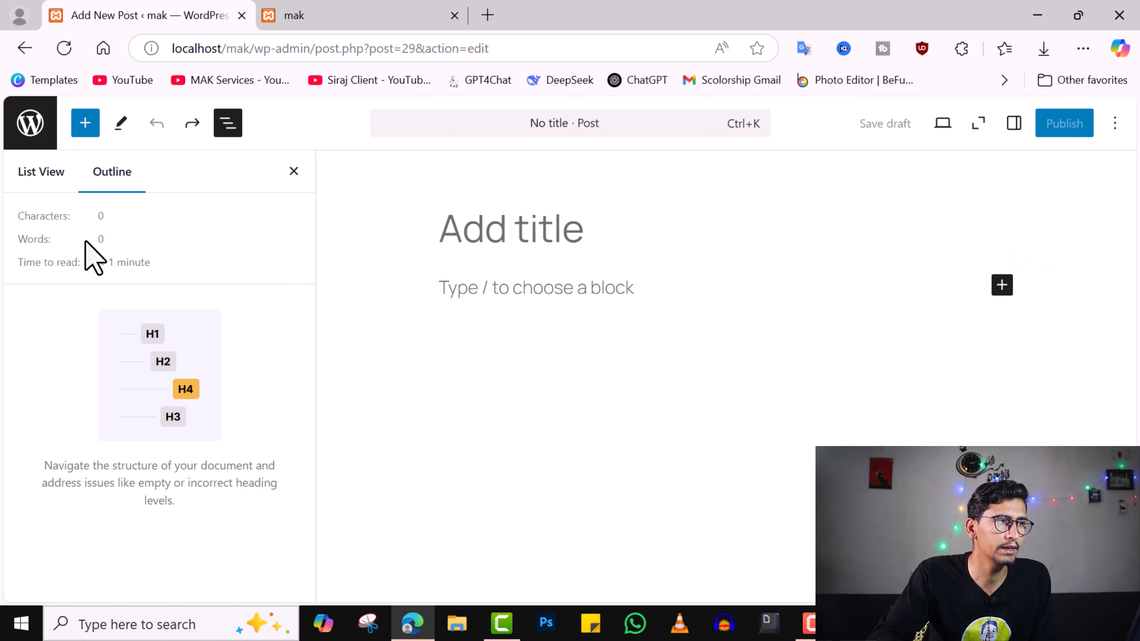
{"action": "left_click_drag", "start_coordinate": [86, 241], "coordinate": [133, 238]}
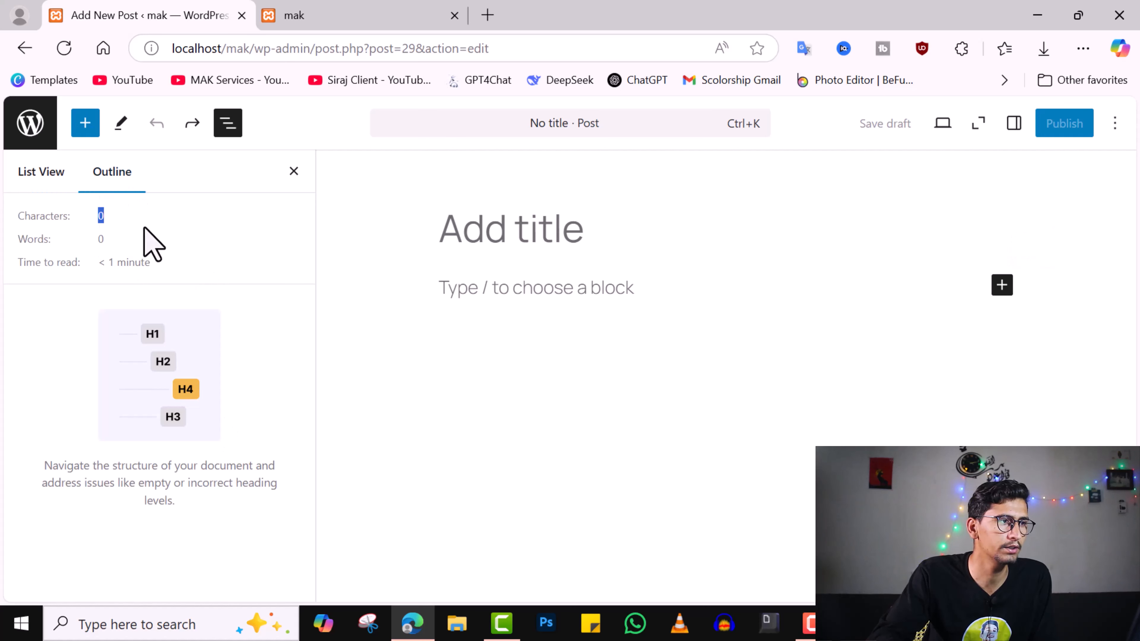
{"action": "left_click_drag", "start_coordinate": [106, 265], "coordinate": [173, 280]}
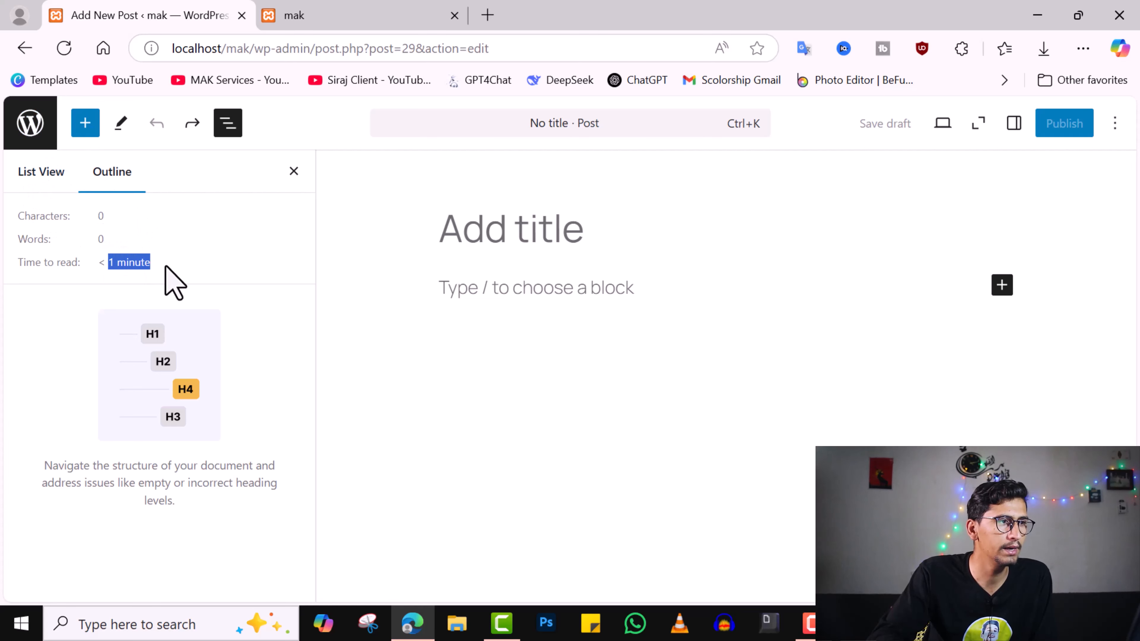
{"action": "left_click", "coordinate": [294, 171]}
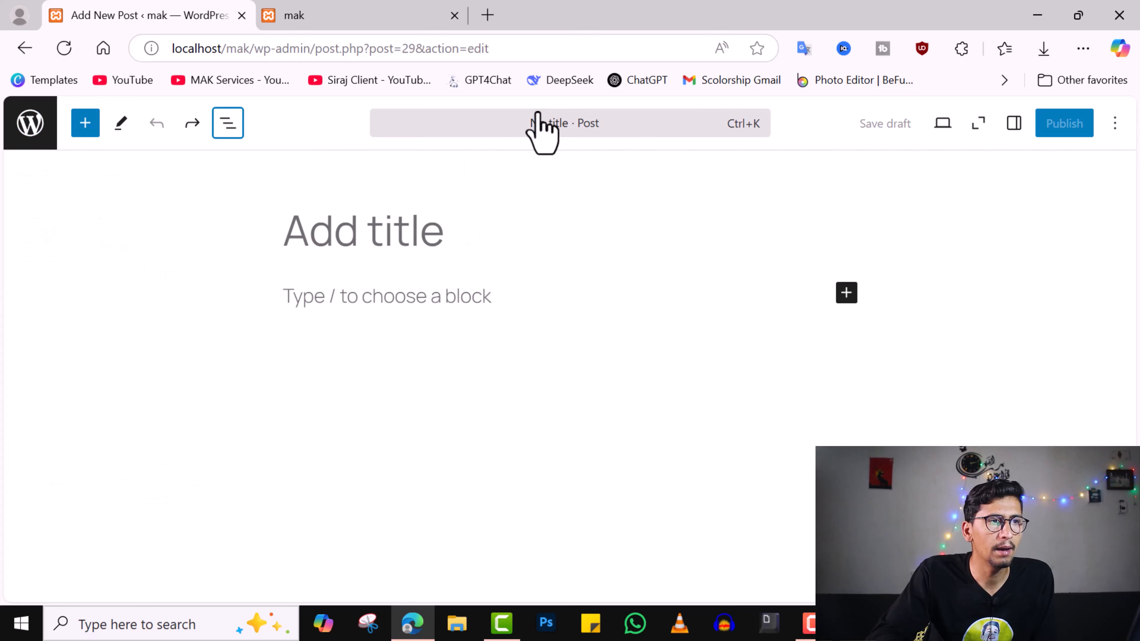
Search the commands and settings for "se" and open the Sidebar template part
{"action": "left_click", "coordinate": [540, 120]}
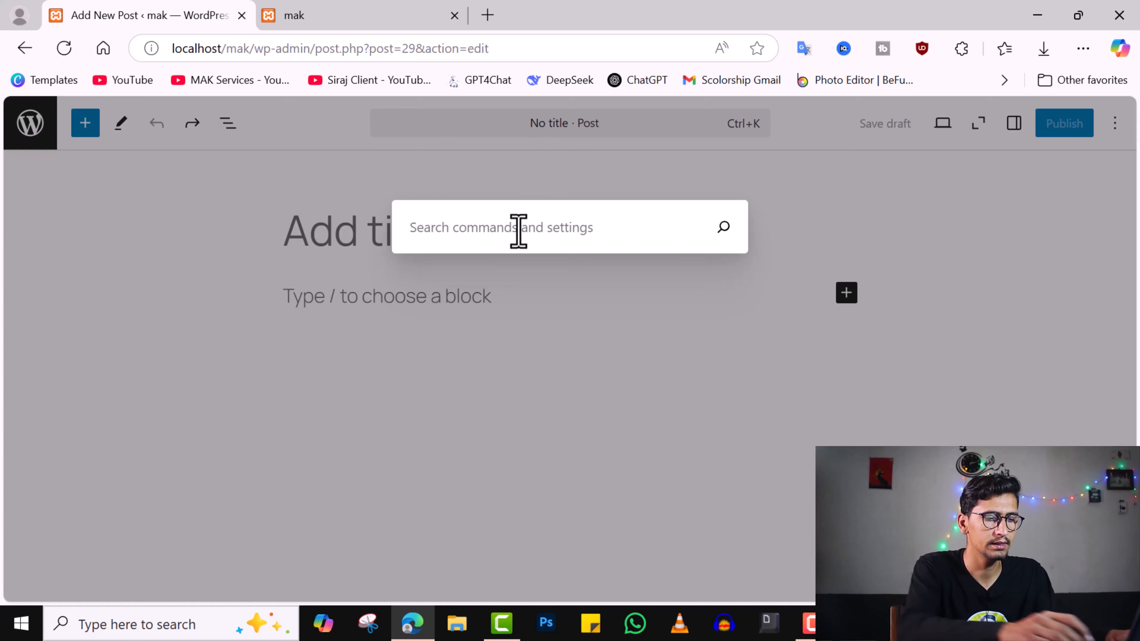
{"action": "type", "text": "se"}
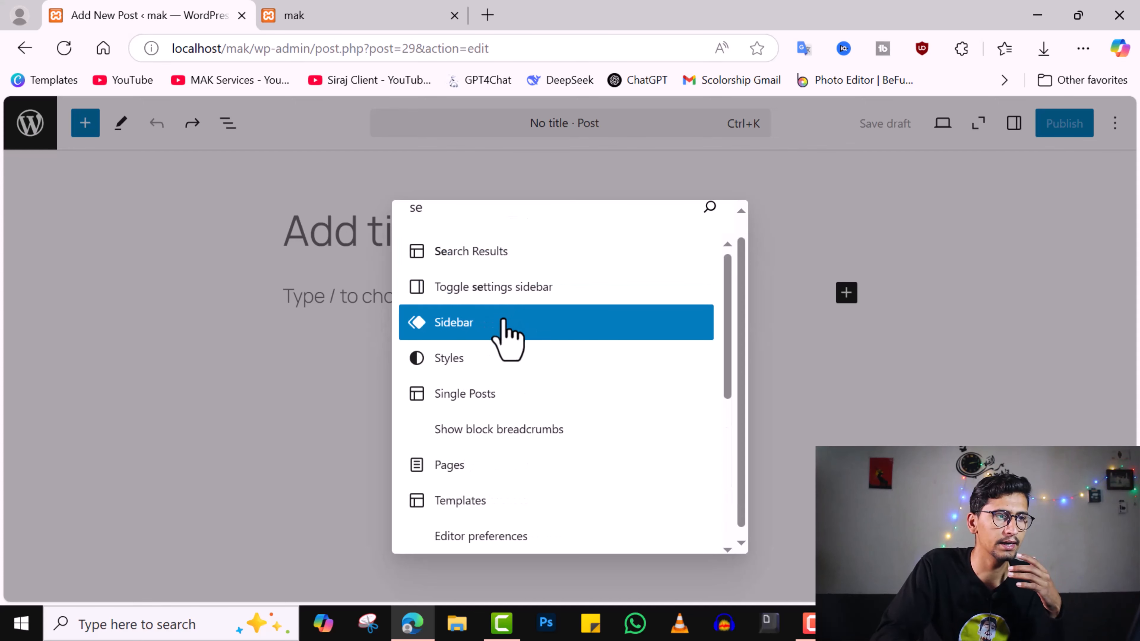
{"action": "left_click", "coordinate": [506, 322]}
{"action": "left_click", "coordinate": [671, 144]}
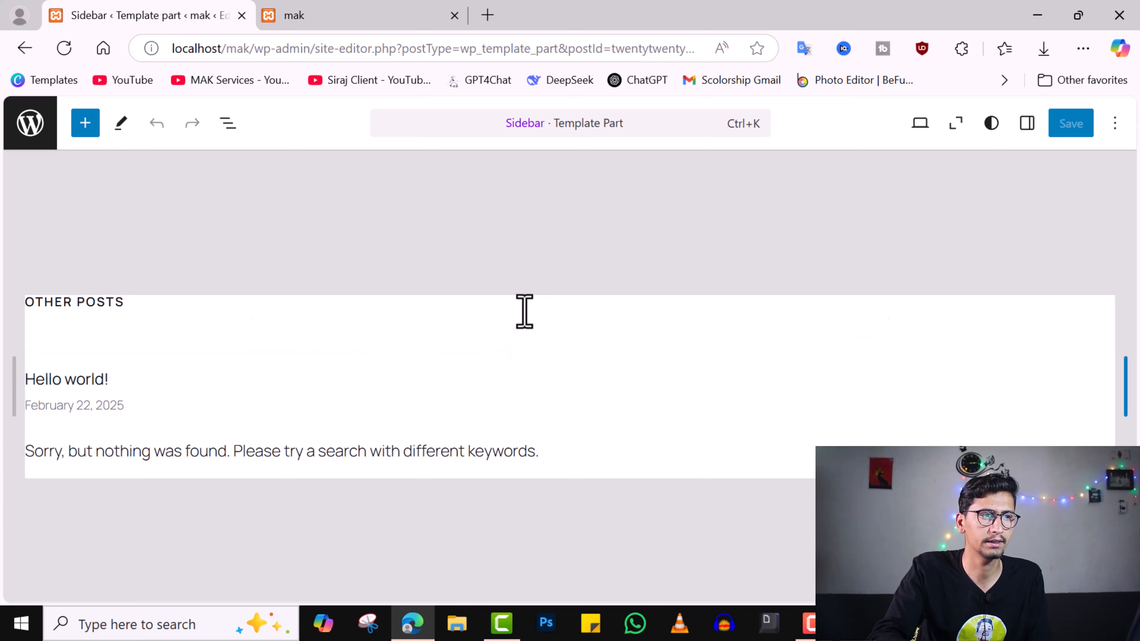
Check the blocks offered below the OTHER POSTS heading, and narrow the Sidebar template part's canvas to about mobile width
{"action": "mouse_move", "coordinate": [572, 318]}
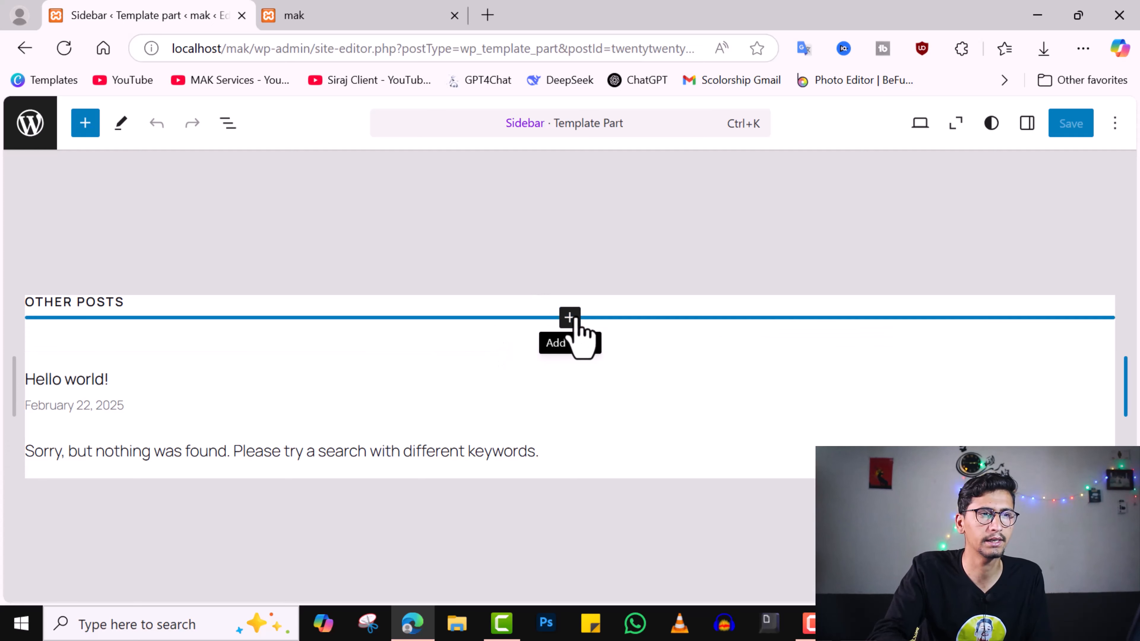
{"action": "left_click", "coordinate": [569, 318]}
{"action": "scroll", "coordinate": [573, 458], "scroll_direction": "down", "scroll_amount": 1}
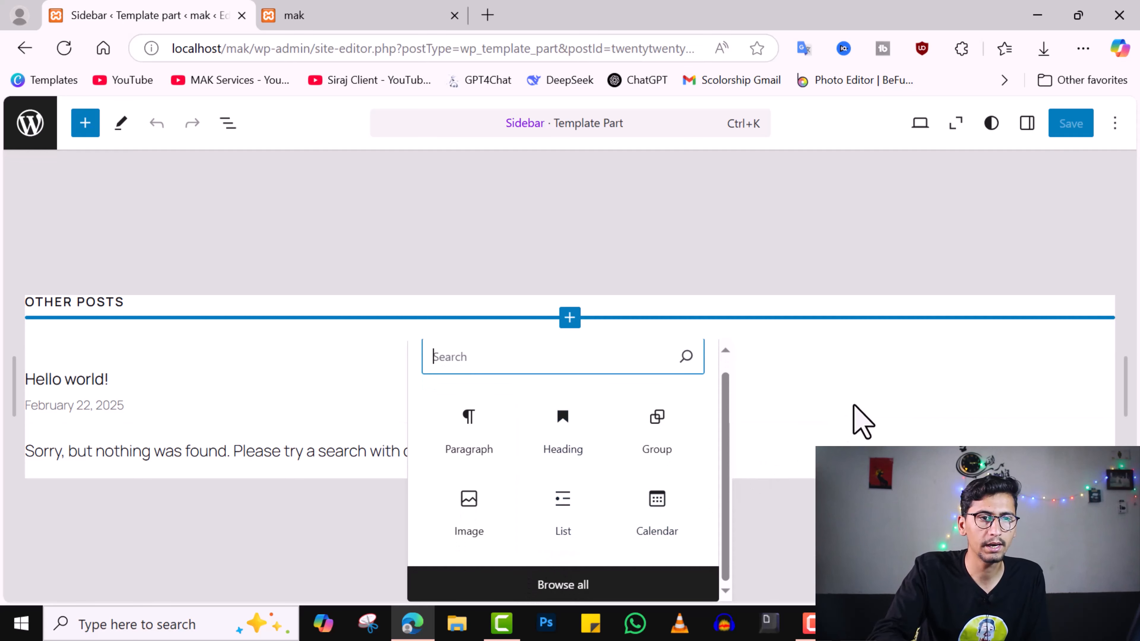
{"action": "left_click", "coordinate": [1064, 398]}
{"action": "left_click_drag", "start_coordinate": [1130, 389], "coordinate": [717, 421]}
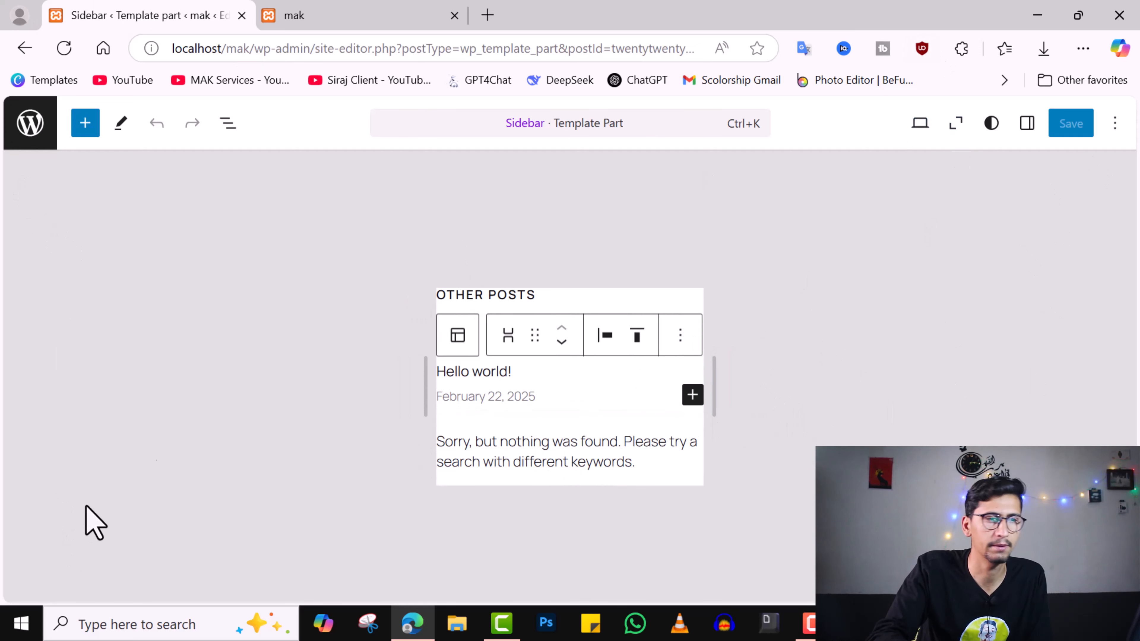
Delete the block listing the Hello world! post from the Sidebar template part using the command palette
{"action": "left_click", "coordinate": [541, 122]}
{"action": "left_click", "coordinate": [496, 115]}
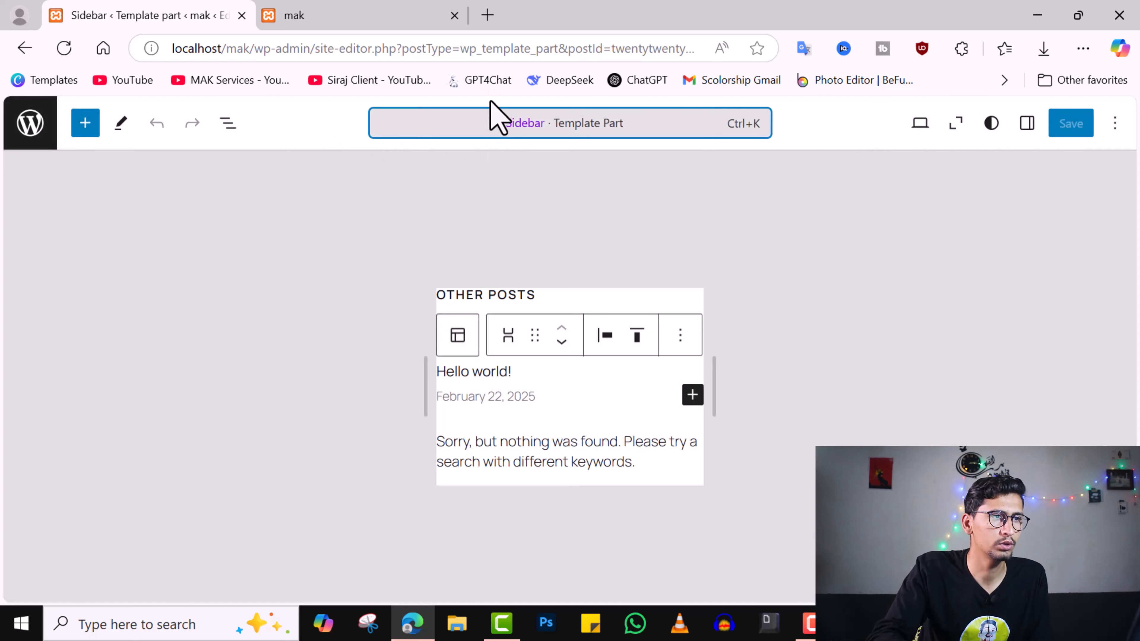
{"action": "left_click", "coordinate": [482, 134]}
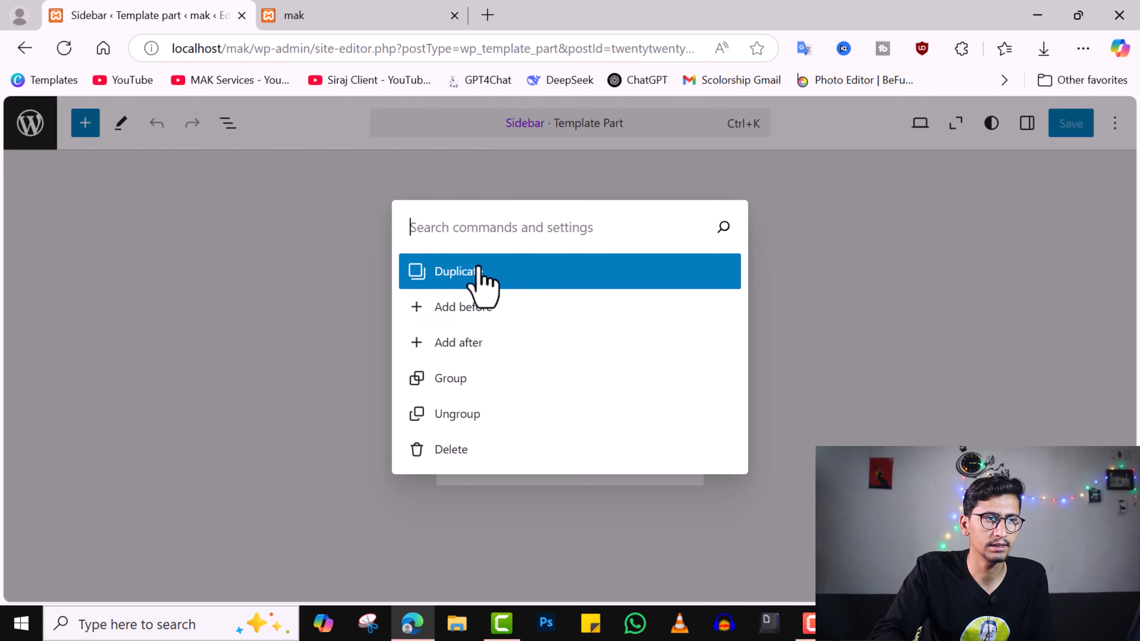
{"action": "left_click", "coordinate": [469, 450]}
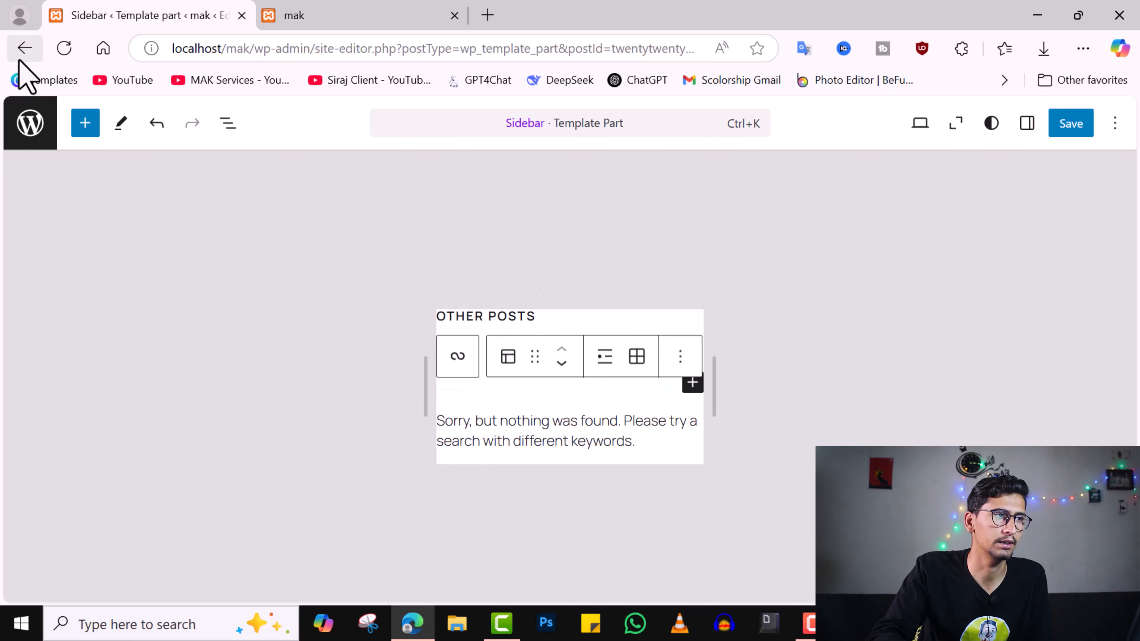
Return to the untitled post without saving the template part, and delete all the inserted pattern blocks from it
{"action": "left_click", "coordinate": [24, 50]}
{"action": "left_click", "coordinate": [661, 151]}
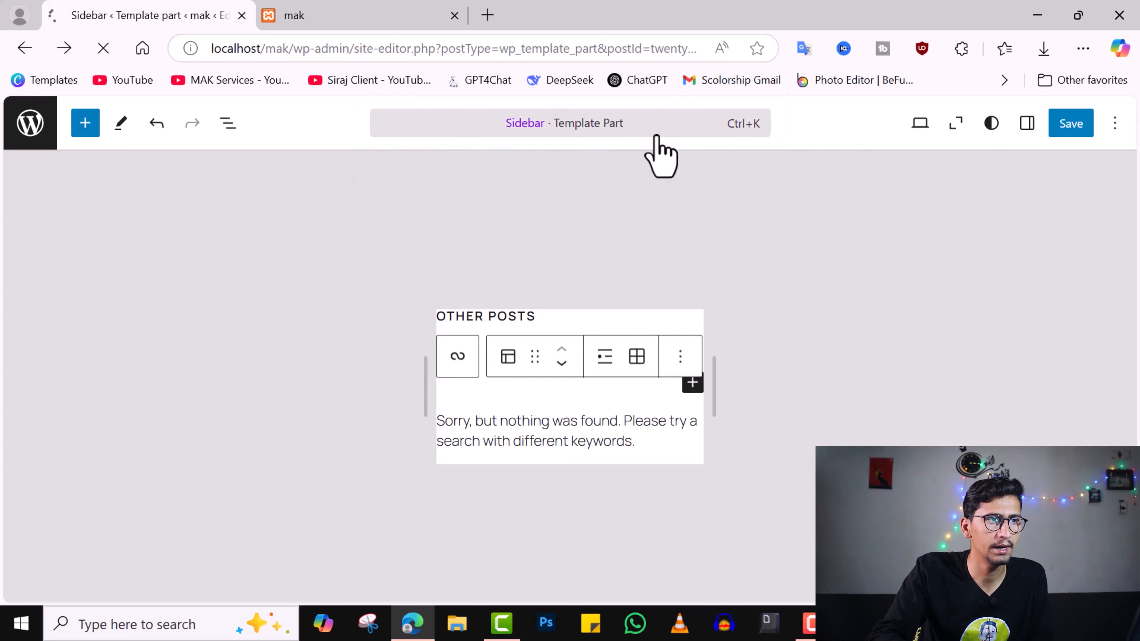
{"action": "scroll", "coordinate": [509, 341], "scroll_direction": "down", "scroll_amount": 4}
{"action": "scroll", "coordinate": [509, 341], "scroll_direction": "down", "scroll_amount": 2}
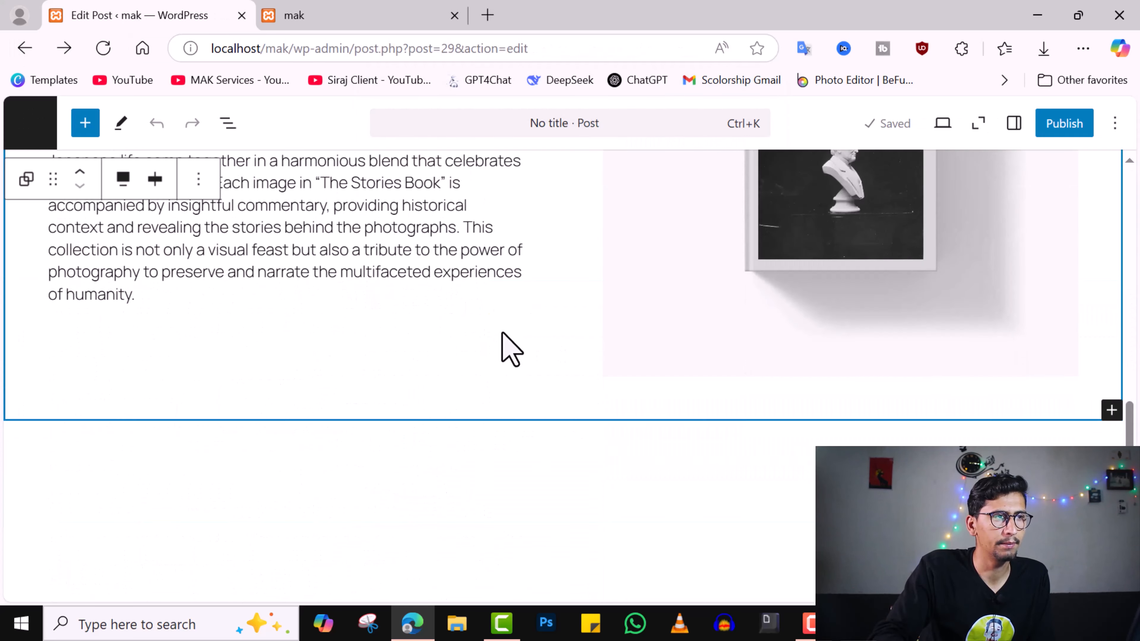
{"action": "left_click", "coordinate": [495, 354]}
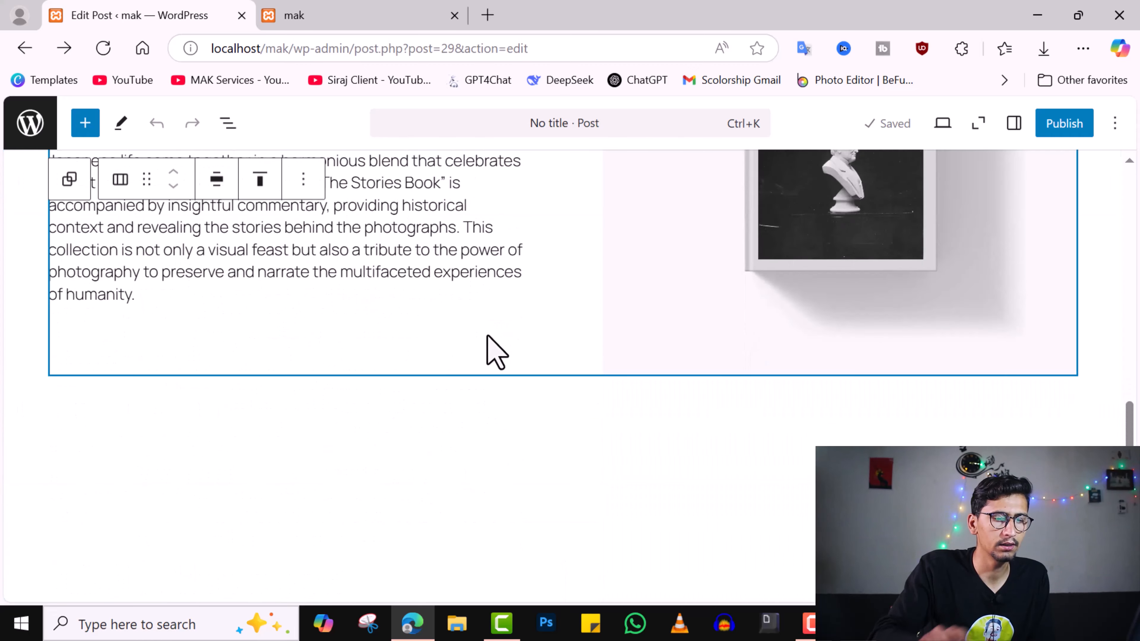
{"action": "key", "text": "Delete"}
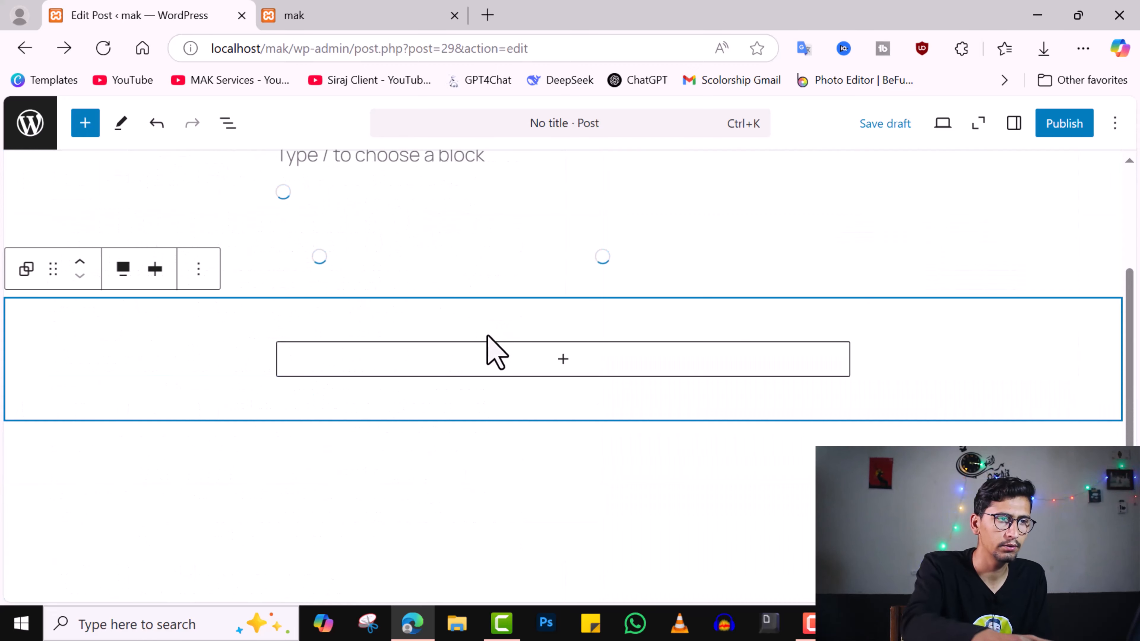
{"action": "key", "text": "Delete"}
{"action": "key", "text": "Delete"}
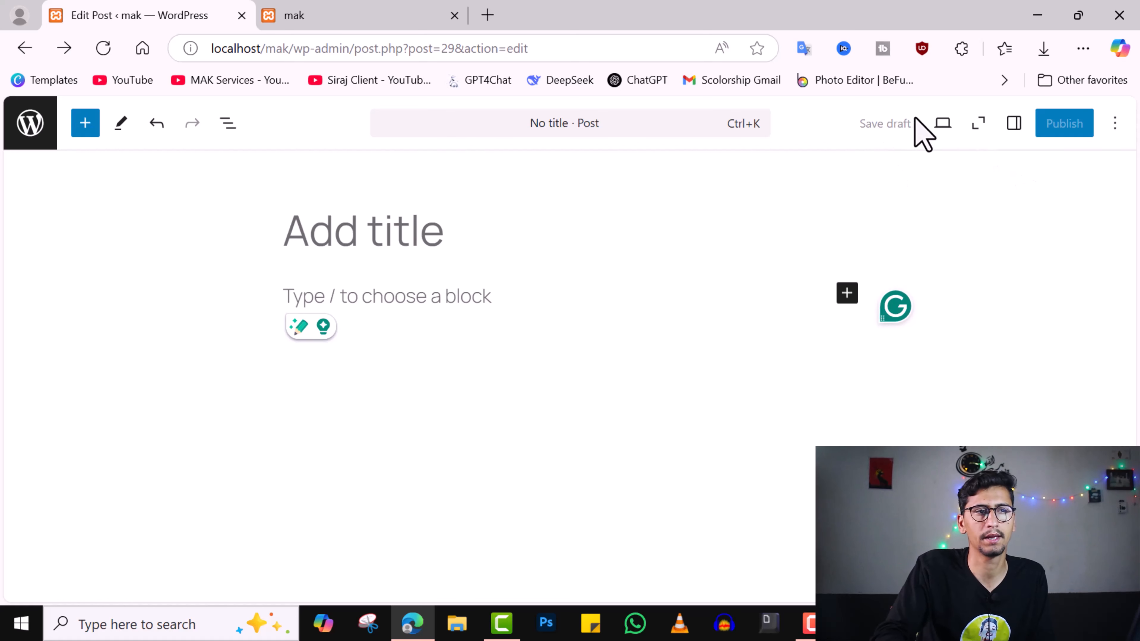
Preview the empty post in the Tablet and Mobile views
{"action": "left_click", "coordinate": [942, 123]}
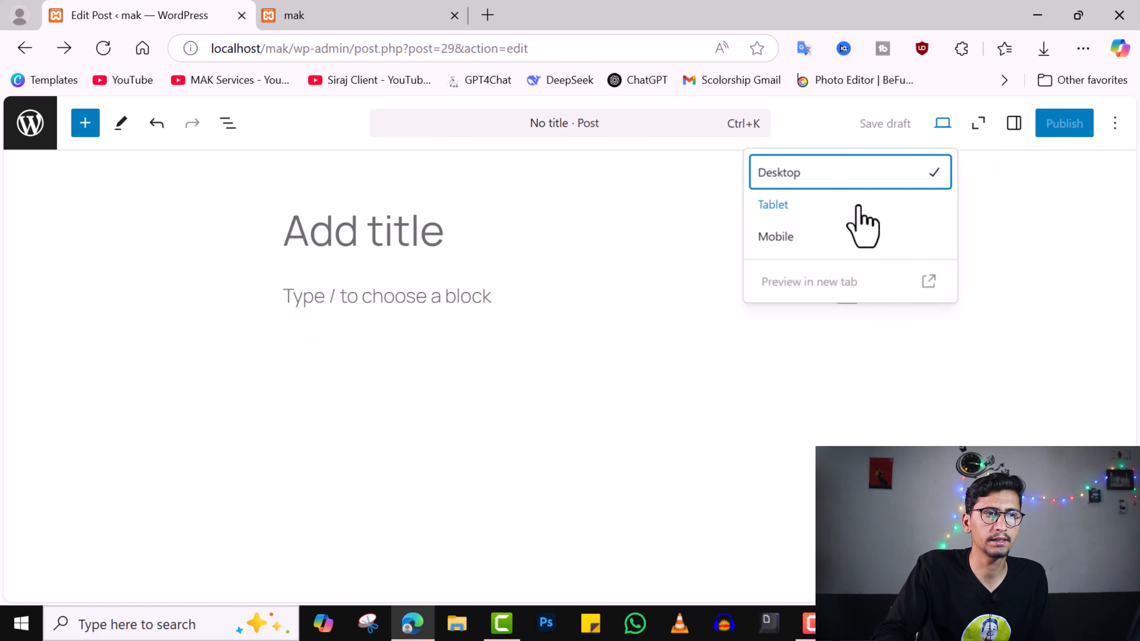
{"action": "left_click", "coordinate": [858, 206]}
{"action": "left_click", "coordinate": [857, 249]}
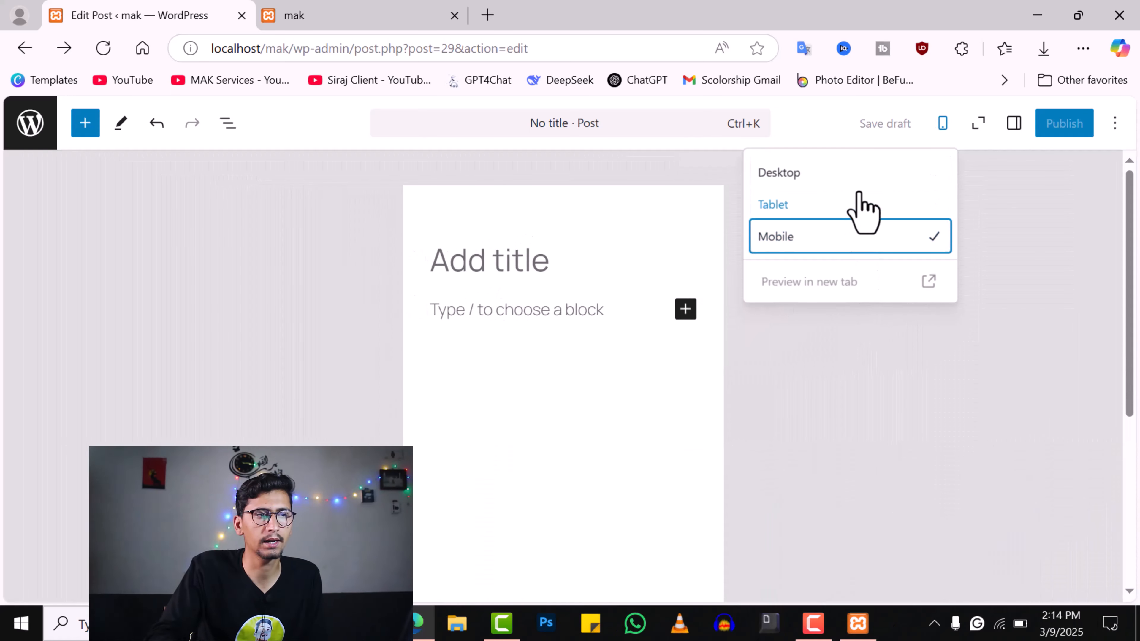
Return the empty post to the Desktop view, and try the Zoom Out view before restoring the normal canvas
{"action": "left_click", "coordinate": [833, 172]}
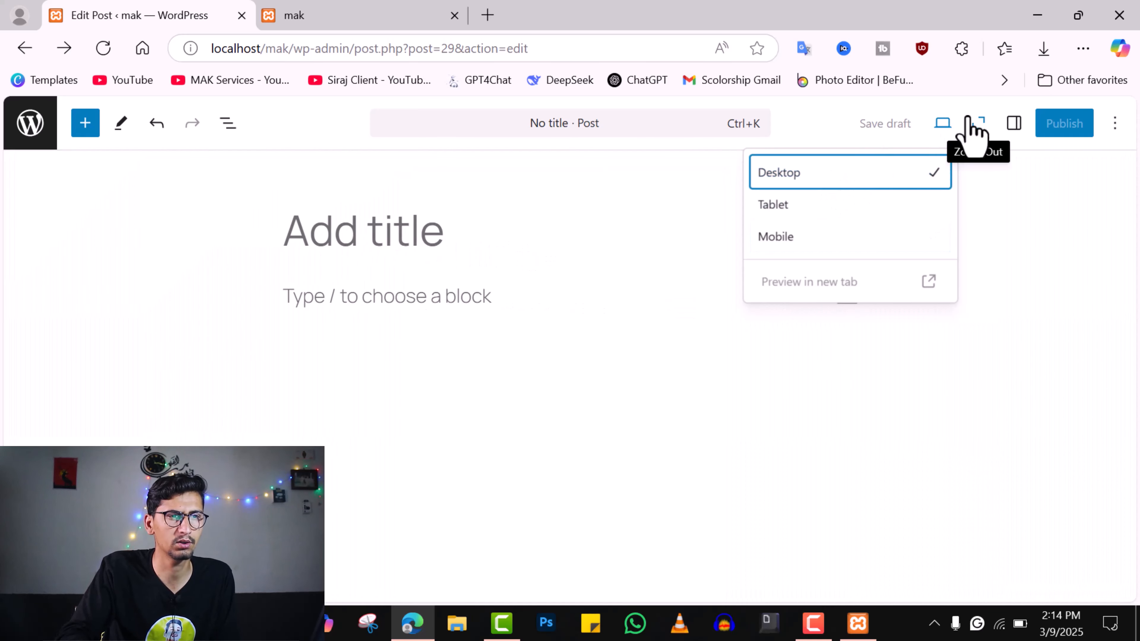
{"action": "left_click", "coordinate": [974, 121]}
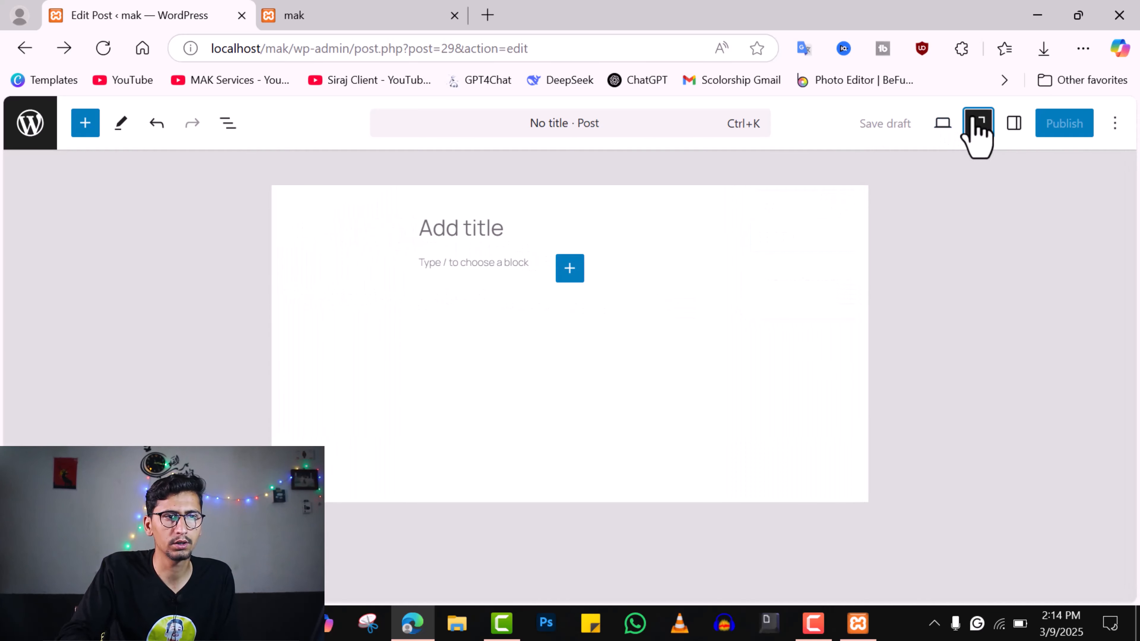
{"action": "left_click", "coordinate": [973, 119]}
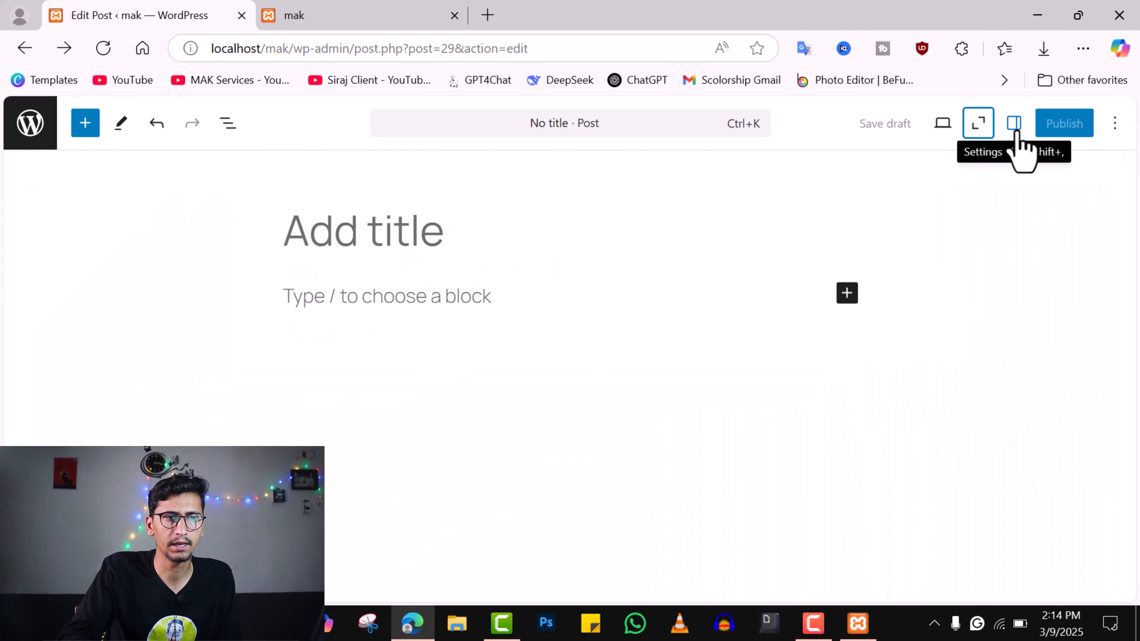
Show the settings sidebar for the post, and look through the editor's view, editor and tools options
{"action": "left_click", "coordinate": [1015, 131]}
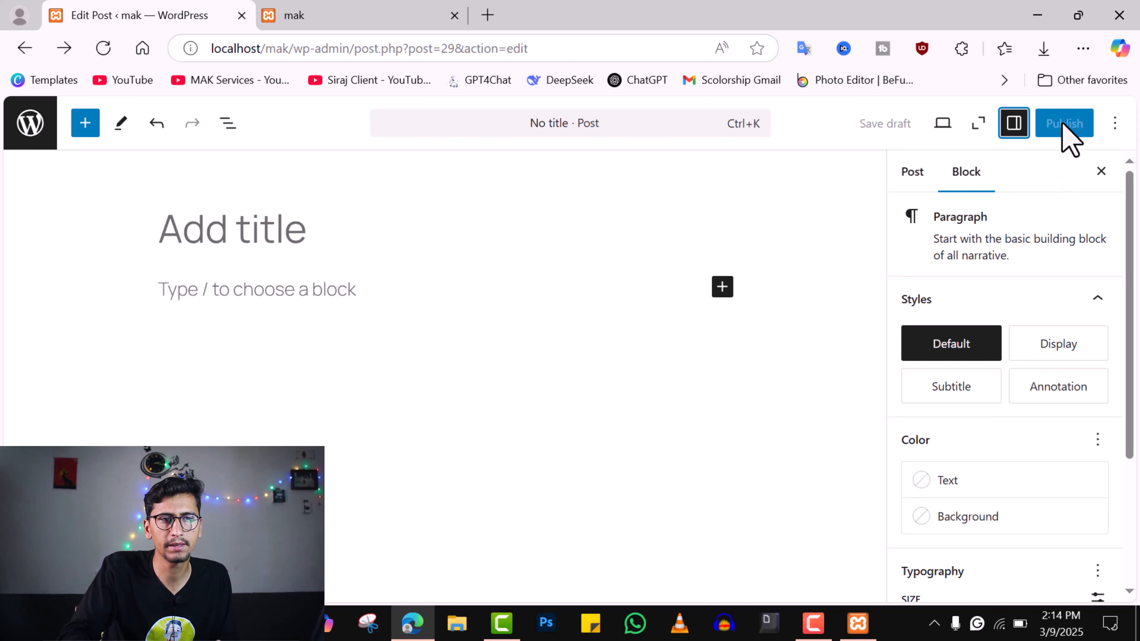
{"action": "left_click", "coordinate": [1114, 123]}
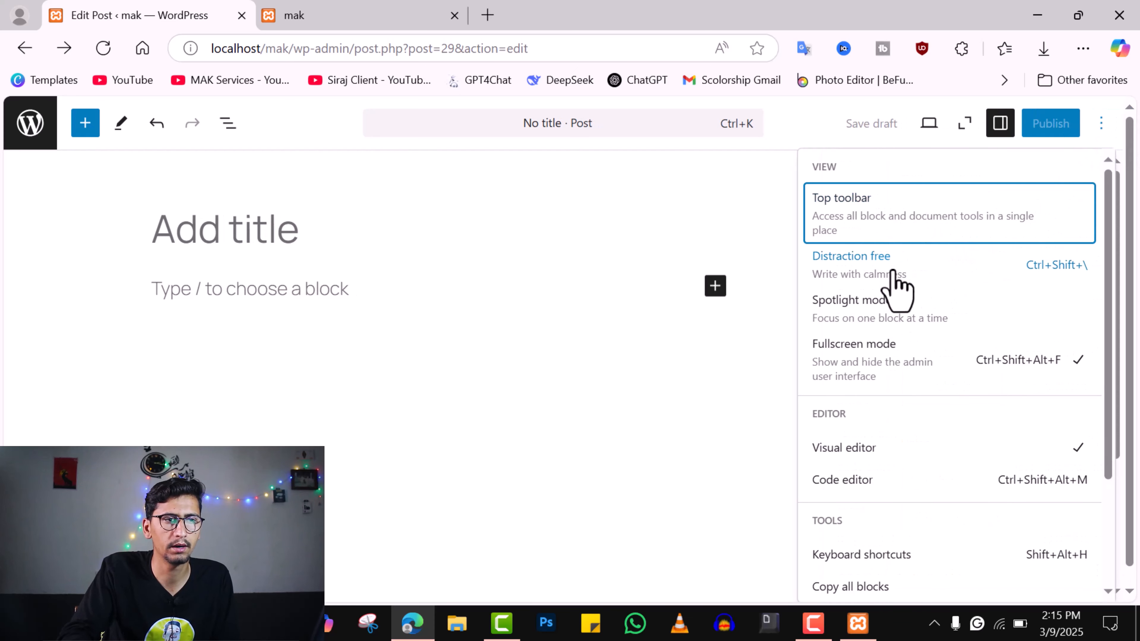
{"action": "scroll", "coordinate": [894, 288], "scroll_direction": "down", "scroll_amount": 3}
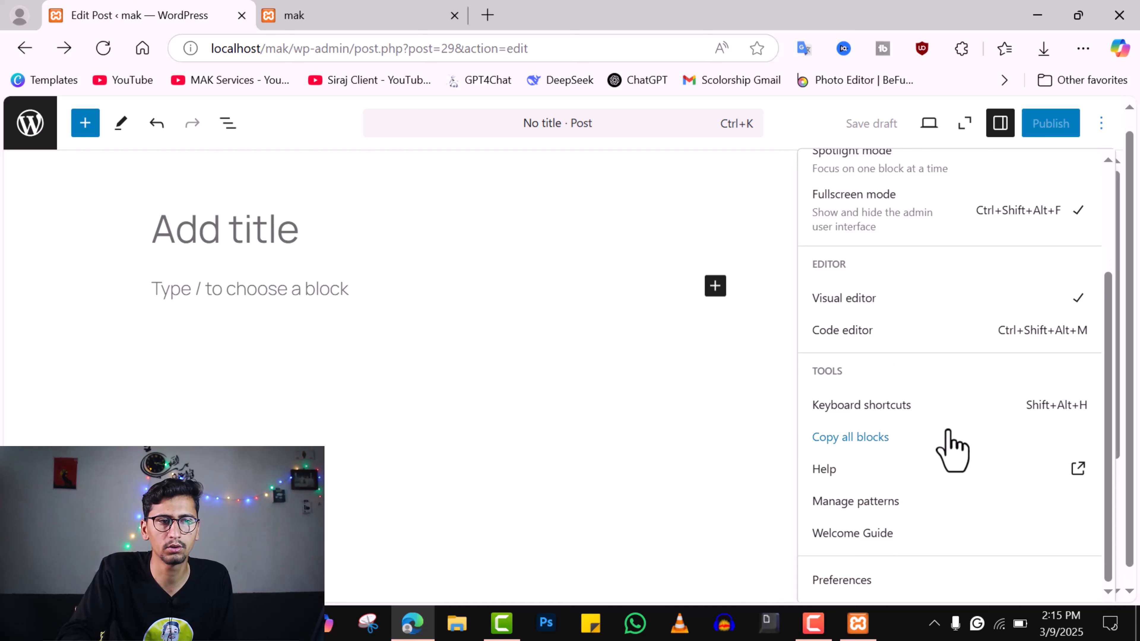
{"action": "left_click", "coordinate": [1119, 175]}
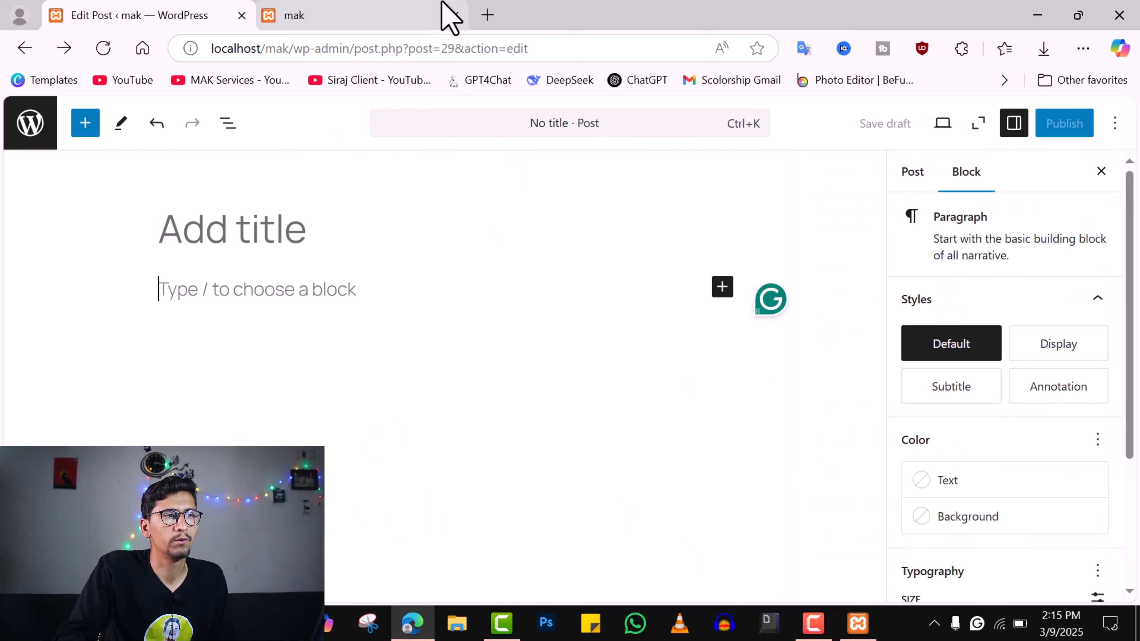
Open ChatGPT in a new browser tab and send the prompt "About wordprees blog post"
{"action": "key", "text": "ctrl+t"}
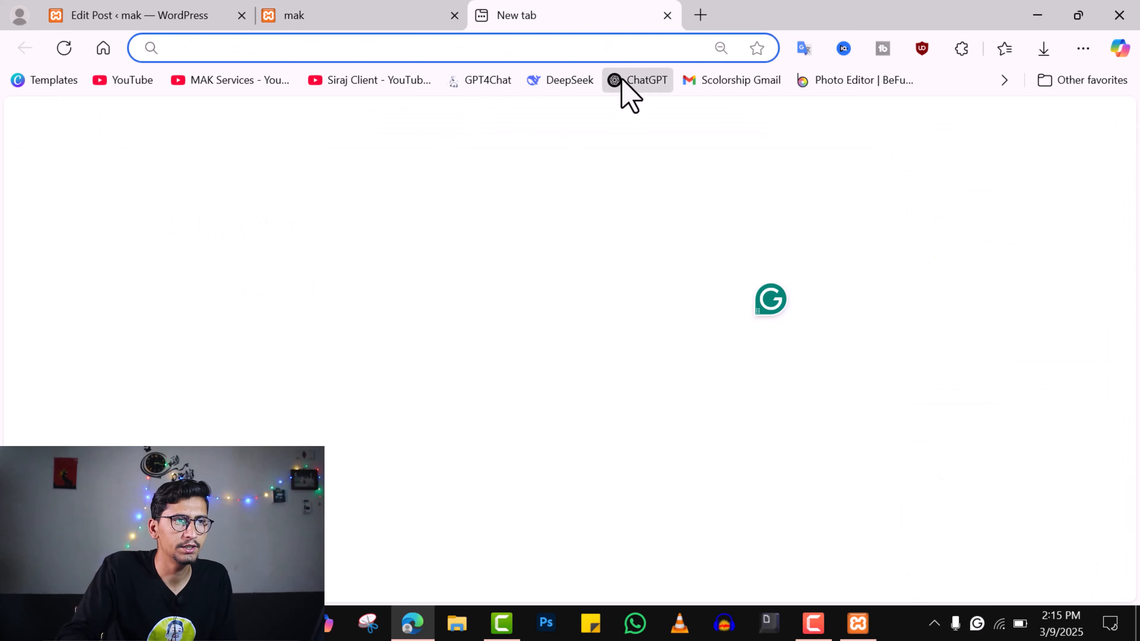
{"action": "left_click", "coordinate": [618, 82]}
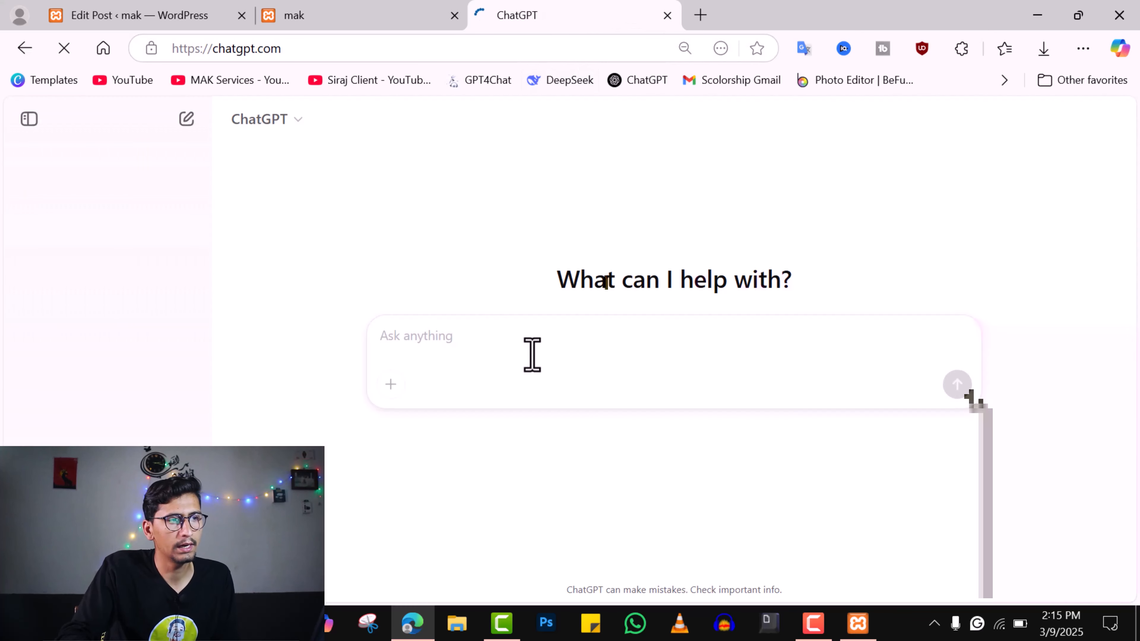
{"action": "type", "text": "About wordprees blog post"}
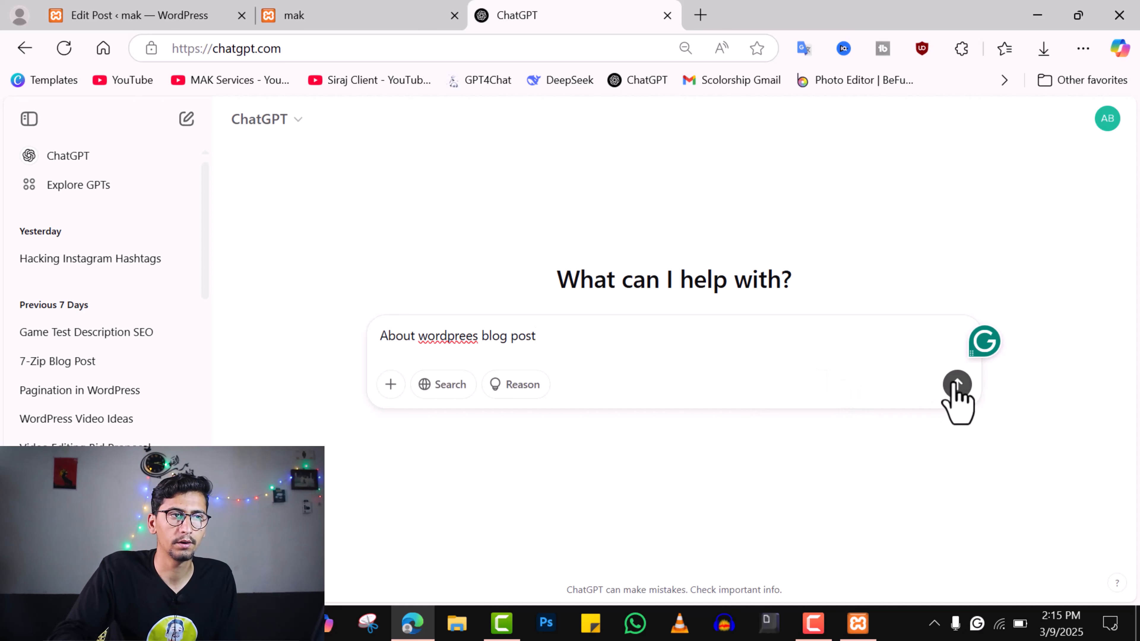
{"action": "left_click", "coordinate": [951, 389]}
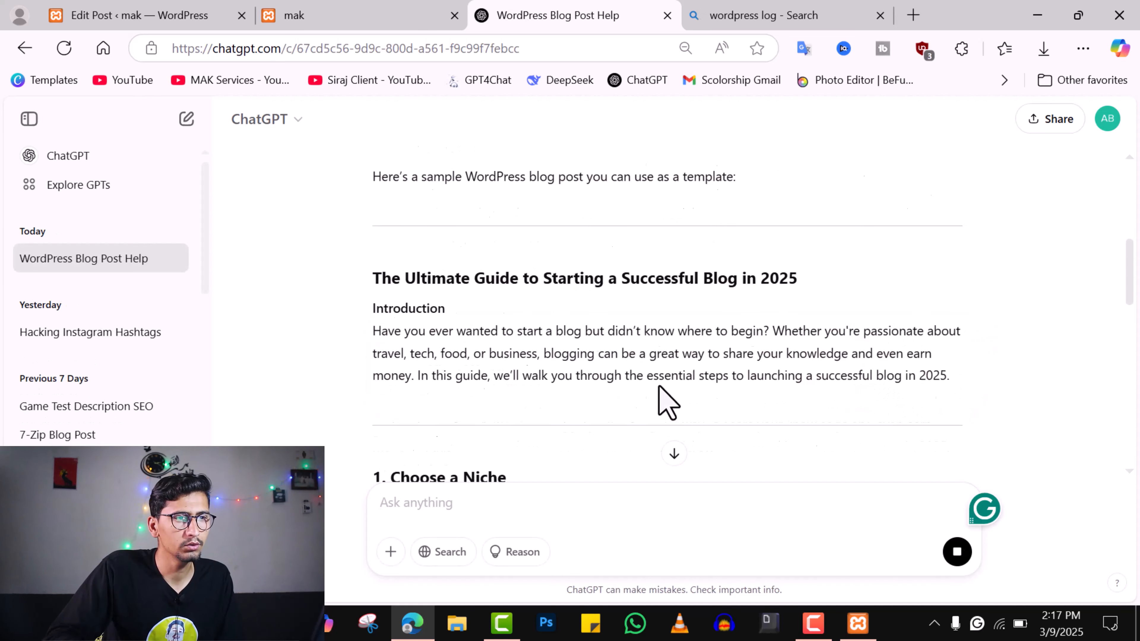
Copy ChatGPT's sample post from its title through section 2, "Set Up Your WordPress Blog", and paste it into the empty WordPress post's title
{"action": "scroll", "coordinate": [667, 399], "scroll_direction": "down", "scroll_amount": 5}
{"action": "scroll", "coordinate": [666, 401], "scroll_direction": "up", "scroll_amount": 6}
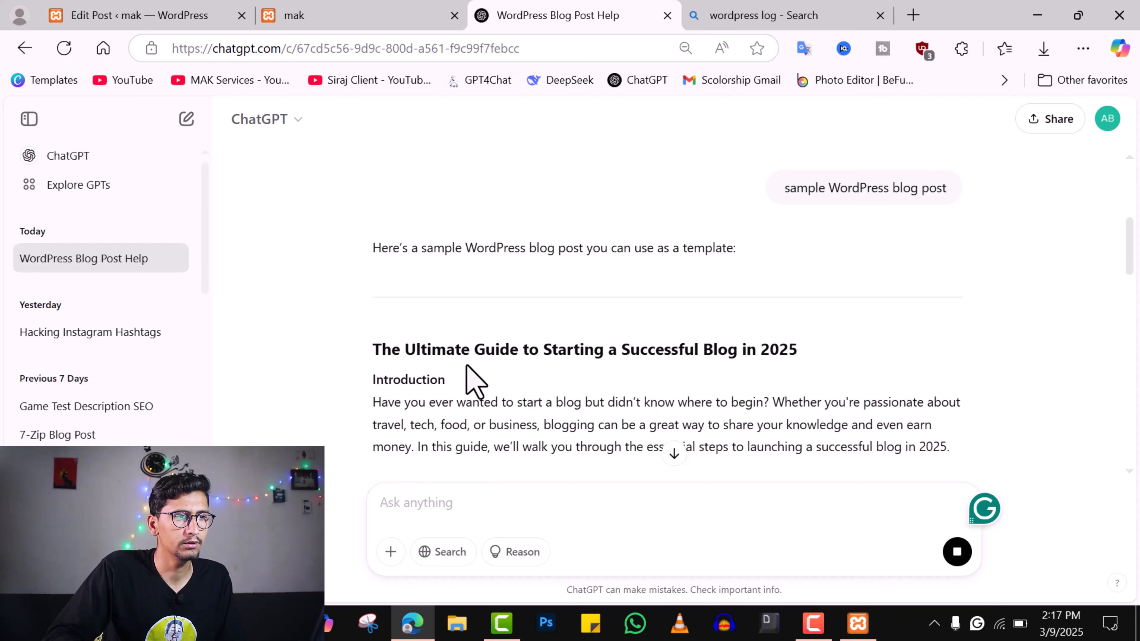
{"action": "left_click_drag", "start_coordinate": [373, 350], "coordinate": [547, 466]}
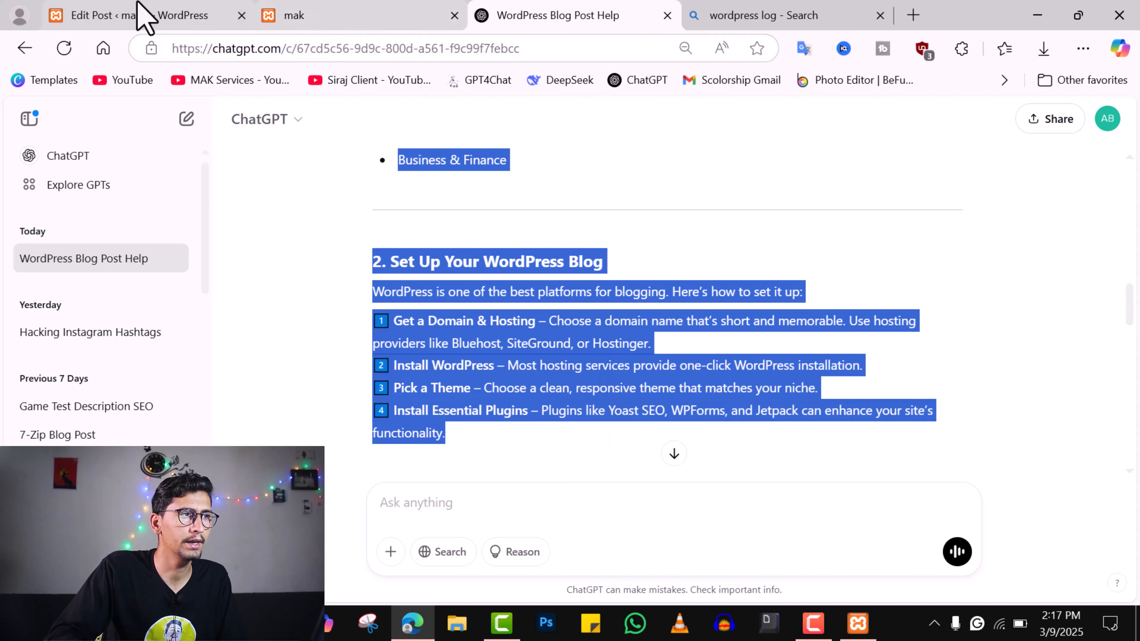
{"action": "left_click", "coordinate": [143, 17]}
{"action": "left_click", "coordinate": [343, 244]}
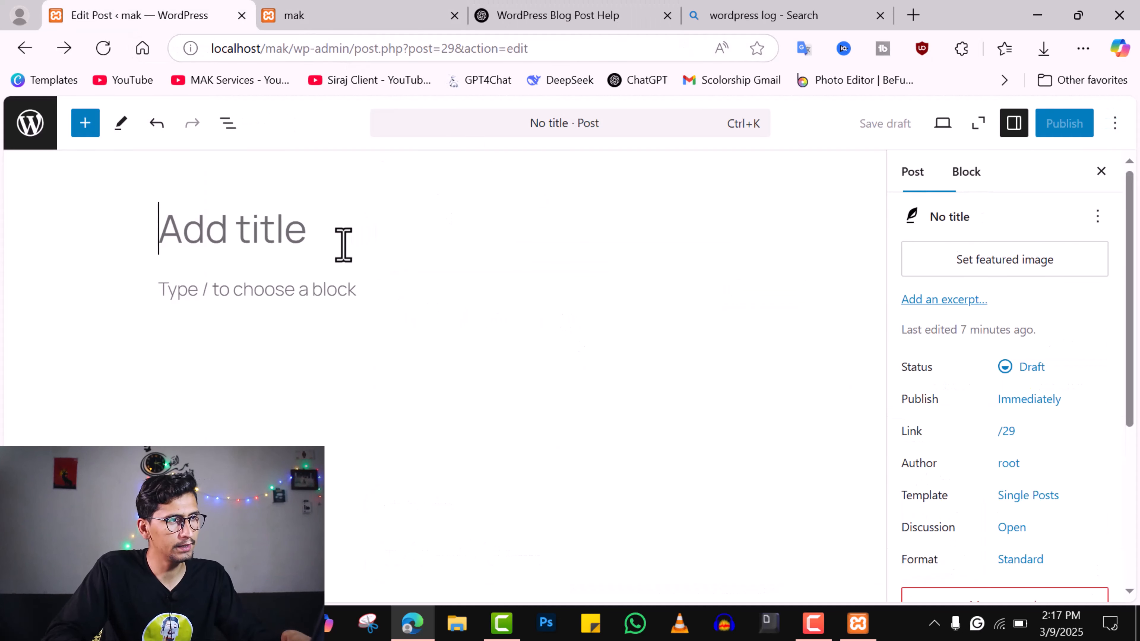
{"action": "key", "text": "ctrl+v"}
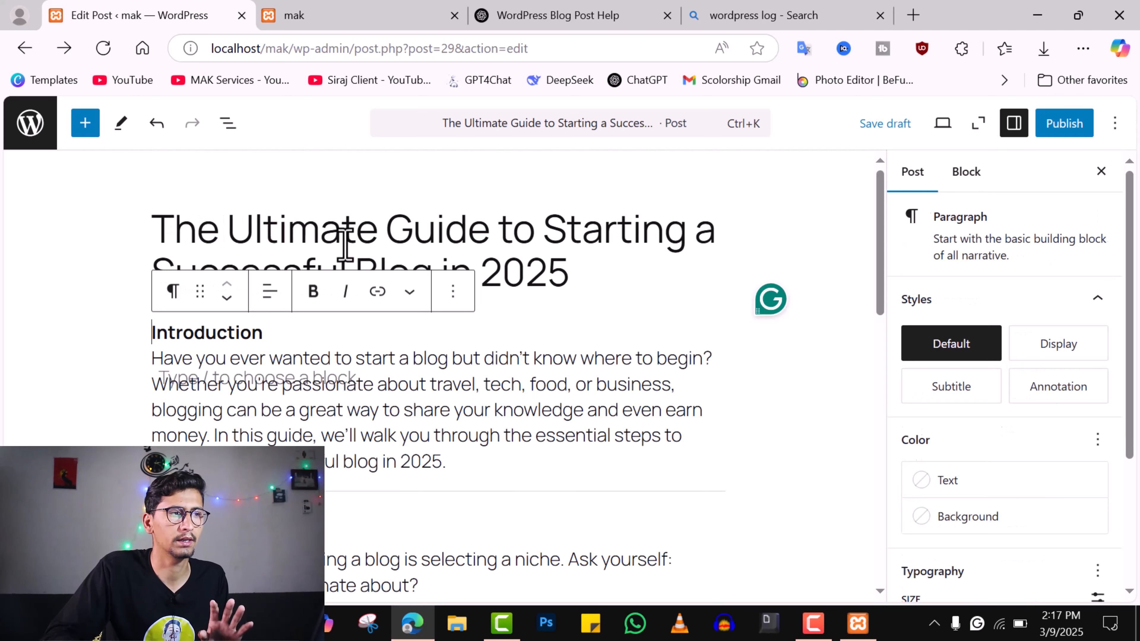
{"action": "scroll", "coordinate": [606, 337], "scroll_direction": "down", "scroll_amount": 15}
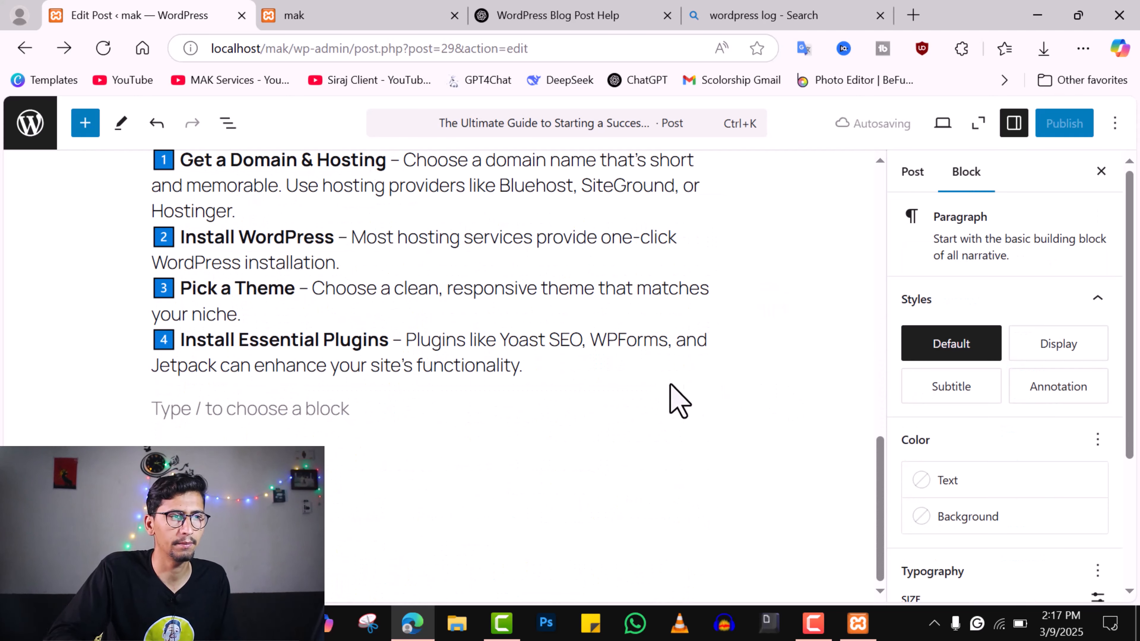
{"action": "scroll", "coordinate": [440, 341], "scroll_direction": "up", "scroll_amount": 15}
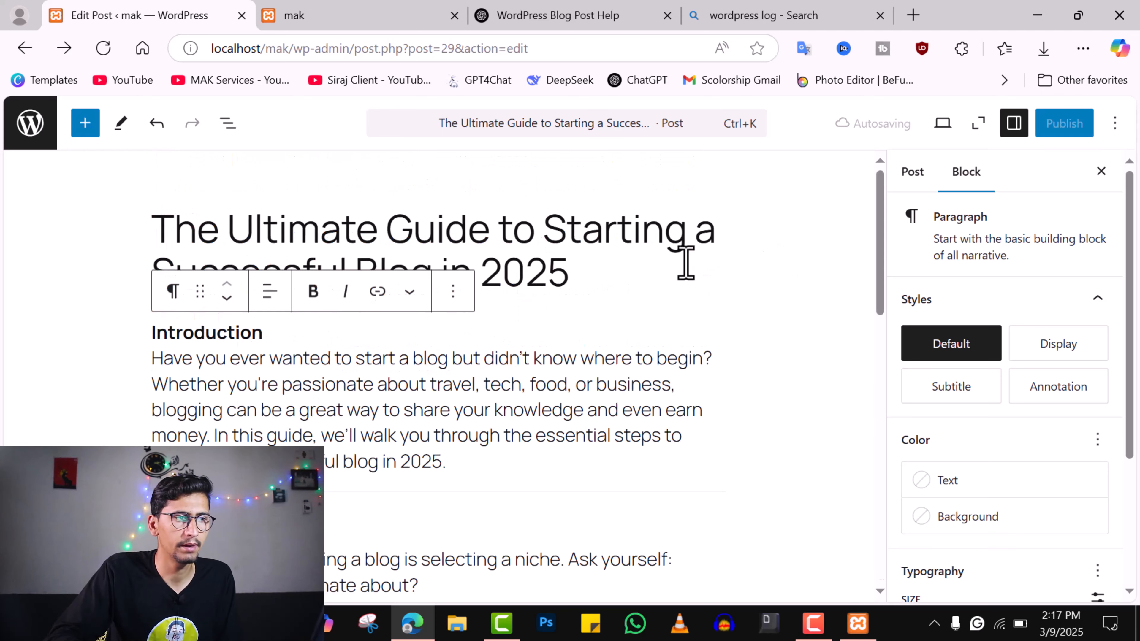
Capture the post editor area with the Snipping Tool and save the image to the Desktop as Capture.JPG
{"action": "left_click", "coordinate": [611, 310]}
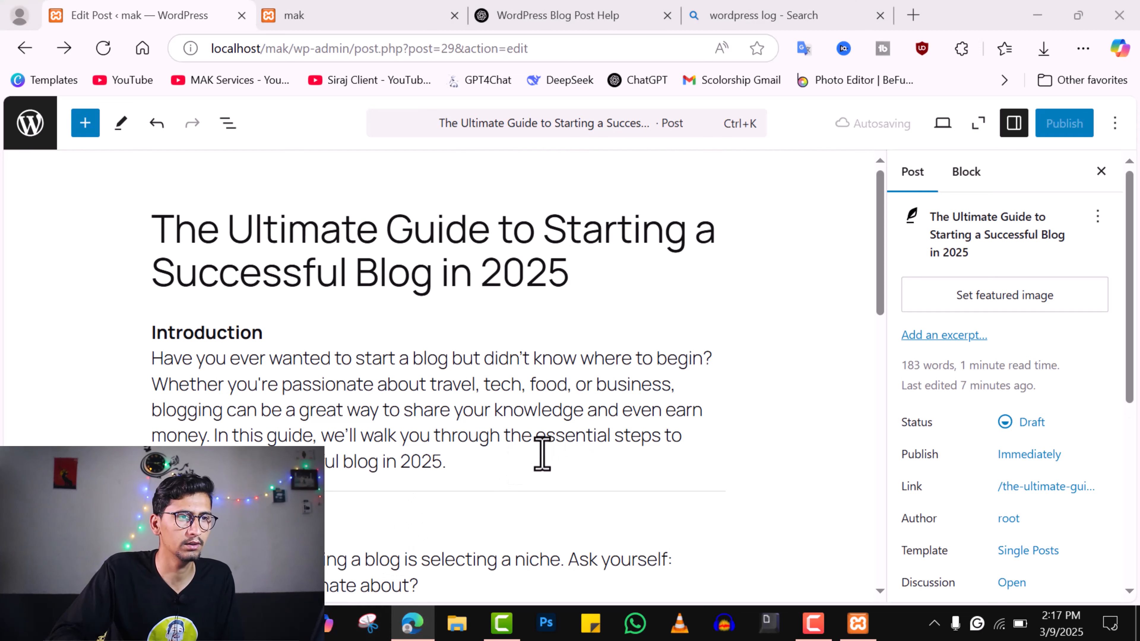
{"action": "left_click", "coordinate": [375, 636]}
{"action": "left_click", "coordinate": [839, 371]}
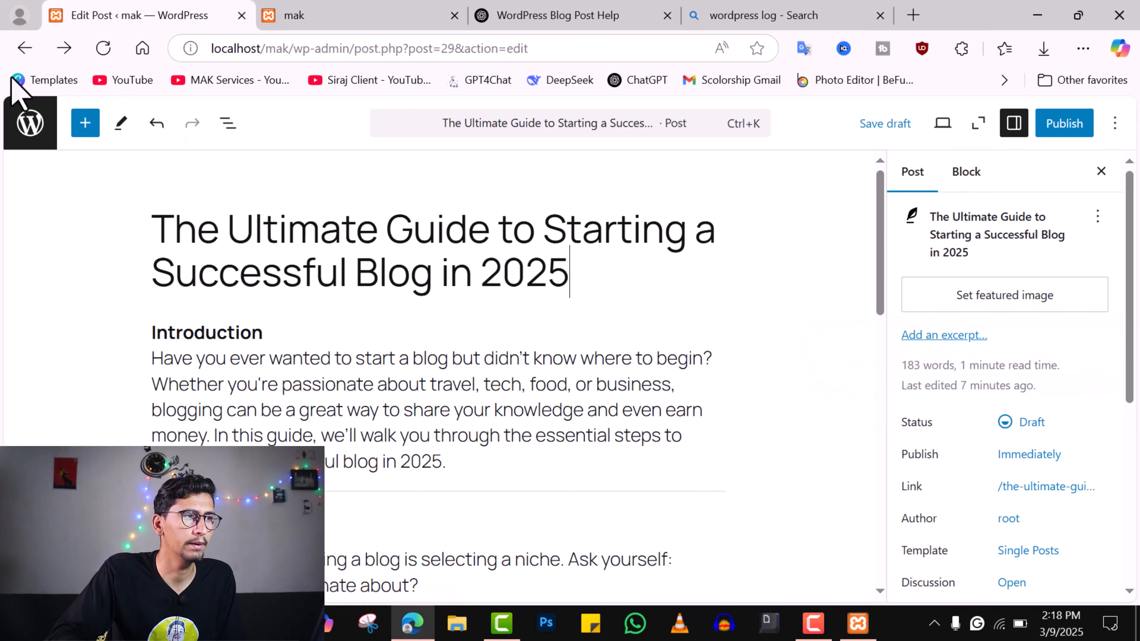
{"action": "left_click_drag", "start_coordinate": [2, 96], "coordinate": [1138, 606]}
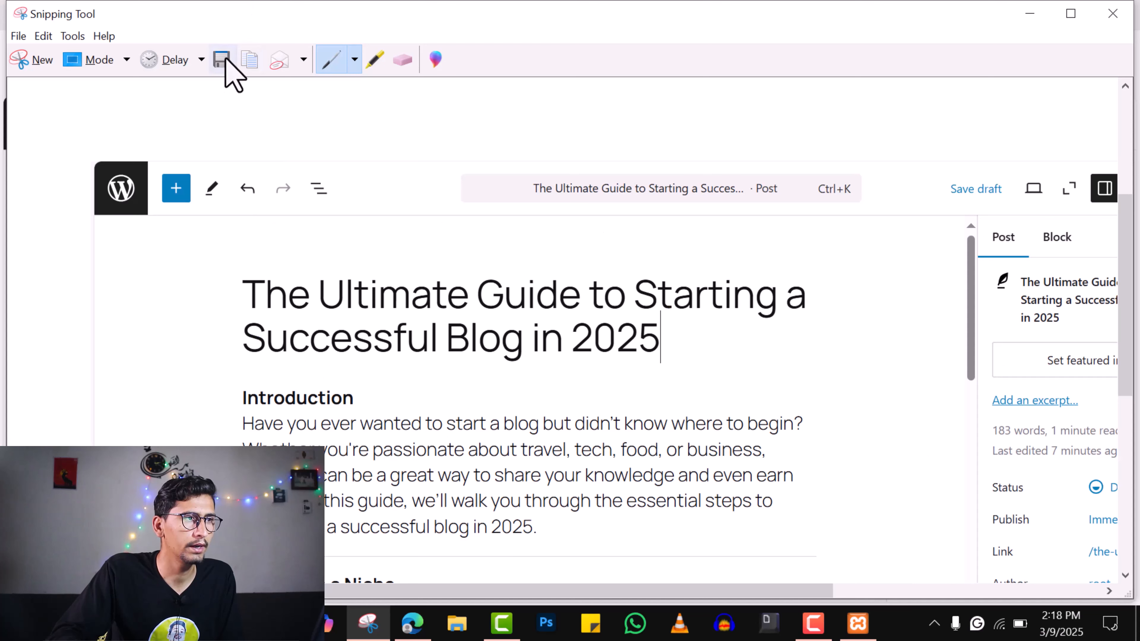
{"action": "left_click", "coordinate": [232, 61]}
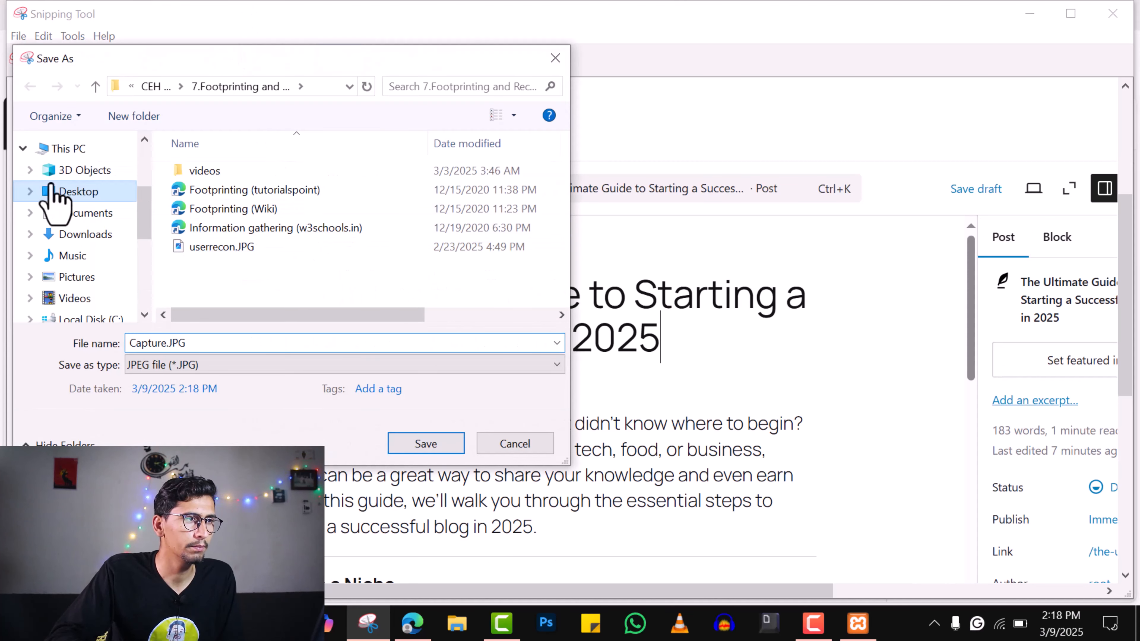
{"action": "left_click", "coordinate": [52, 192]}
{"action": "left_click", "coordinate": [425, 446]}
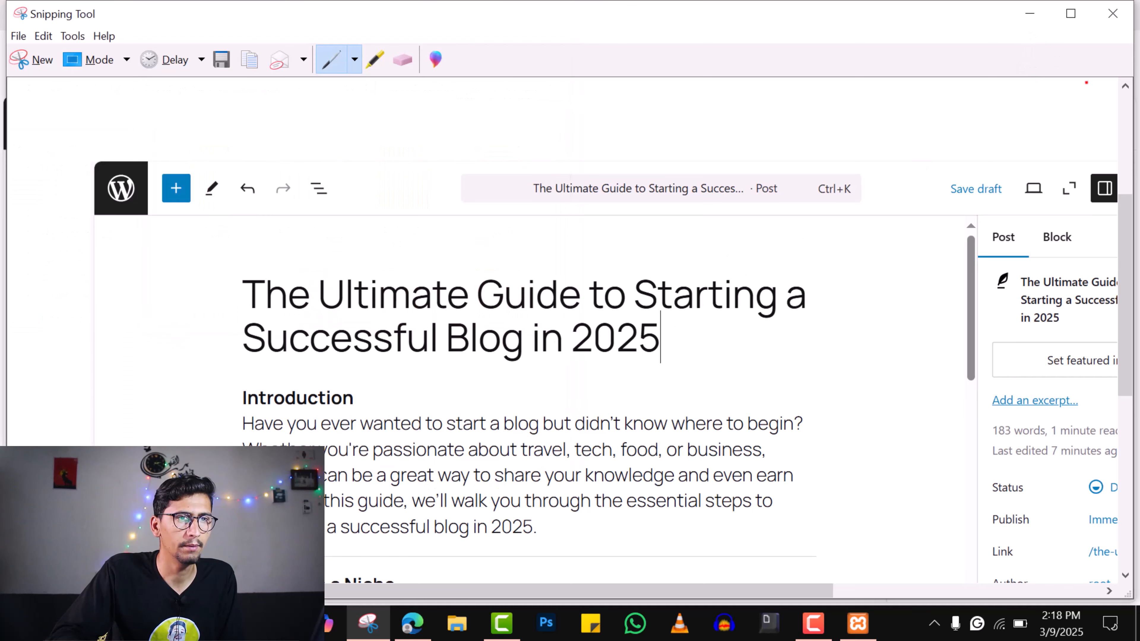
{"action": "left_click", "coordinate": [1112, 13]}
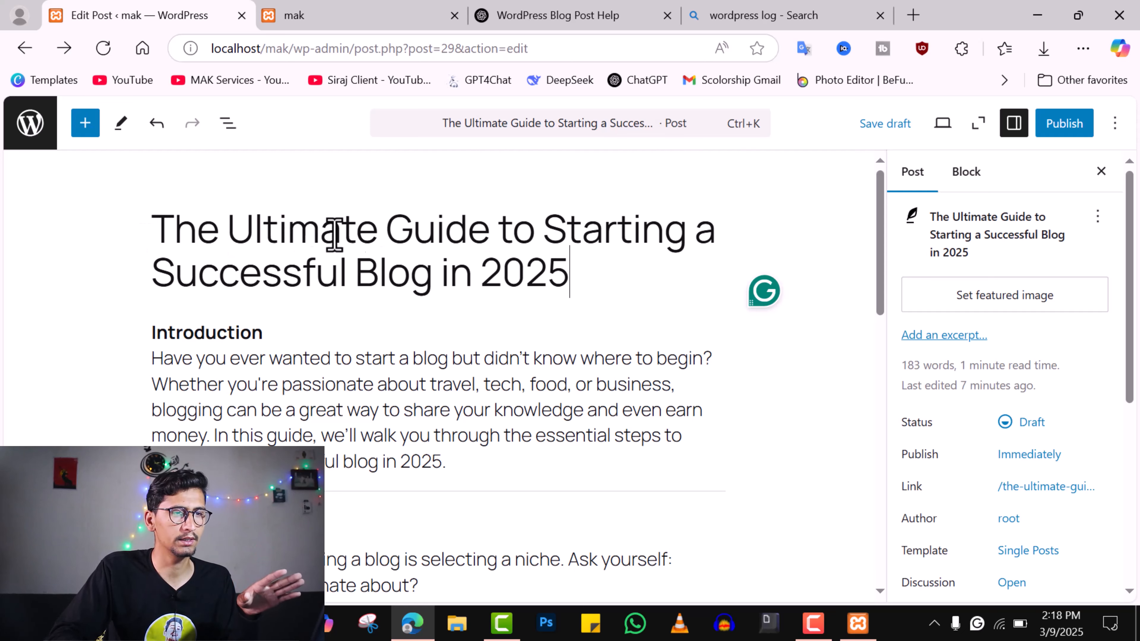
Open the file upload area for the post's featured image and check the maximum upload file size
{"action": "left_click", "coordinate": [987, 302]}
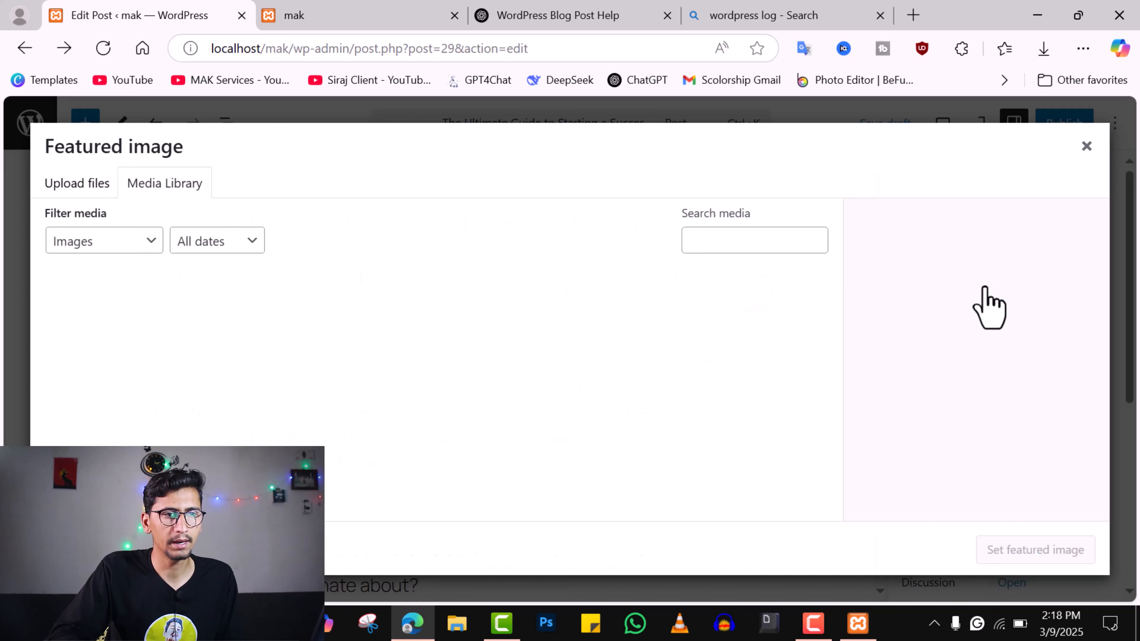
{"action": "left_click", "coordinate": [84, 185]}
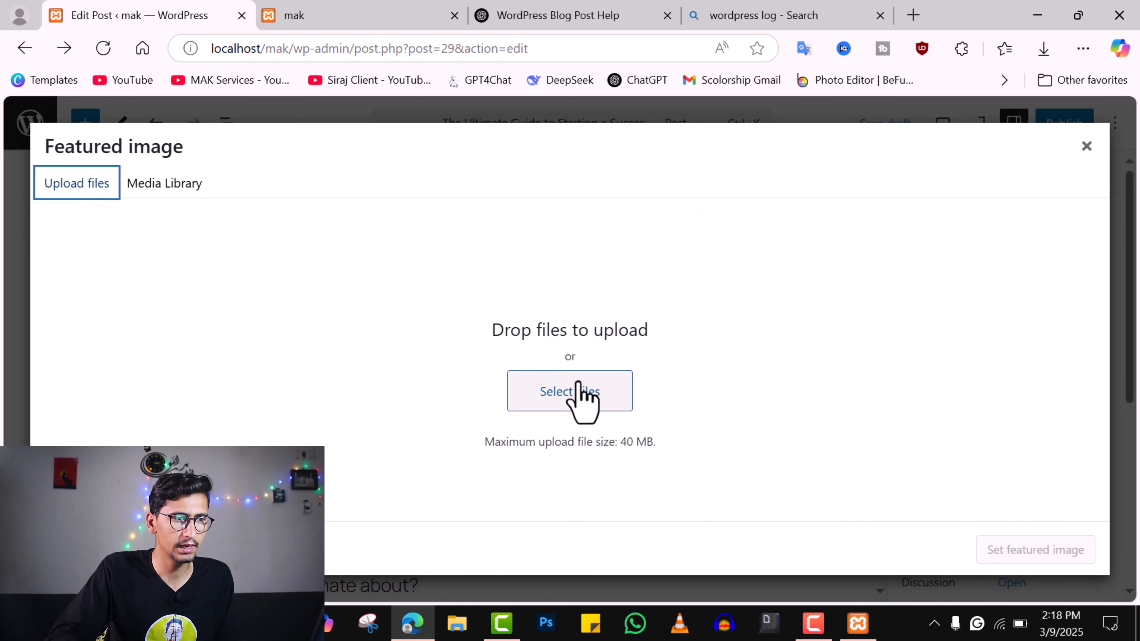
{"action": "left_click_drag", "start_coordinate": [480, 442], "coordinate": [667, 434]}
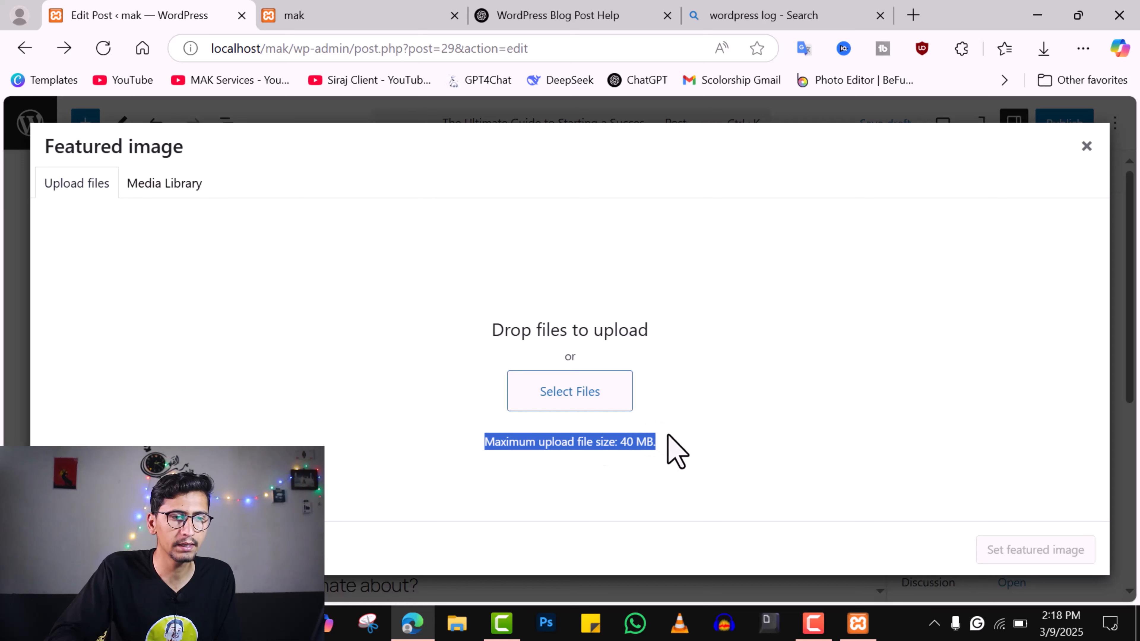
{"action": "left_click", "coordinate": [696, 409]}
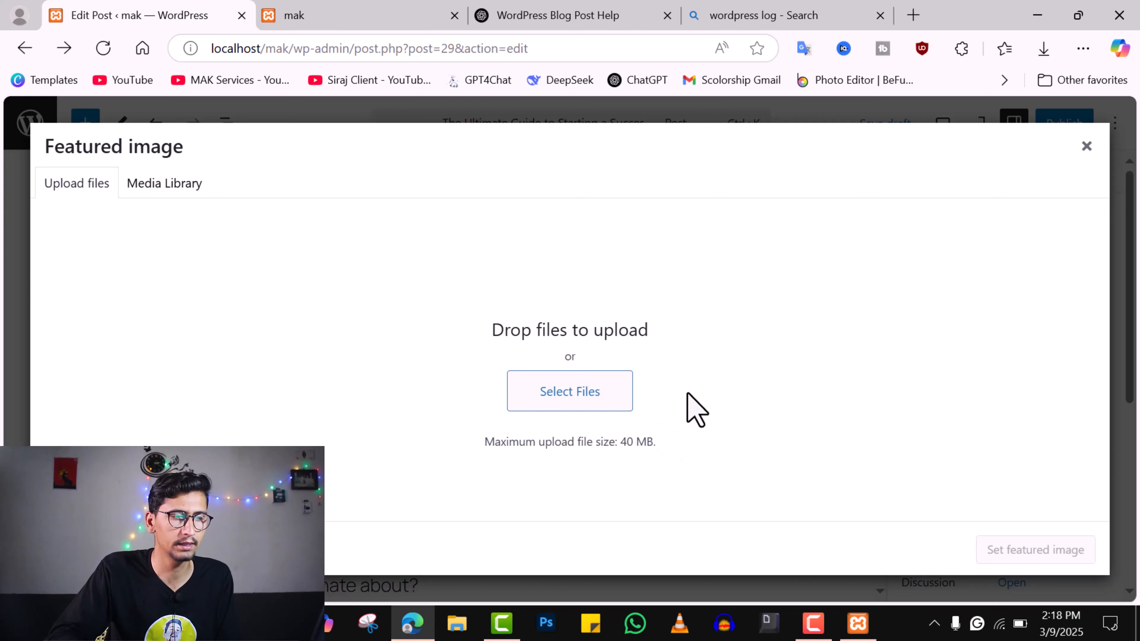
Upload Capture.JPG from the Desktop and set it as the post's featured image
{"action": "left_click", "coordinate": [572, 389]}
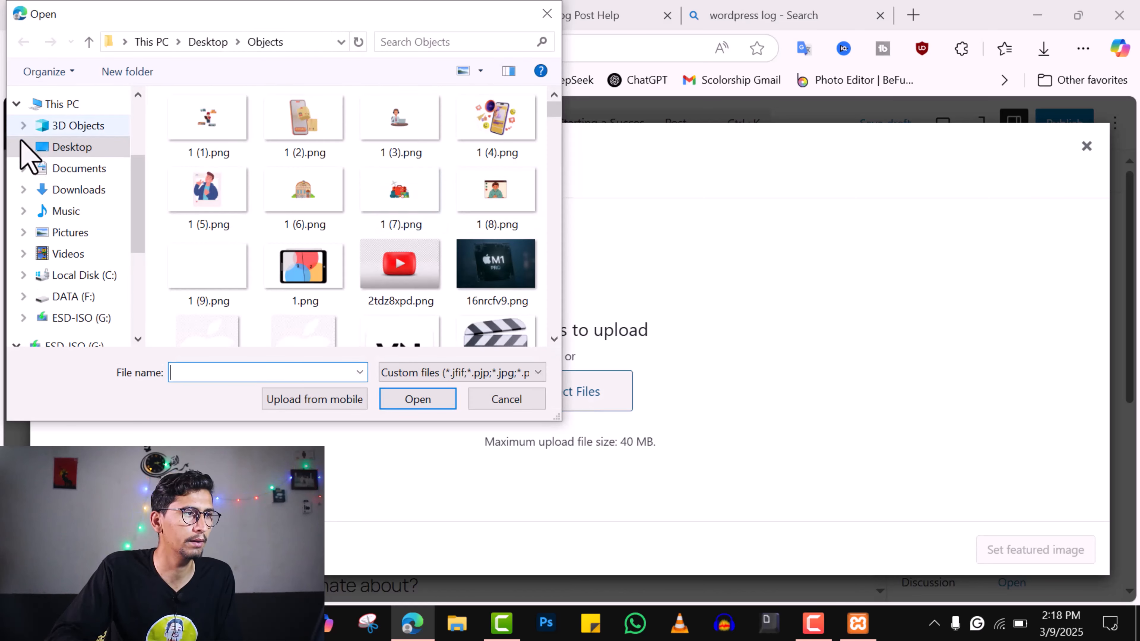
{"action": "left_click", "coordinate": [69, 151]}
{"action": "scroll", "coordinate": [430, 258], "scroll_direction": "down", "scroll_amount": 10}
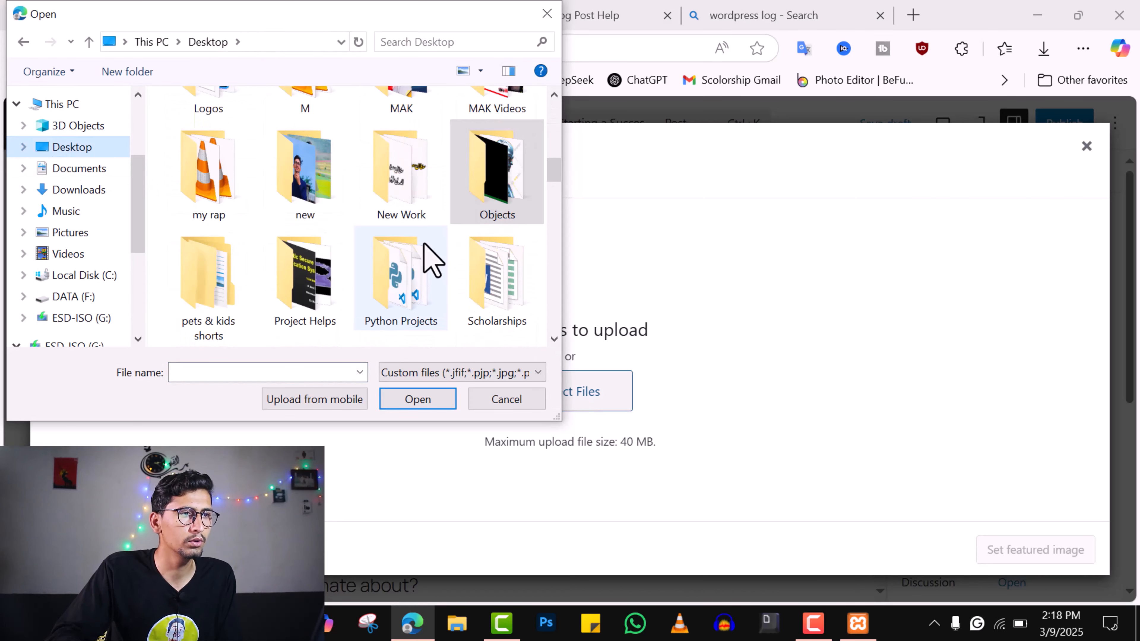
{"action": "scroll", "coordinate": [402, 265], "scroll_direction": "down", "scroll_amount": 15}
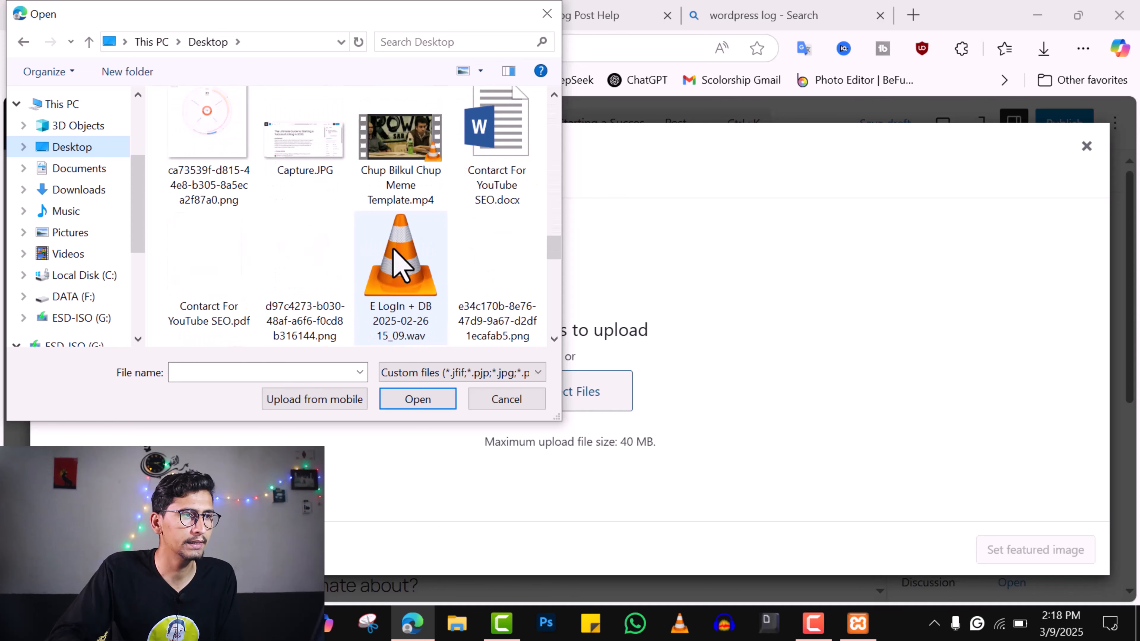
{"action": "scroll", "coordinate": [397, 265], "scroll_direction": "down", "scroll_amount": 15}
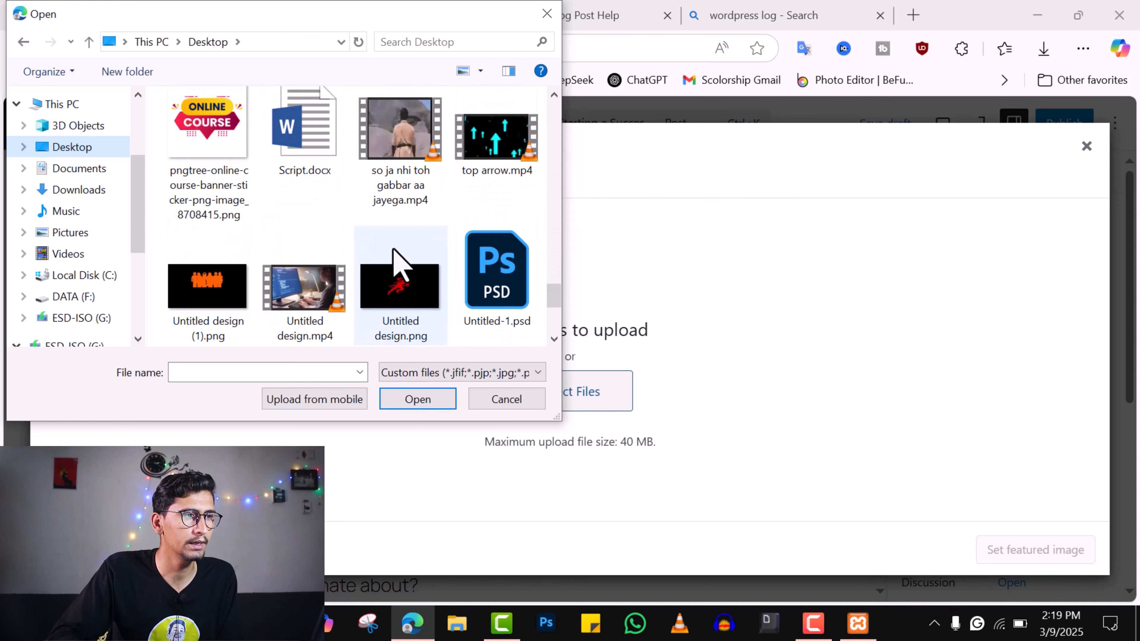
{"action": "scroll", "coordinate": [395, 265], "scroll_direction": "up", "scroll_amount": 20}
{"action": "left_click", "coordinate": [305, 274]}
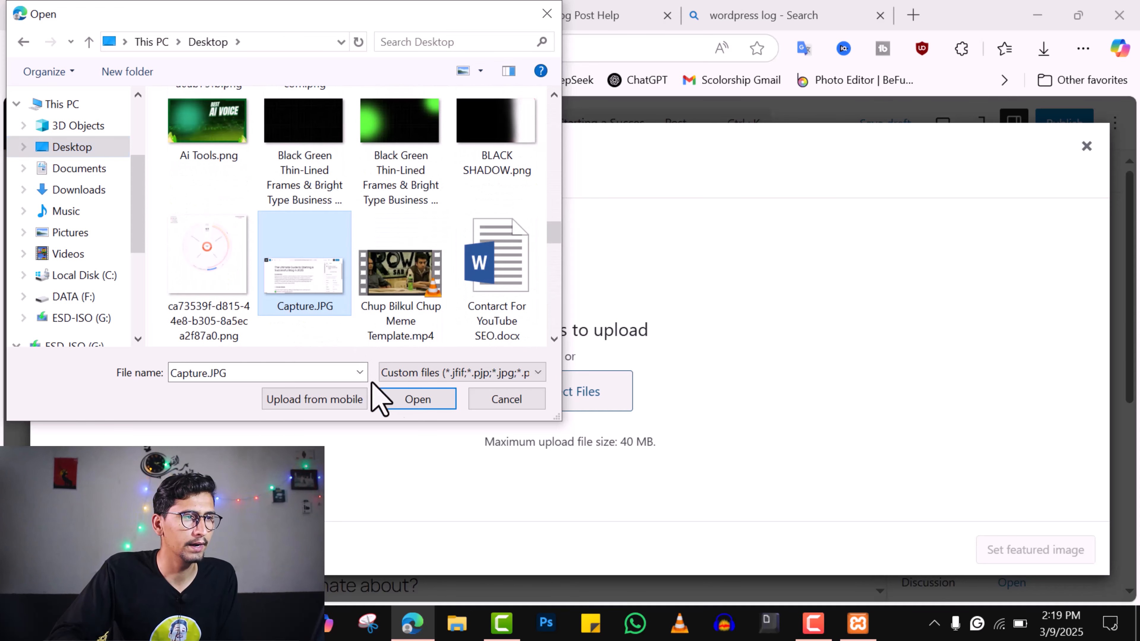
{"action": "left_click", "coordinate": [413, 400]}
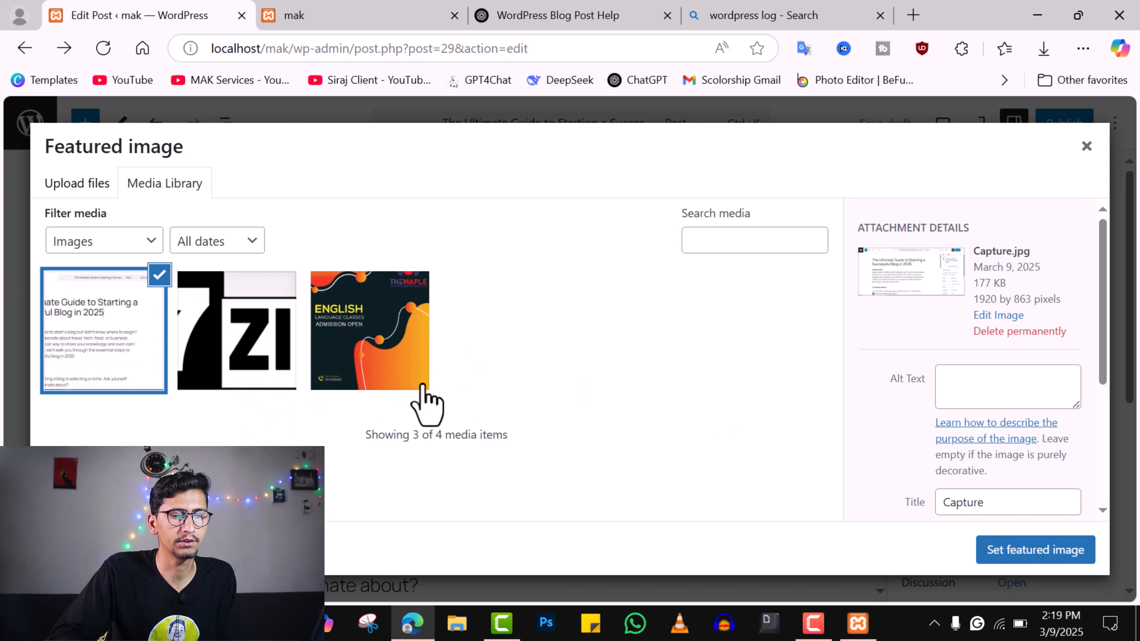
{"action": "left_click", "coordinate": [995, 549]}
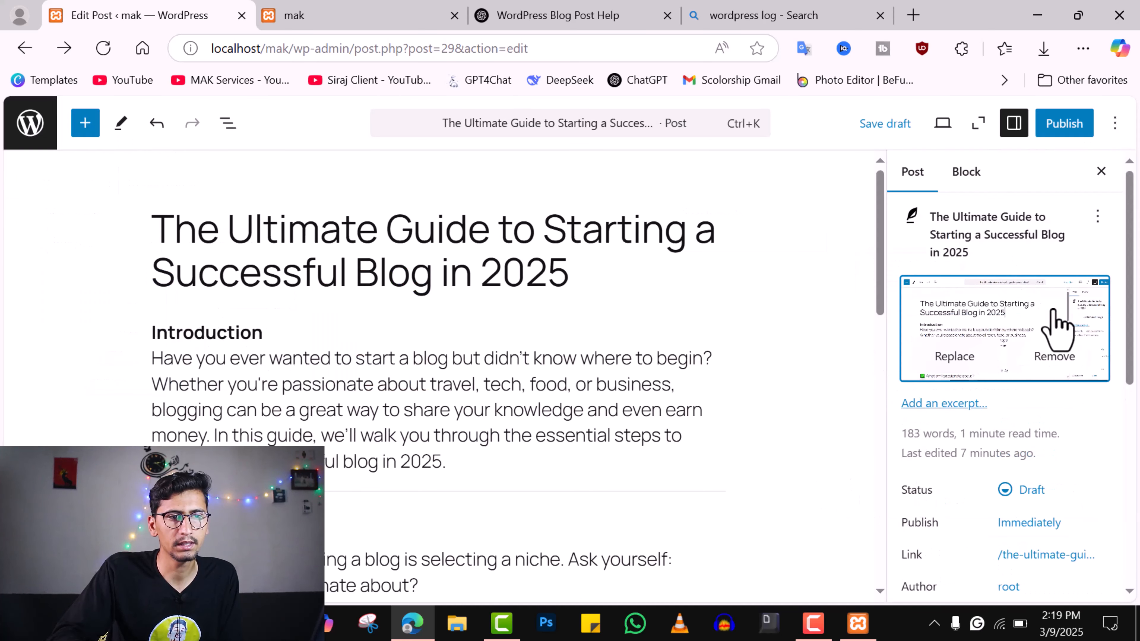
Add the excerpt "hello" to the post
{"action": "left_click", "coordinate": [941, 404]}
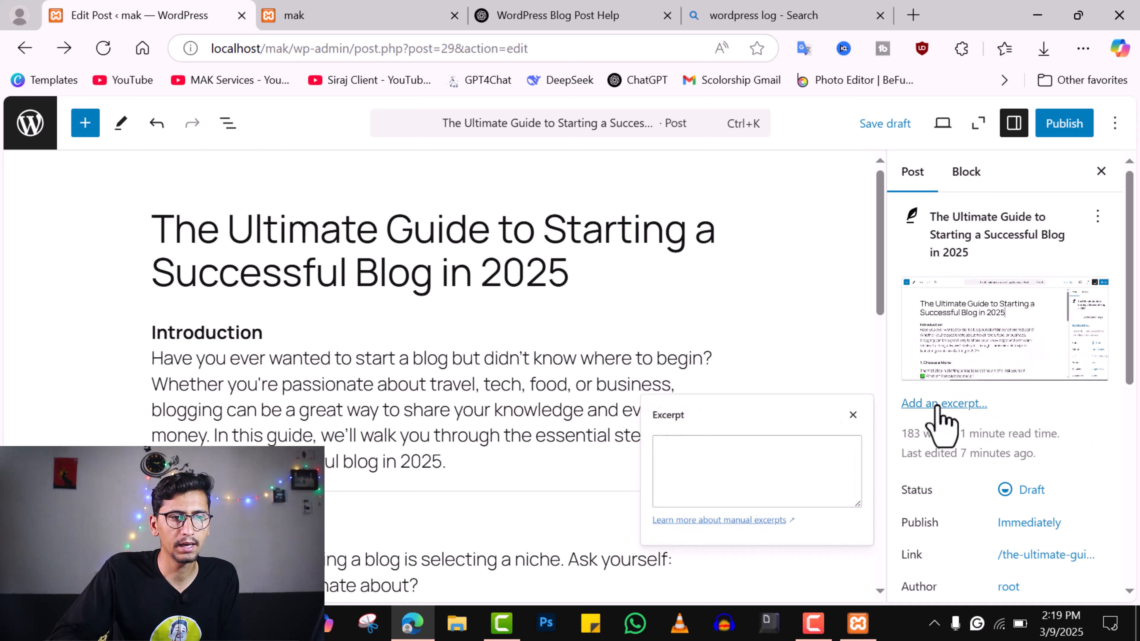
{"action": "left_click", "coordinate": [744, 463]}
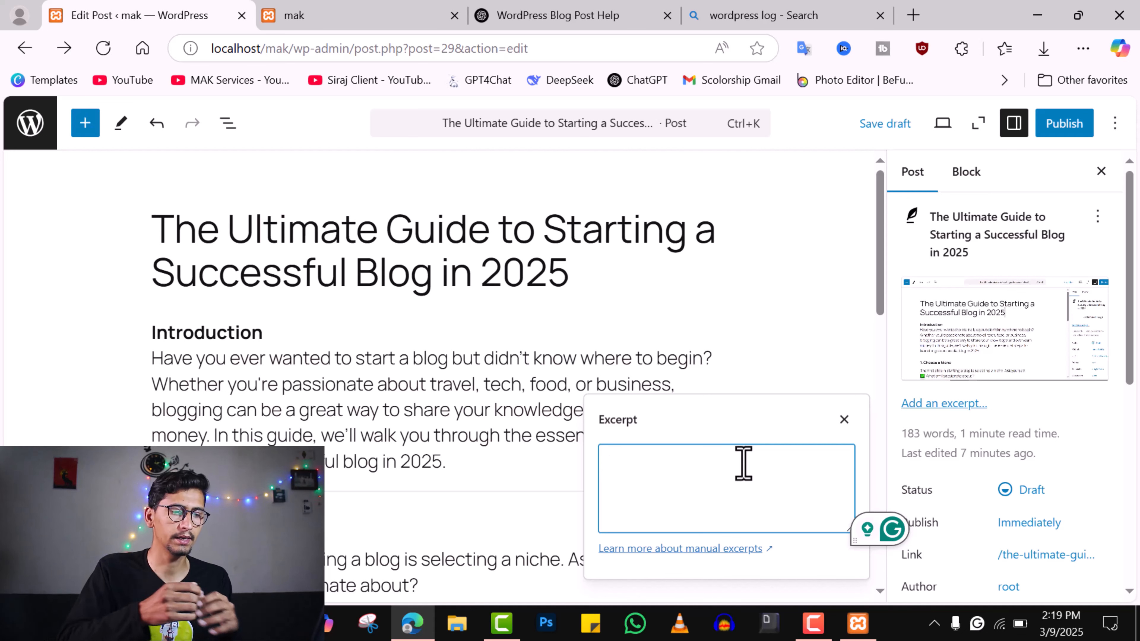
{"action": "type", "text": "hello"}
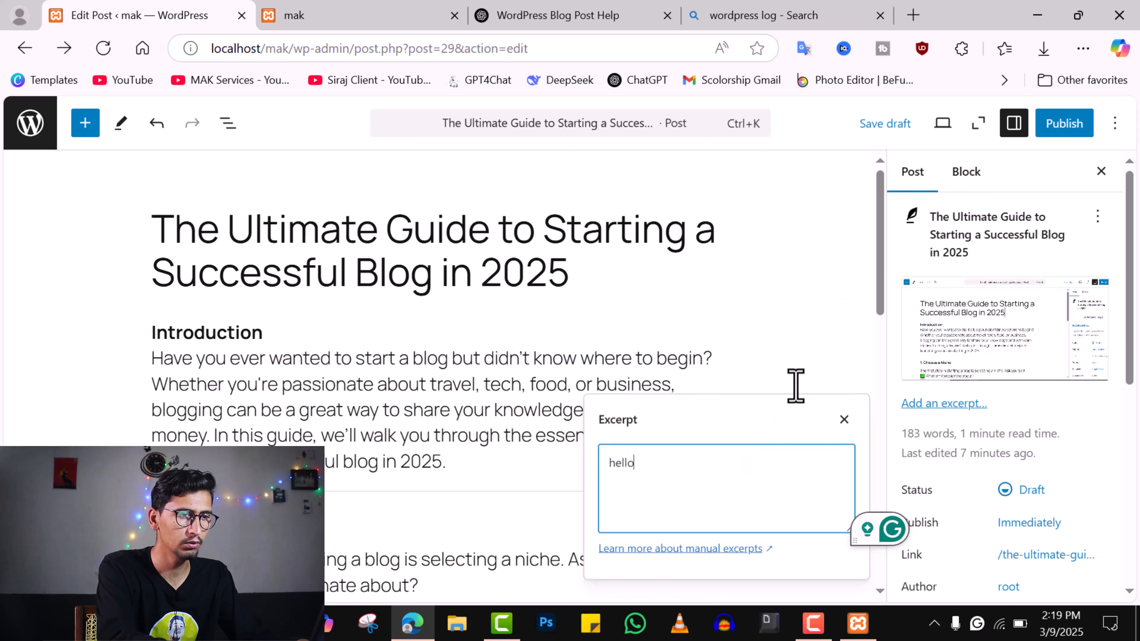
{"action": "left_click", "coordinate": [795, 386]}
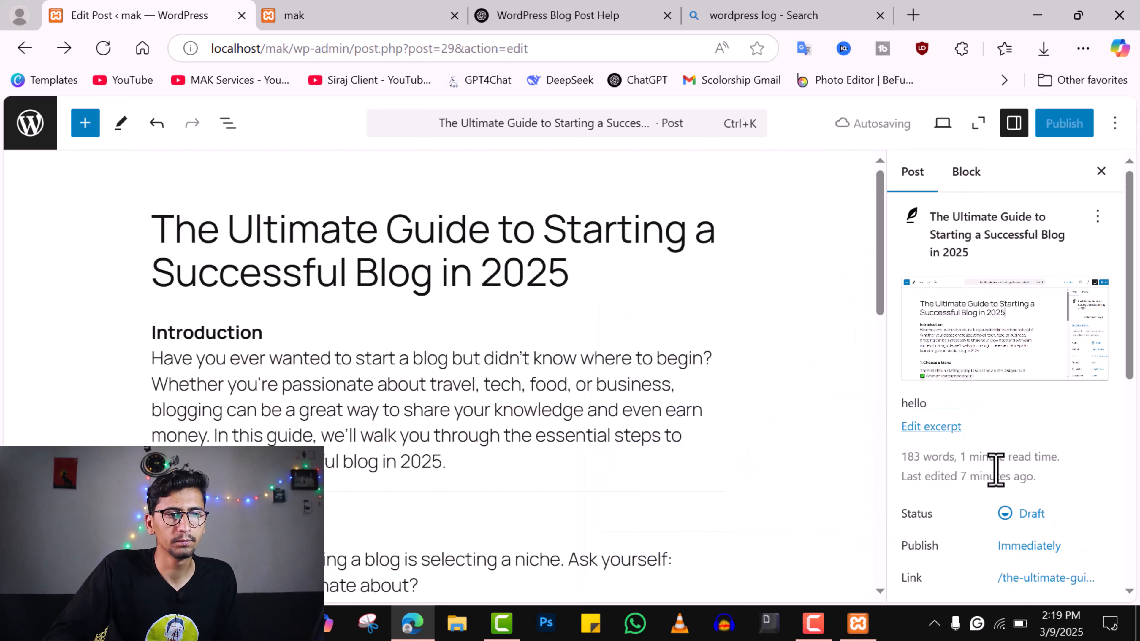
Set the post's discussion to Closed with pingbacks and trackbacks enabled, and view the available post formats
{"action": "scroll", "coordinate": [1007, 463], "scroll_direction": "down", "scroll_amount": 5}
{"action": "scroll", "coordinate": [1019, 382], "scroll_direction": "up", "scroll_amount": 5}
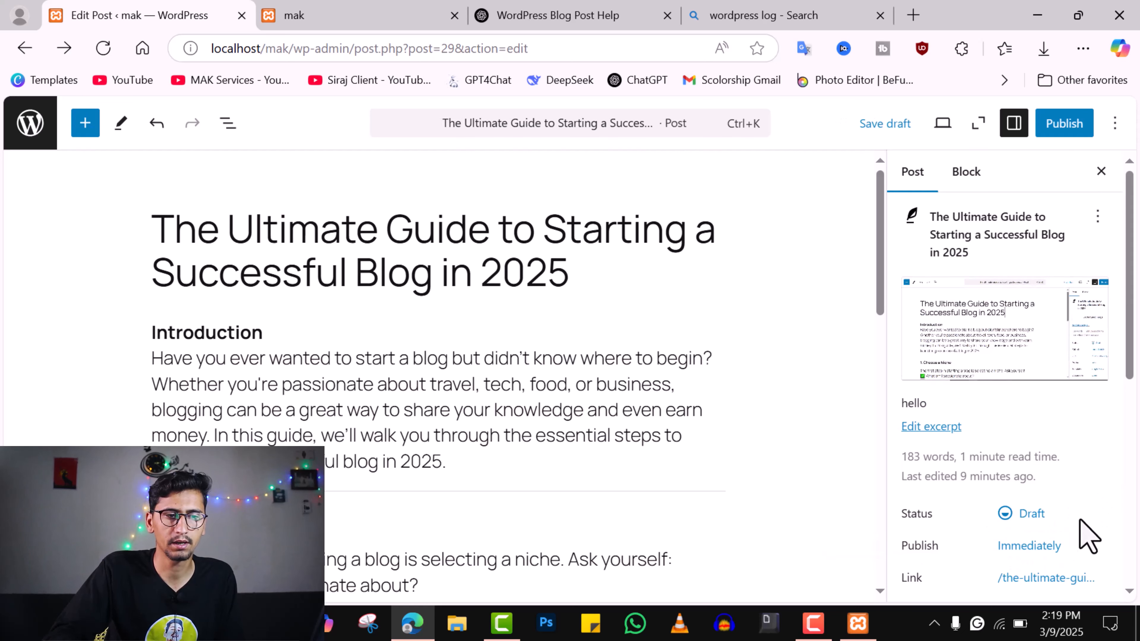
{"action": "scroll", "coordinate": [1057, 593], "scroll_direction": "down", "scroll_amount": 5}
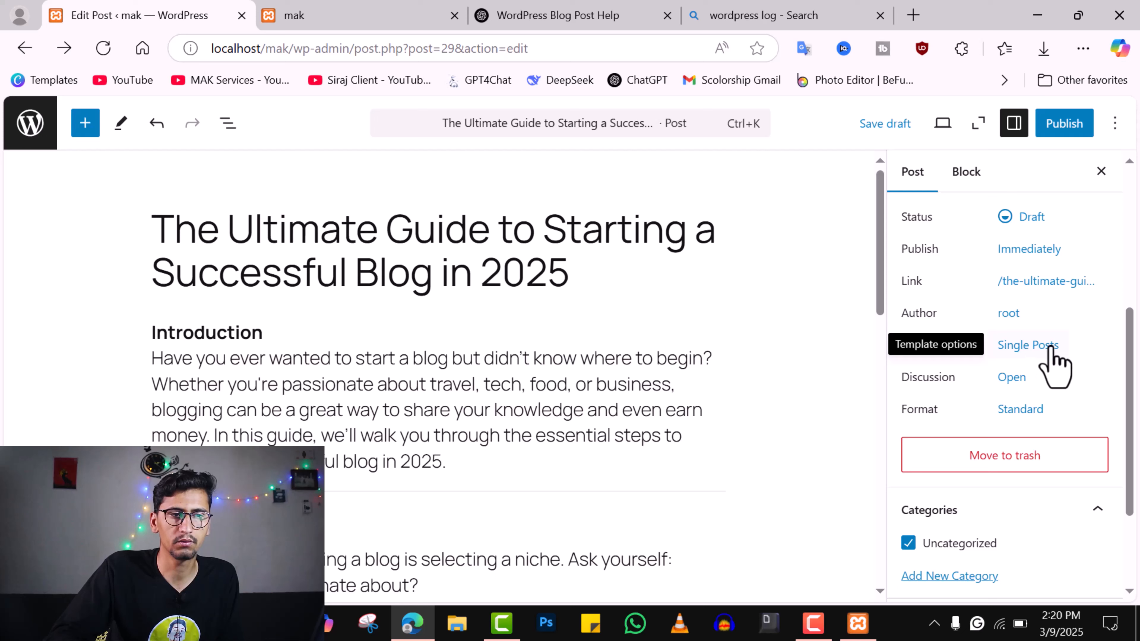
{"action": "left_click", "coordinate": [1010, 379]}
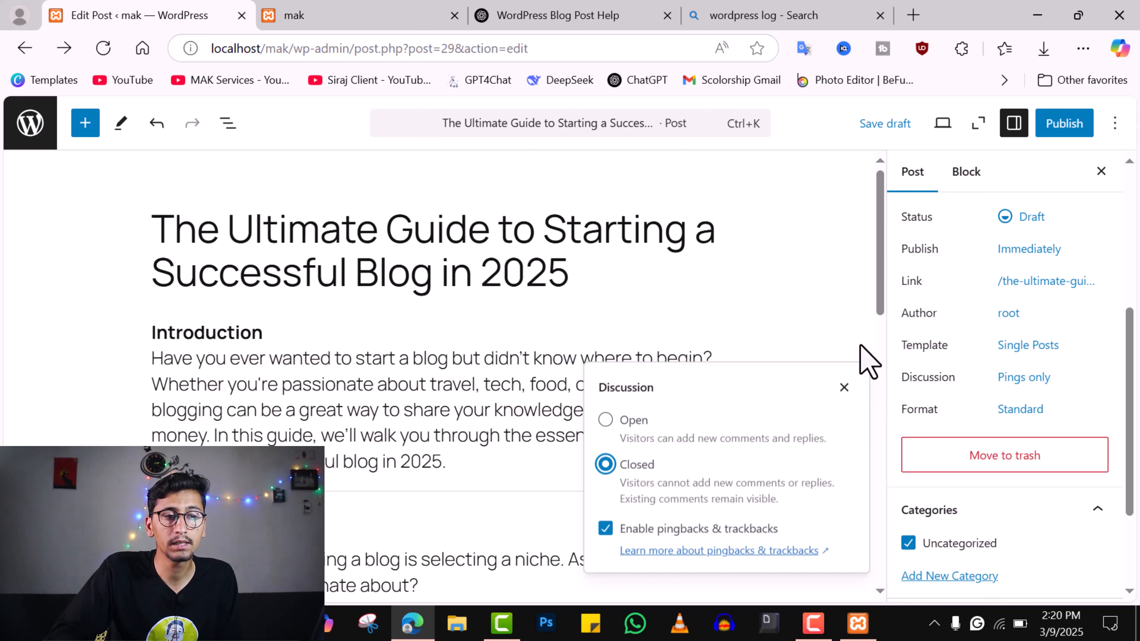
{"action": "left_click", "coordinate": [842, 301]}
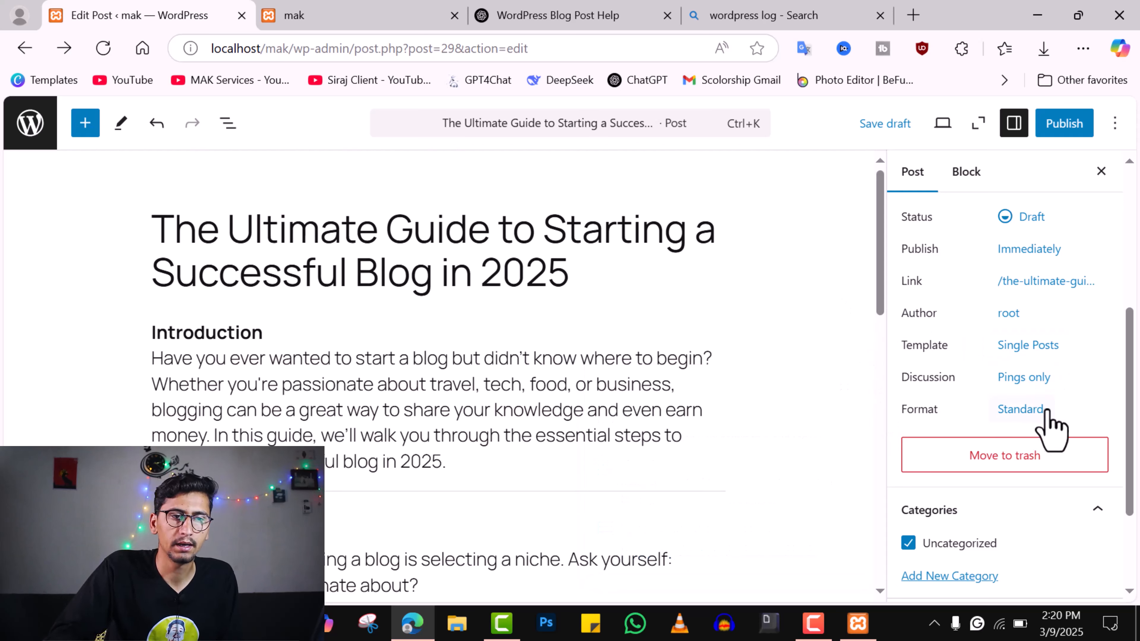
{"action": "left_click", "coordinate": [1033, 409]}
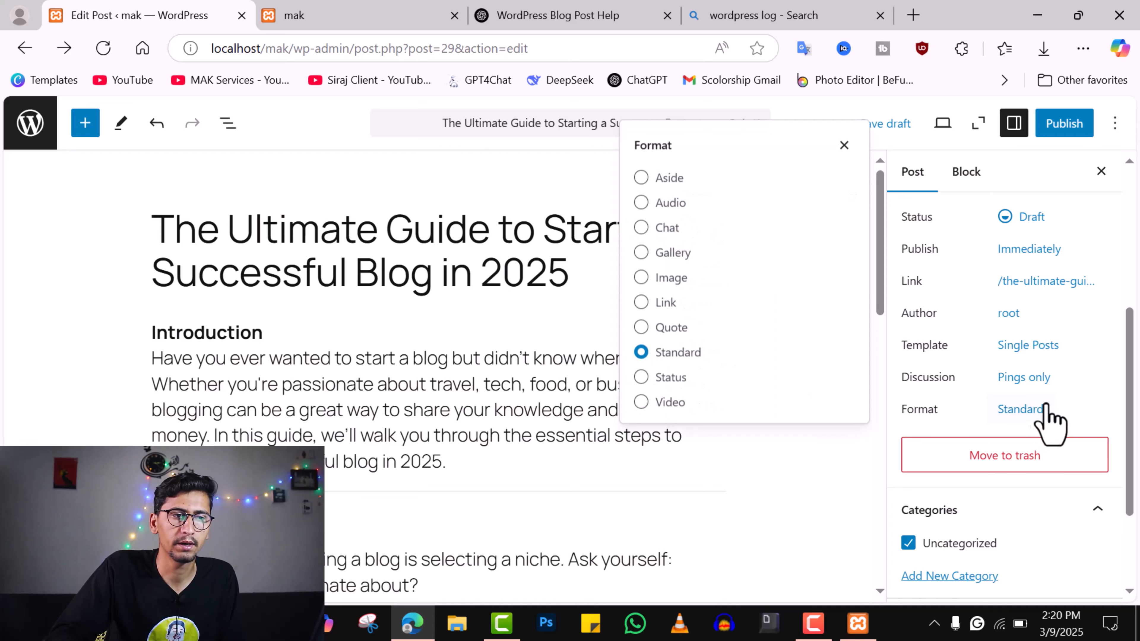
{"action": "left_click", "coordinate": [1032, 411]}
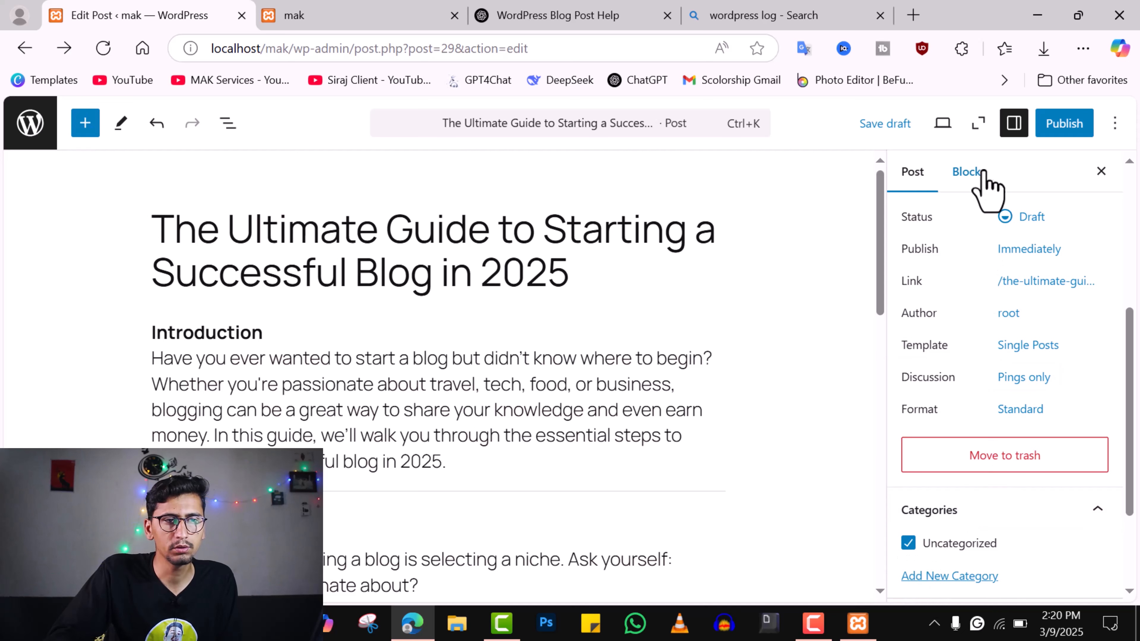
Open the block settings for the post's opening paragraph and select its "Introduction" heading text
{"action": "left_click", "coordinate": [967, 172]}
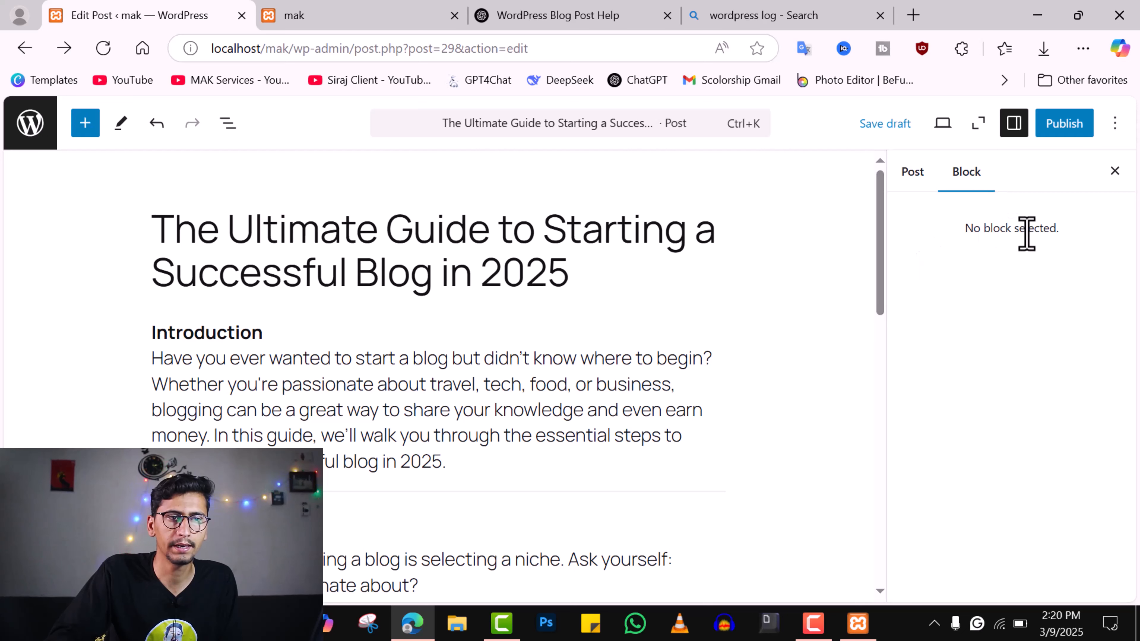
{"action": "left_click_drag", "start_coordinate": [968, 232], "coordinate": [1049, 255]}
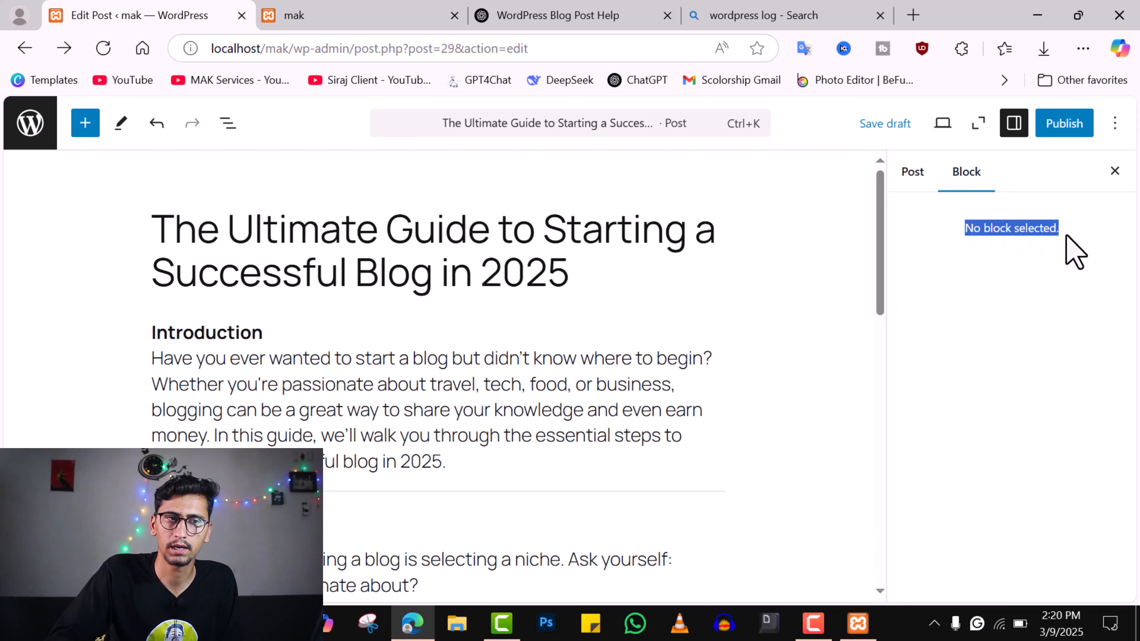
{"action": "left_click", "coordinate": [262, 383]}
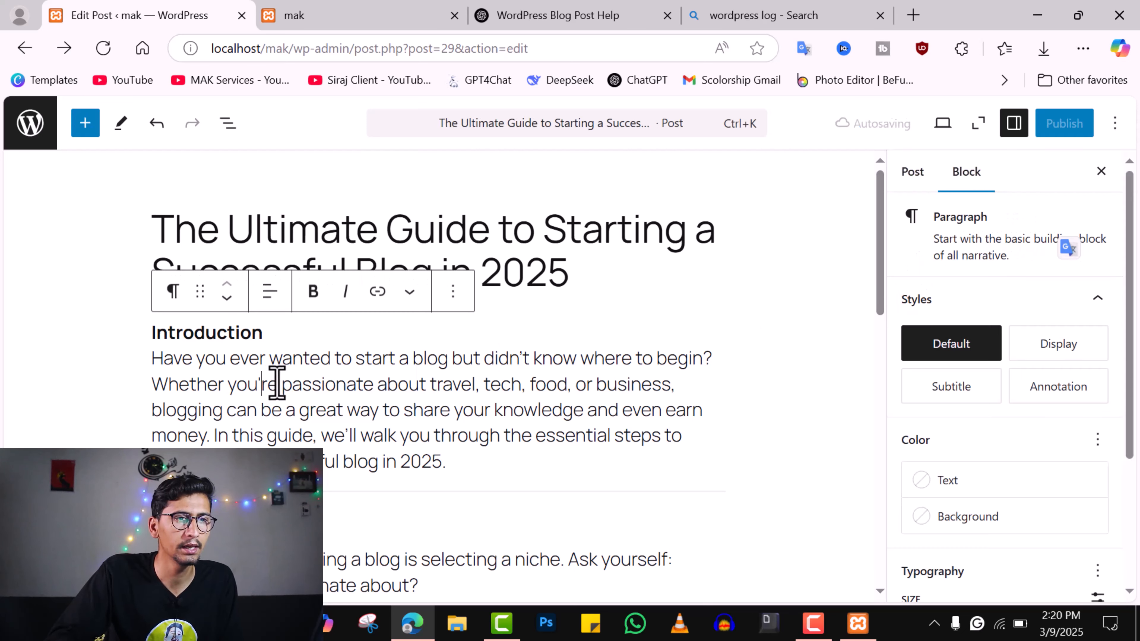
{"action": "double_click", "coordinate": [148, 330]}
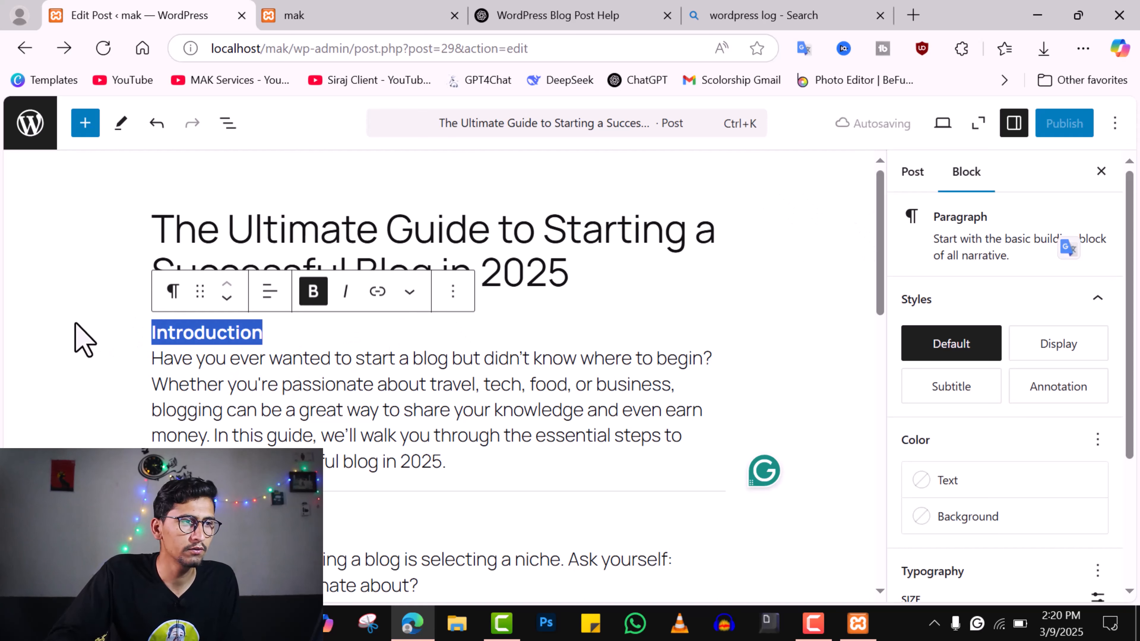
Try the Display, Annotation and Subtitle styles on the Introduction paragraph and set it back to Default
{"action": "left_click", "coordinate": [1079, 352]}
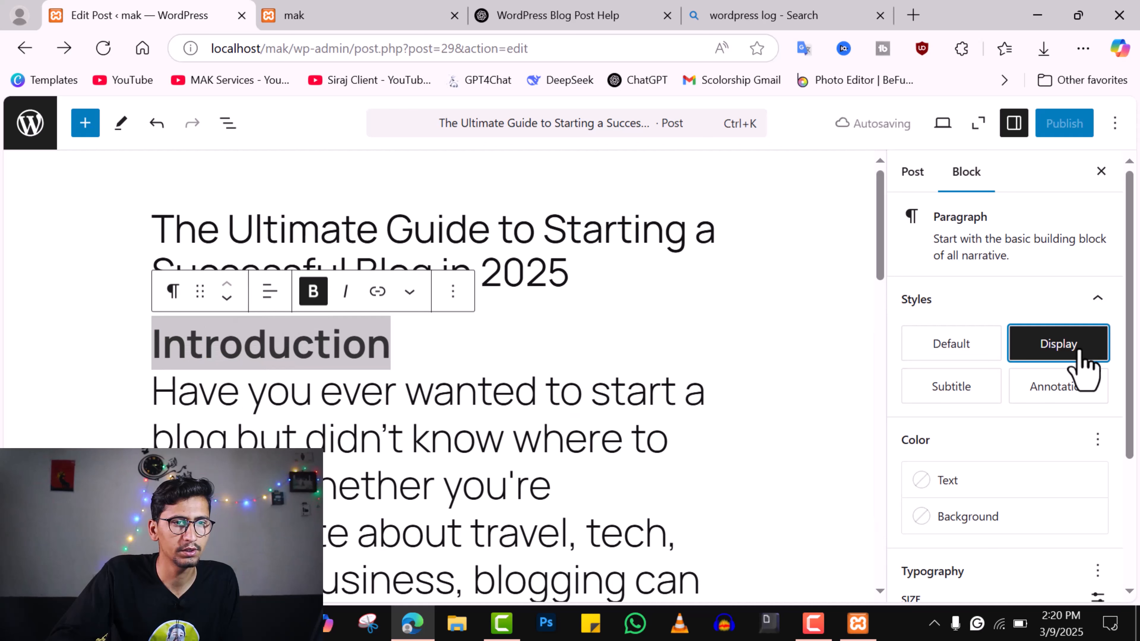
{"action": "left_click", "coordinate": [965, 352]}
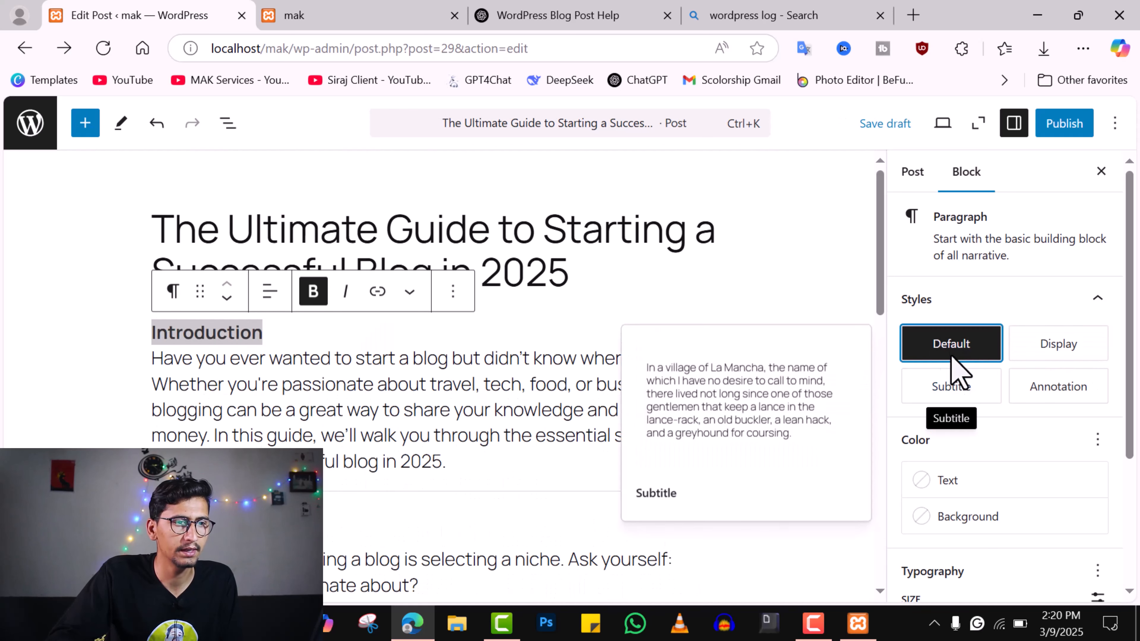
{"action": "left_click", "coordinate": [1018, 397]}
{"action": "left_click", "coordinate": [981, 404]}
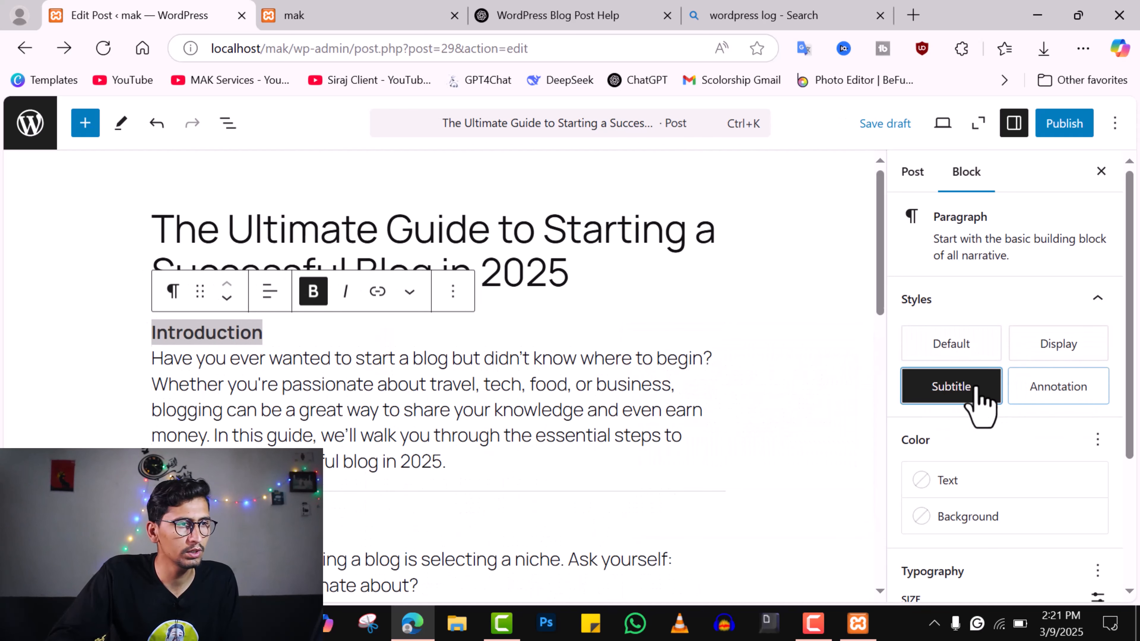
{"action": "left_click", "coordinate": [965, 352]}
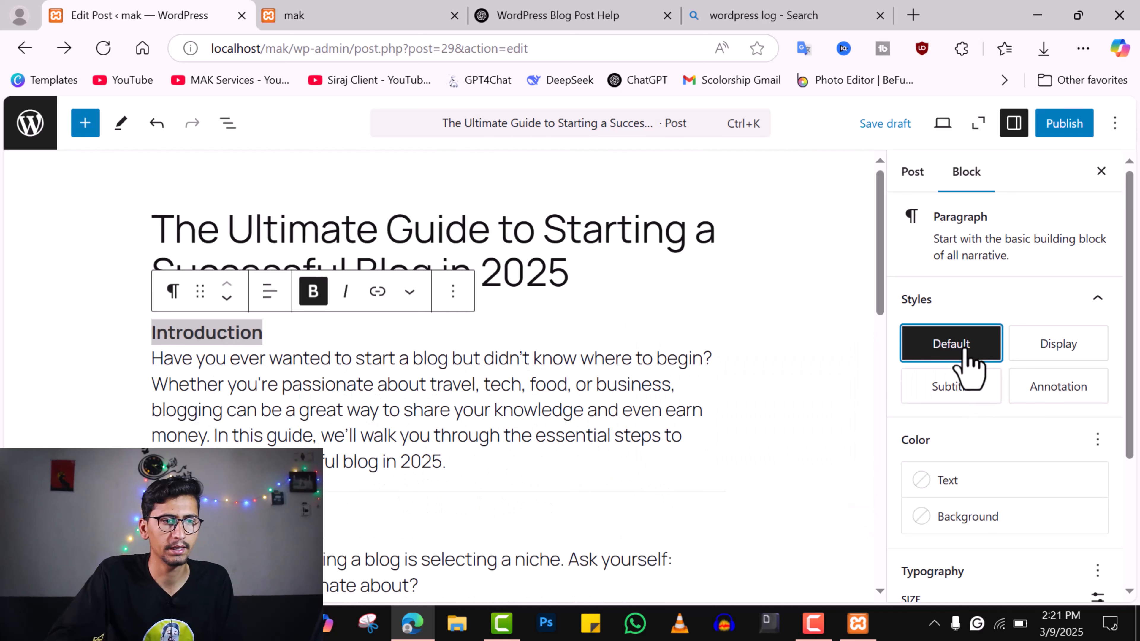
Try purple and yellow text colors on the Introduction paragraph and set the text to Contrast black (#111111)
{"action": "left_click", "coordinate": [1098, 440]}
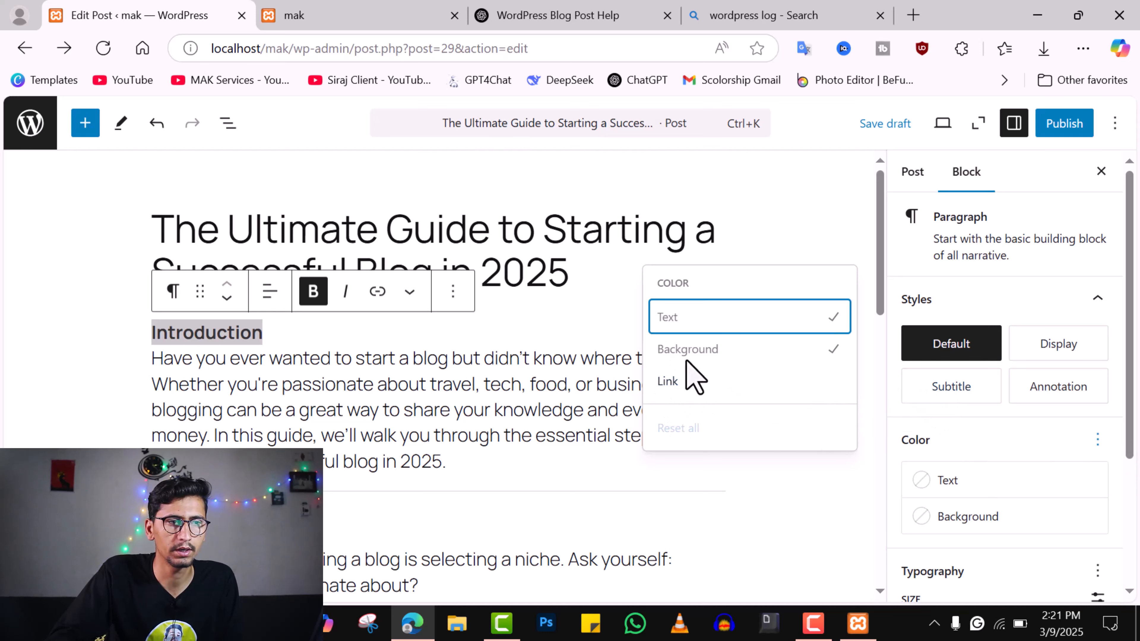
{"action": "left_click", "coordinate": [990, 453]}
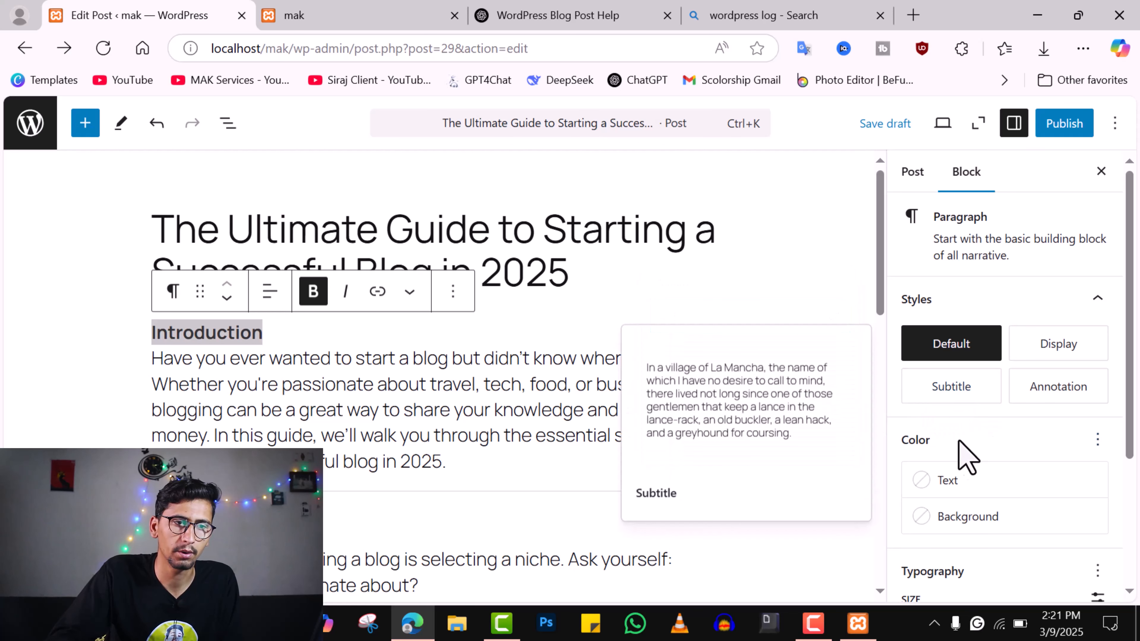
{"action": "left_click", "coordinate": [928, 482]}
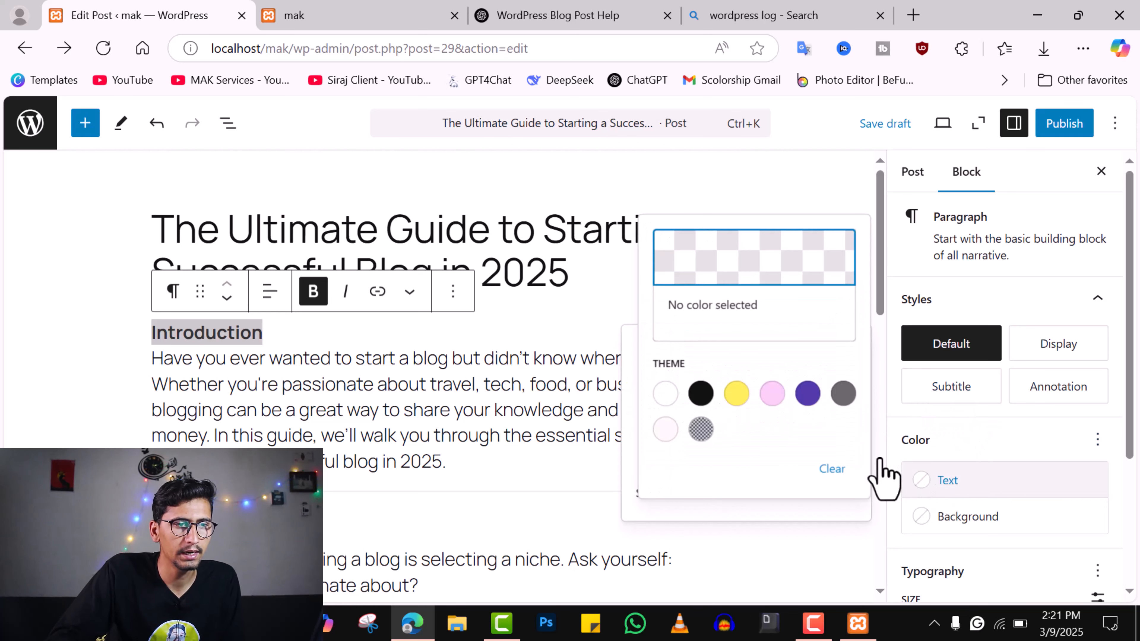
{"action": "left_click", "coordinate": [806, 395]}
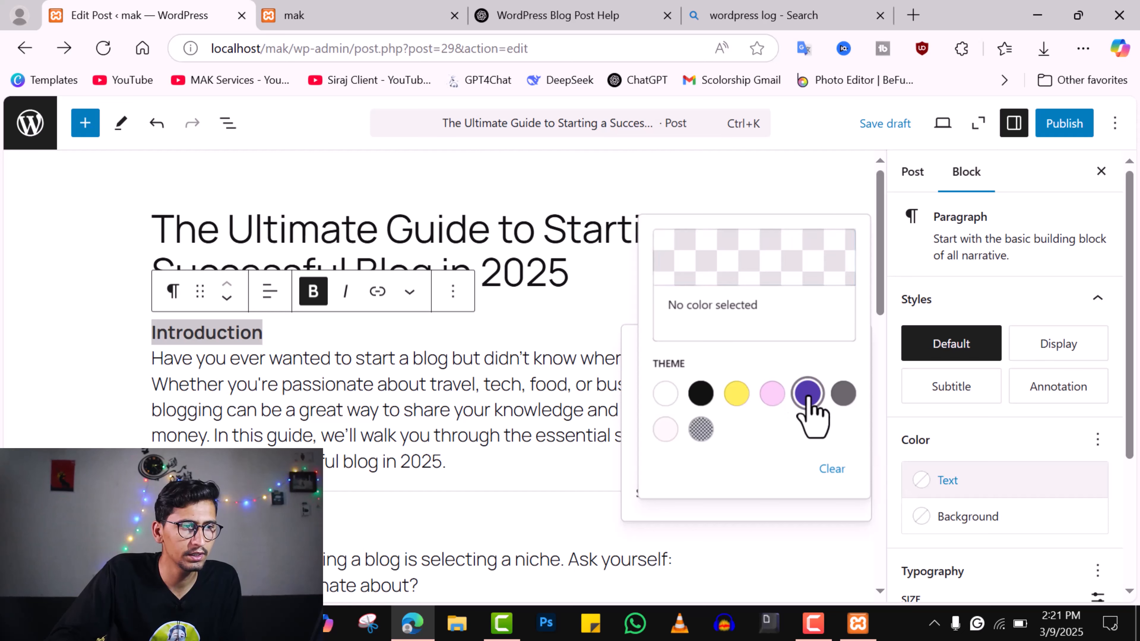
{"action": "left_click", "coordinate": [738, 401]}
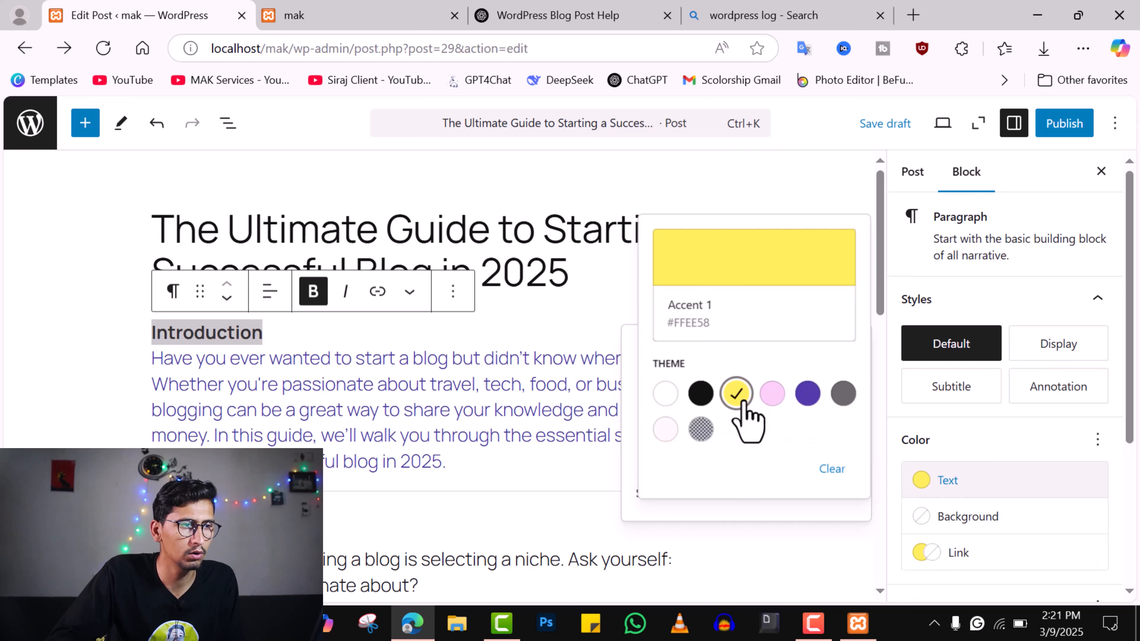
{"action": "left_click", "coordinate": [700, 394]}
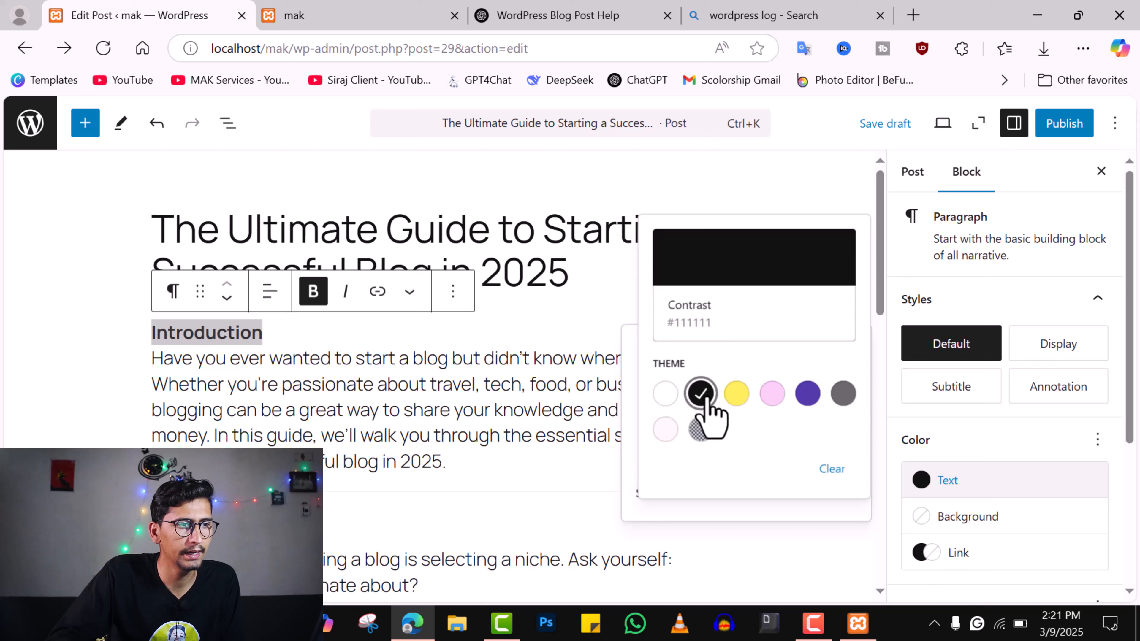
Give the Introduction paragraph a linear 135° gradient background with an added red #FF0000 color stop
{"action": "left_click", "coordinate": [969, 516]}
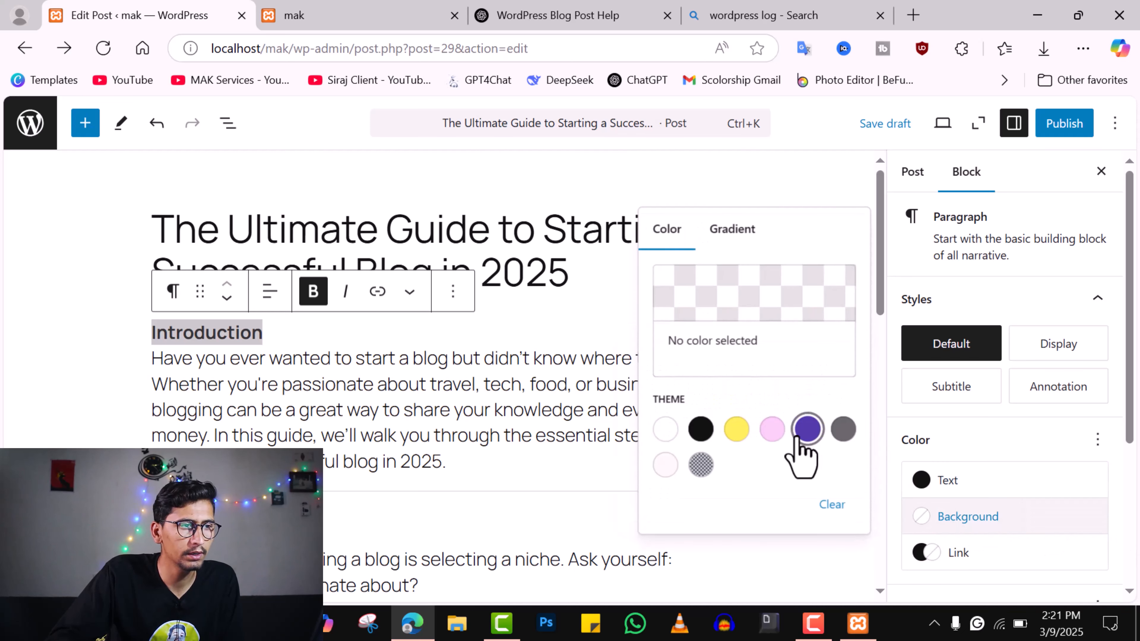
{"action": "left_click", "coordinate": [806, 431]}
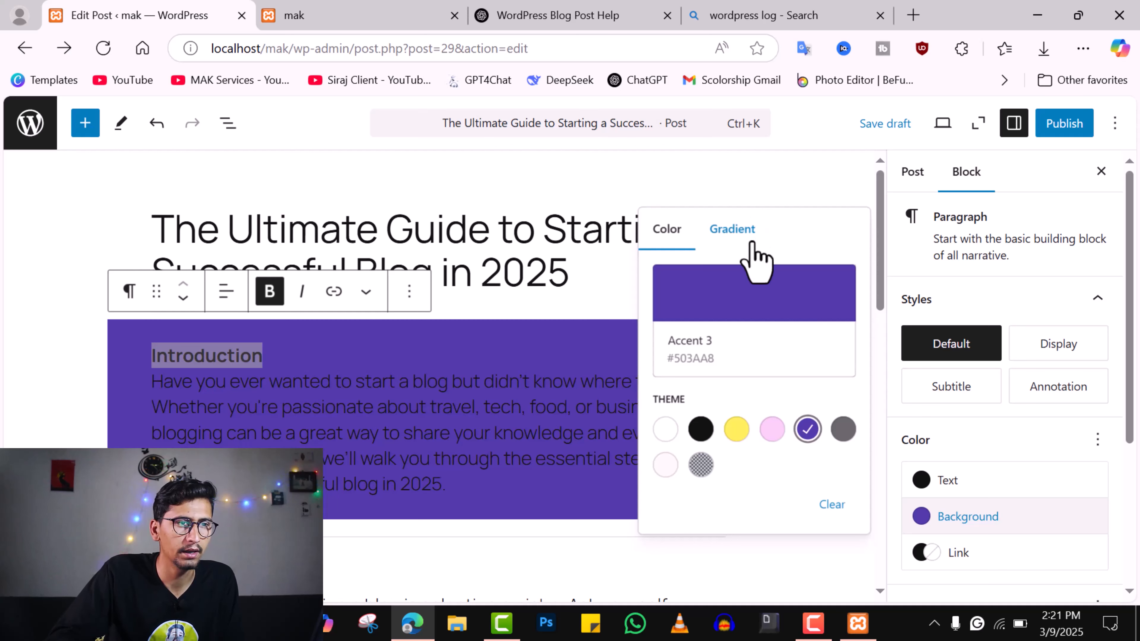
{"action": "left_click", "coordinate": [754, 252]}
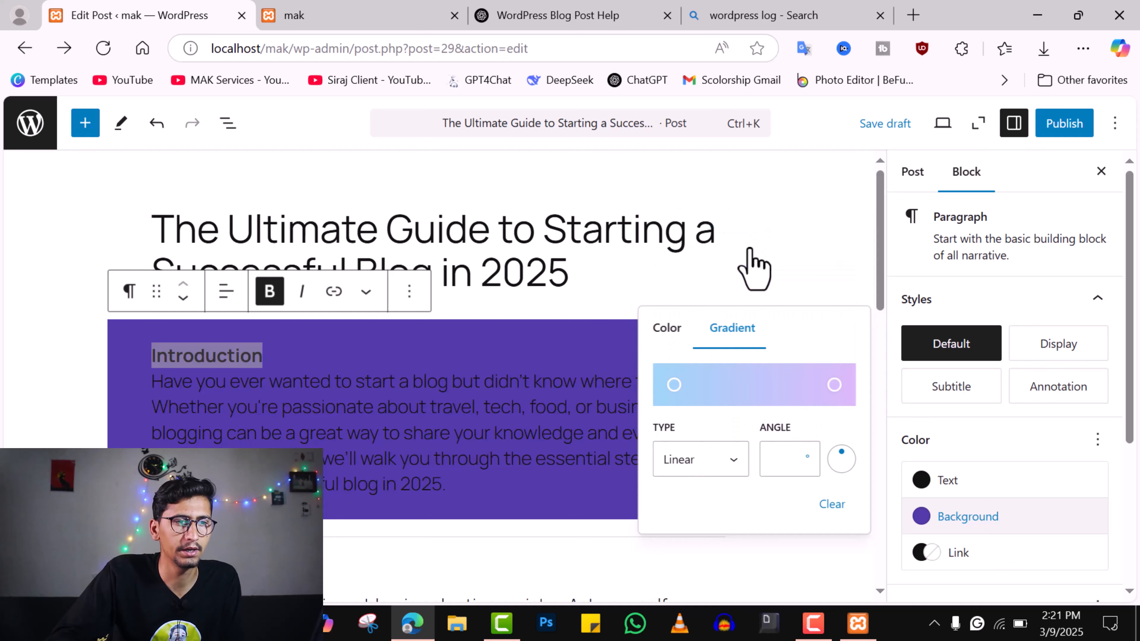
{"action": "left_click", "coordinate": [766, 384]}
{"action": "left_click_drag", "start_coordinate": [937, 63], "coordinate": [936, 65]}
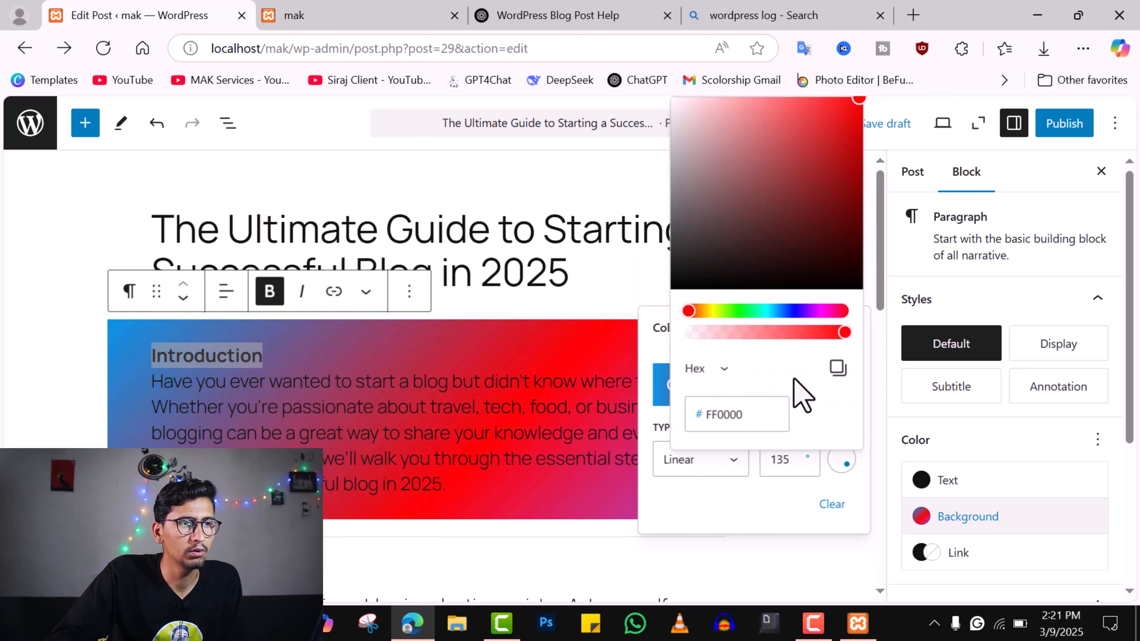
{"action": "left_click", "coordinate": [720, 516]}
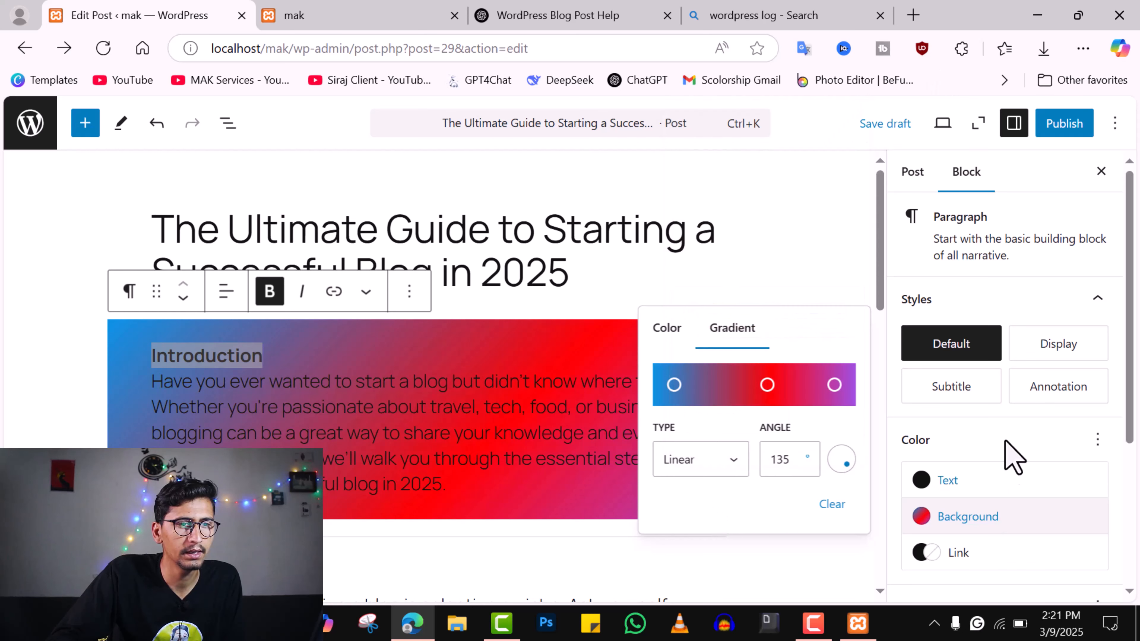
{"action": "left_click", "coordinate": [1005, 449]}
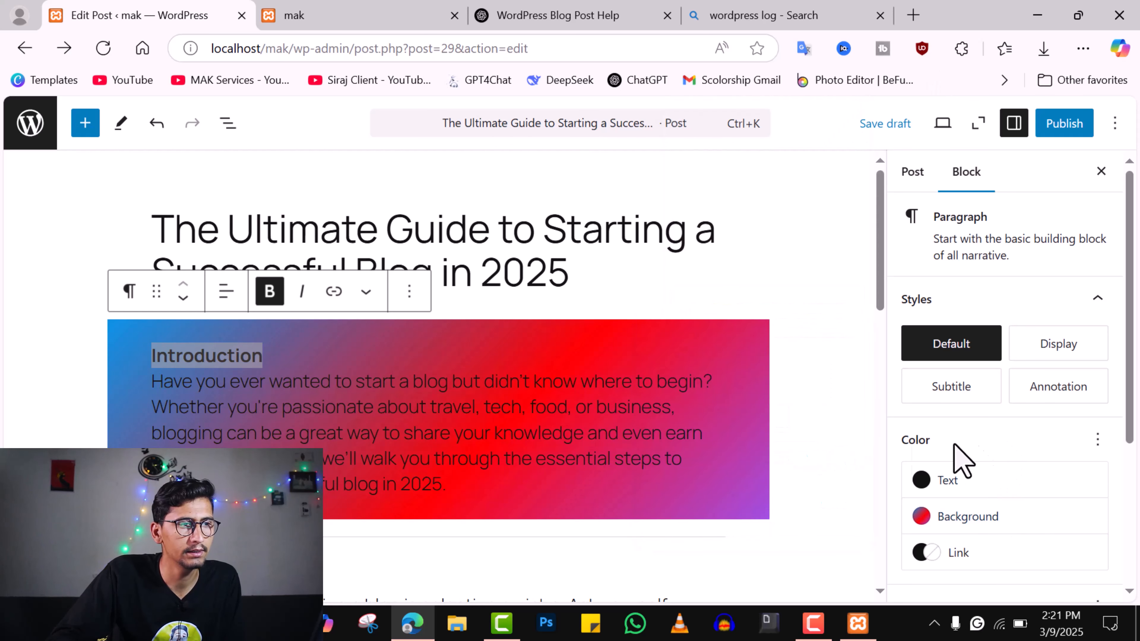
Set the Introduction paragraph's text color to Base white (#FFFFFF) and deselect the block
{"action": "left_click", "coordinate": [933, 481]}
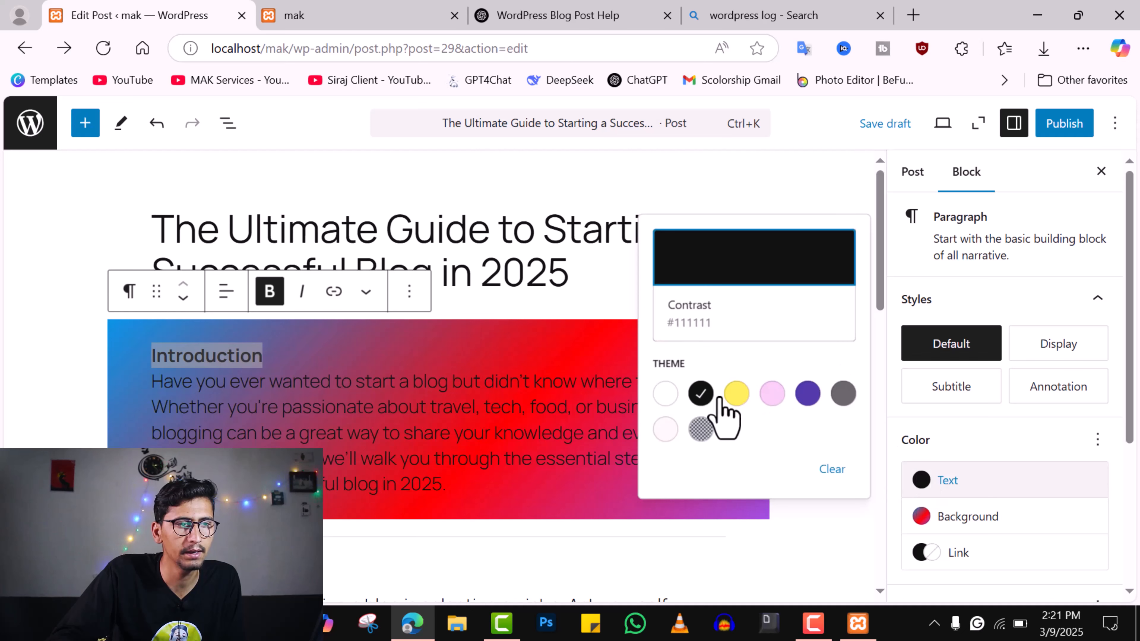
{"action": "left_click", "coordinate": [659, 401]}
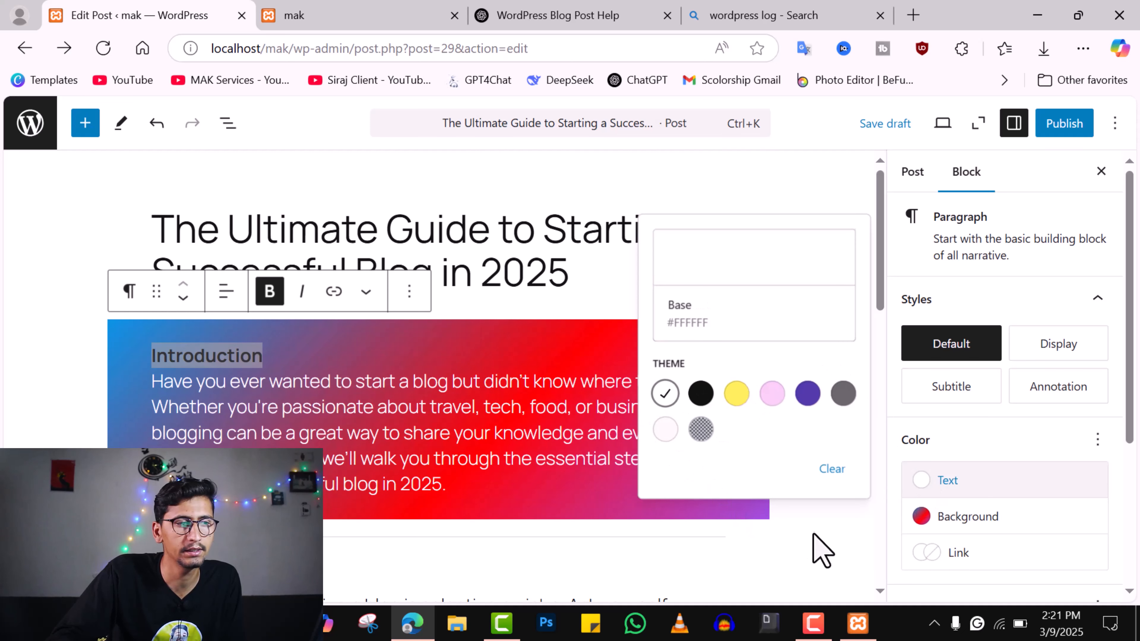
{"action": "left_click", "coordinate": [815, 544]}
{"action": "left_click", "coordinate": [815, 544]}
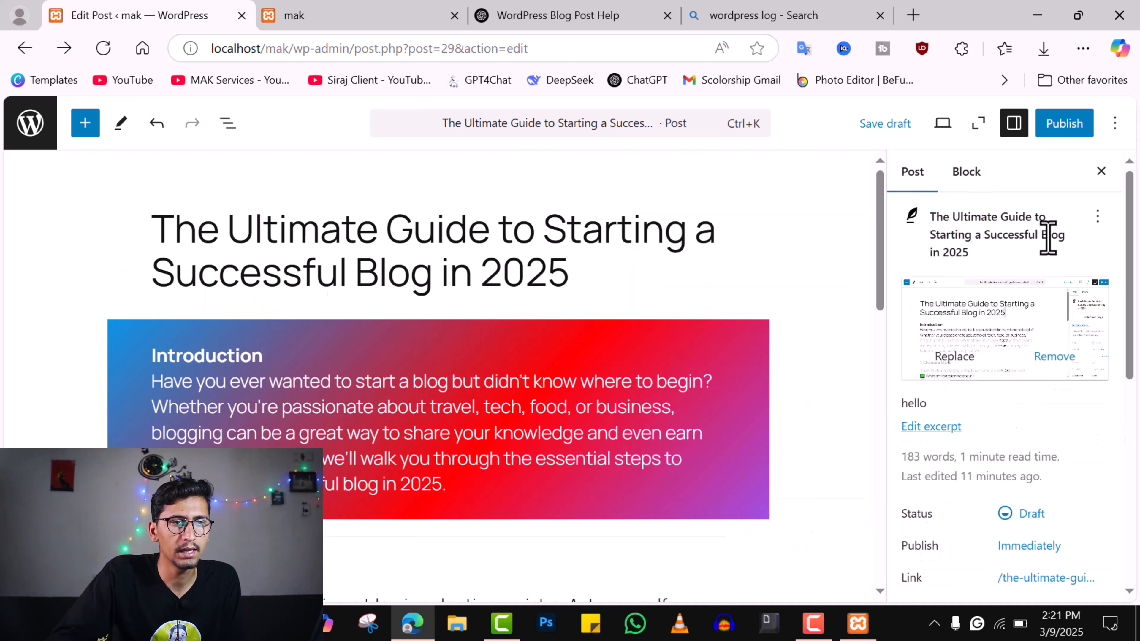
Try the Small through Extra Extra Large text sizes on the Introduction paragraph and set its size to Medium
{"action": "left_click", "coordinate": [965, 173]}
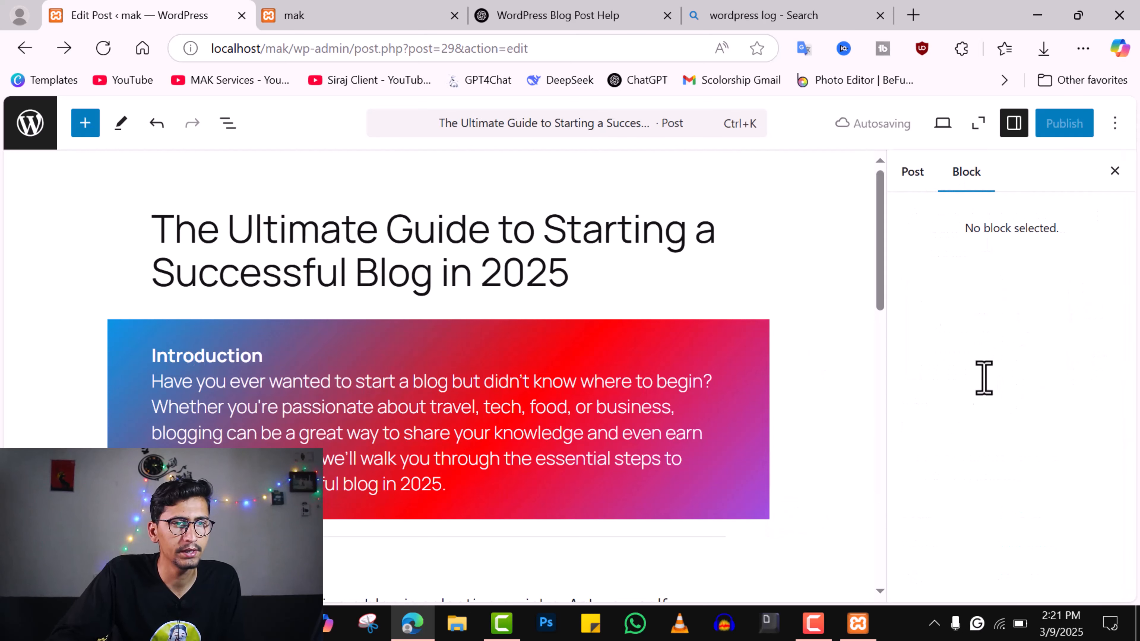
{"action": "scroll", "coordinate": [967, 377], "scroll_direction": "down", "scroll_amount": 5}
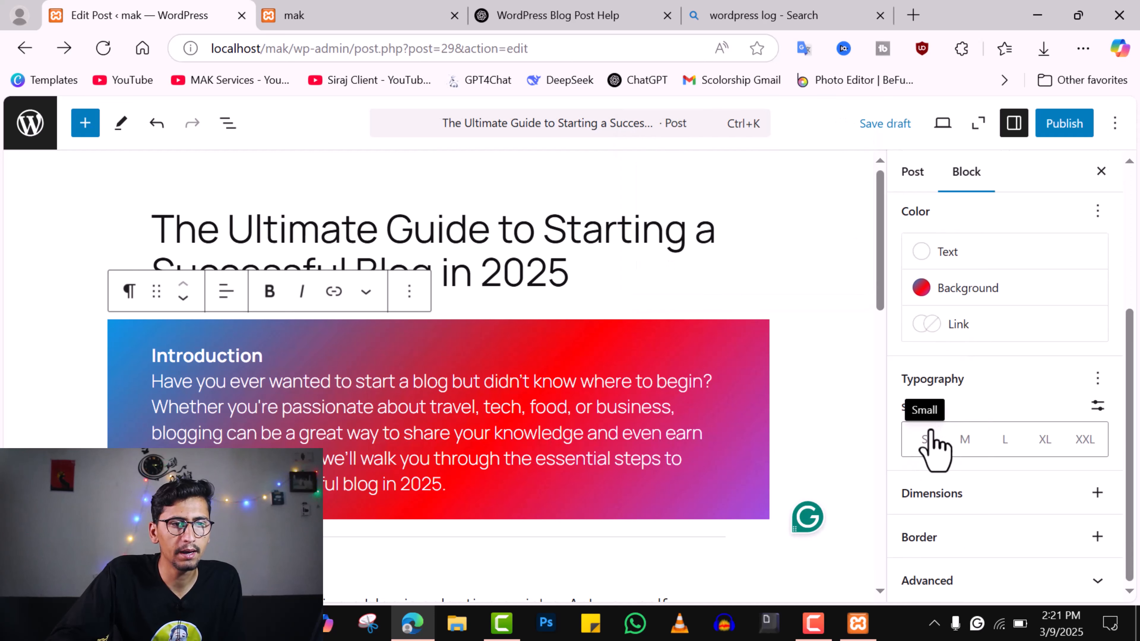
{"action": "left_click", "coordinate": [929, 438]}
{"action": "left_click", "coordinate": [966, 447]}
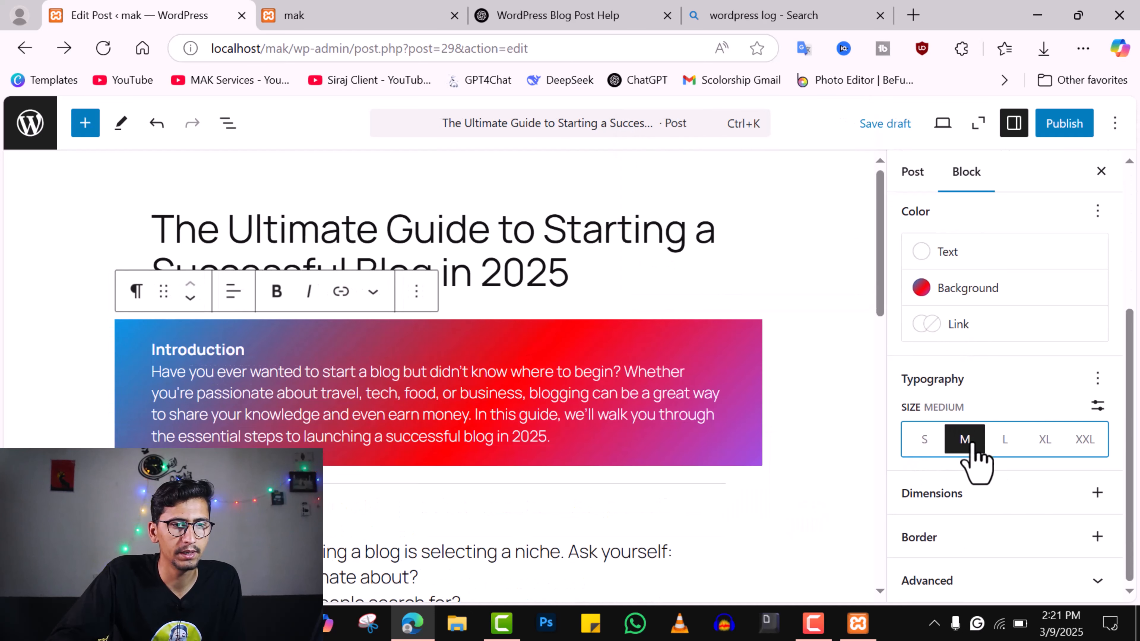
{"action": "left_click", "coordinate": [1007, 440]}
{"action": "left_click", "coordinate": [1046, 441]}
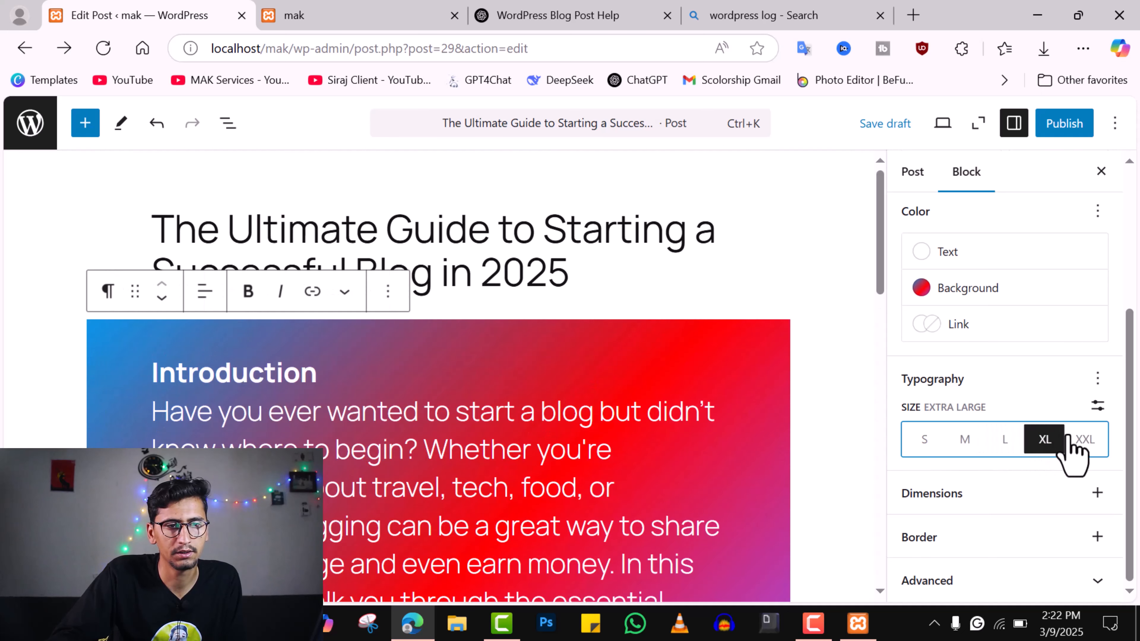
{"action": "left_click", "coordinate": [1087, 442]}
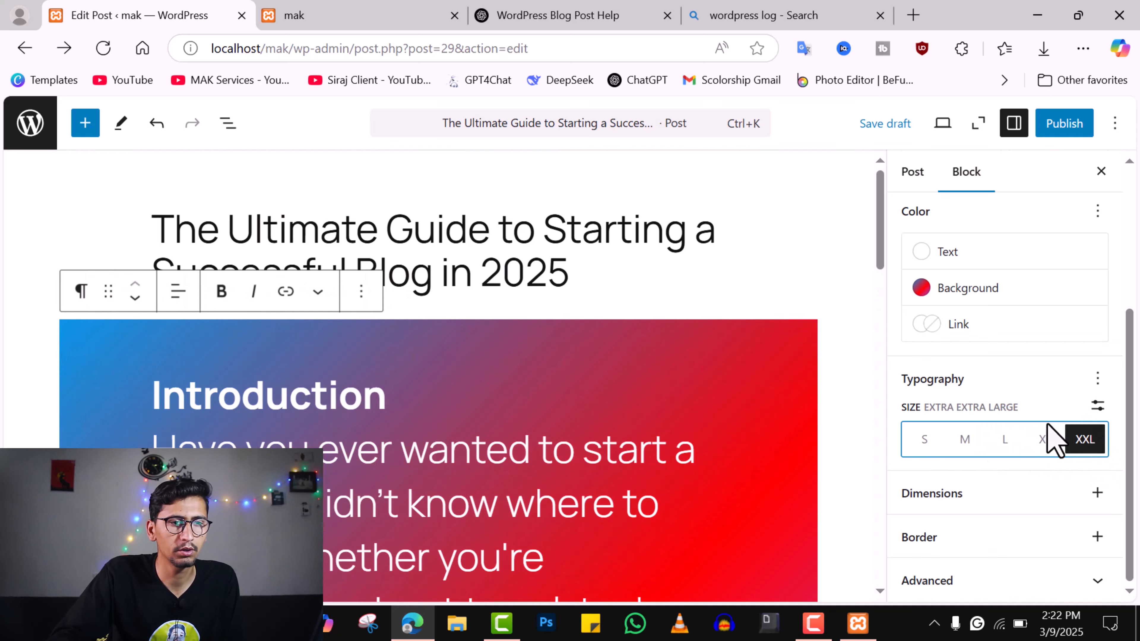
{"action": "left_click", "coordinate": [927, 440]}
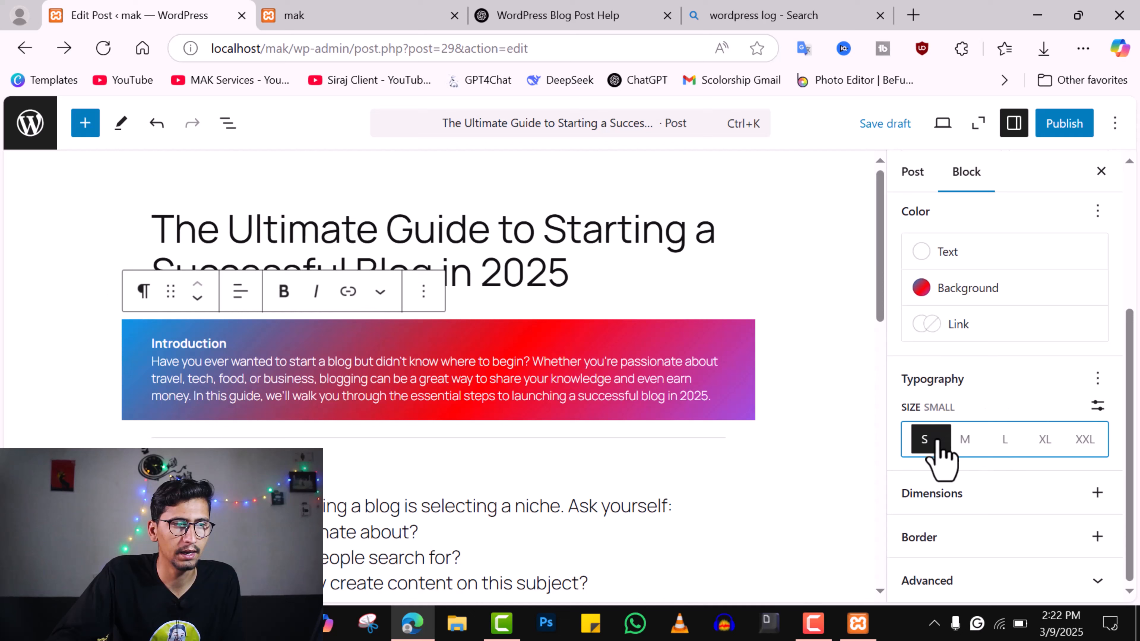
{"action": "left_click", "coordinate": [964, 442]}
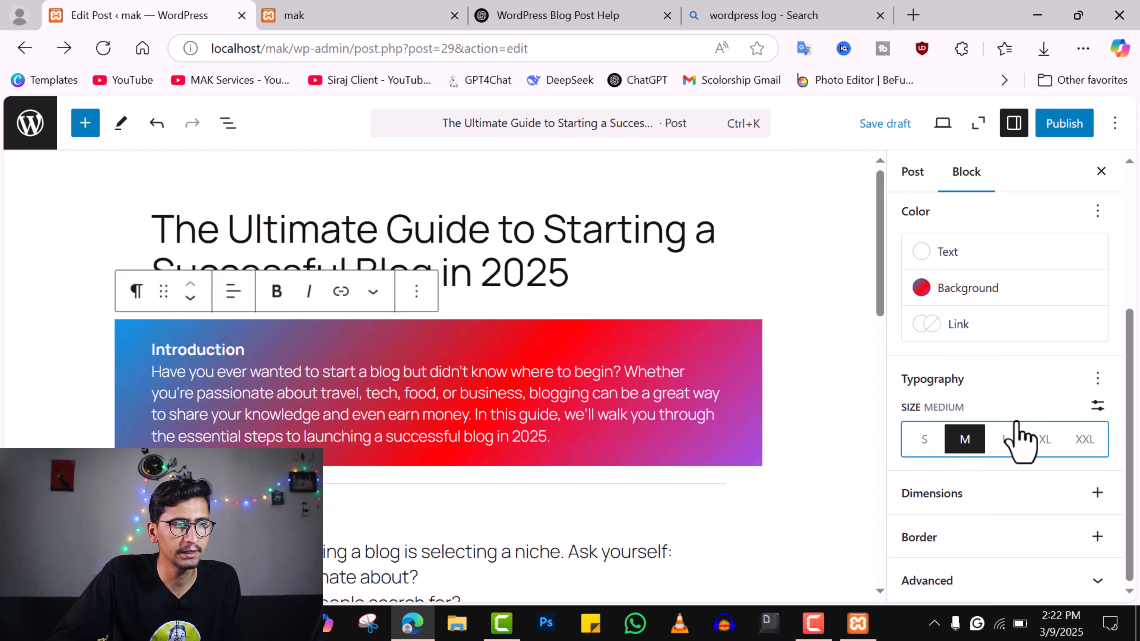
Review the custom size setting and the additional typography options available for the Introduction paragraph
{"action": "left_click", "coordinate": [1096, 406]}
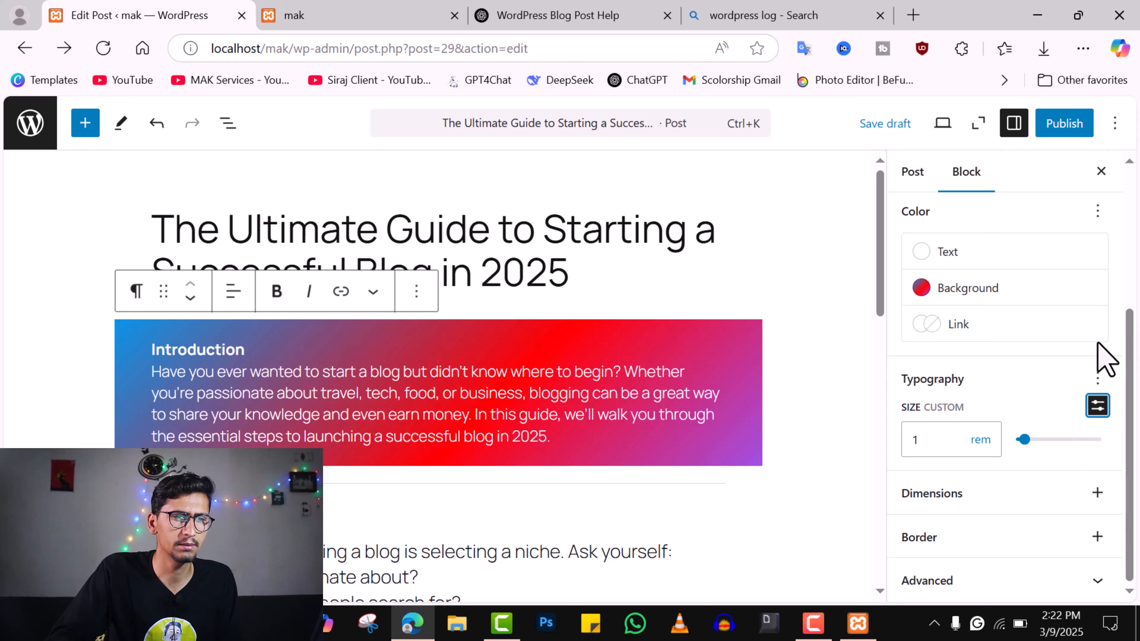
{"action": "left_click", "coordinate": [1096, 378]}
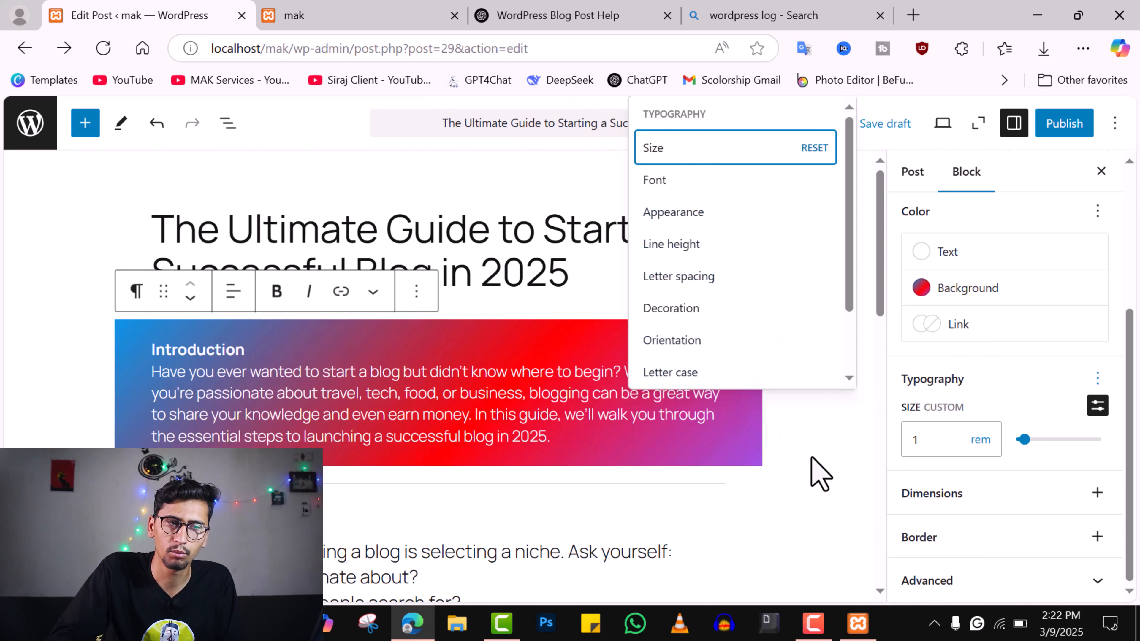
{"action": "left_click", "coordinate": [820, 474]}
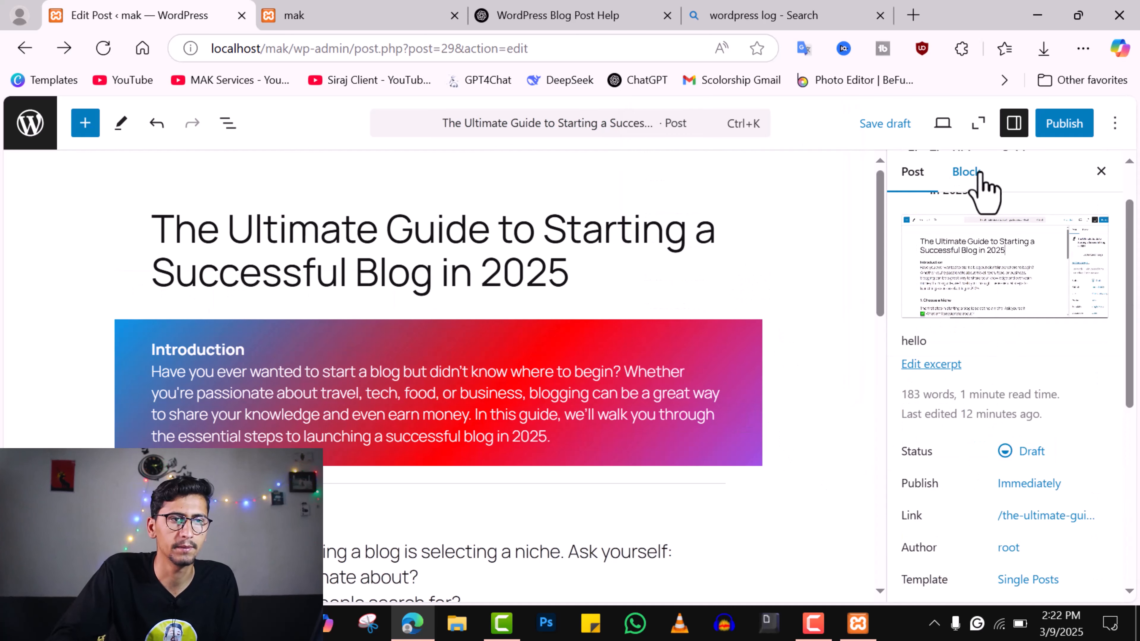
{"action": "left_click", "coordinate": [972, 174]}
{"action": "left_click", "coordinate": [801, 401]}
{"action": "scroll", "coordinate": [855, 387], "scroll_direction": "down", "scroll_amount": 5}
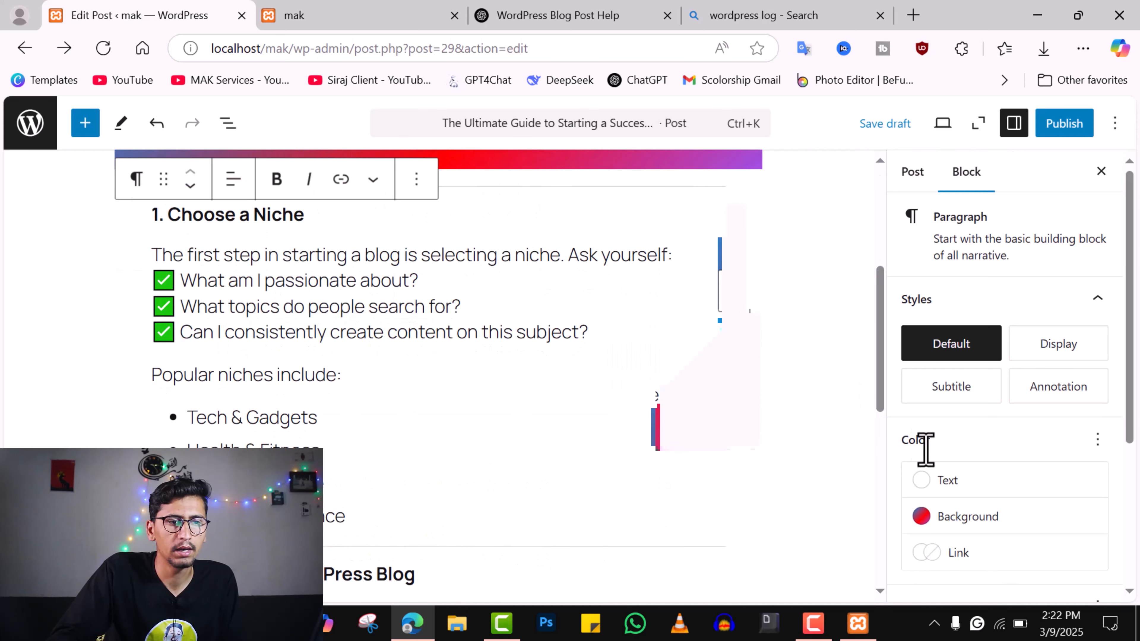
{"action": "scroll", "coordinate": [975, 517], "scroll_direction": "down", "scroll_amount": 4}
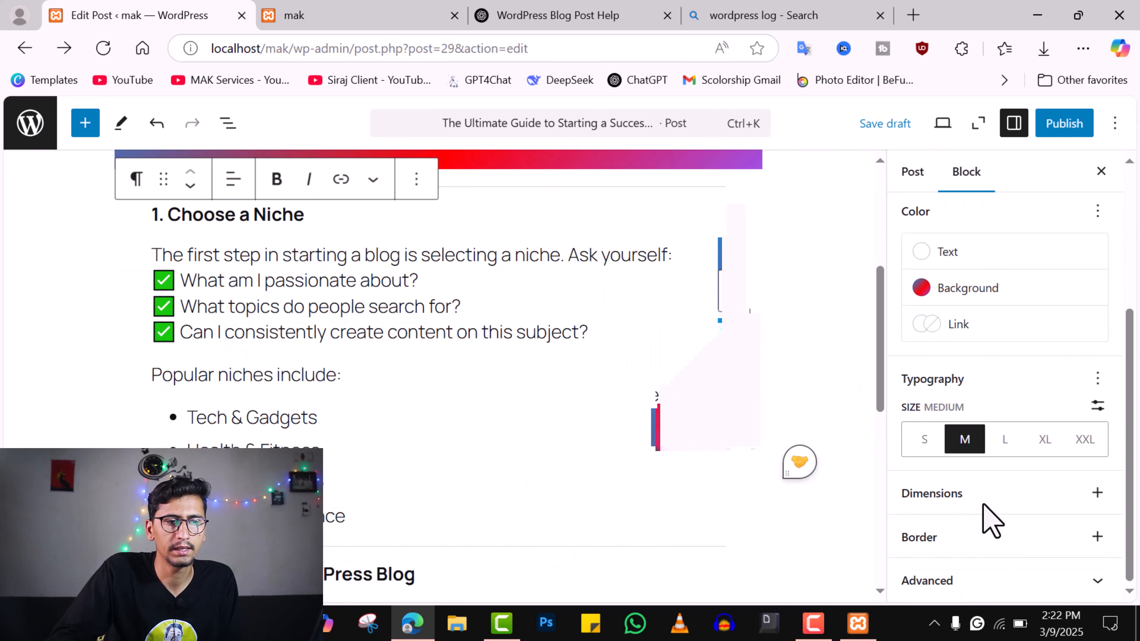
Enable padding and margin for the first paragraph under "Choose a Niche" and set padding to Small vertically and X-Small horizontally
{"action": "left_click", "coordinate": [339, 280]}
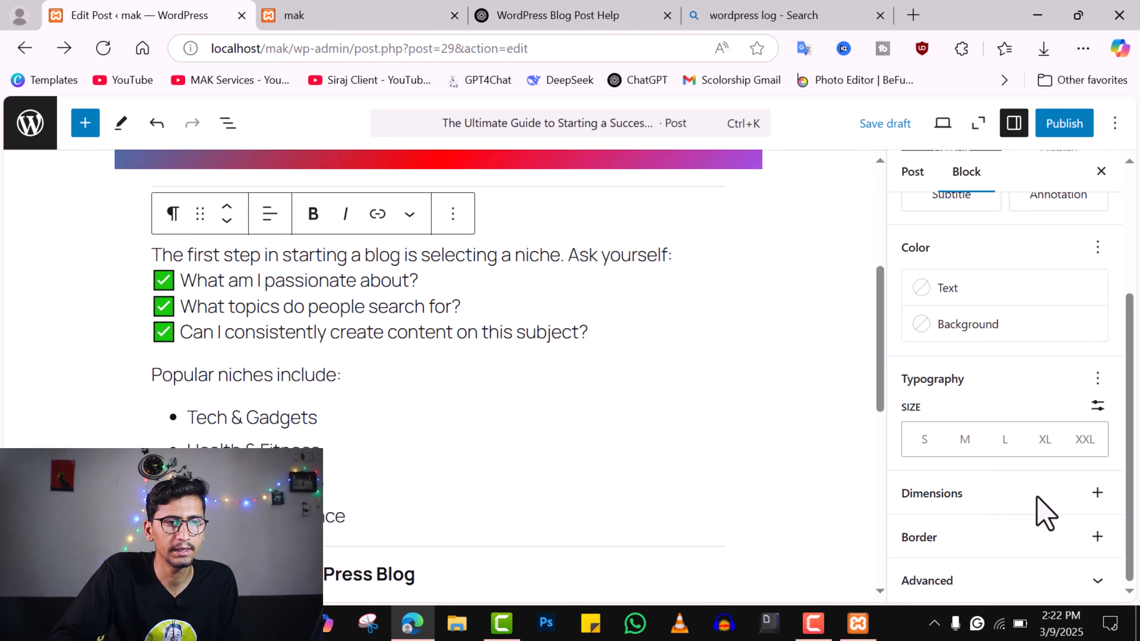
{"action": "left_click", "coordinate": [1097, 492]}
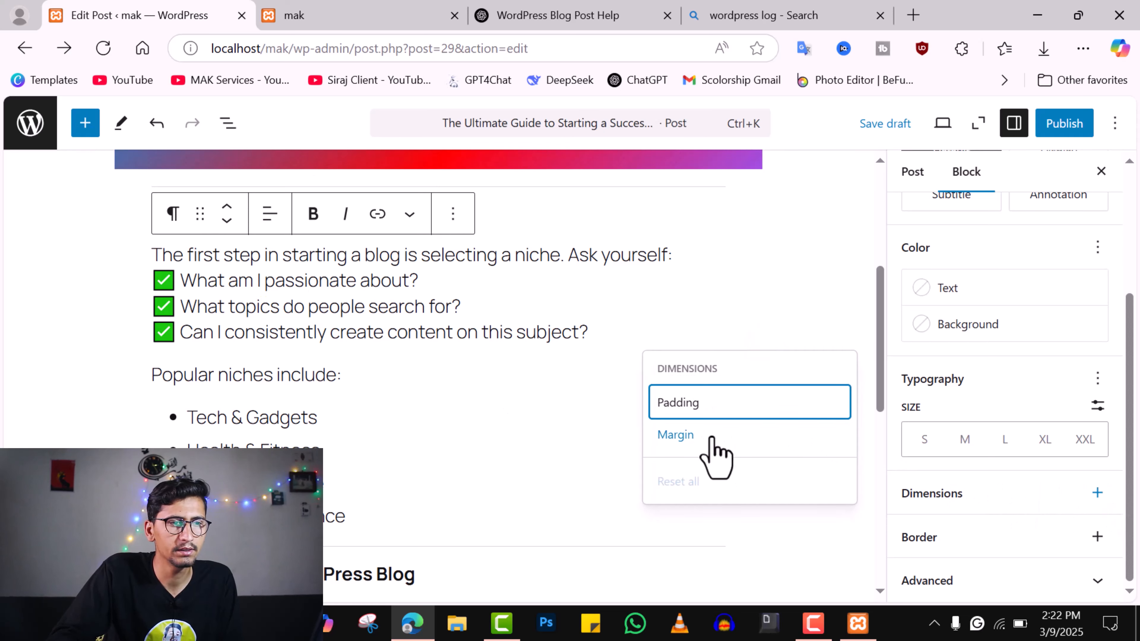
{"action": "left_click", "coordinate": [709, 404]}
{"action": "left_click", "coordinate": [747, 433]}
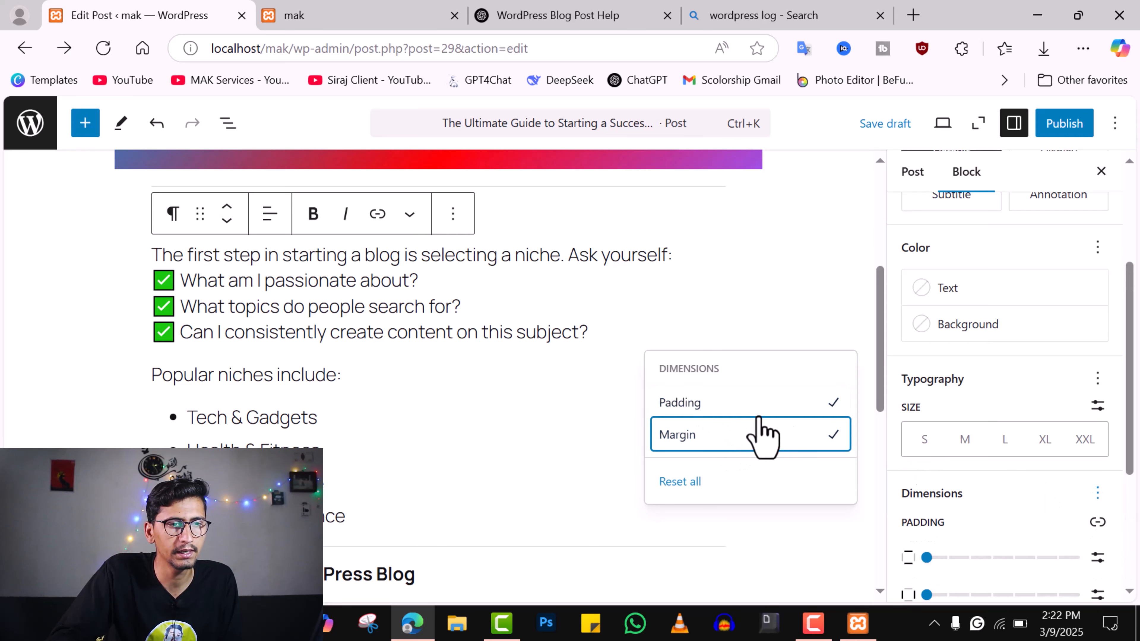
{"action": "left_click", "coordinate": [947, 476]}
{"action": "scroll", "coordinate": [947, 476], "scroll_direction": "down", "scroll_amount": 2}
{"action": "left_click_drag", "start_coordinate": [945, 472], "coordinate": [987, 467]}
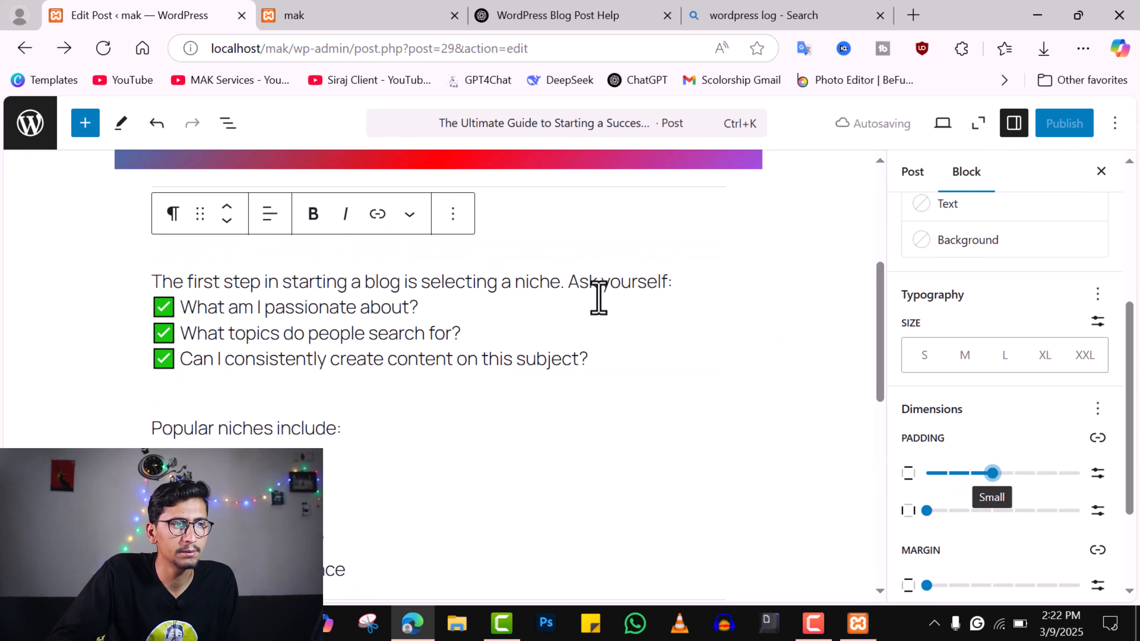
{"action": "left_click", "coordinate": [965, 510]}
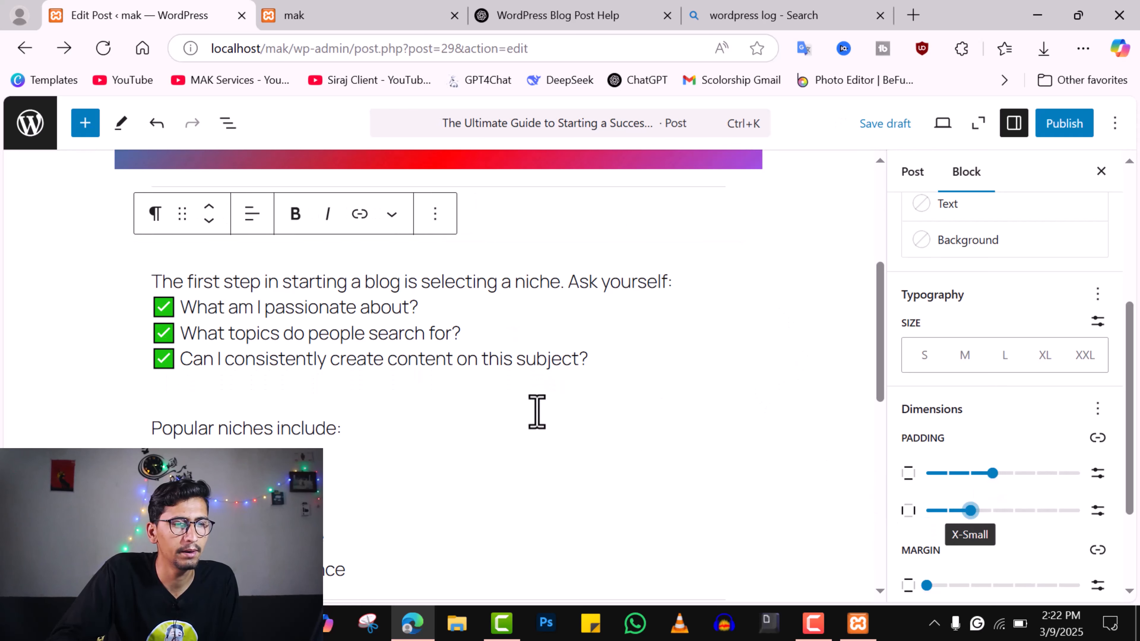
Set the niche paragraph's margin to Regular vertically and X-Small horizontally
{"action": "left_click_drag", "start_coordinate": [927, 585], "coordinate": [1015, 586]}
{"action": "scroll", "coordinate": [998, 542], "scroll_direction": "down", "scroll_amount": 3}
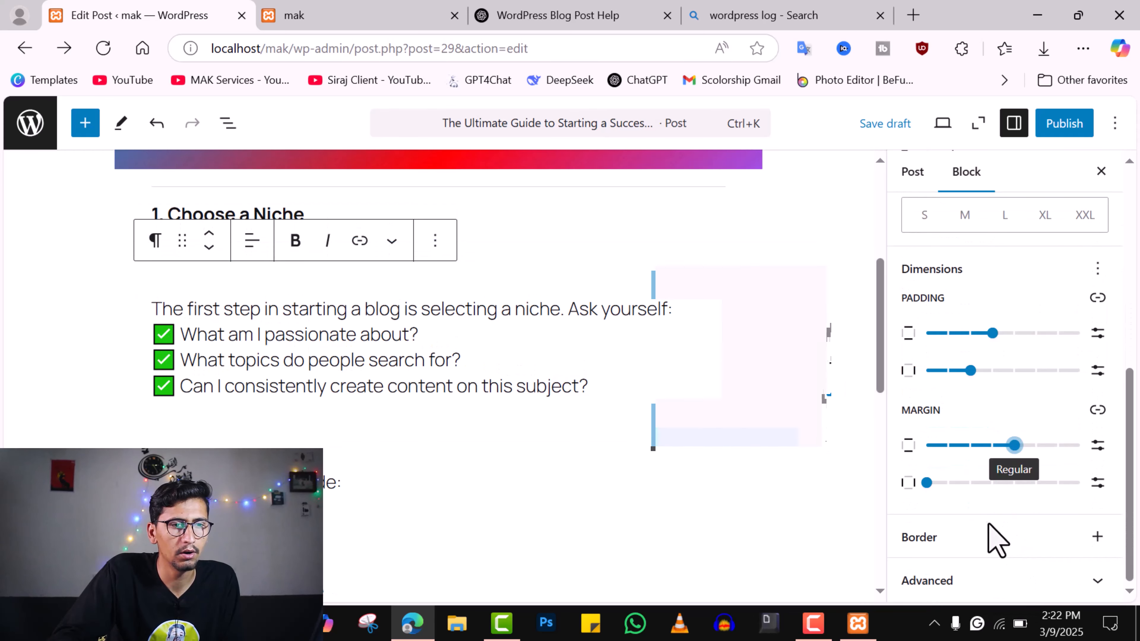
{"action": "left_click", "coordinate": [971, 483]}
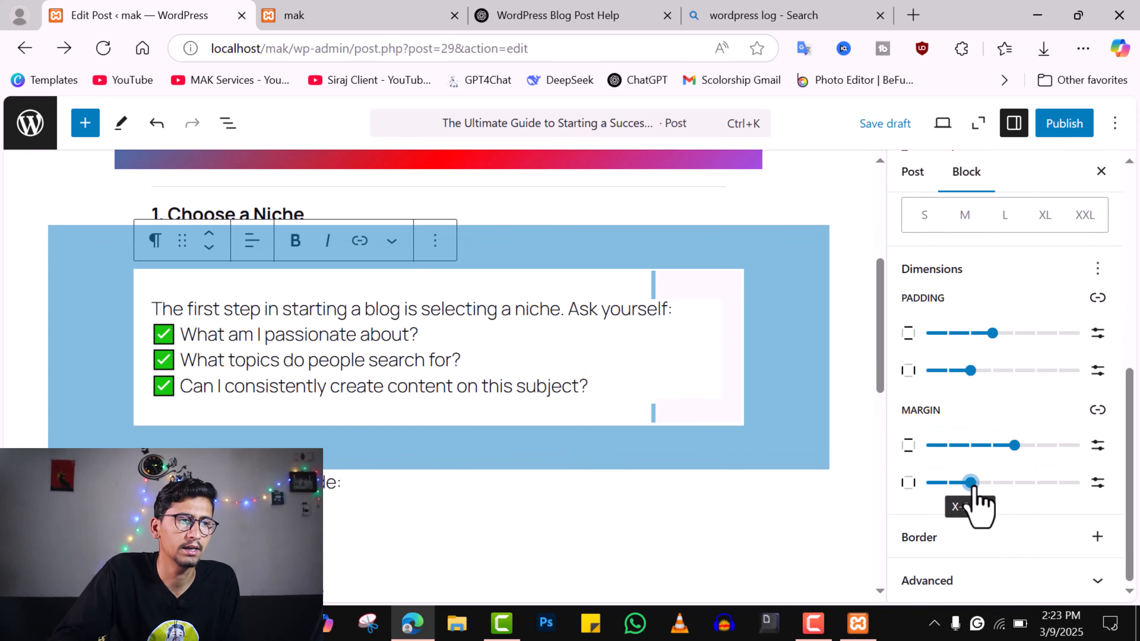
{"action": "left_click", "coordinate": [1097, 538]}
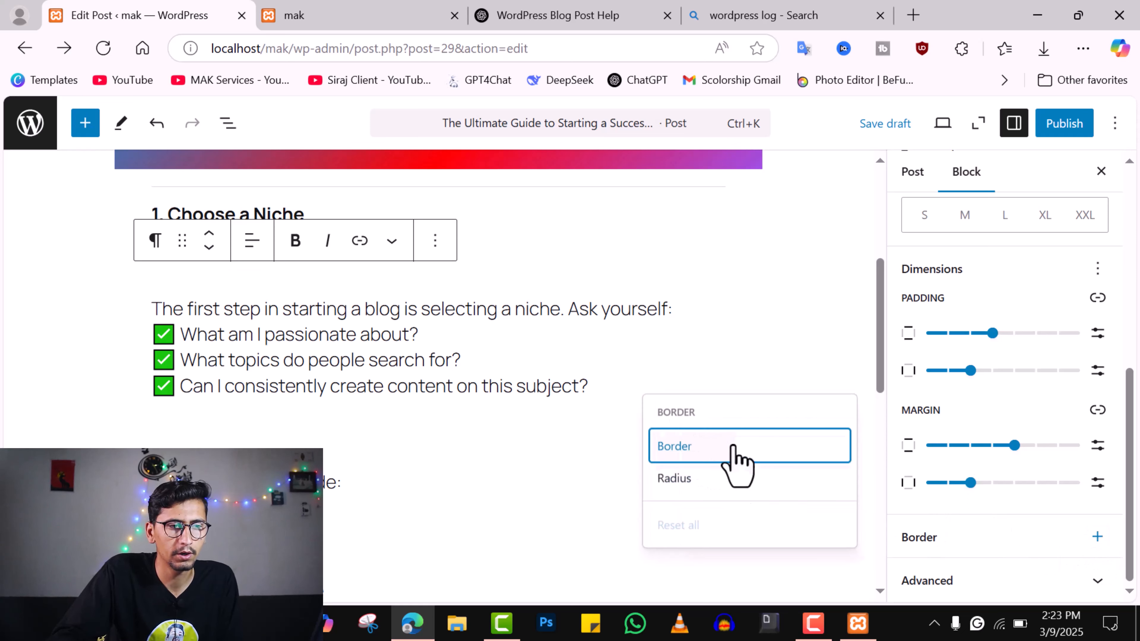
{"action": "left_click", "coordinate": [735, 465]}
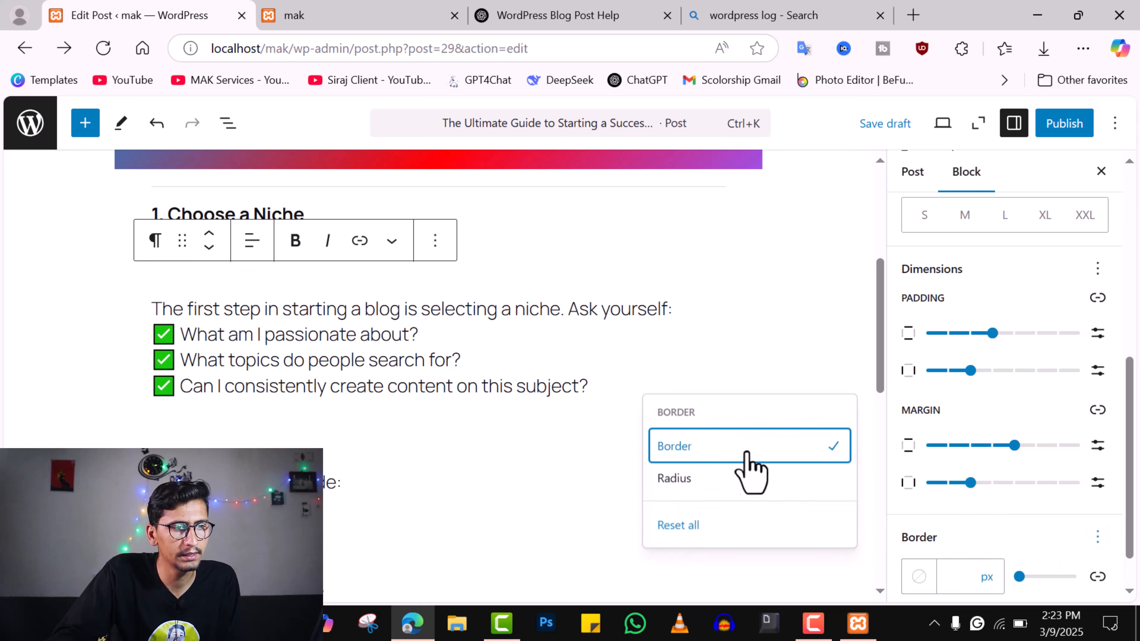
{"action": "left_click", "coordinate": [756, 487]}
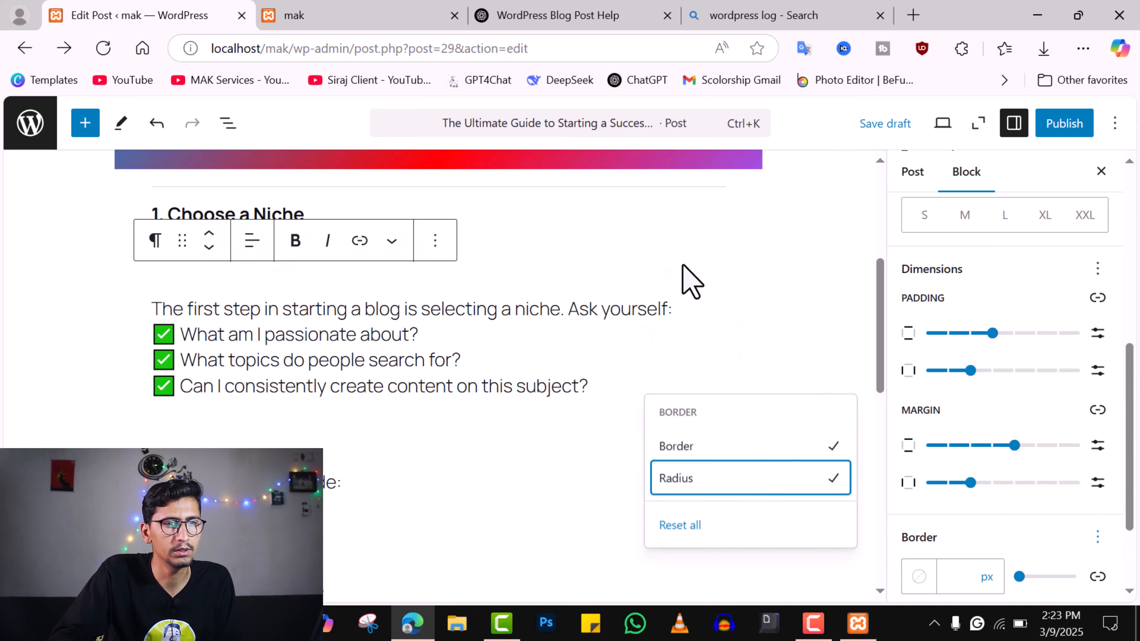
Enable the border and radius settings for the Introduction paragraph
{"action": "scroll", "coordinate": [685, 314], "scroll_direction": "up", "scroll_amount": 5}
{"action": "left_click", "coordinate": [612, 373]}
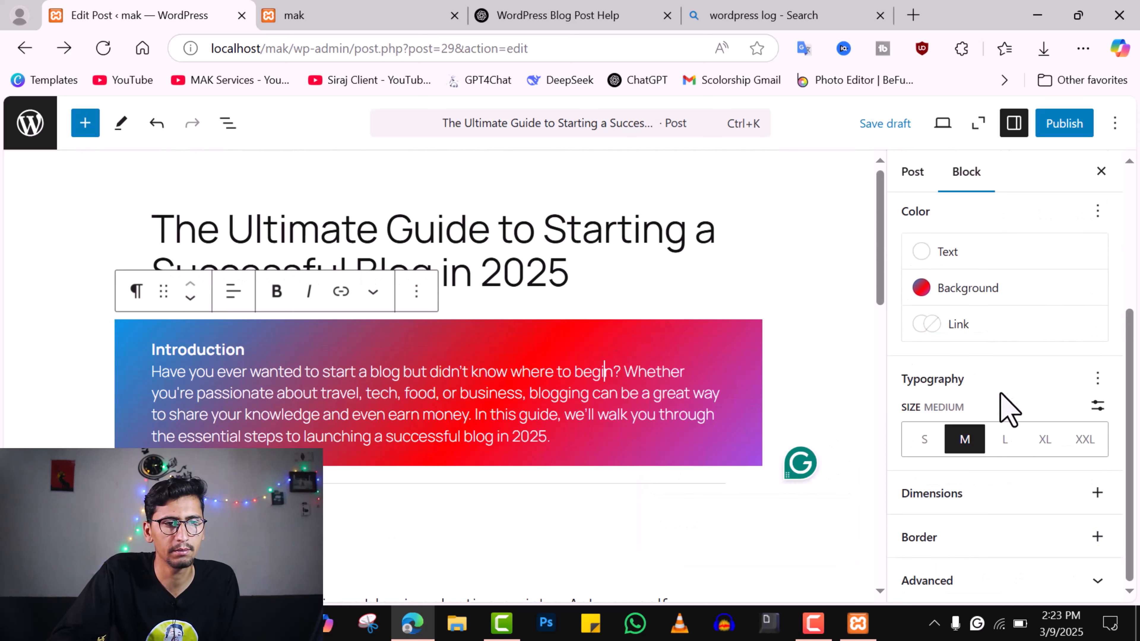
{"action": "left_click", "coordinate": [1097, 537]}
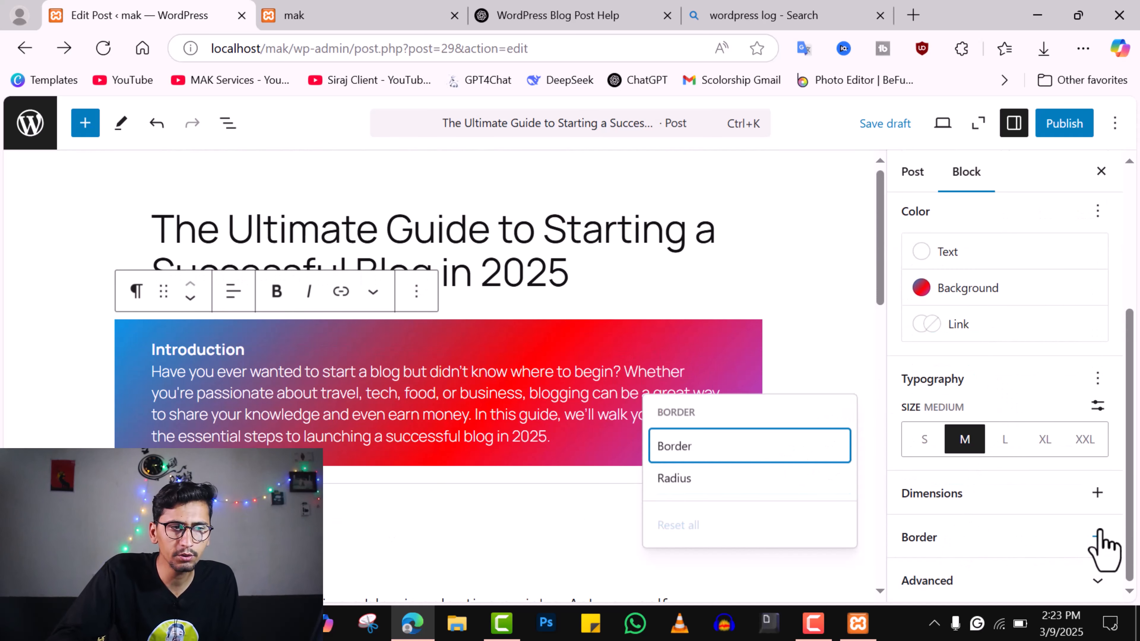
{"action": "left_click", "coordinate": [783, 453]}
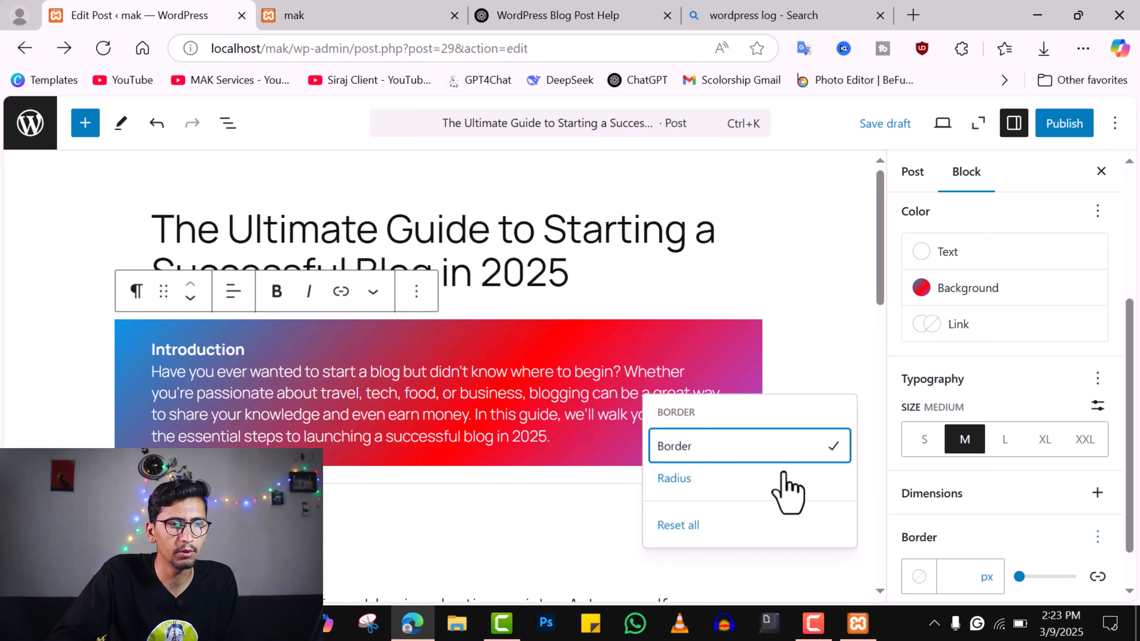
{"action": "left_click", "coordinate": [783, 479]}
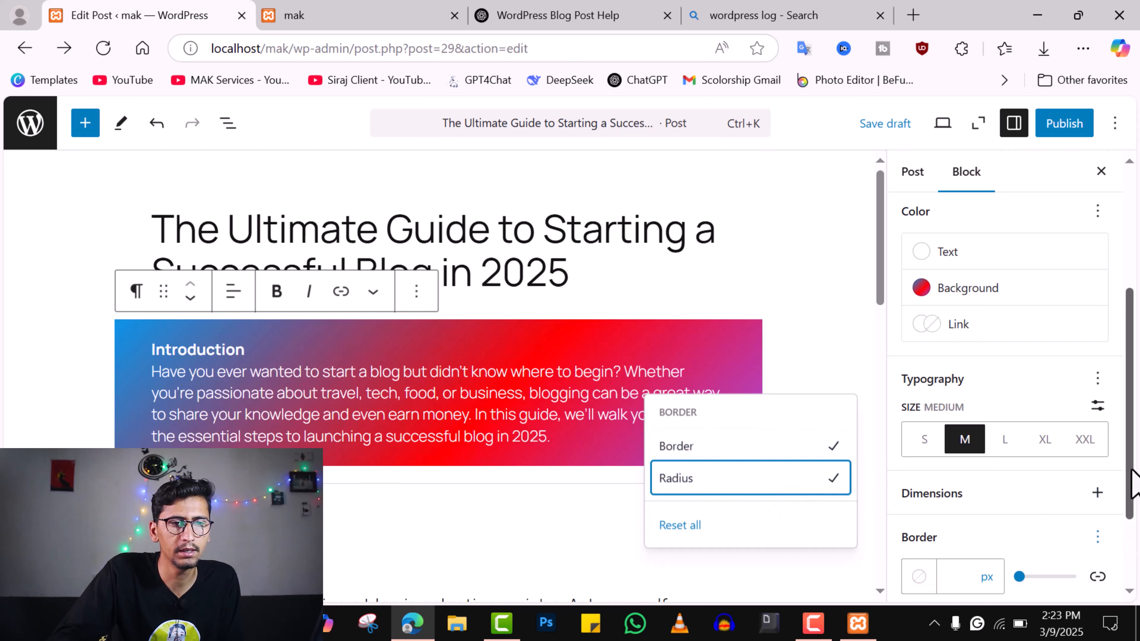
{"action": "left_click_drag", "start_coordinate": [1129, 494], "coordinate": [1129, 534]}
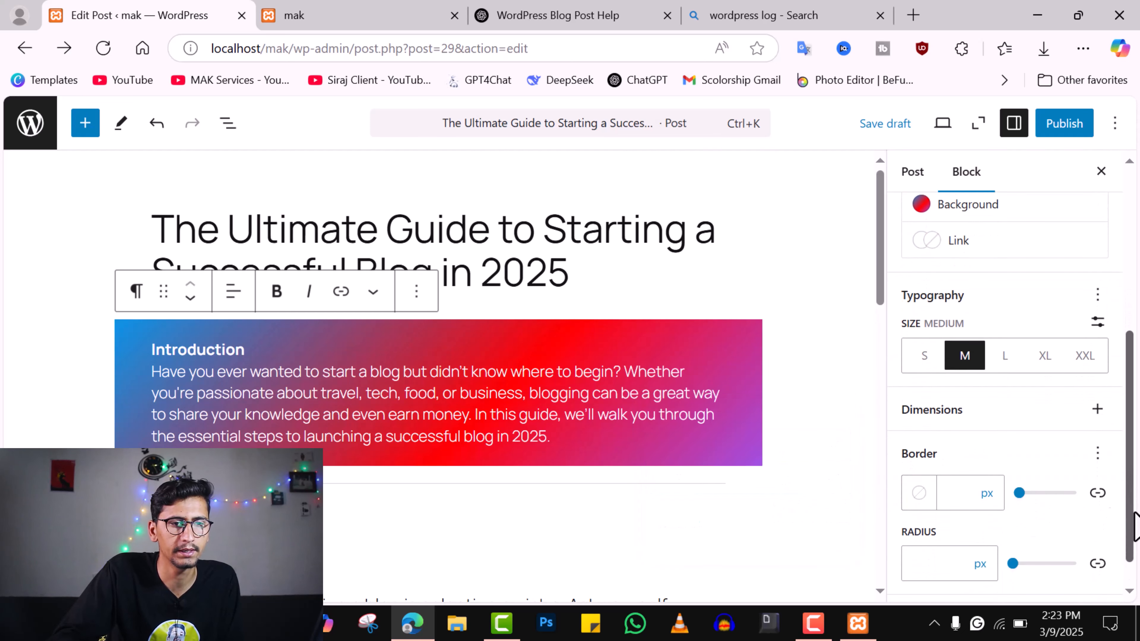
Give the Introduction paragraph a yellow 7 px border with a 69 px corner radius and deselect the block
{"action": "left_click", "coordinate": [918, 494]}
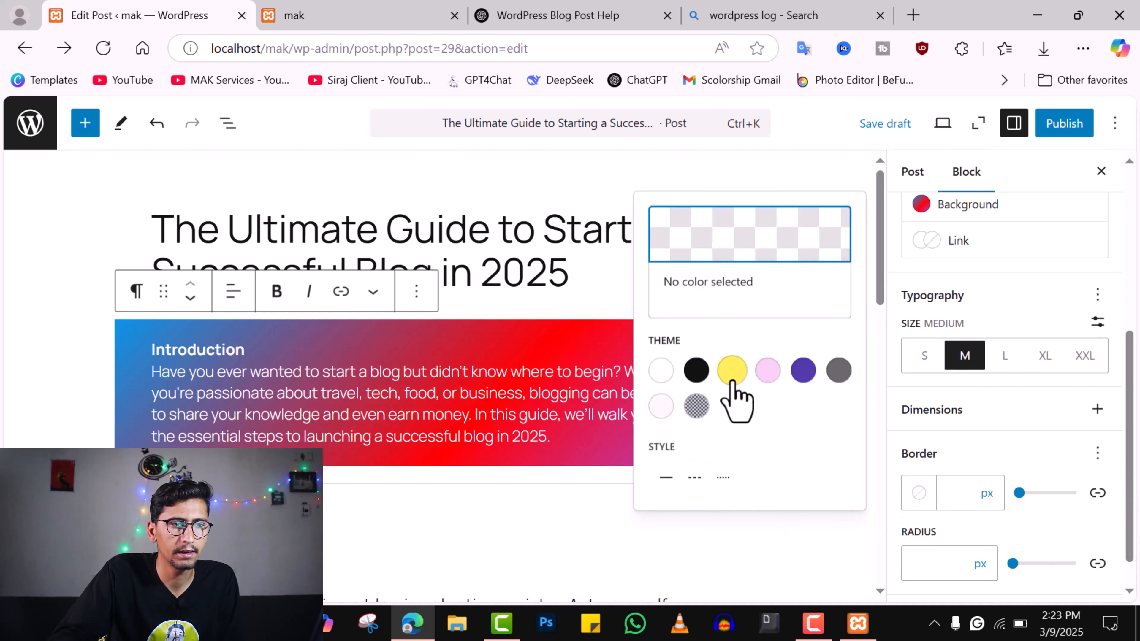
{"action": "left_click", "coordinate": [731, 371]}
{"action": "left_click", "coordinate": [1020, 493]}
{"action": "mouse_move", "coordinate": [1021, 493]}
{"action": "left_mouse_down"}
{"action": "mouse_move", "coordinate": [1043, 493]}
{"action": "mouse_move", "coordinate": [1025, 493]}
{"action": "left_mouse_up"}
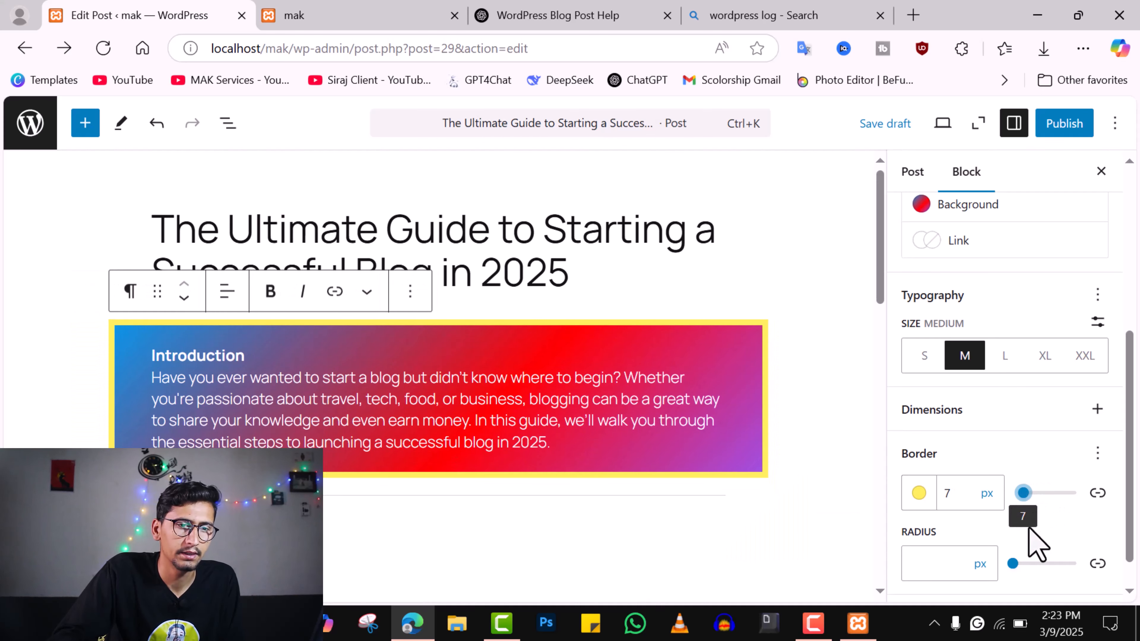
{"action": "left_click_drag", "start_coordinate": [1014, 564], "coordinate": [1055, 564]}
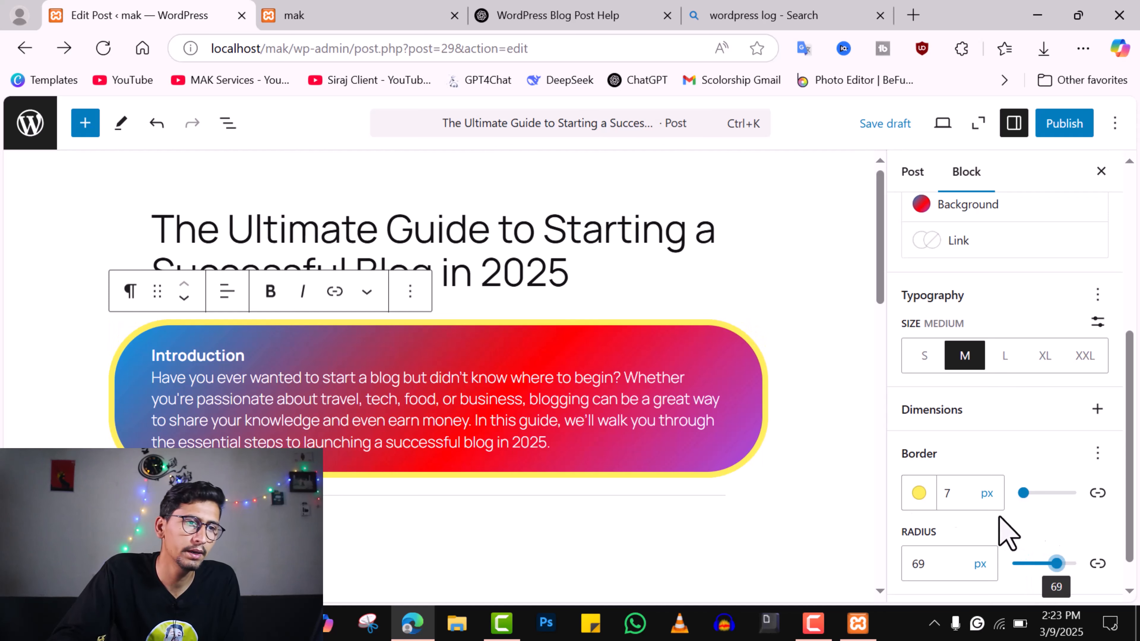
{"action": "left_click", "coordinate": [820, 411]}
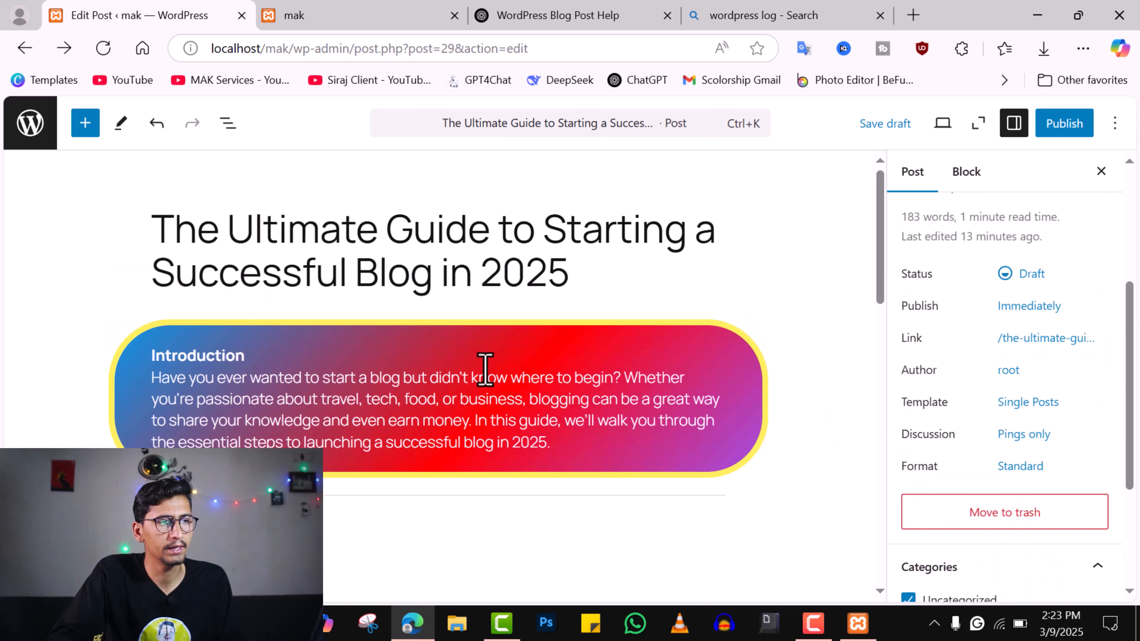
Open the advanced settings of the first paragraph under "Choose a Niche" to view its HTML anchor and CSS class options
{"action": "scroll", "coordinate": [1051, 431], "scroll_direction": "down", "scroll_amount": 4}
{"action": "left_click", "coordinate": [964, 179]}
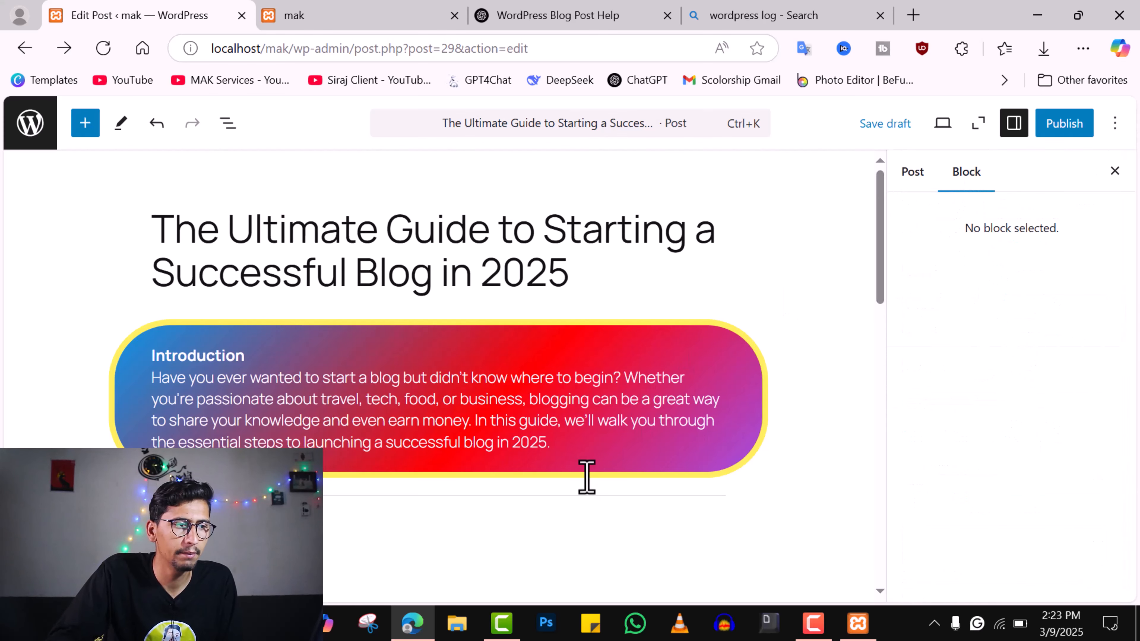
{"action": "scroll", "coordinate": [587, 477], "scroll_direction": "down", "scroll_amount": 5}
{"action": "left_click", "coordinate": [561, 395]}
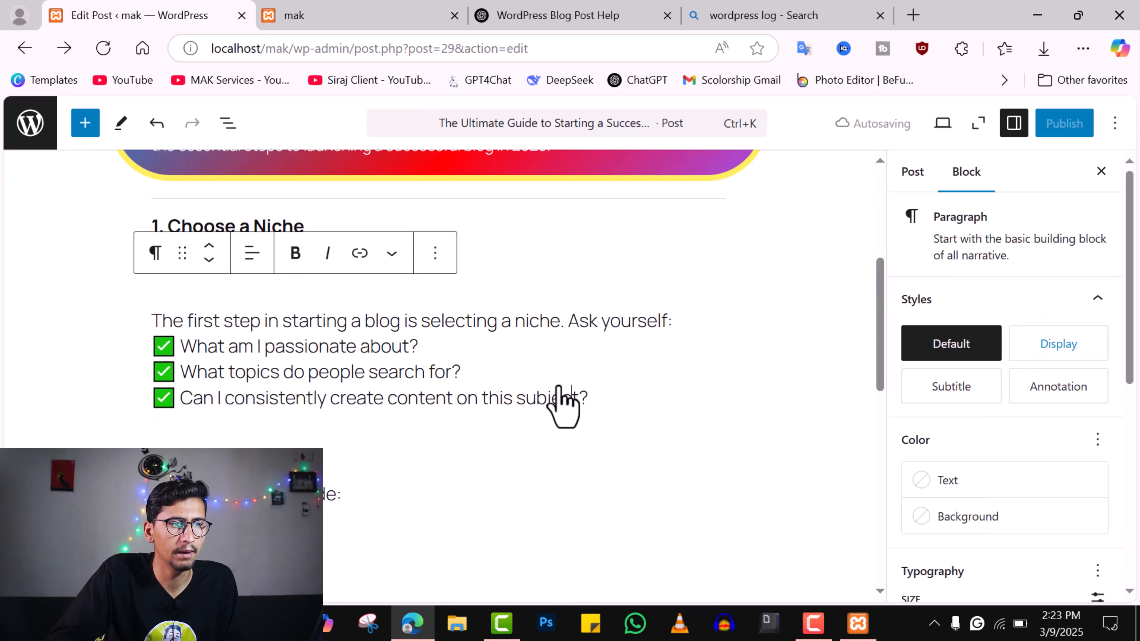
{"action": "scroll", "coordinate": [987, 481], "scroll_direction": "down", "scroll_amount": 6}
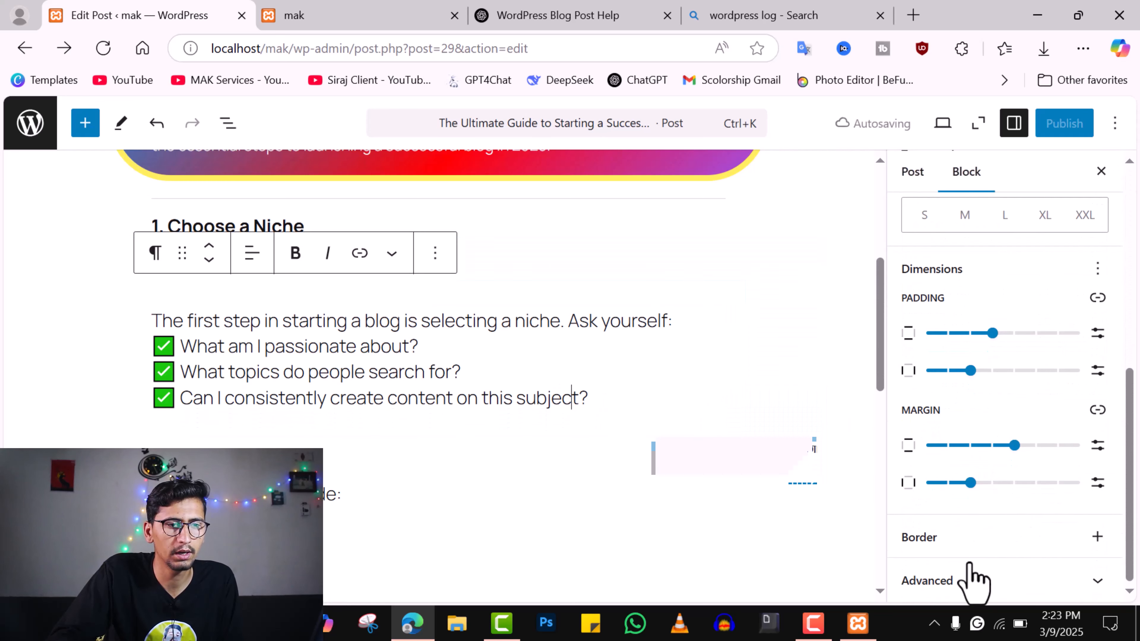
{"action": "left_click", "coordinate": [969, 579]}
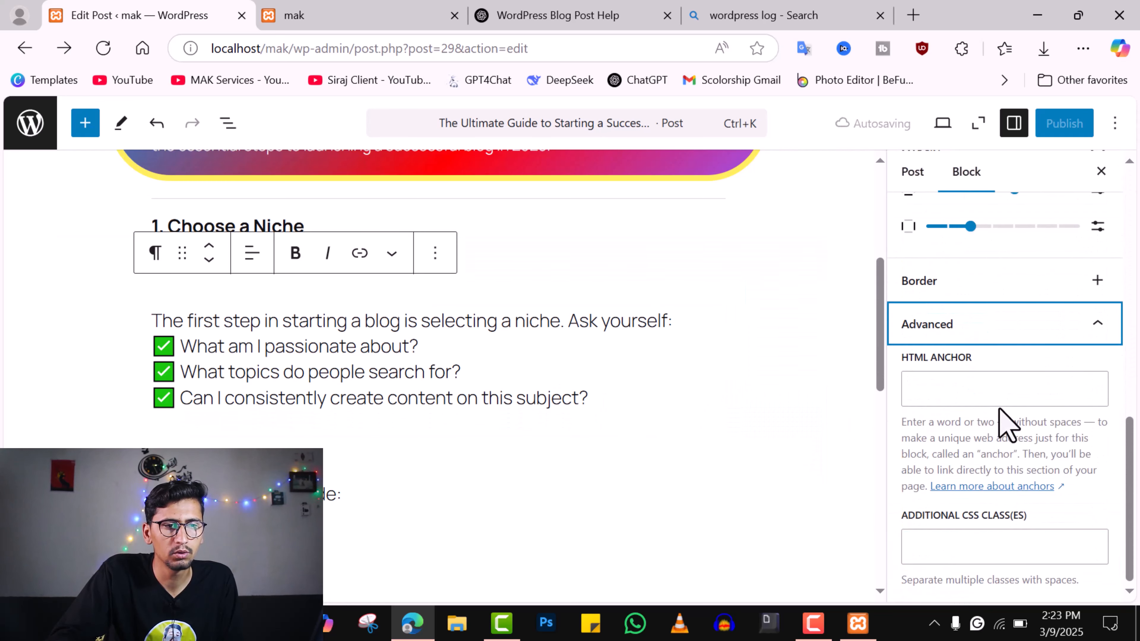
View the niche paragraph's additional CSS classes option and close the block settings sidebar
{"action": "left_click", "coordinate": [963, 543]}
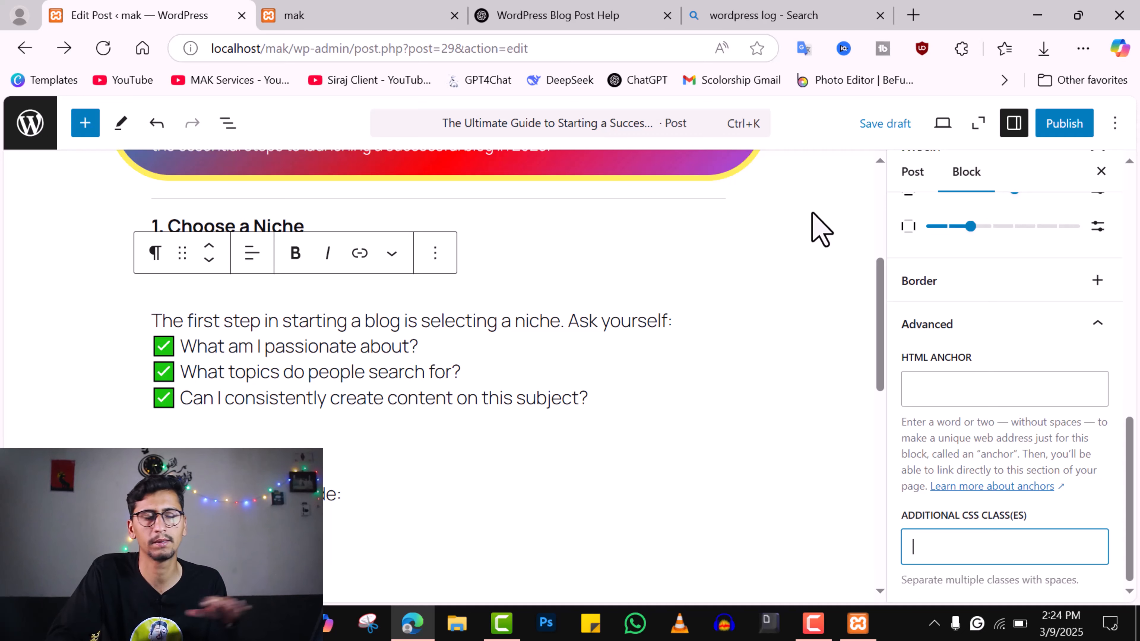
{"action": "left_click", "coordinate": [1099, 171]}
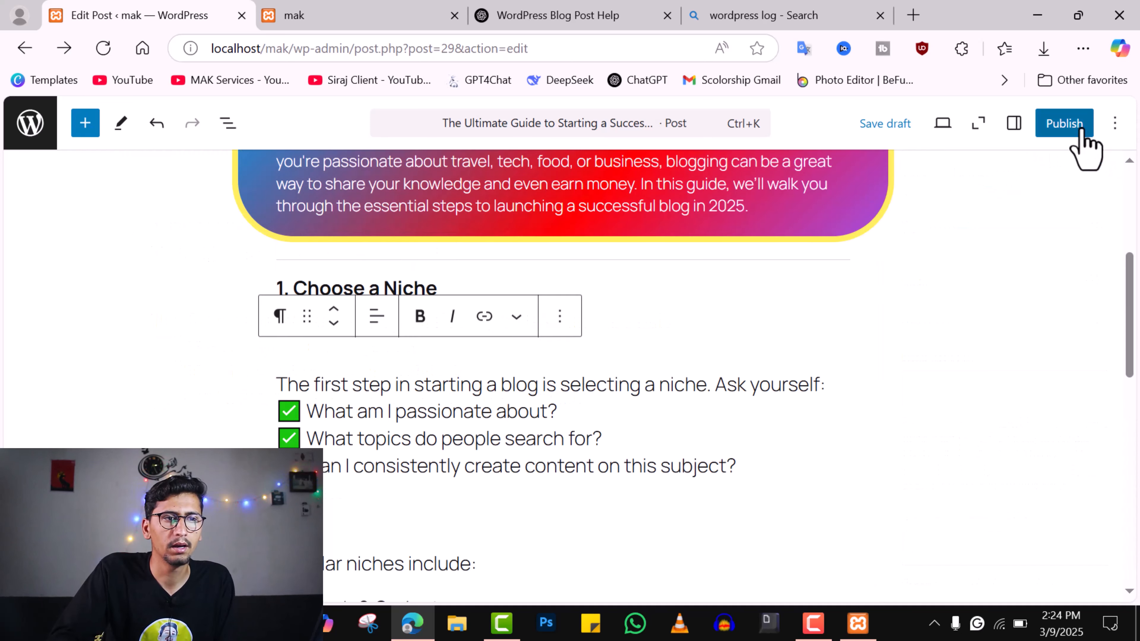
{"action": "scroll", "coordinate": [1081, 216], "scroll_direction": "up", "scroll_amount": 5}
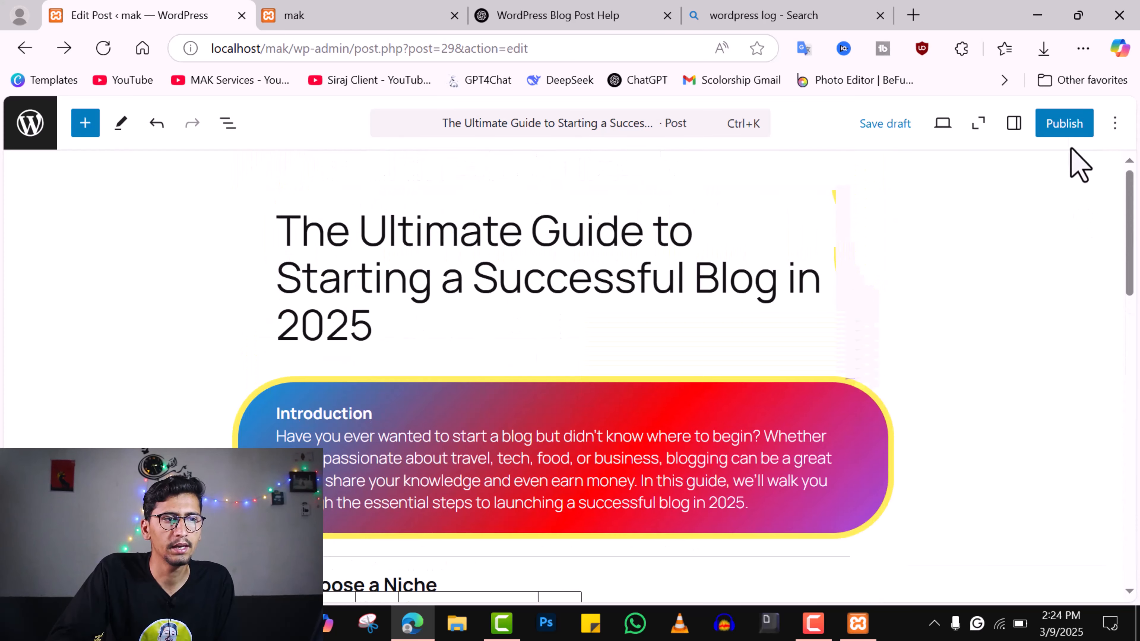
Review the visibility and tag suggestion options in the pre-publish checks and publish the post publicly and immediately
{"action": "left_click", "coordinate": [1071, 130]}
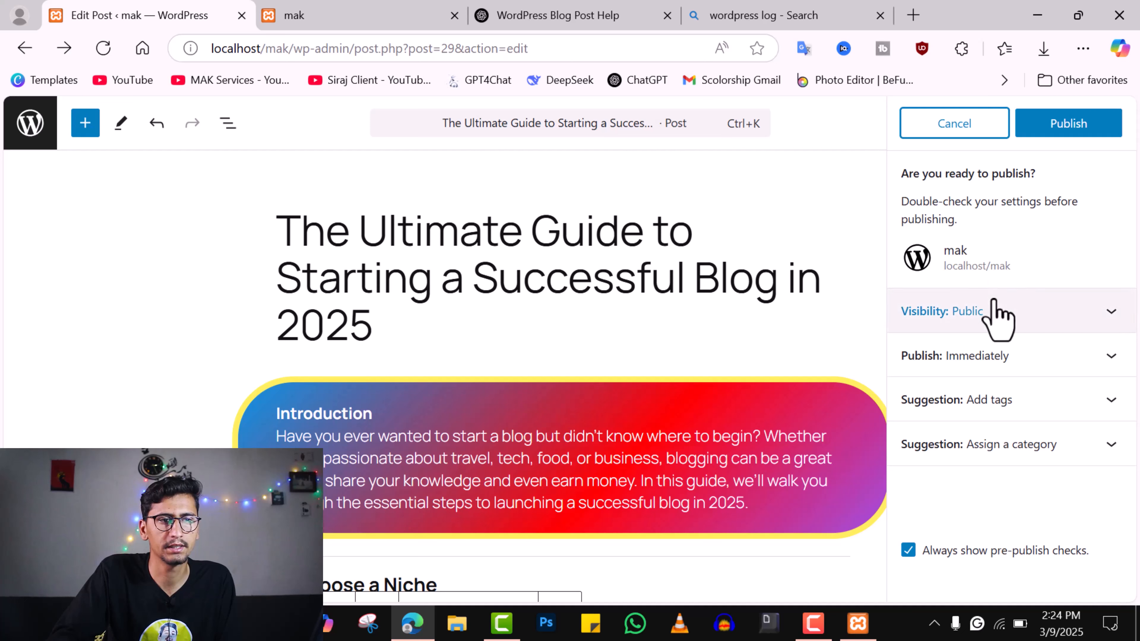
{"action": "left_click", "coordinate": [997, 310]}
{"action": "left_click", "coordinate": [1011, 316]}
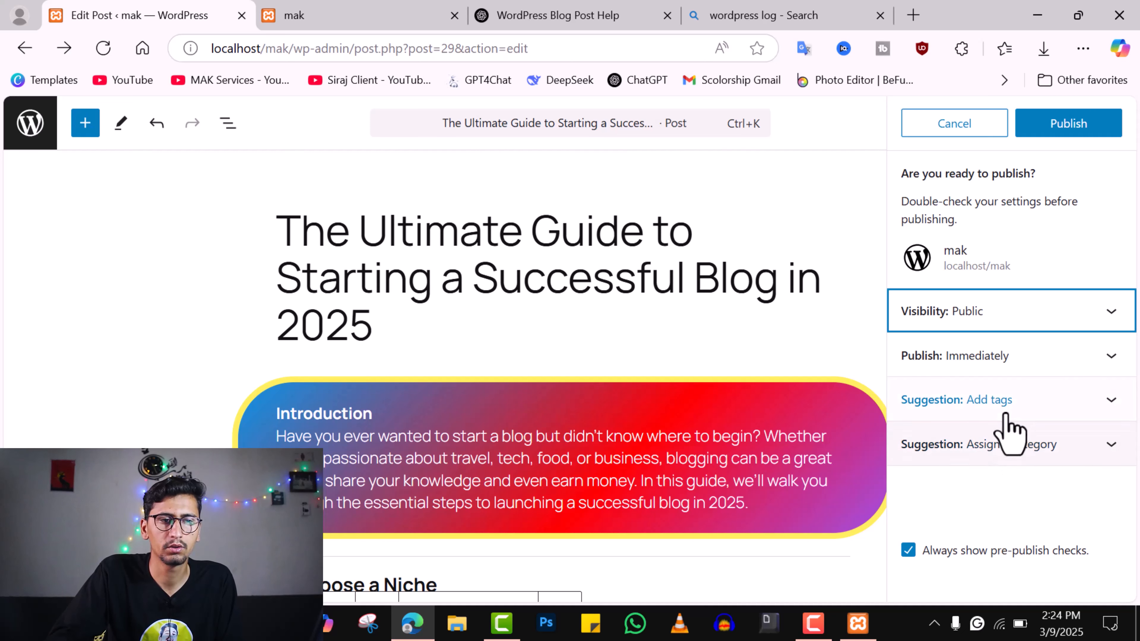
{"action": "left_click", "coordinate": [1020, 403]}
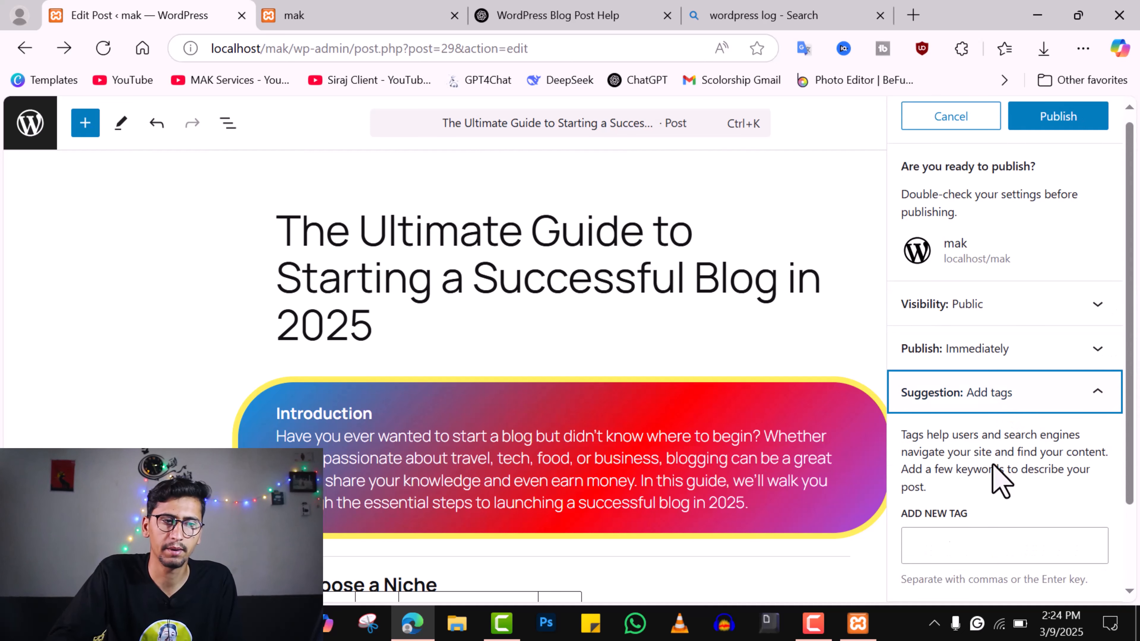
{"action": "left_click", "coordinate": [948, 540]}
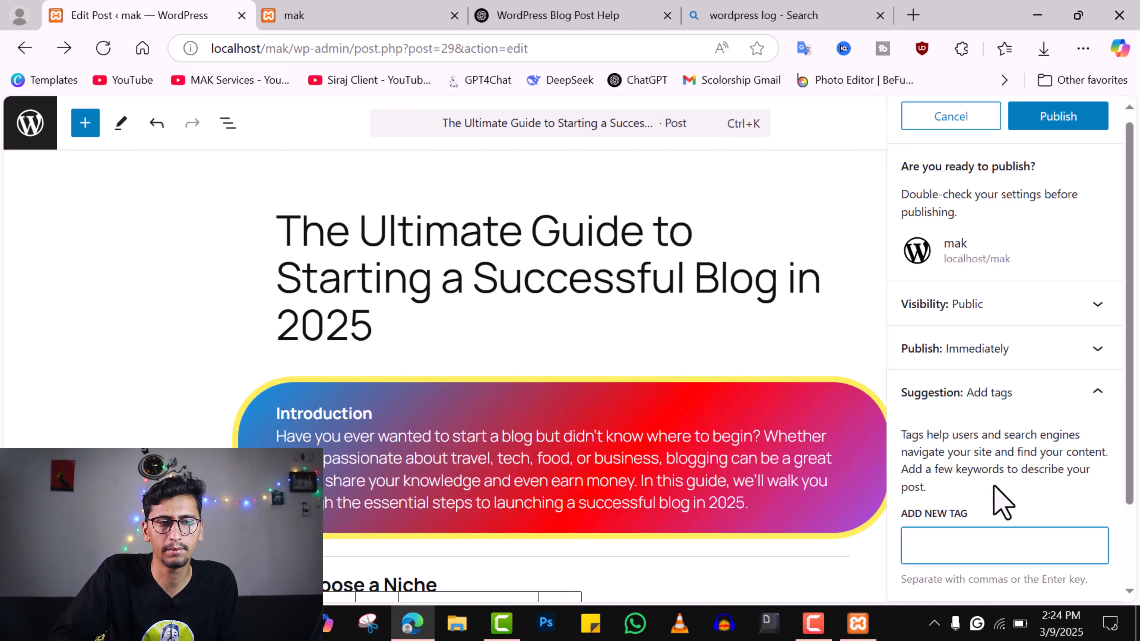
{"action": "left_click", "coordinate": [997, 395]}
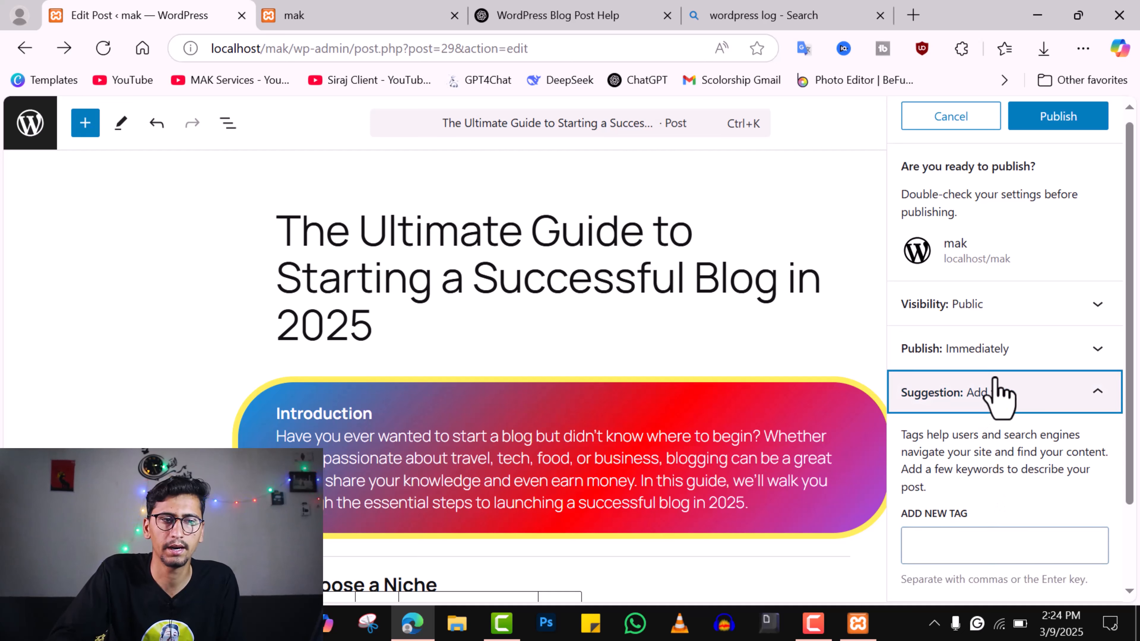
{"action": "left_click", "coordinate": [1081, 130]}
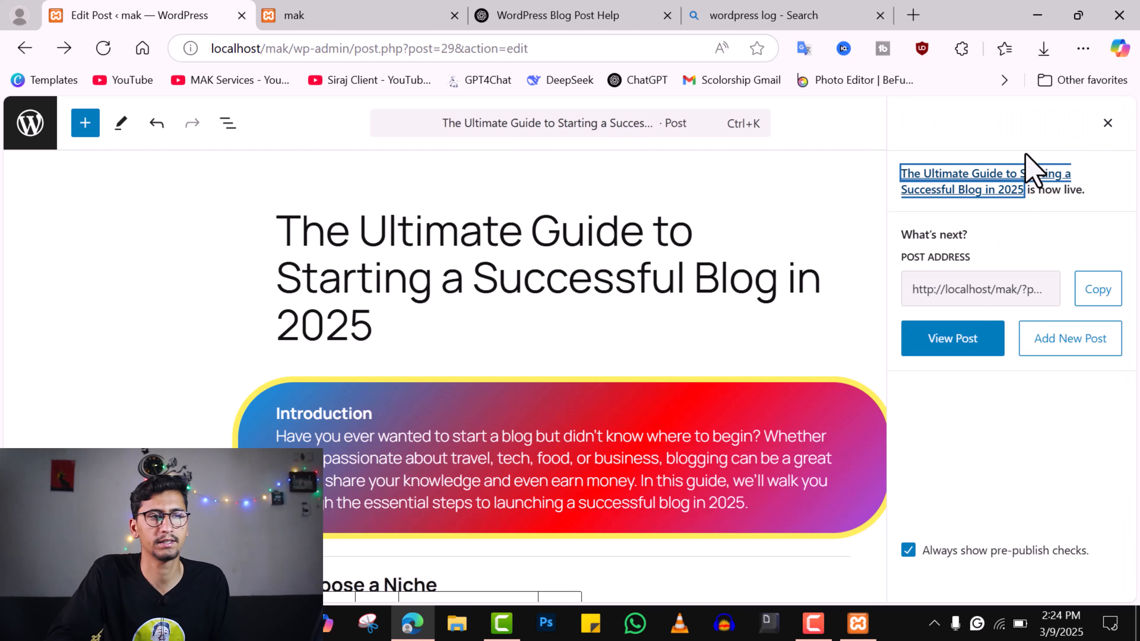
Reload the site's blog page and open the published post "The Ultimate Guide to Starting a Successful Blog in 2025"
{"action": "right_click", "coordinate": [942, 346]}
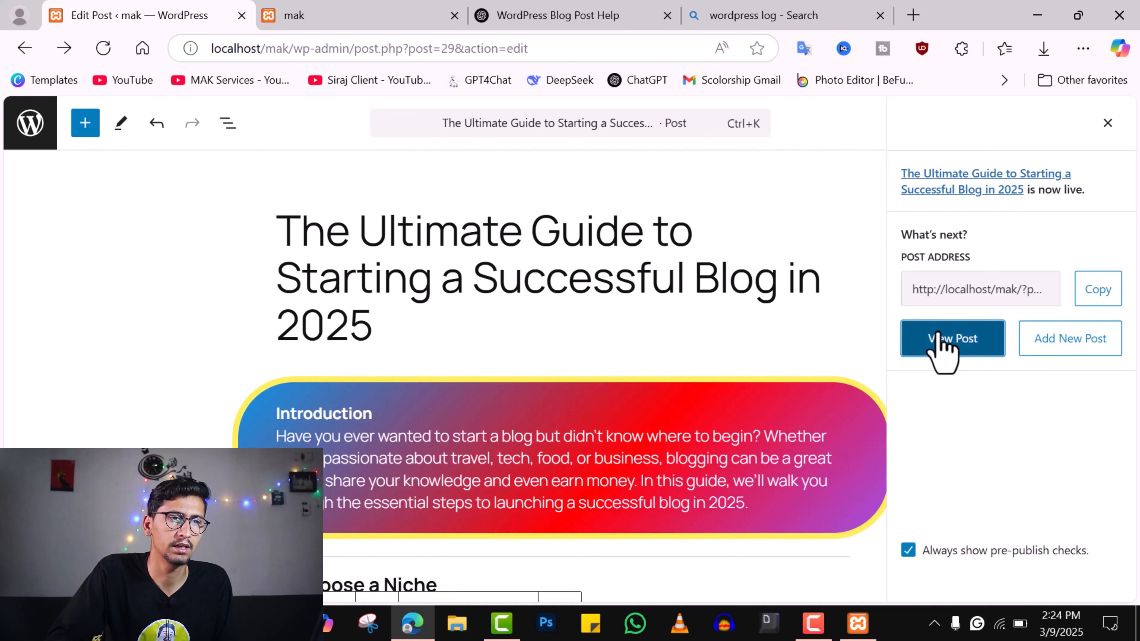
{"action": "key", "text": "Escape"}
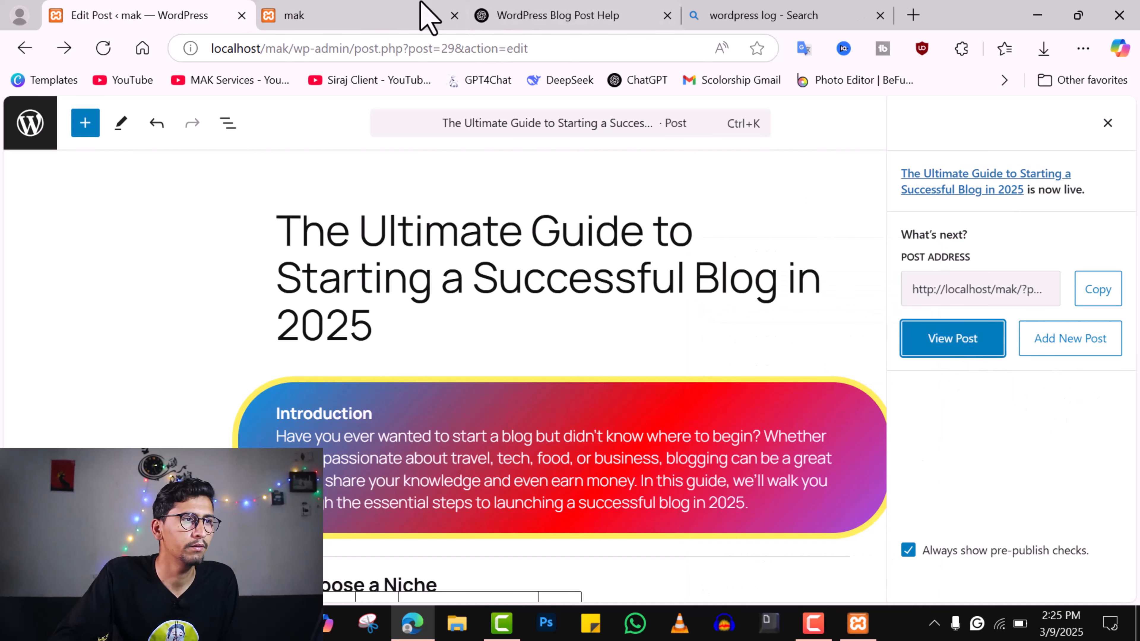
{"action": "left_click", "coordinate": [427, 15]}
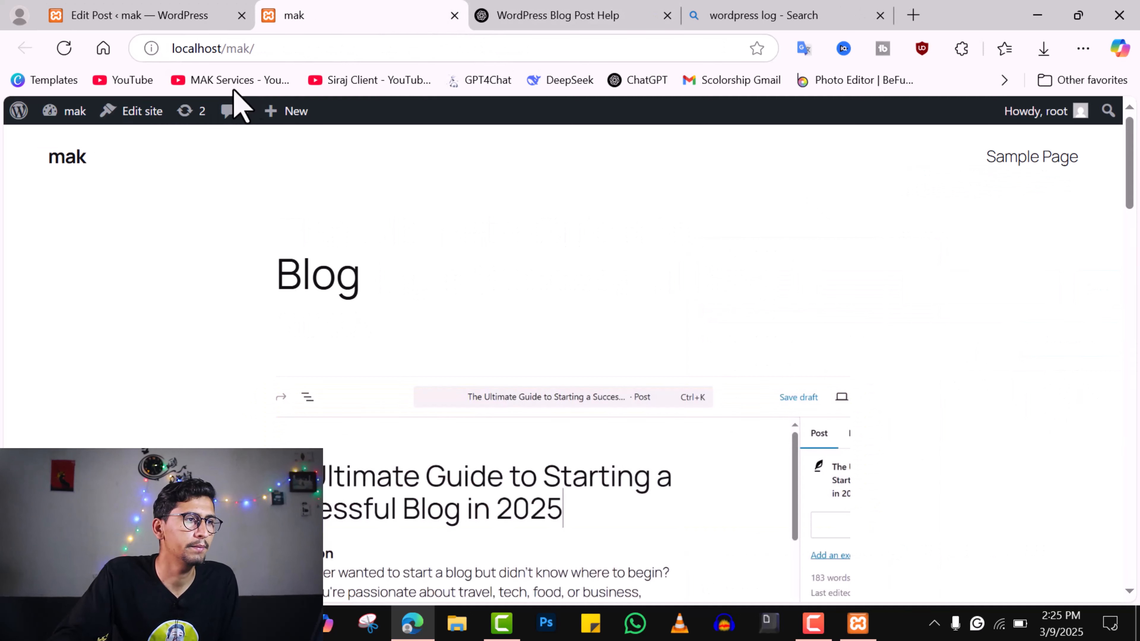
{"action": "left_click", "coordinate": [64, 48]}
{"action": "scroll", "coordinate": [607, 433], "scroll_direction": "down", "scroll_amount": 12}
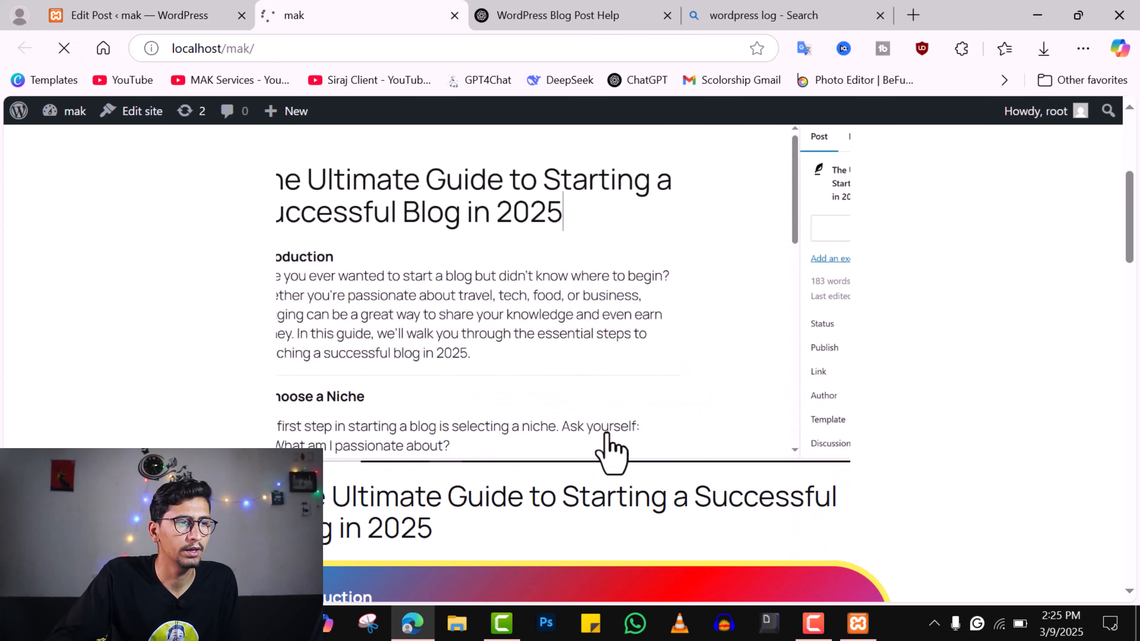
{"action": "scroll", "coordinate": [607, 433], "scroll_direction": "up", "scroll_amount": 4}
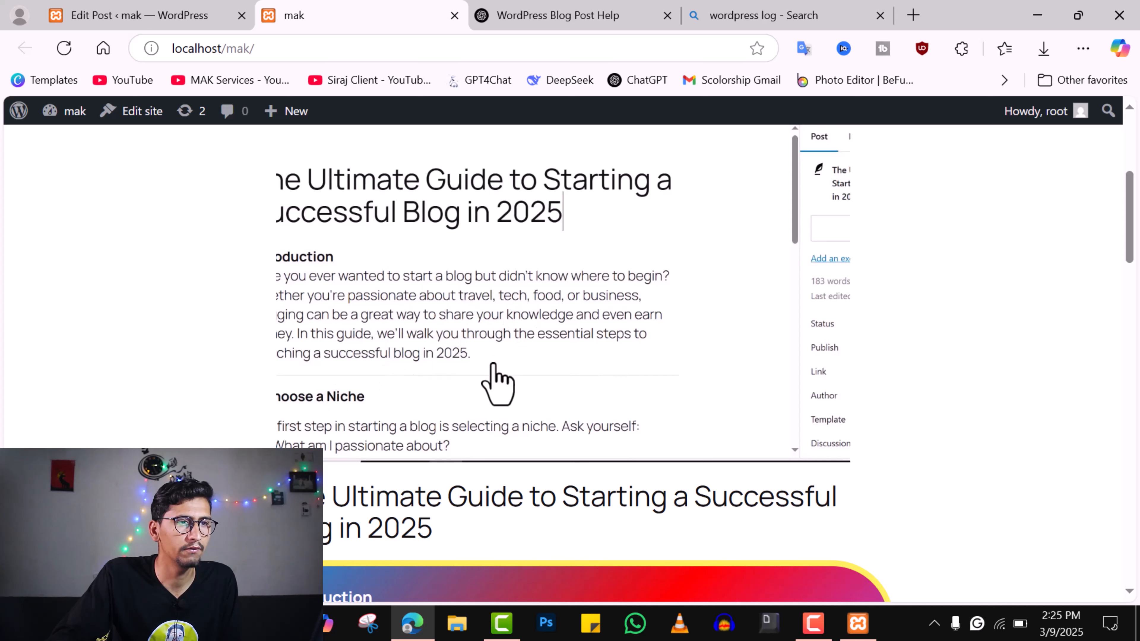
{"action": "left_click", "coordinate": [498, 355]}
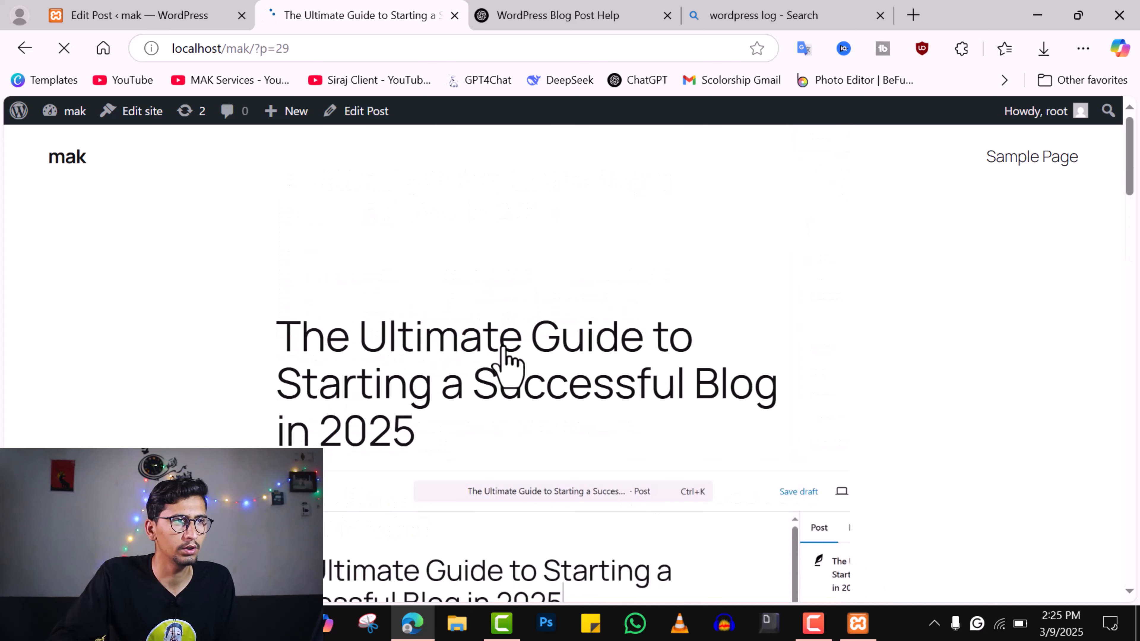
Examine the live post from its featured image and styled Introduction through the numbered sections to the More Posts list
{"action": "scroll", "coordinate": [509, 371], "scroll_direction": "down", "scroll_amount": 15}
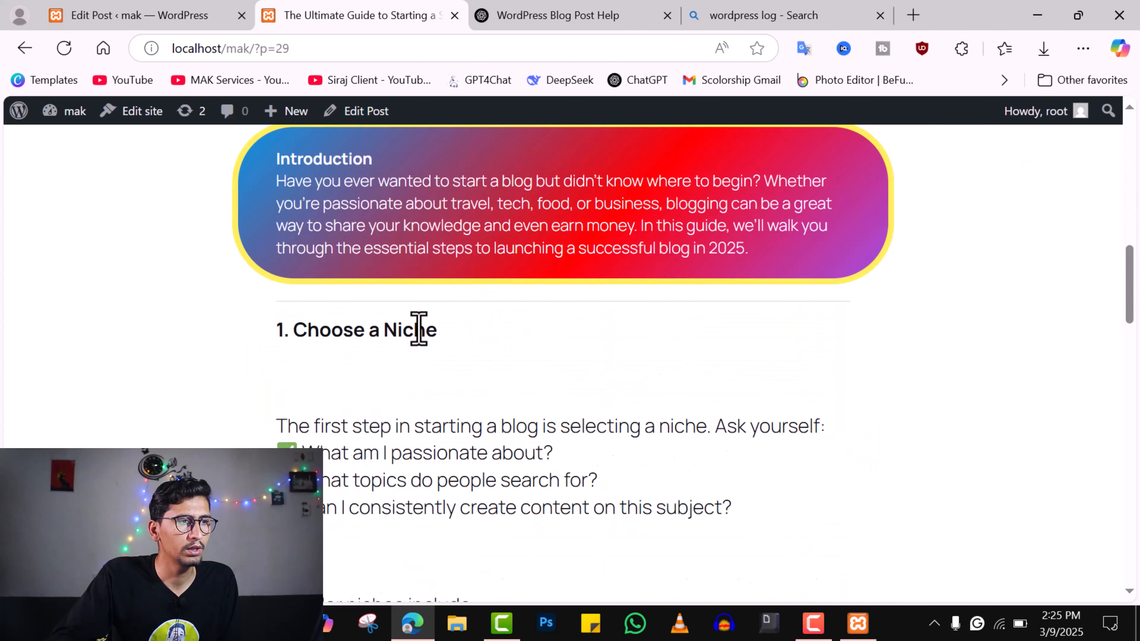
{"action": "scroll", "coordinate": [458, 323], "scroll_direction": "up", "scroll_amount": 15}
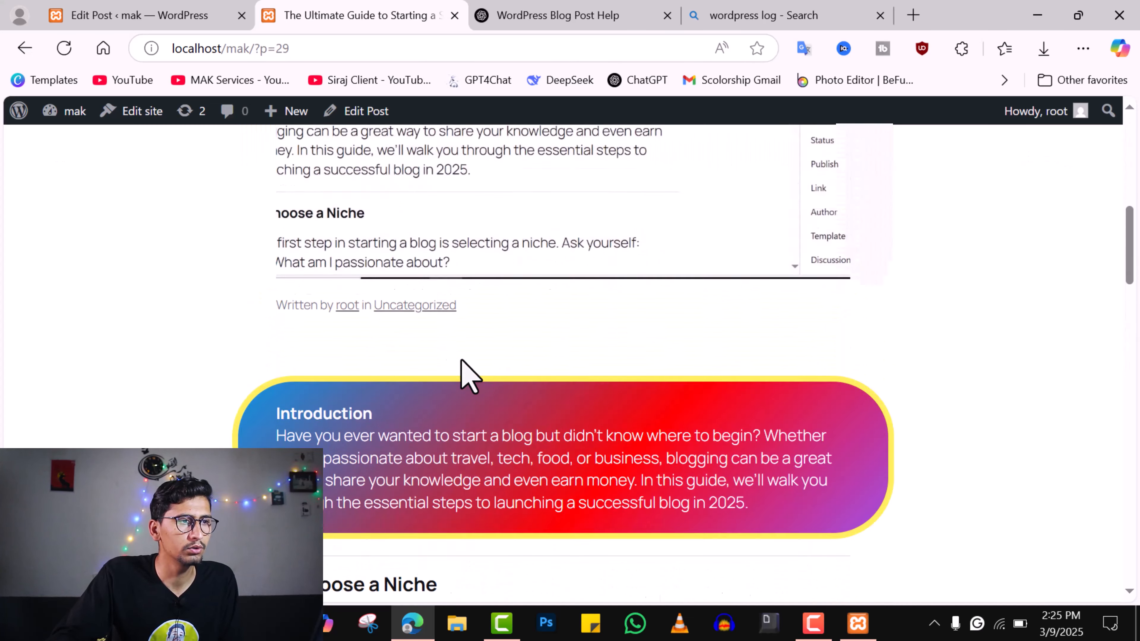
{"action": "scroll", "coordinate": [608, 384], "scroll_direction": "down", "scroll_amount": 20}
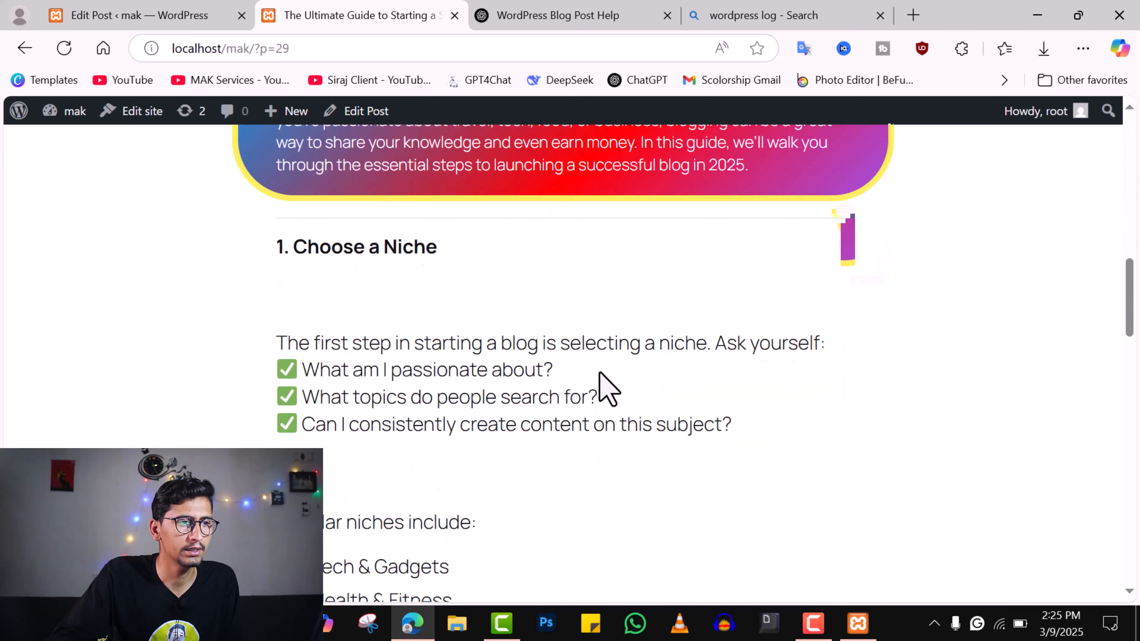
{"action": "scroll", "coordinate": [608, 388], "scroll_direction": "up", "scroll_amount": 5}
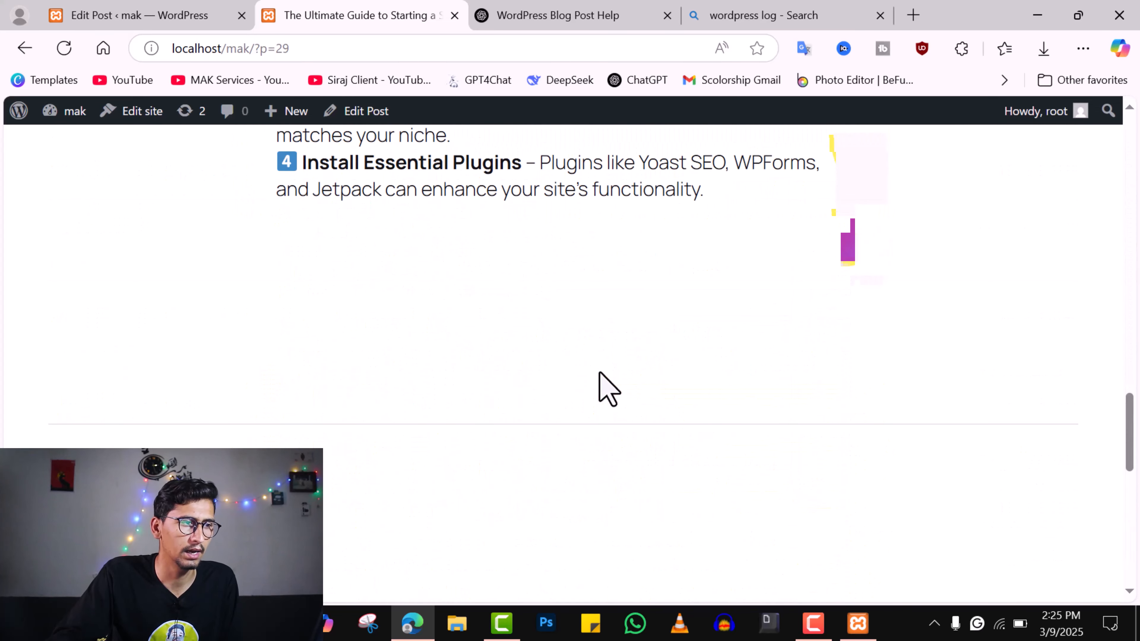
{"action": "scroll", "coordinate": [609, 388], "scroll_direction": "up", "scroll_amount": 5}
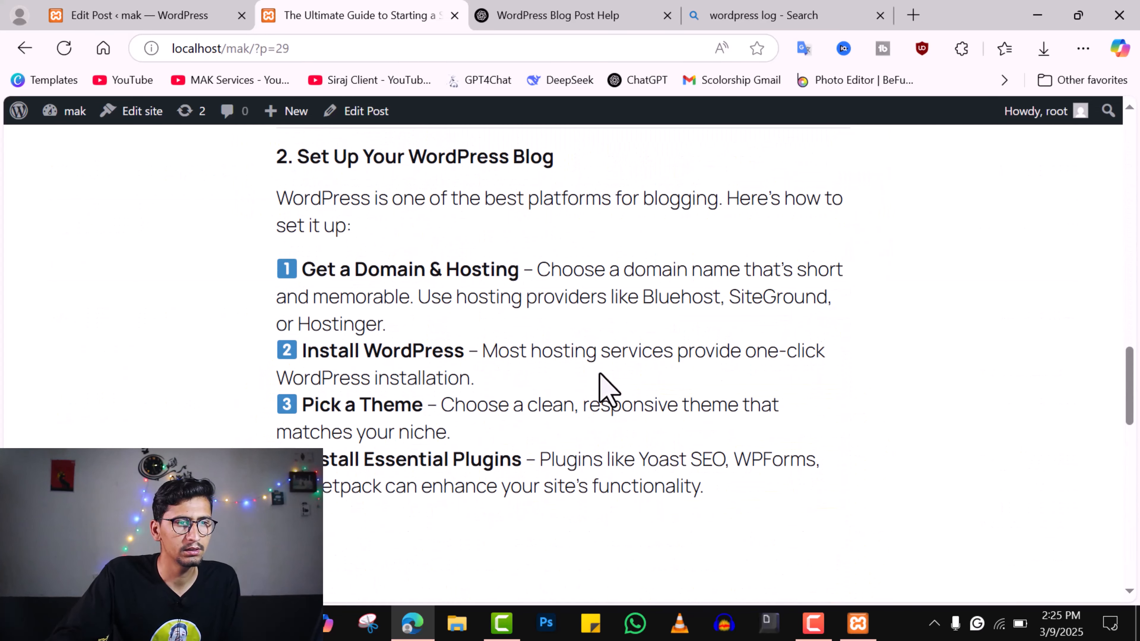
{"action": "scroll", "coordinate": [608, 388], "scroll_direction": "up", "scroll_amount": 5}
{"action": "scroll", "coordinate": [608, 388], "scroll_direction": "down", "scroll_amount": 15}
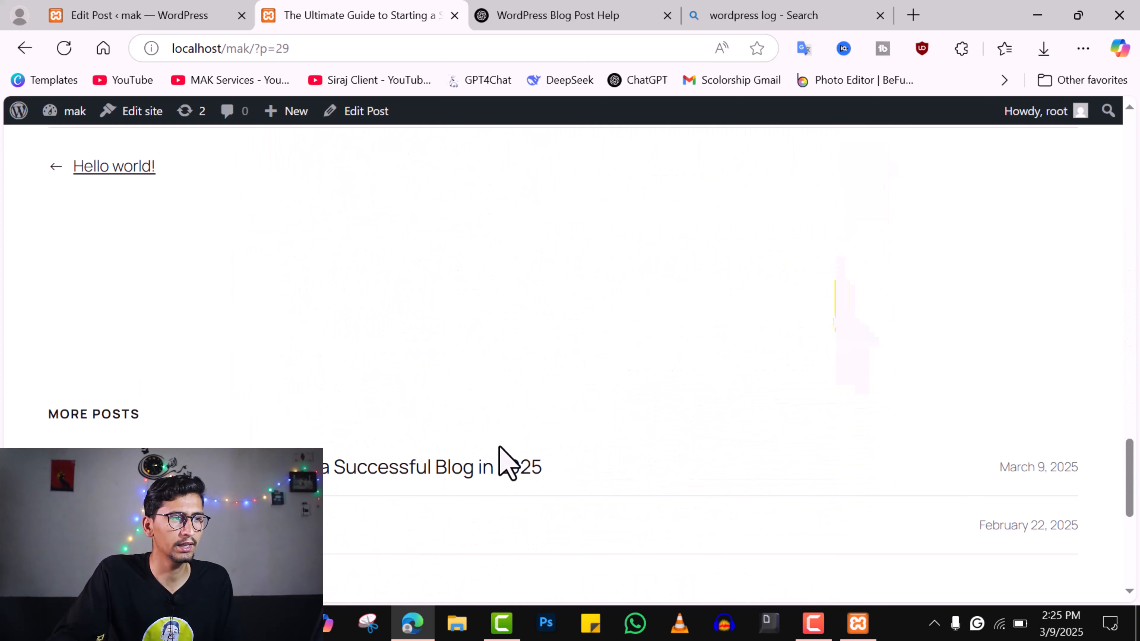
{"action": "scroll", "coordinate": [579, 475], "scroll_direction": "up", "scroll_amount": 20}
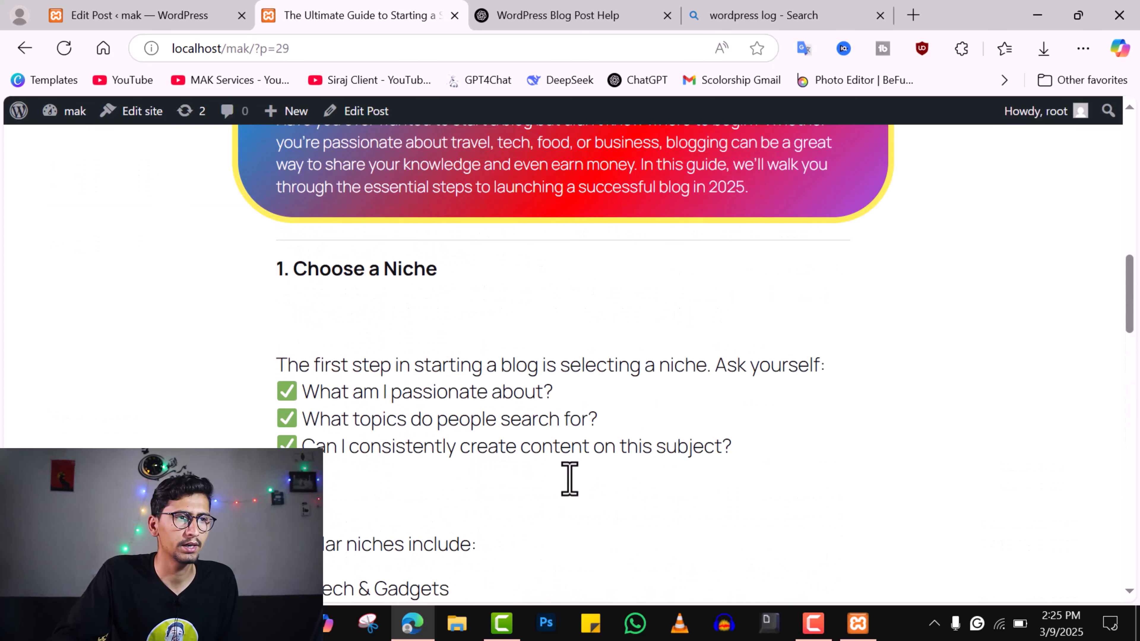
{"action": "scroll", "coordinate": [678, 350], "scroll_direction": "down", "scroll_amount": 10}
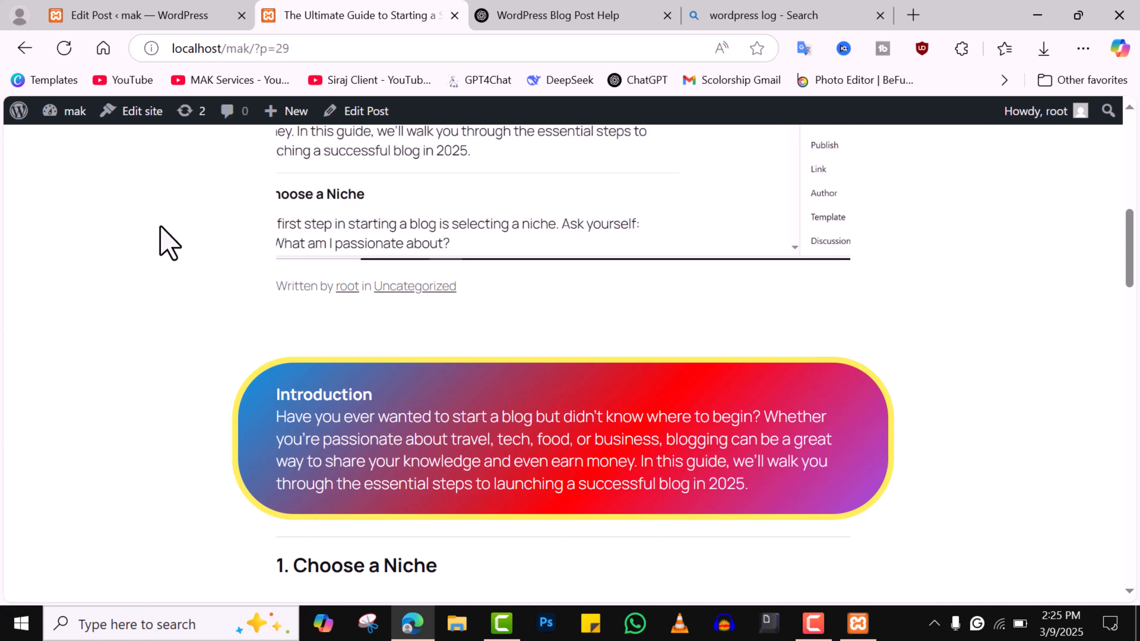
Return to the post editor, open the block inserter and dismiss the post-publish panel
{"action": "left_click", "coordinate": [224, 21]}
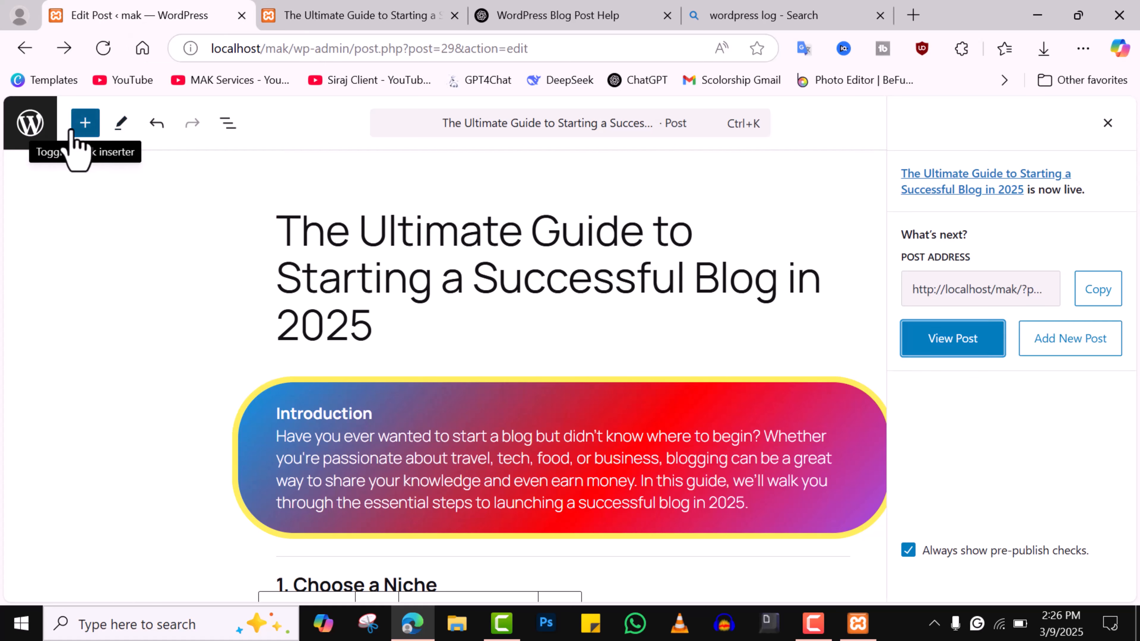
{"action": "left_click", "coordinate": [82, 131]}
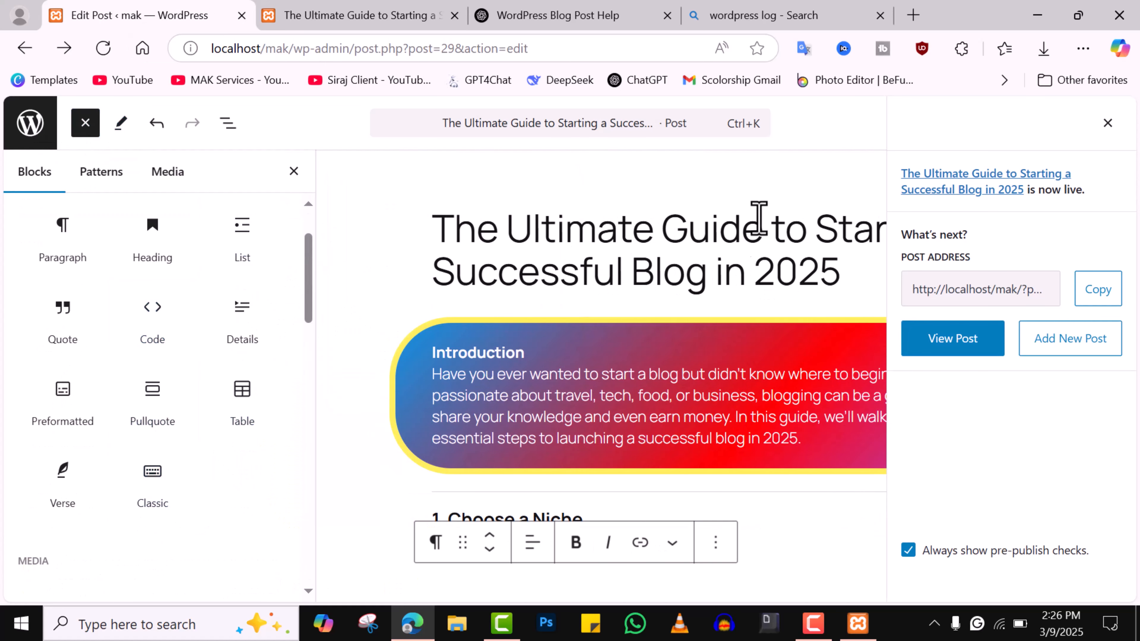
{"action": "left_click", "coordinate": [1108, 124]}
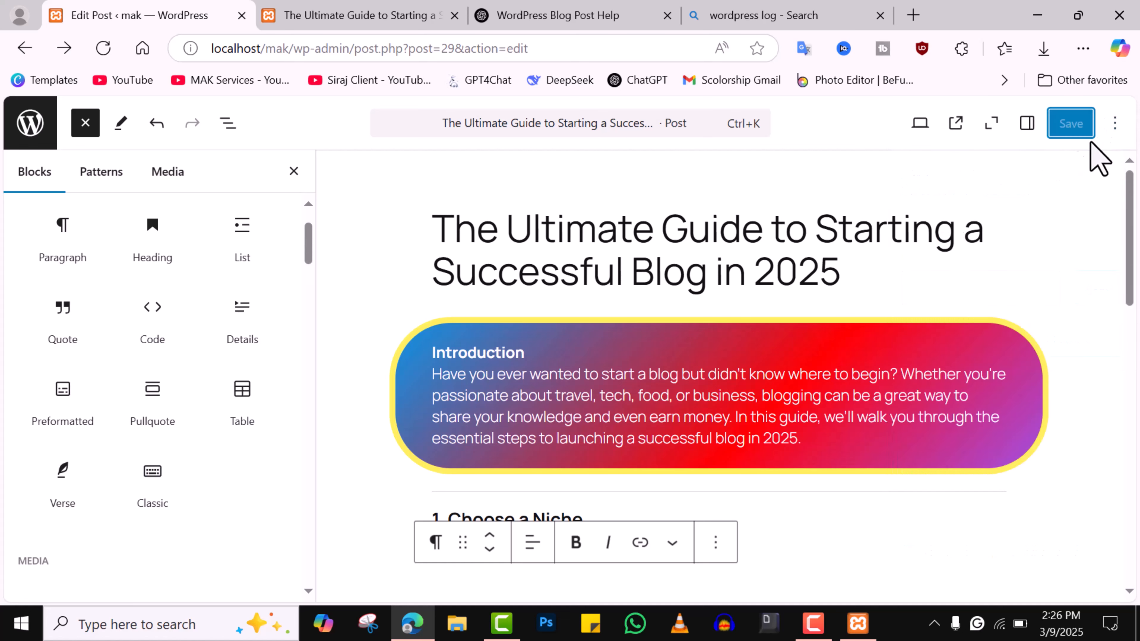
Insert a Calendar widget block at the end of the post, below the Install Essential Plugins text, and save the post
{"action": "scroll", "coordinate": [233, 323], "scroll_direction": "down", "scroll_amount": 10}
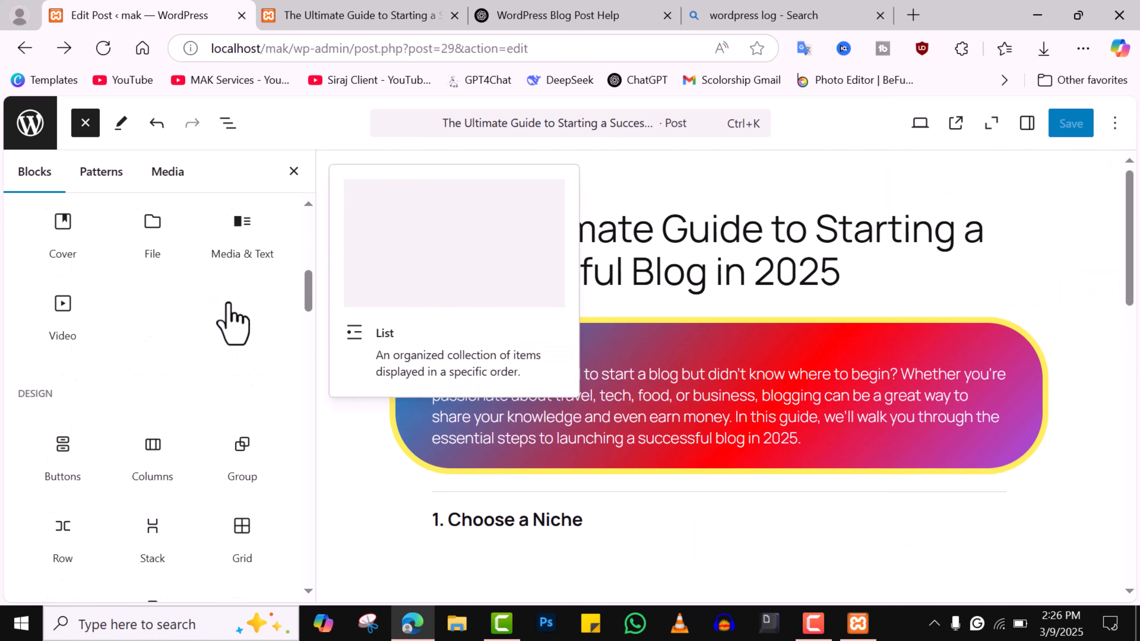
{"action": "scroll", "coordinate": [799, 491], "scroll_direction": "down", "scroll_amount": 10}
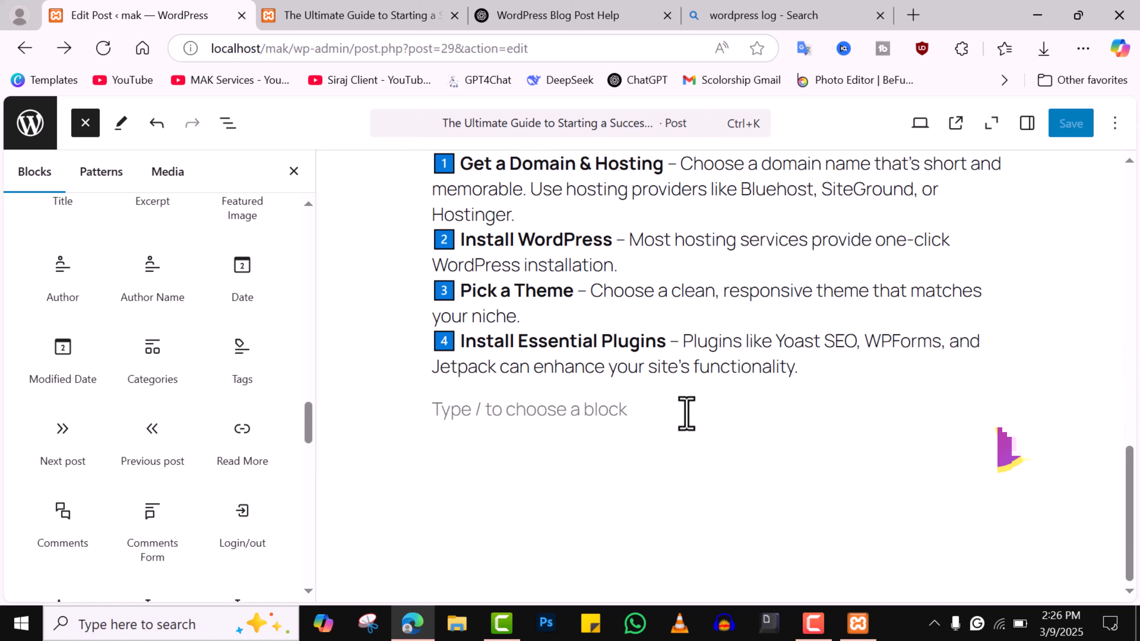
{"action": "left_click", "coordinate": [686, 411]}
{"action": "scroll", "coordinate": [166, 420], "scroll_direction": "down", "scroll_amount": 5}
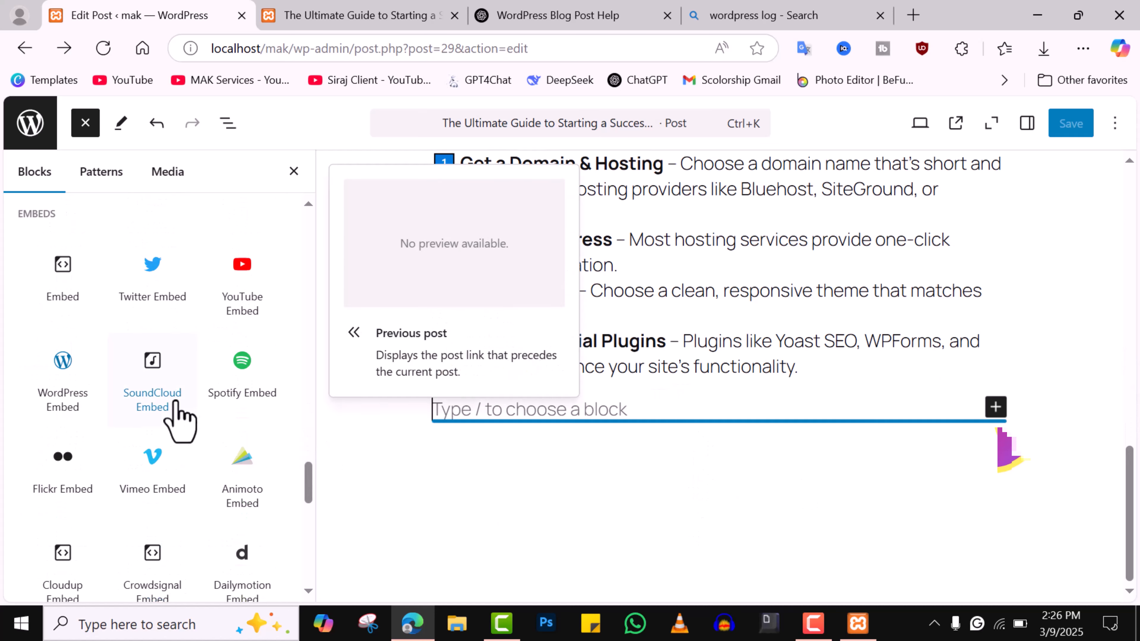
{"action": "scroll", "coordinate": [180, 418], "scroll_direction": "up", "scroll_amount": 10}
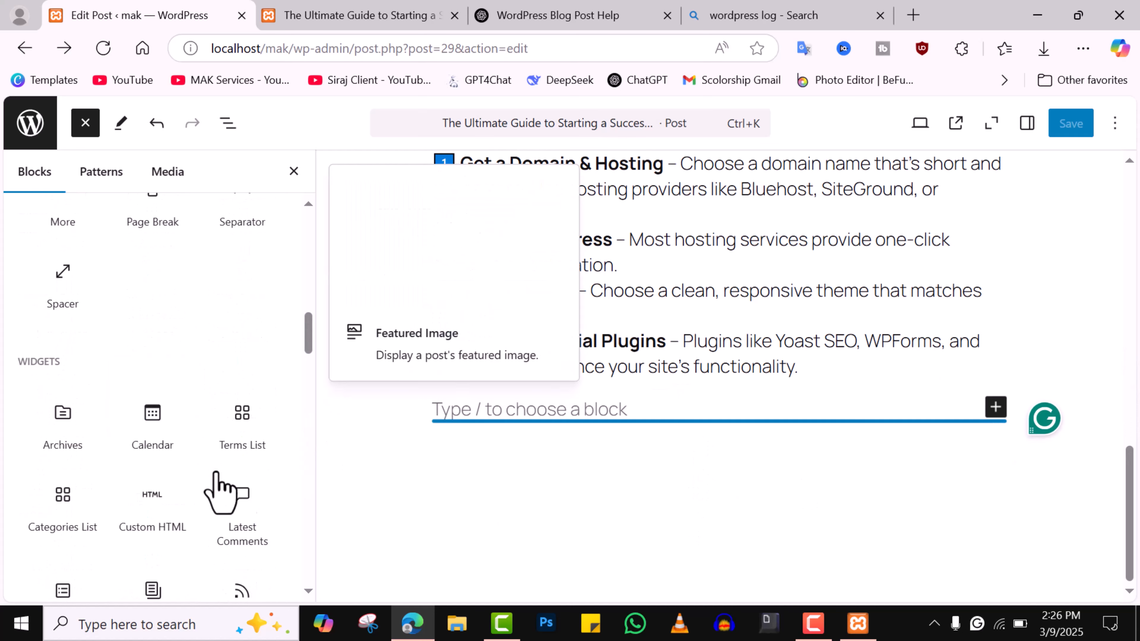
{"action": "left_click_drag", "start_coordinate": [151, 417], "coordinate": [517, 452]}
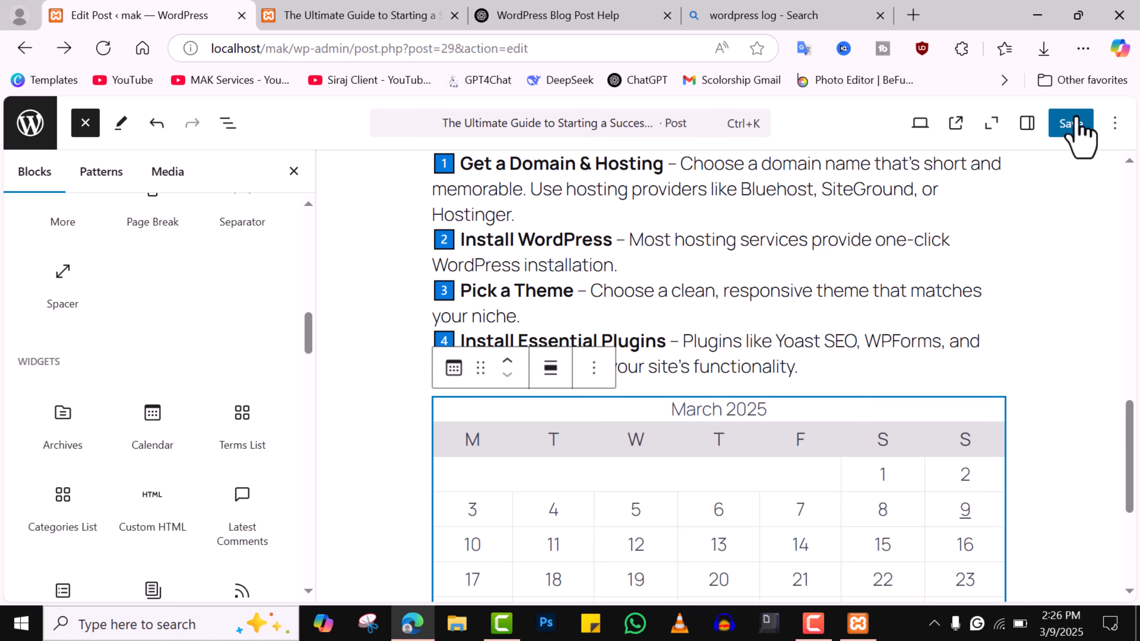
{"action": "left_click", "coordinate": [1075, 123]}
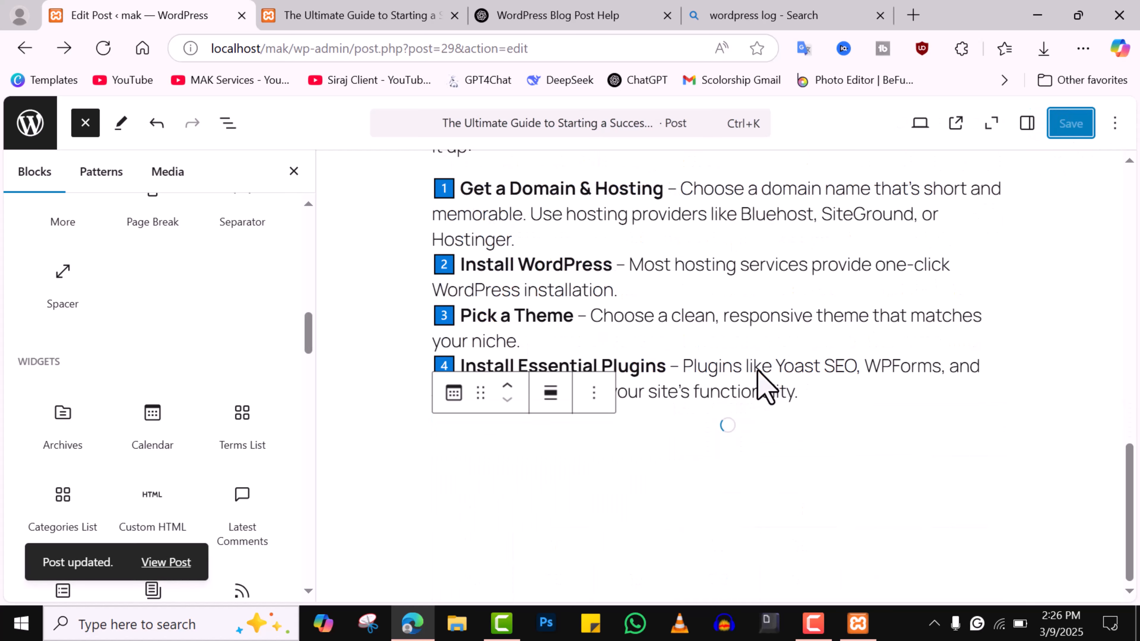
{"action": "scroll", "coordinate": [763, 386], "scroll_direction": "down", "scroll_amount": 5}
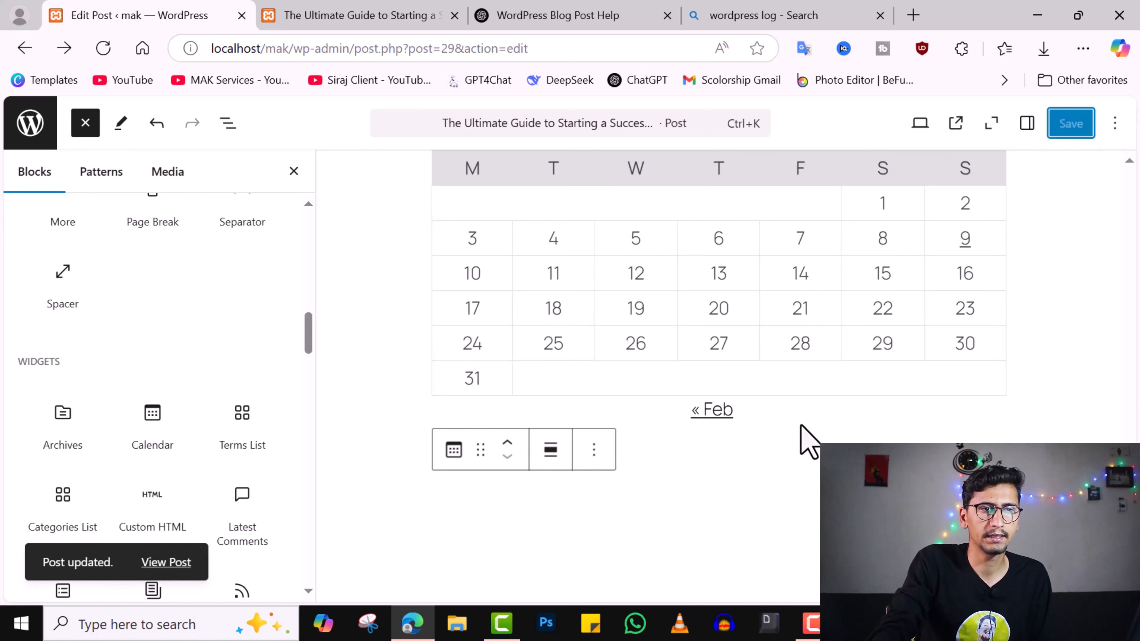
{"action": "scroll", "coordinate": [740, 270], "scroll_direction": "up", "scroll_amount": 5}
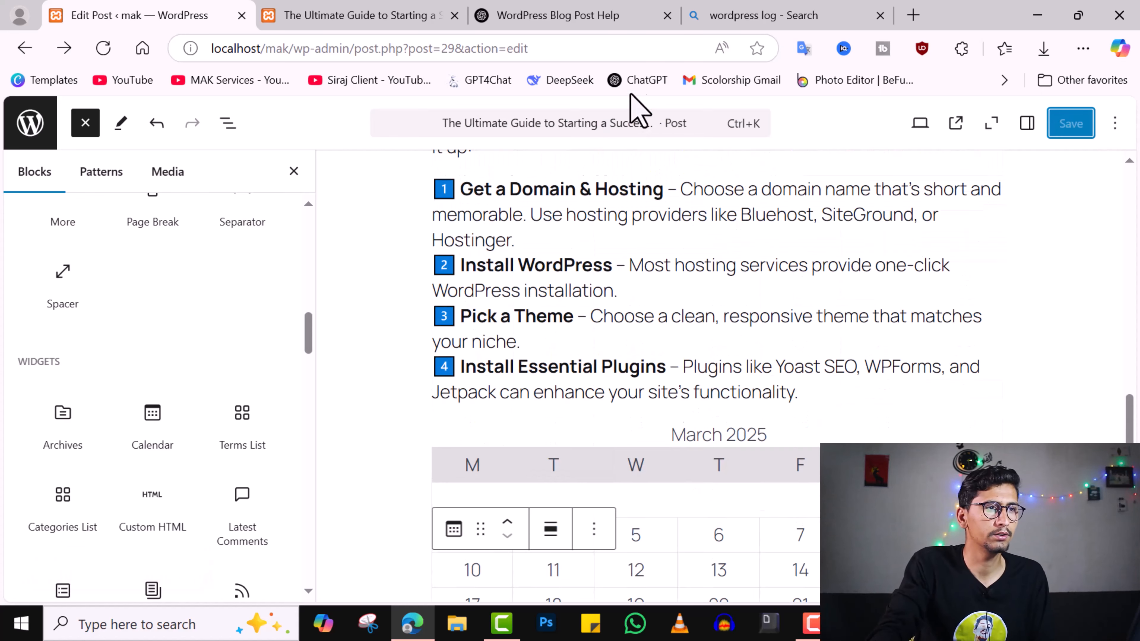
Reload the live post, check the March 2025 calendar at its end and return to the post editor
{"action": "left_click", "coordinate": [401, 17]}
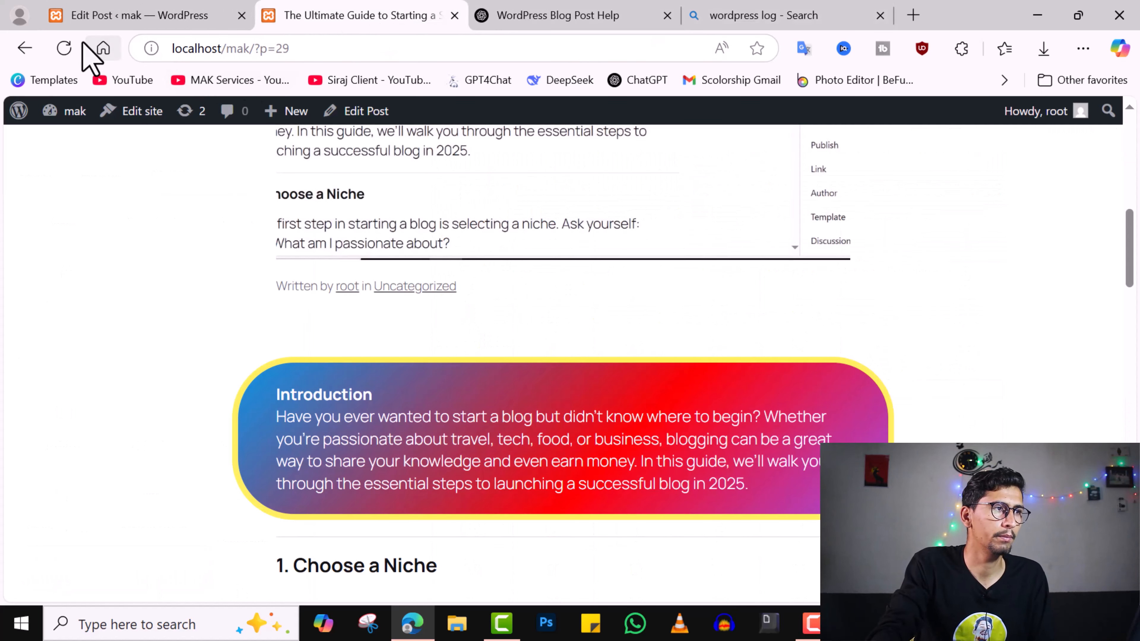
{"action": "left_click", "coordinate": [76, 48]}
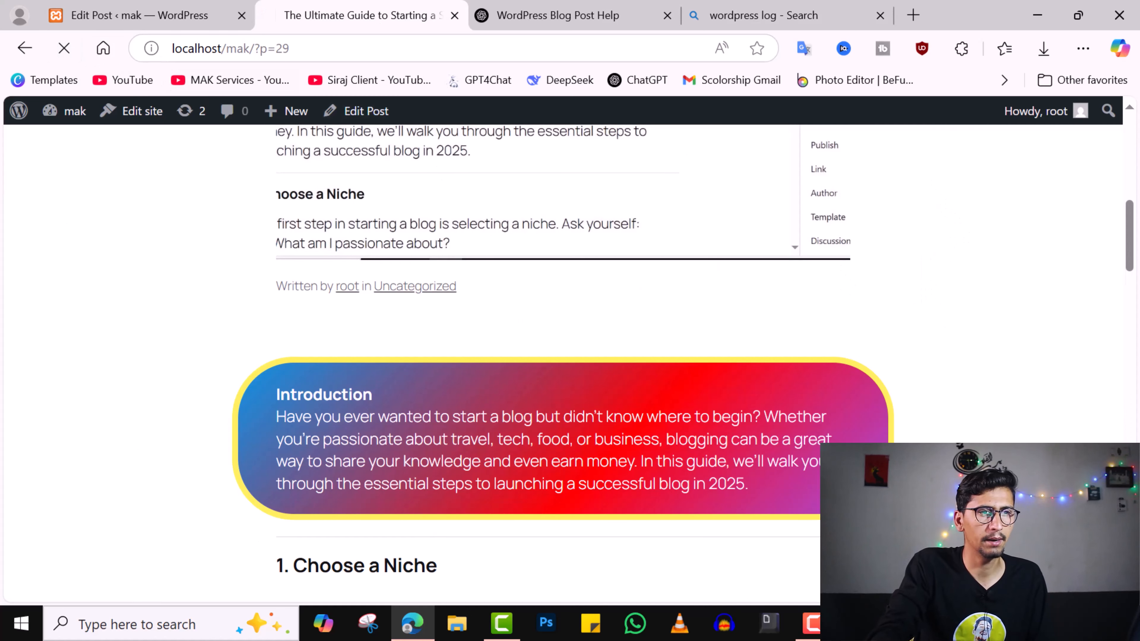
{"action": "scroll", "coordinate": [1005, 336], "scroll_direction": "down", "scroll_amount": 15}
{"action": "scroll", "coordinate": [540, 404], "scroll_direction": "up", "scroll_amount": 5}
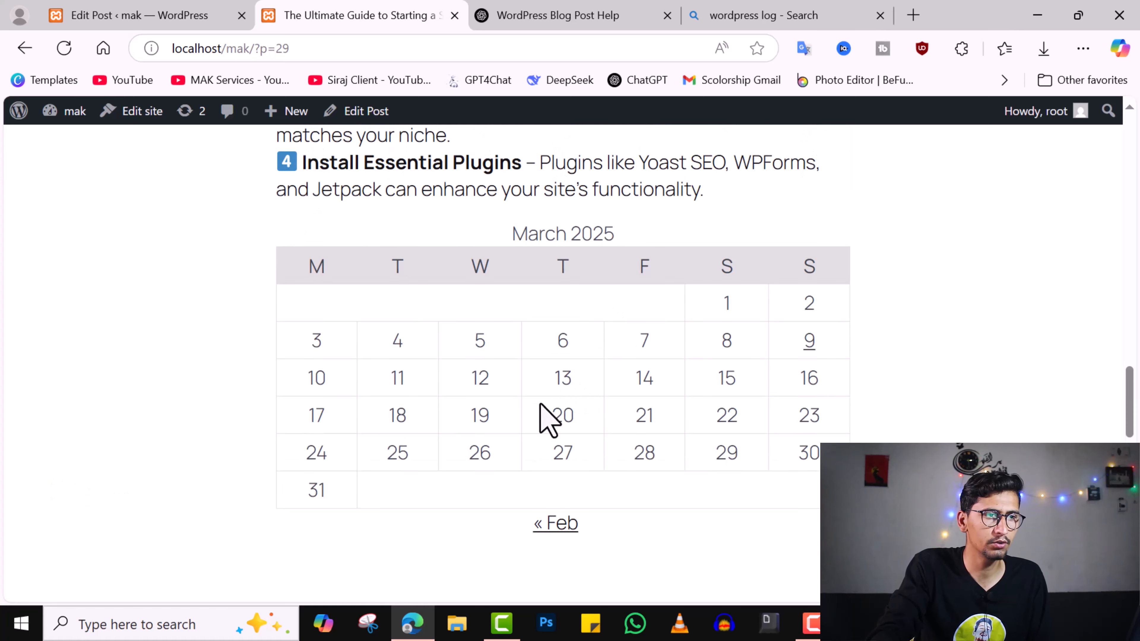
{"action": "left_click_drag", "start_coordinate": [314, 281], "coordinate": [807, 451]}
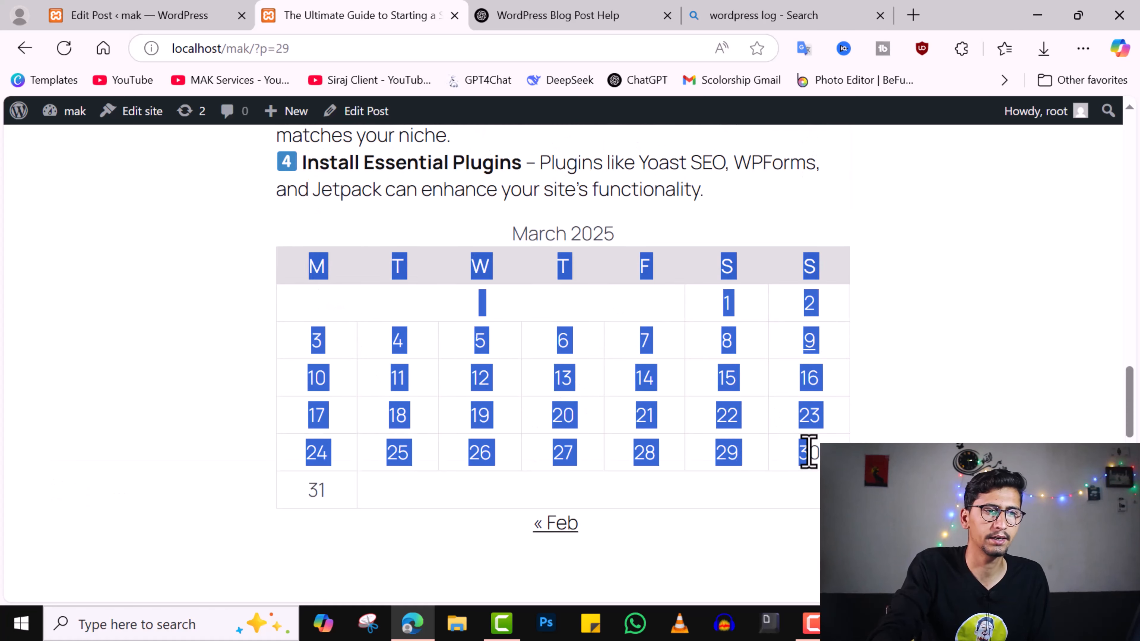
{"action": "left_click", "coordinate": [949, 379]}
{"action": "left_click", "coordinate": [130, 18]}
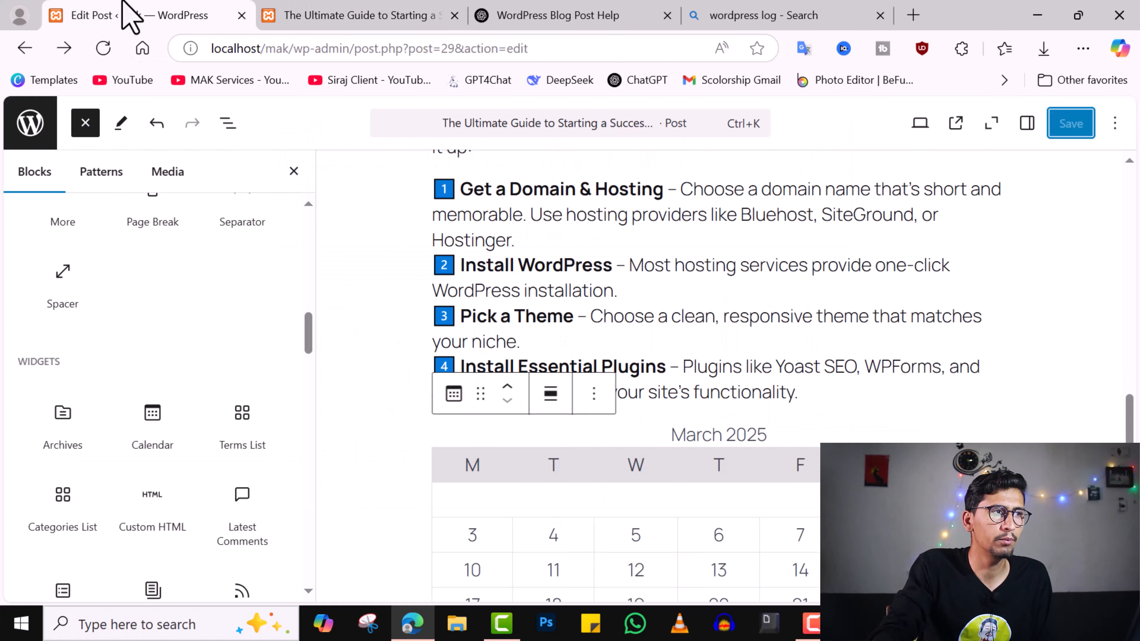
Try a wider block alignment on the "1. Choose a Niche" heading and restore its original width
{"action": "left_click", "coordinate": [557, 476]}
{"action": "scroll", "coordinate": [393, 532], "scroll_direction": "down", "scroll_amount": 8}
{"action": "scroll", "coordinate": [493, 494], "scroll_direction": "up", "scroll_amount": 8}
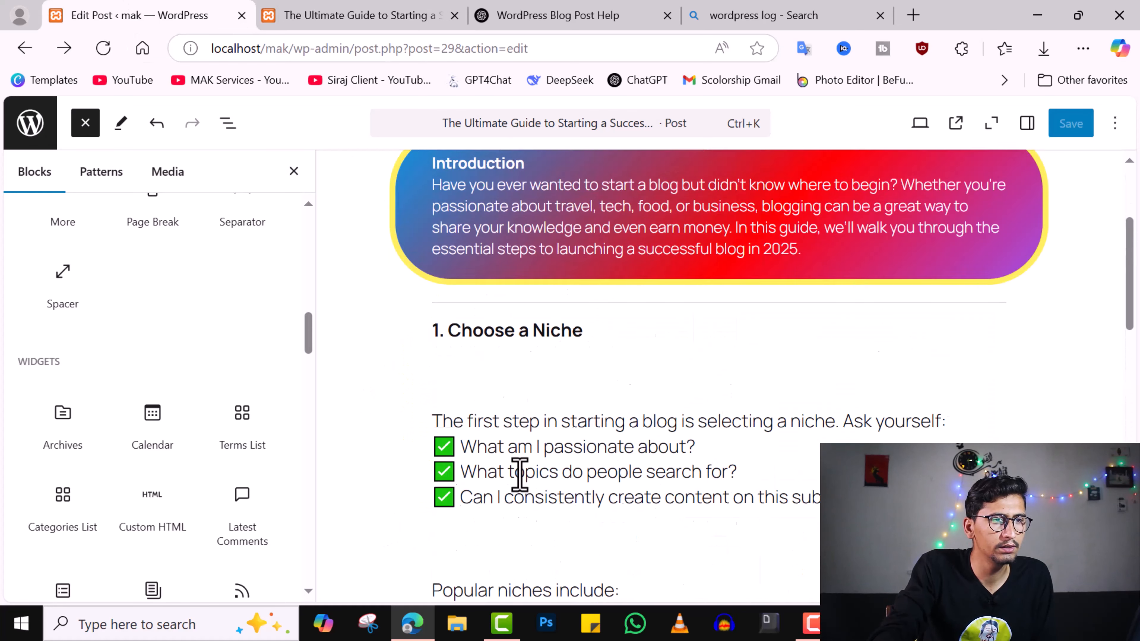
{"action": "scroll", "coordinate": [521, 532], "scroll_direction": "down", "scroll_amount": 5}
{"action": "scroll", "coordinate": [534, 516], "scroll_direction": "up", "scroll_amount": 5}
{"action": "left_click_drag", "start_coordinate": [586, 521], "coordinate": [412, 521]}
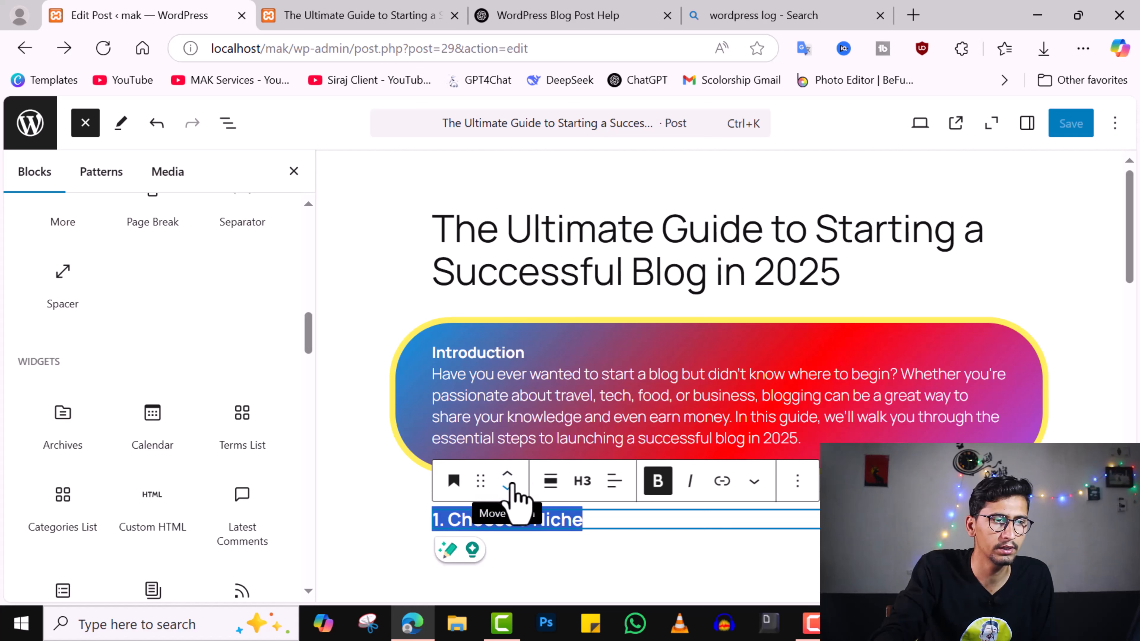
{"action": "left_click", "coordinate": [550, 481]}
{"action": "left_click", "coordinate": [592, 382]}
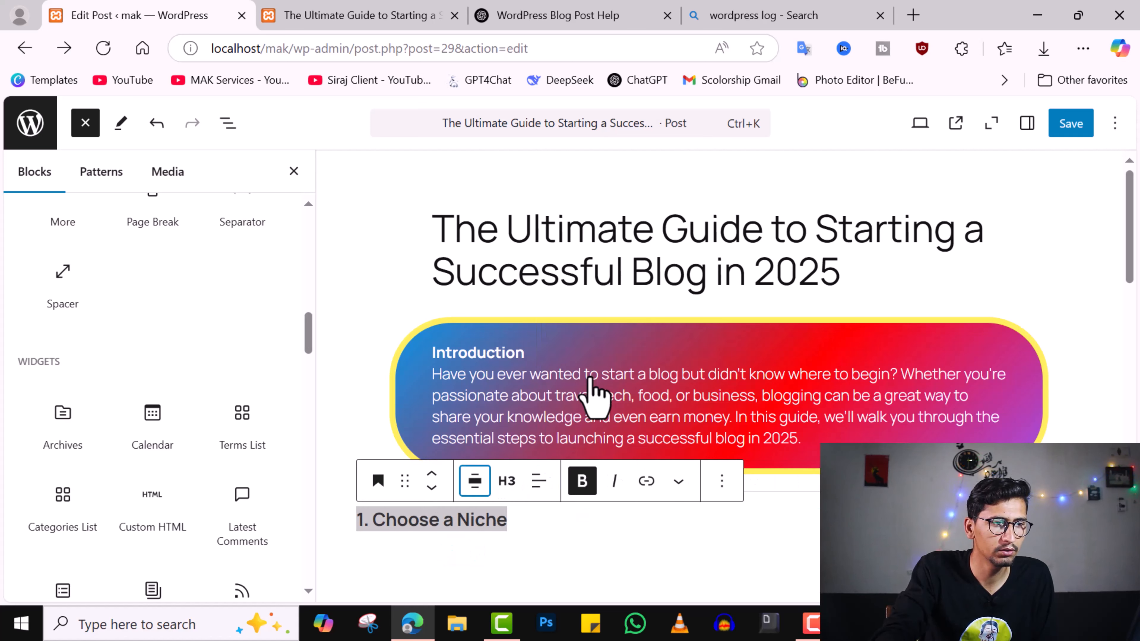
{"action": "left_click", "coordinate": [481, 486]}
{"action": "left_click", "coordinate": [556, 347]}
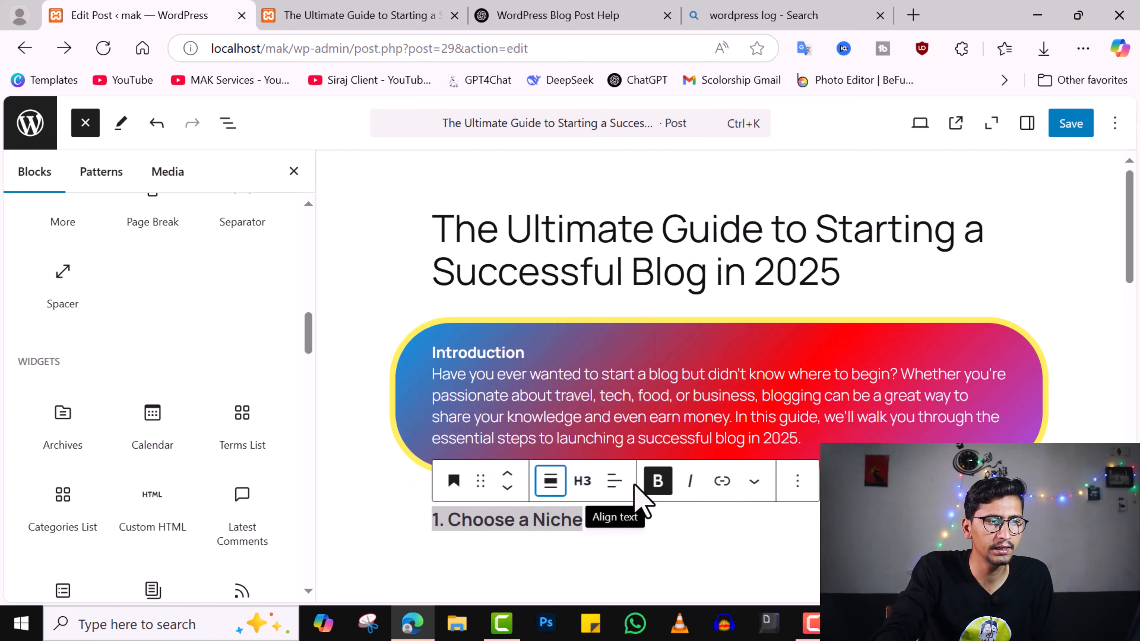
Try toggling bold and italic on the "1. Choose a Niche" heading, ending with its original formatting
{"action": "left_click", "coordinate": [656, 482]}
{"action": "left_click", "coordinate": [690, 482]}
{"action": "left_click", "coordinate": [690, 482]}
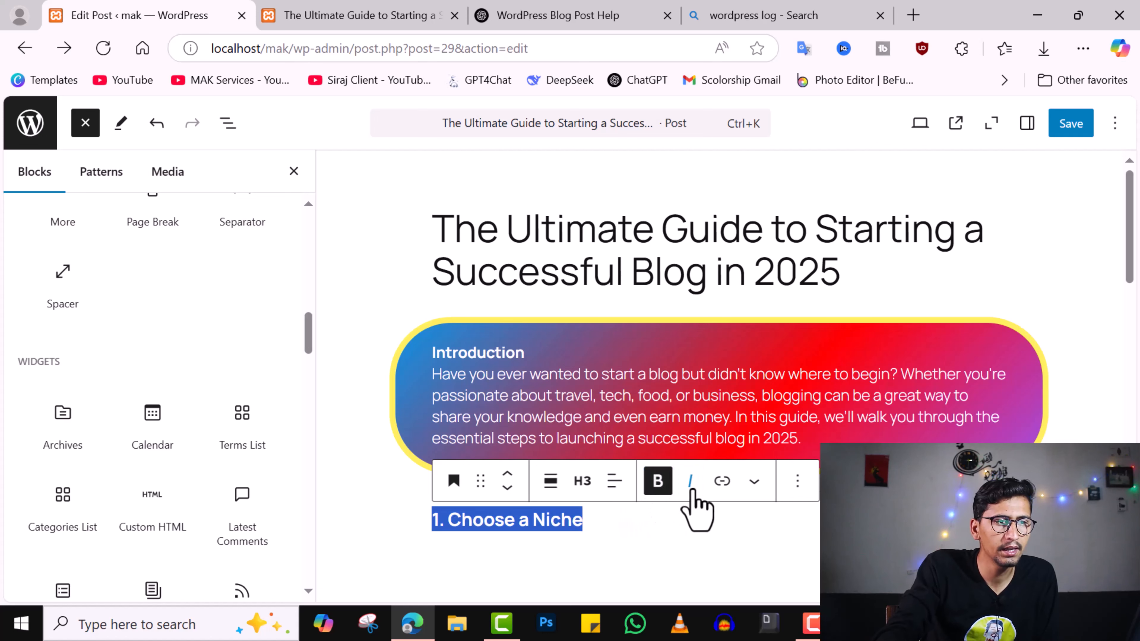
Link the "1. Choose a Niche" heading to the web address of the WordPress Blog Post Help conversation in ChatGPT
{"action": "left_click", "coordinate": [723, 481]}
{"action": "left_click", "coordinate": [599, 13]}
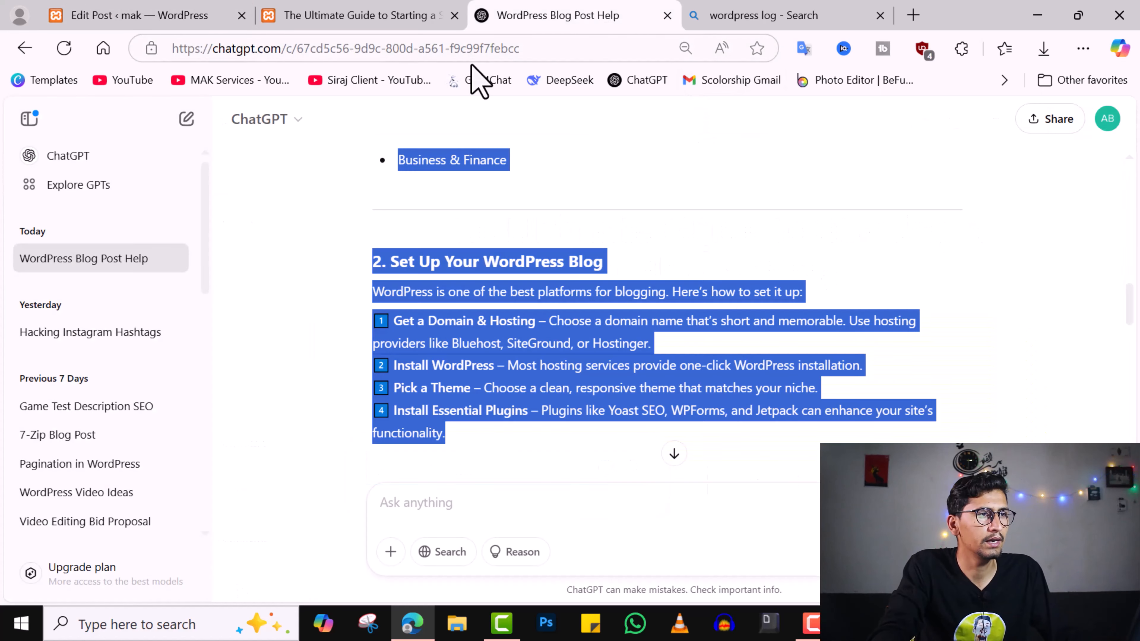
{"action": "left_click", "coordinate": [531, 48]}
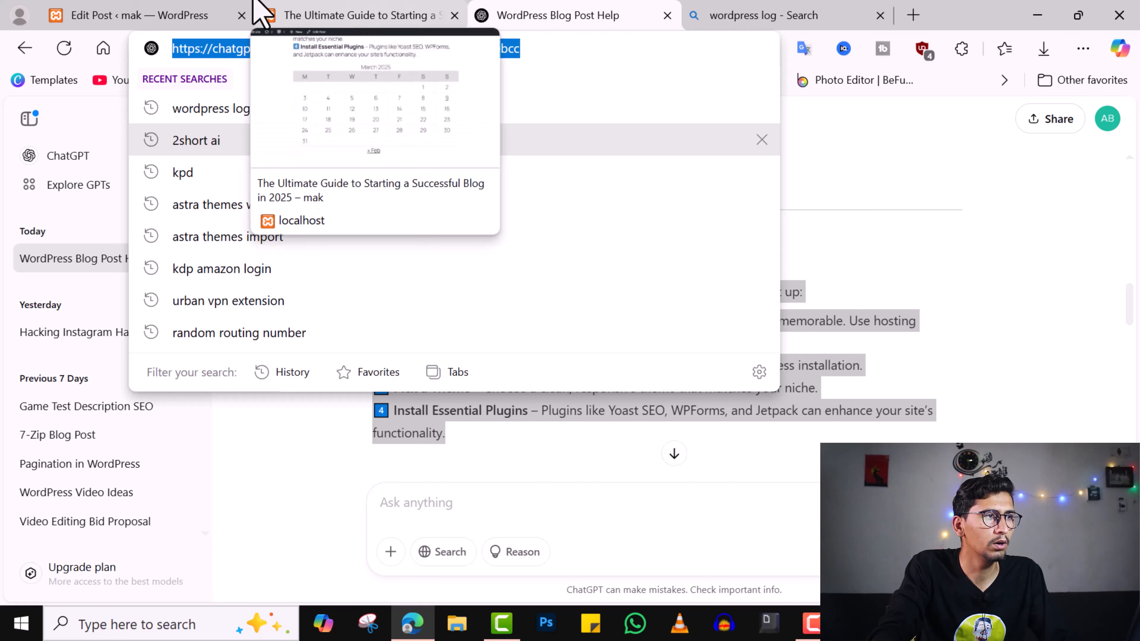
{"action": "left_click", "coordinate": [139, 3]}
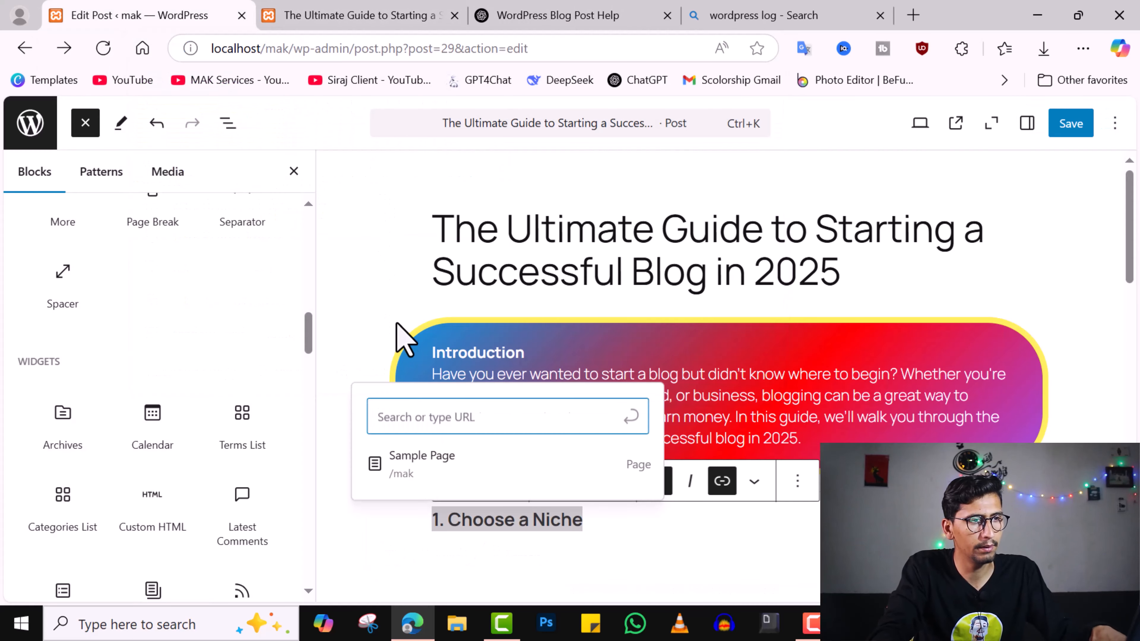
{"action": "key", "text": "ctrl+v"}
{"action": "left_click", "coordinate": [498, 472]}
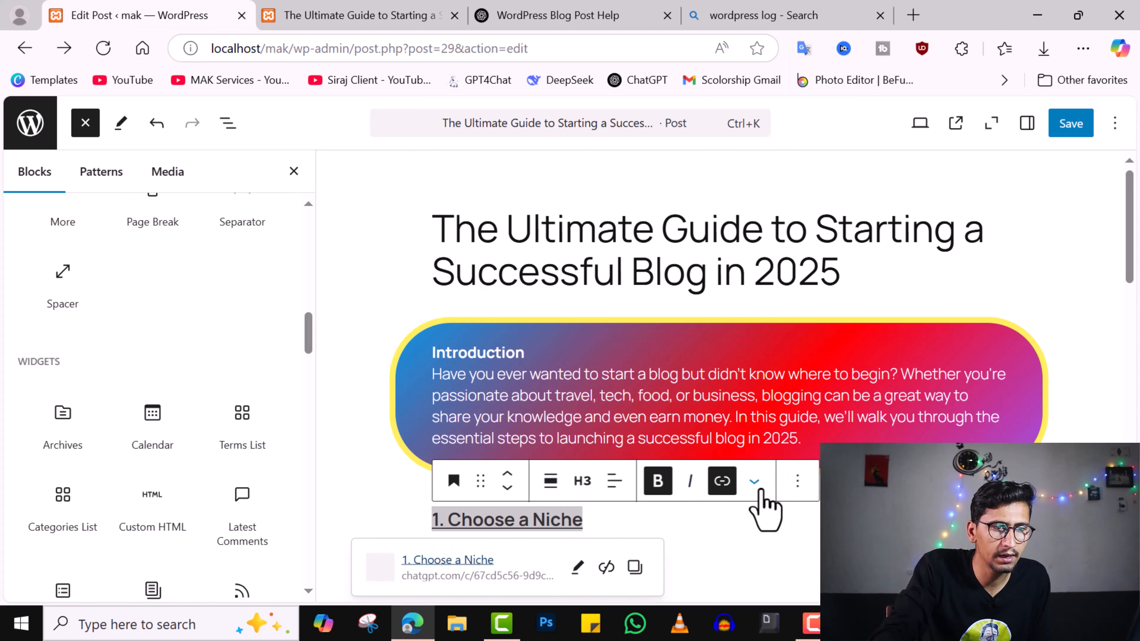
{"action": "left_click", "coordinate": [754, 481]}
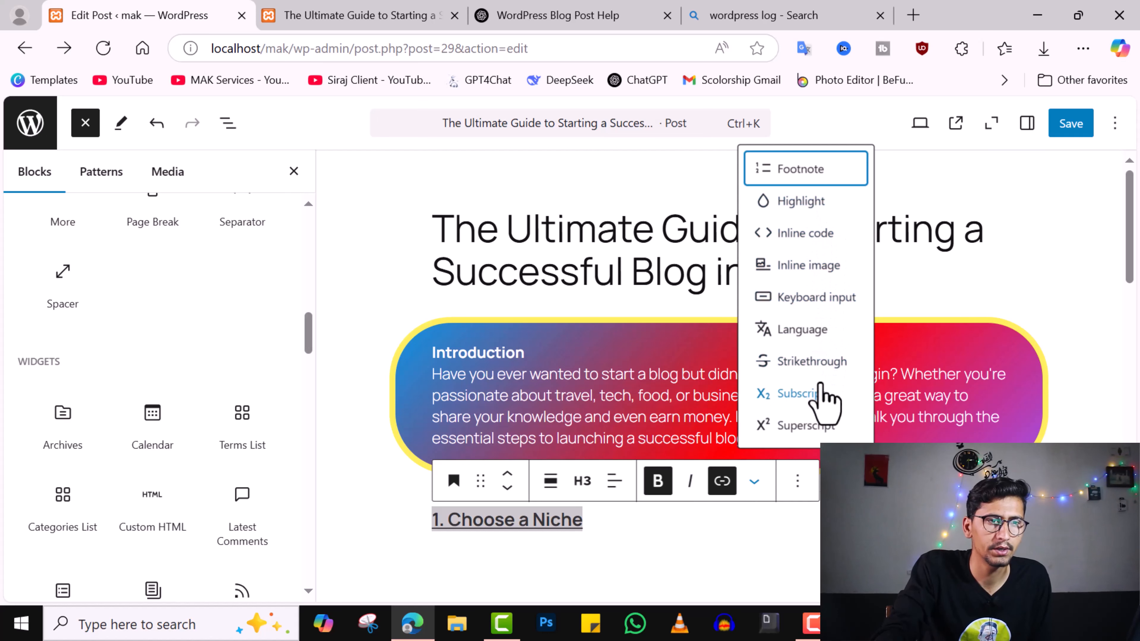
{"action": "left_click", "coordinate": [797, 482]}
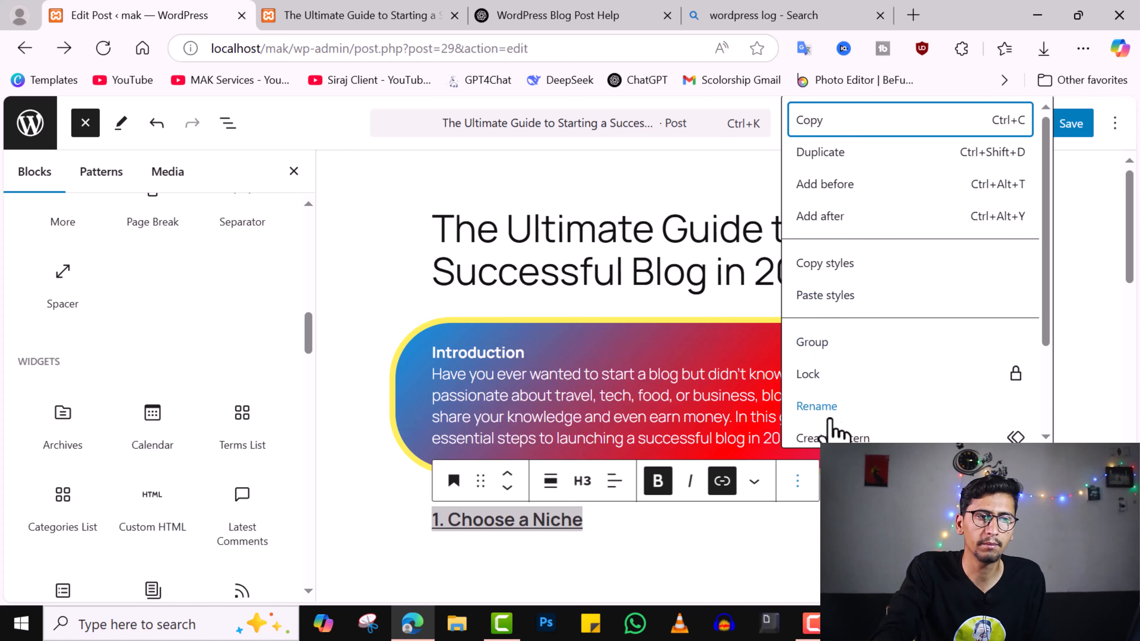
{"action": "scroll", "coordinate": [832, 429], "scroll_direction": "down", "scroll_amount": 3}
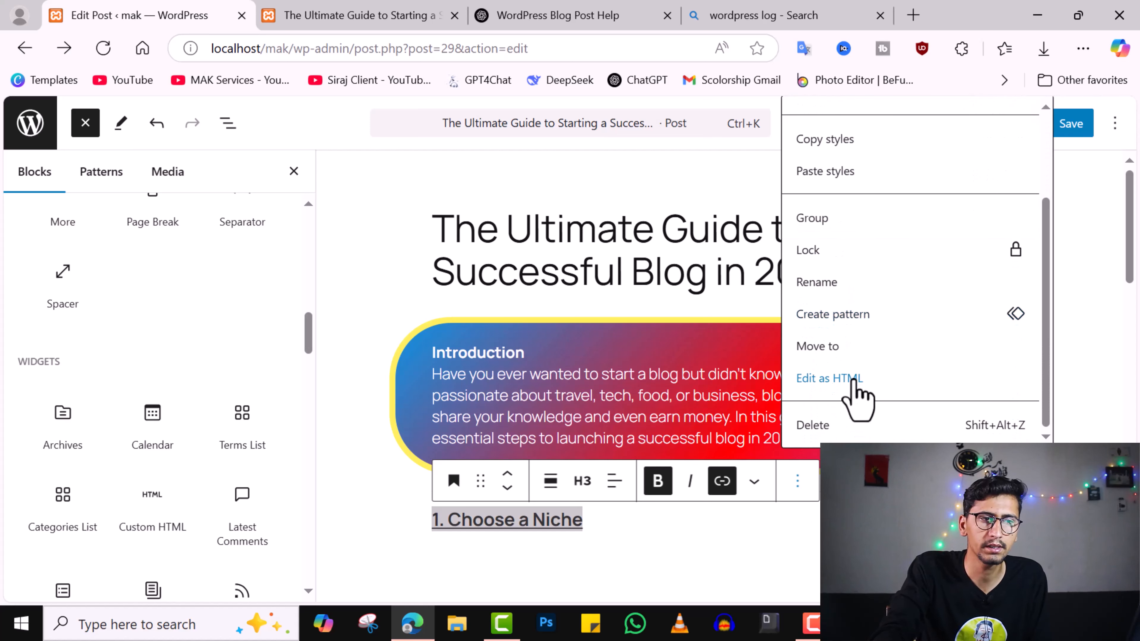
{"action": "left_click", "coordinate": [873, 499]}
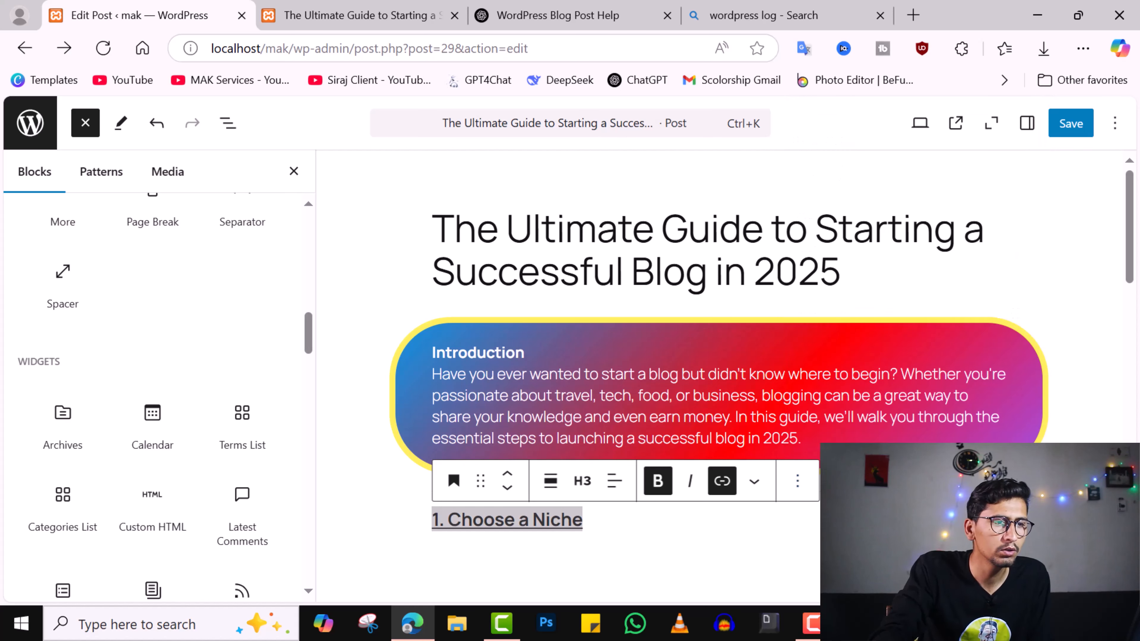
Save the post and test the "1. Choose a Niche" link on the reloaded live page
{"action": "scroll", "coordinate": [583, 566], "scroll_direction": "down", "scroll_amount": 5}
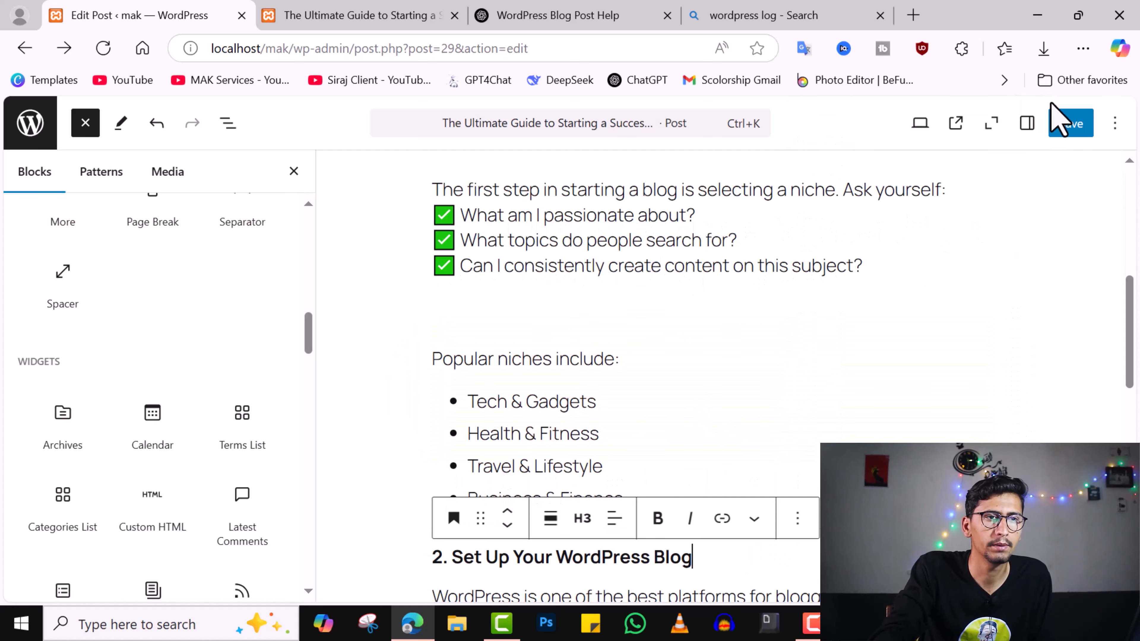
{"action": "left_click", "coordinate": [1068, 126]}
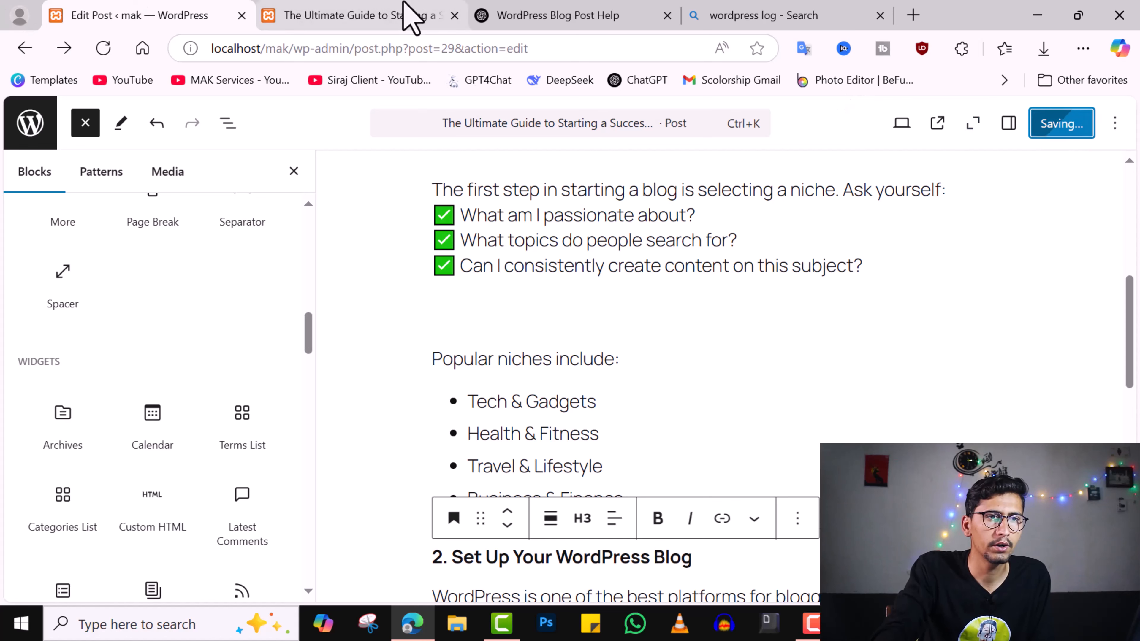
{"action": "left_click", "coordinate": [389, 18]}
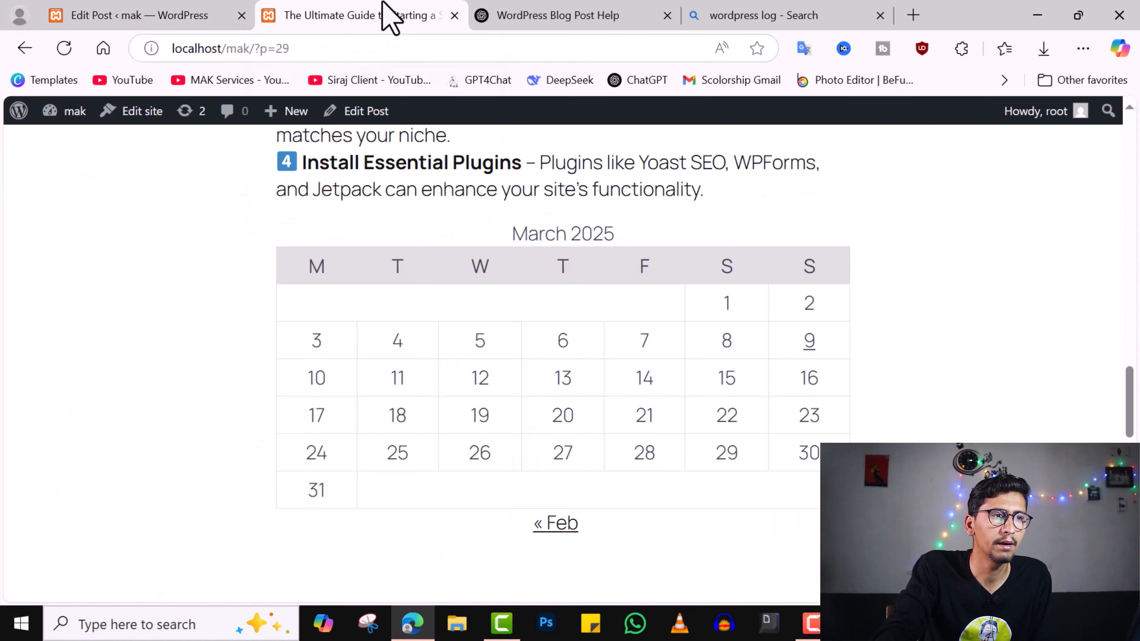
{"action": "left_click", "coordinate": [68, 46]}
{"action": "left_click", "coordinate": [145, 14]}
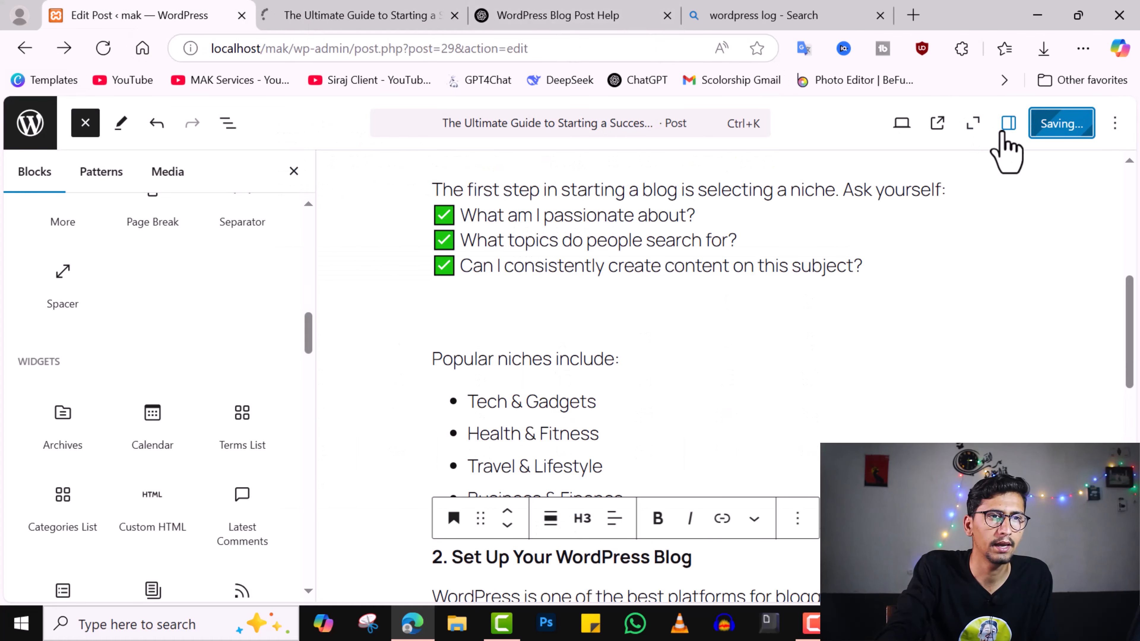
{"action": "left_click", "coordinate": [355, 15]}
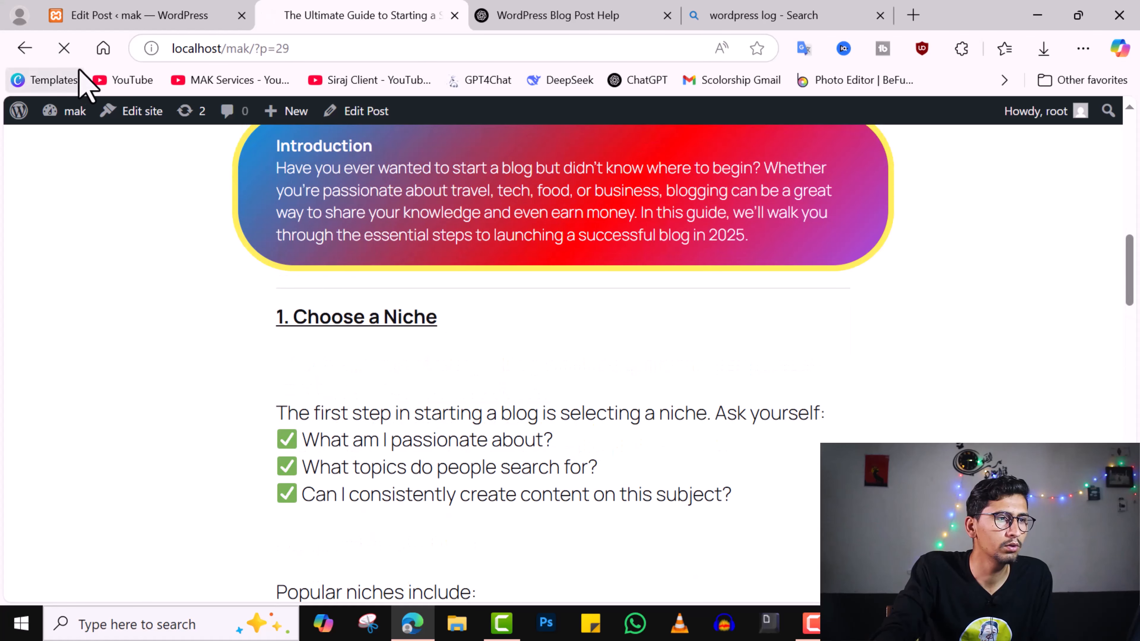
{"action": "left_click", "coordinate": [307, 320]}
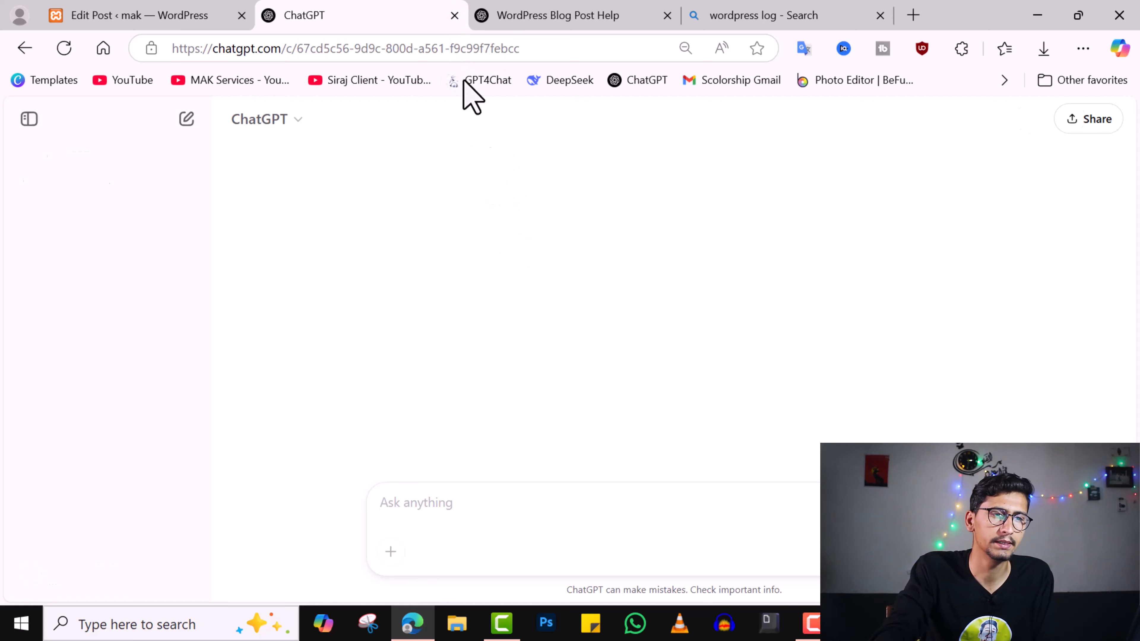
Leave the post editor for the Posts list and open Quick Edit for "The Ultimate Guide to Starting a Successful Blog in 2025"
{"action": "key", "text": "ctrl+shift+Tab"}
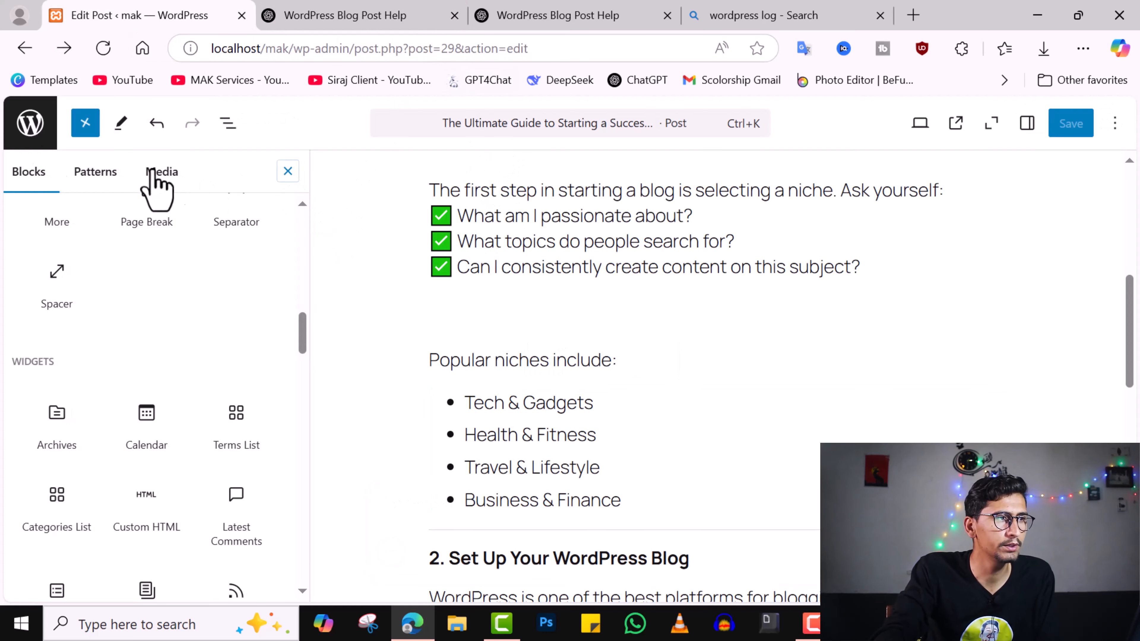
{"action": "key", "text": "Escape"}
{"action": "left_click", "coordinate": [21, 135]}
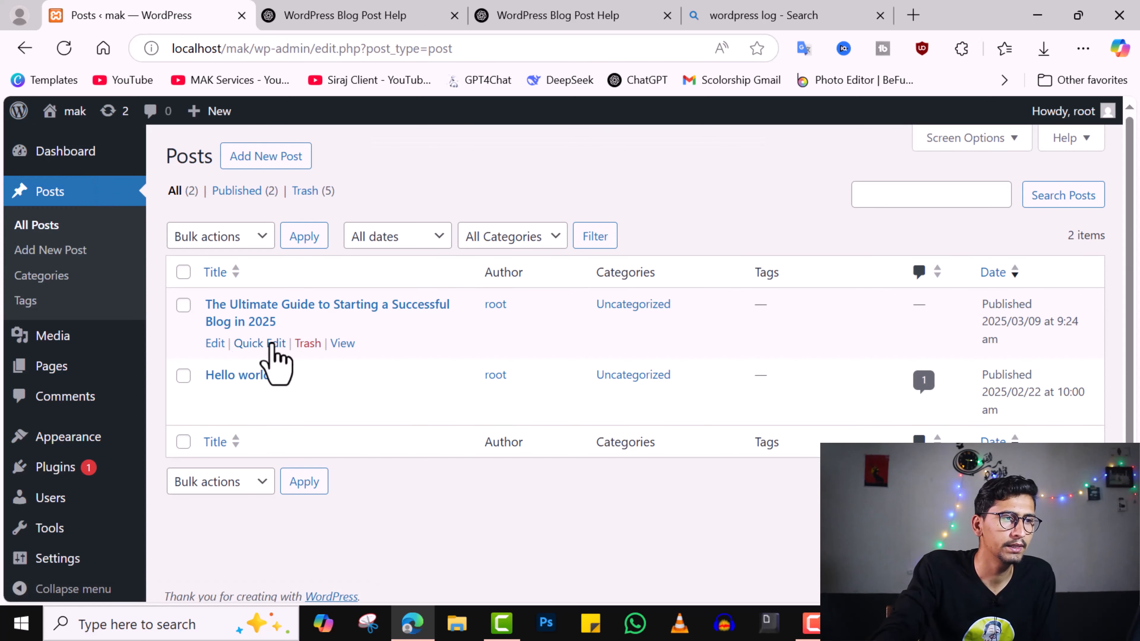
{"action": "left_click", "coordinate": [272, 344]}
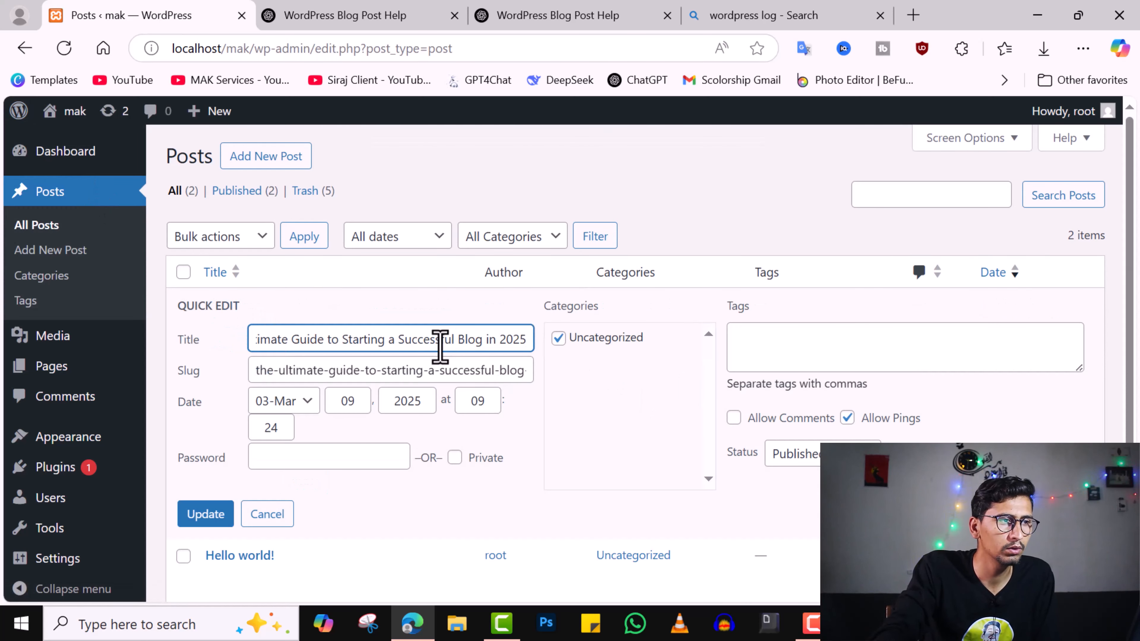
Enable Allow Comments, disable Allow Pings and update the post, taking the other tab back from ChatGPT to the live post
{"action": "left_click", "coordinate": [432, 376]}
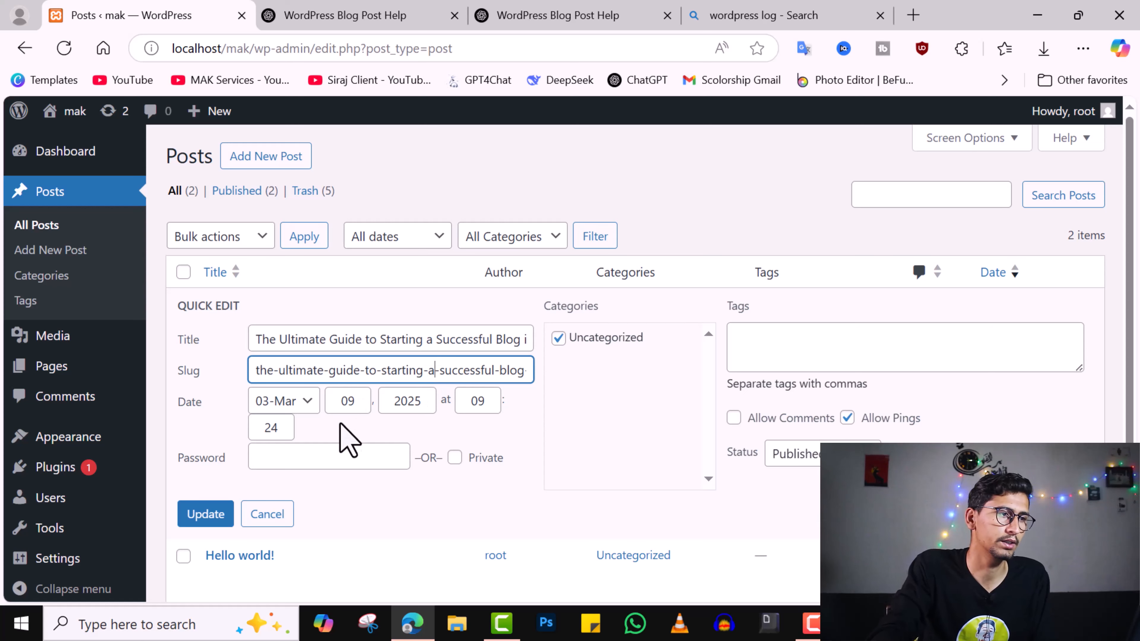
{"action": "left_click", "coordinate": [308, 457]}
{"action": "left_click", "coordinate": [750, 352]}
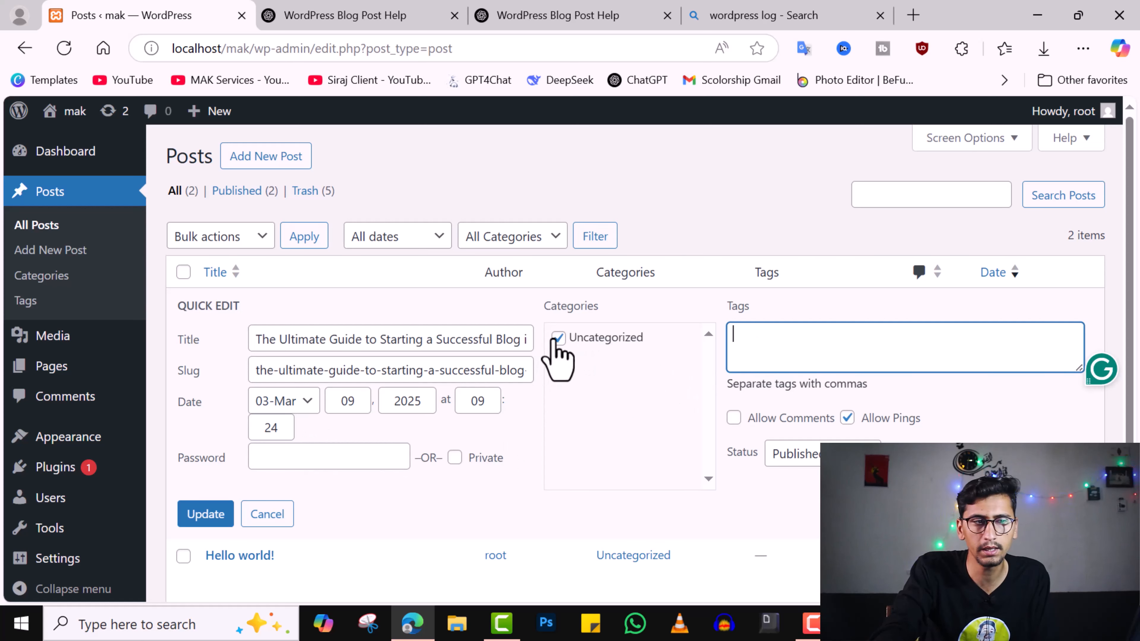
{"action": "left_click", "coordinate": [734, 418]}
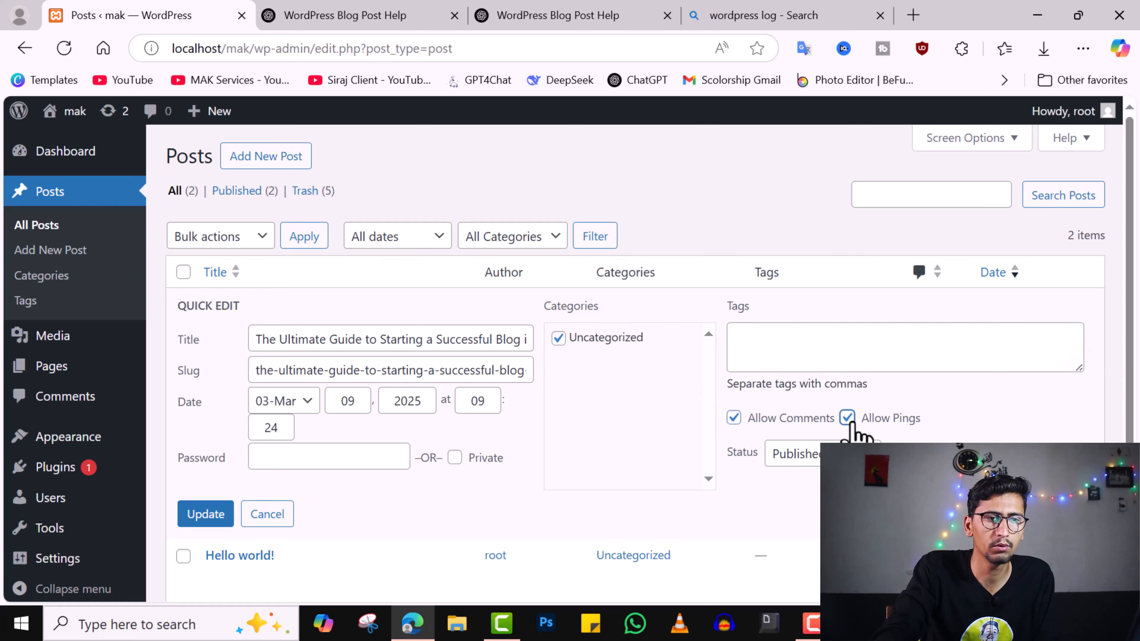
{"action": "left_click", "coordinate": [433, 18]}
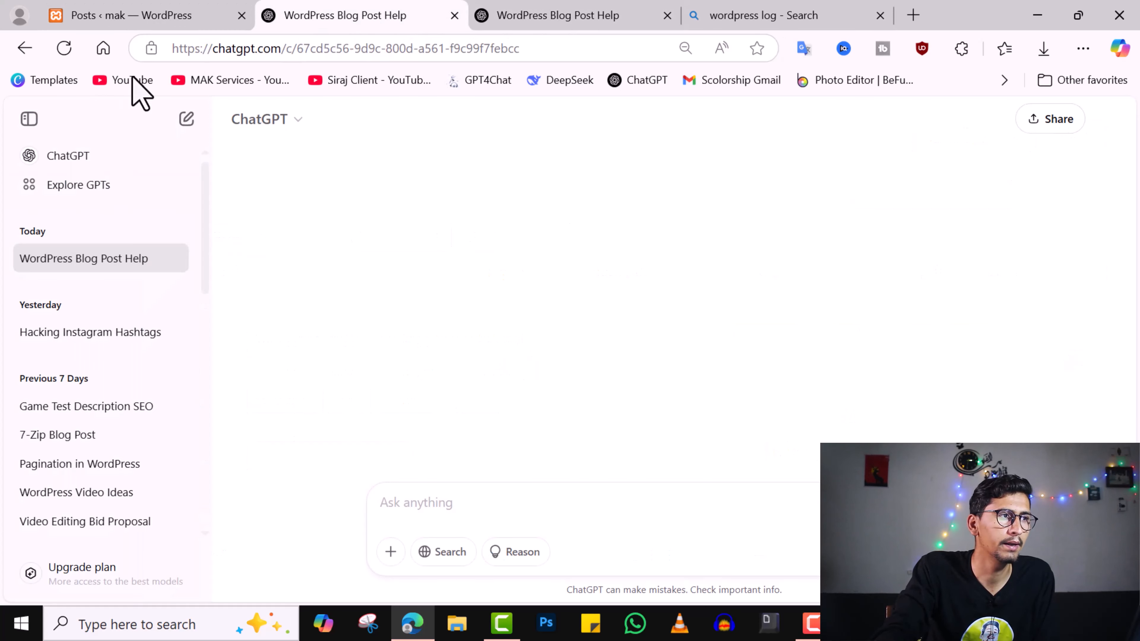
{"action": "left_click", "coordinate": [25, 50]}
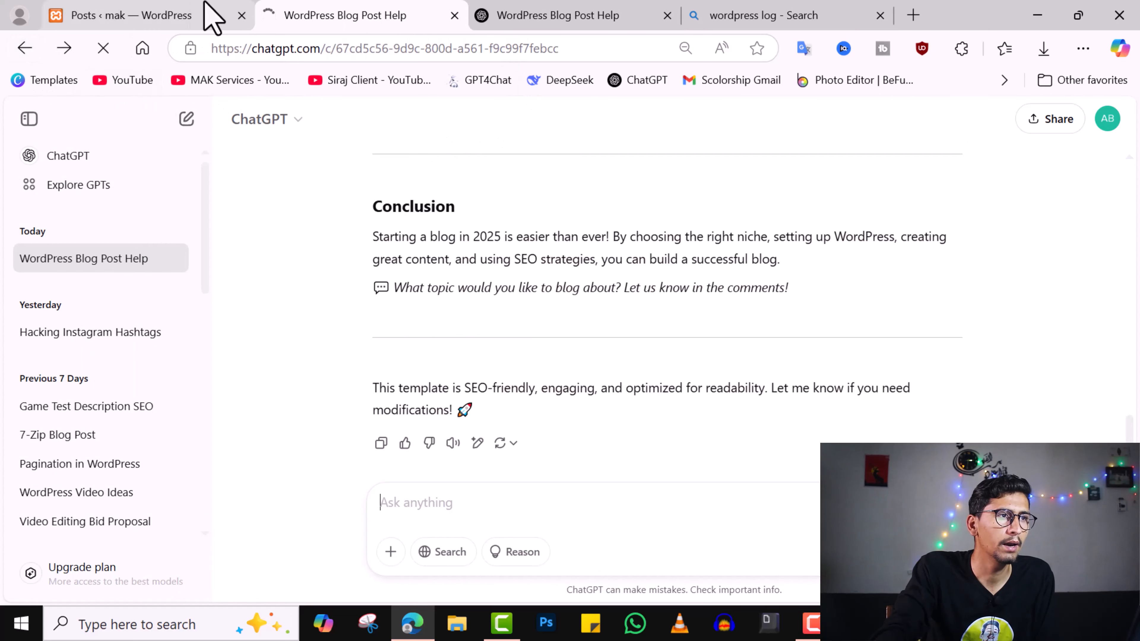
{"action": "left_click", "coordinate": [184, 13]}
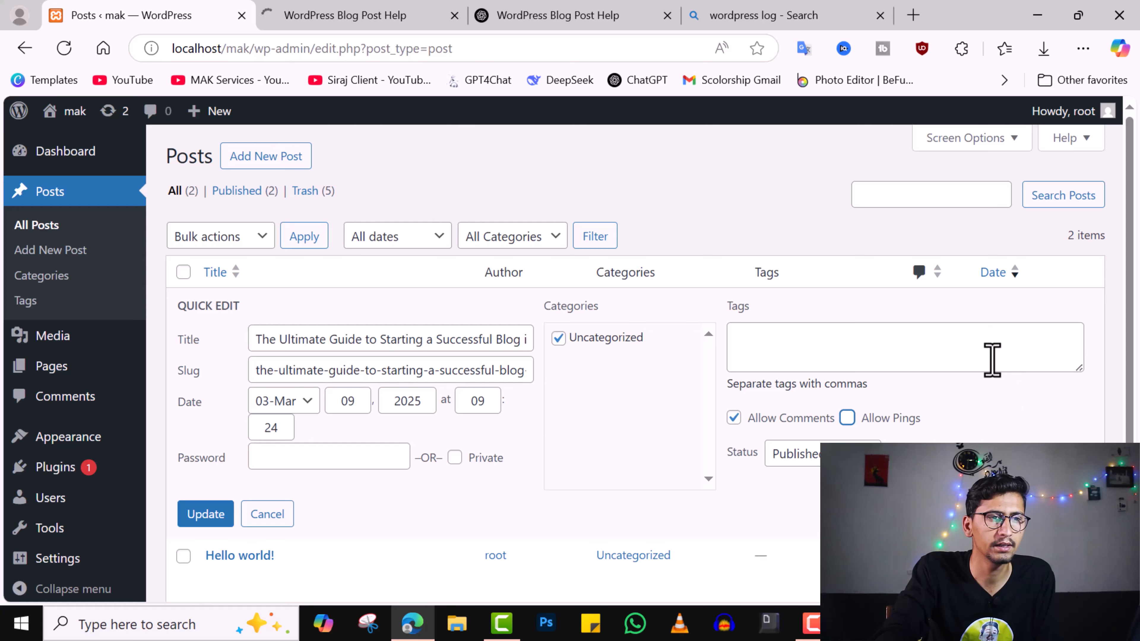
{"action": "scroll", "coordinate": [992, 360], "scroll_direction": "down", "scroll_amount": 3}
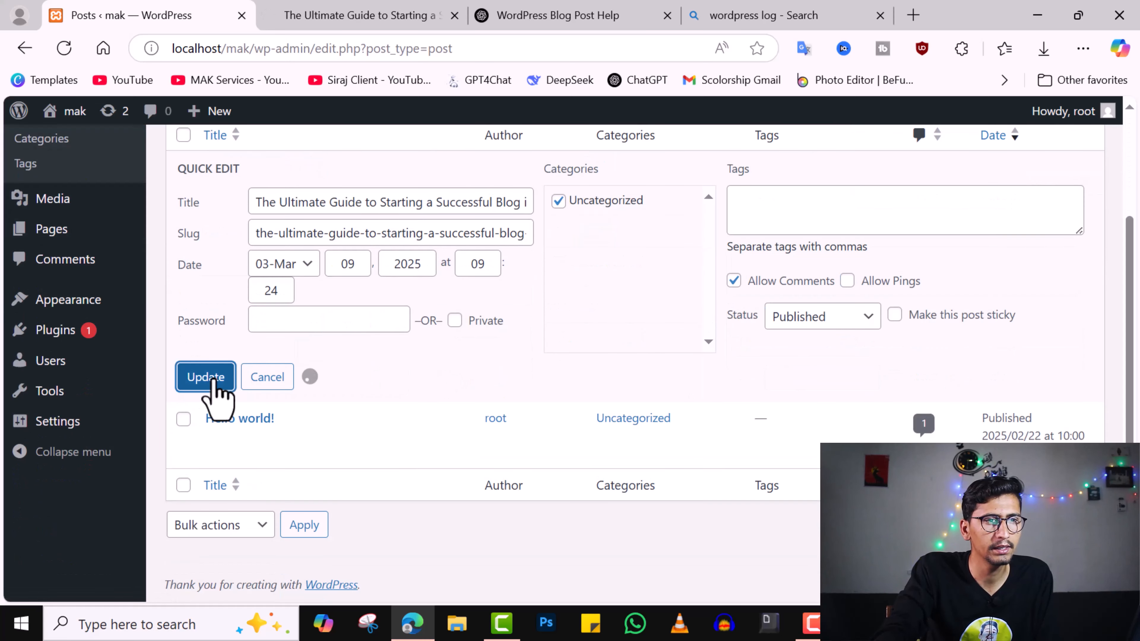
Check the comment form below the calendar on the live post and return to the Posts list
{"action": "key", "text": "ctrl+Tab"}
{"action": "scroll", "coordinate": [442, 287], "scroll_direction": "down", "scroll_amount": 5}
{"action": "scroll", "coordinate": [437, 288], "scroll_direction": "down", "scroll_amount": 15}
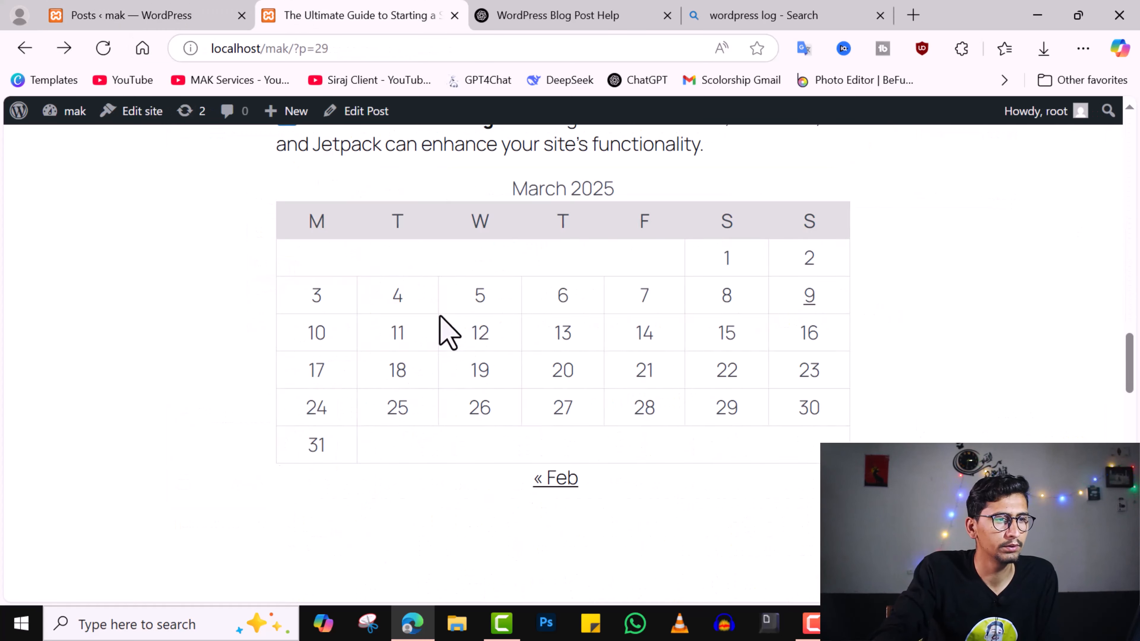
{"action": "scroll", "coordinate": [449, 408], "scroll_direction": "down", "scroll_amount": 7}
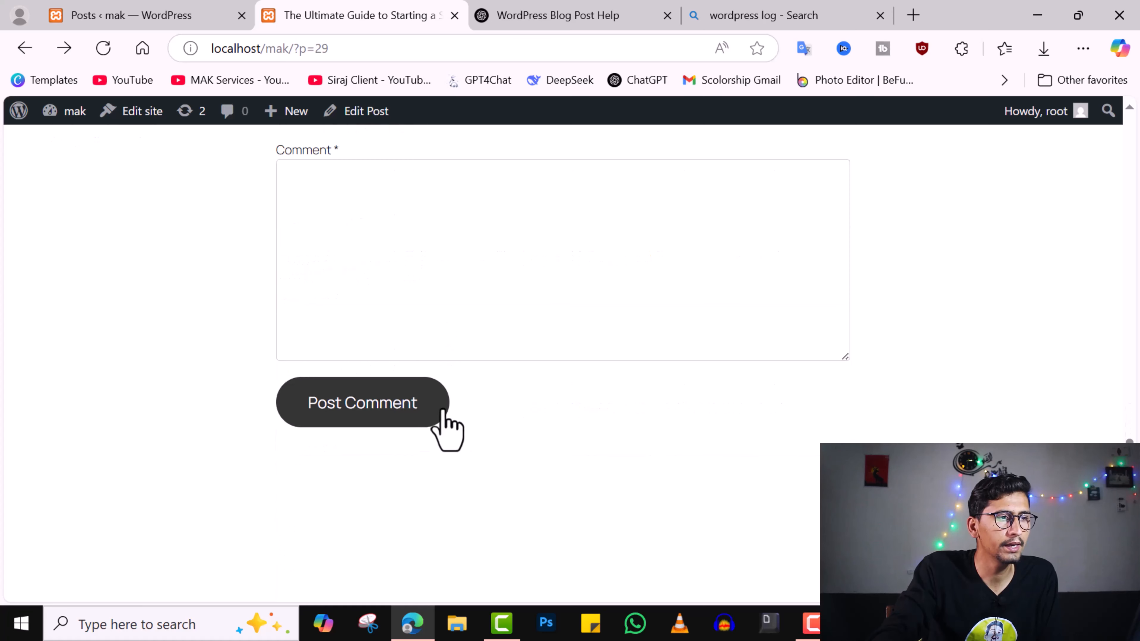
{"action": "left_click", "coordinate": [470, 291]}
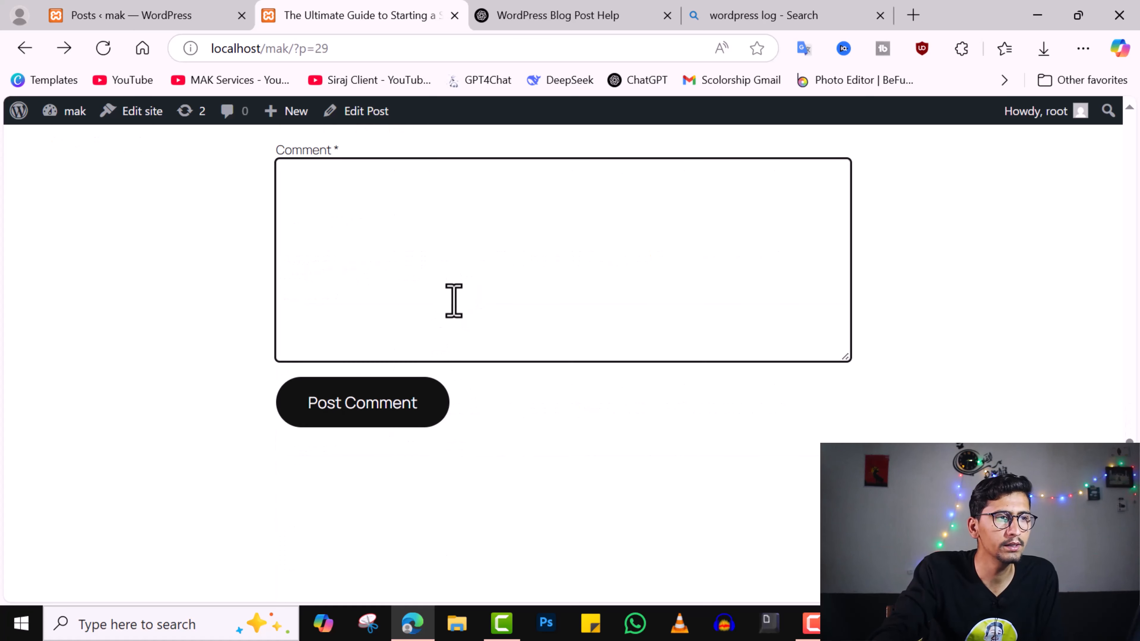
{"action": "scroll", "coordinate": [454, 288], "scroll_direction": "up", "scroll_amount": 6}
{"action": "key", "text": "ctrl+shift+Tab"}
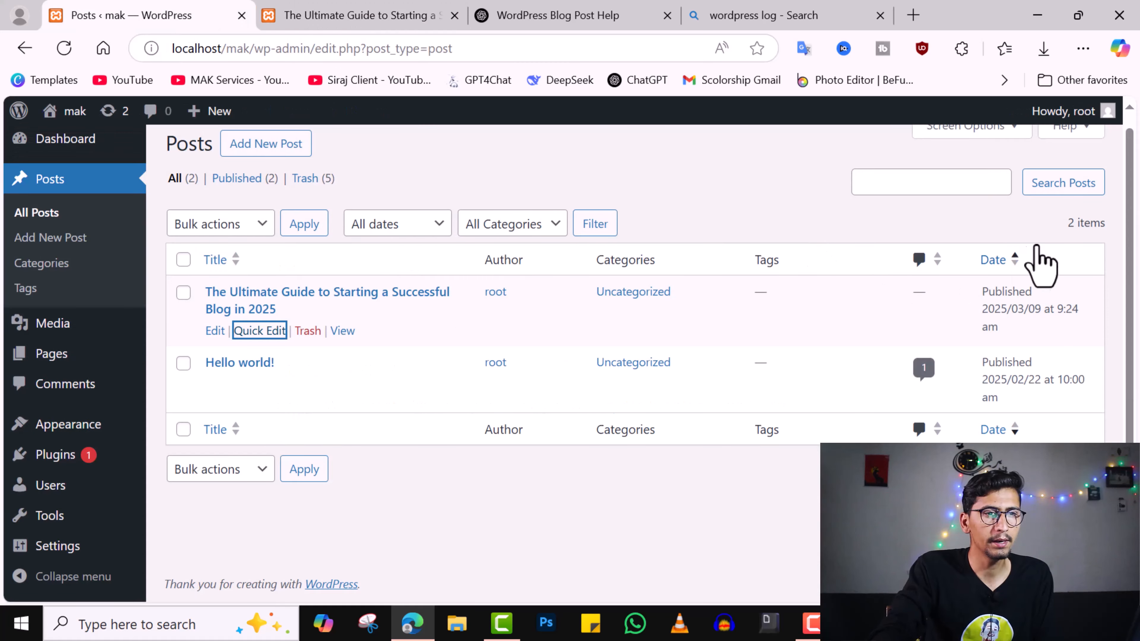